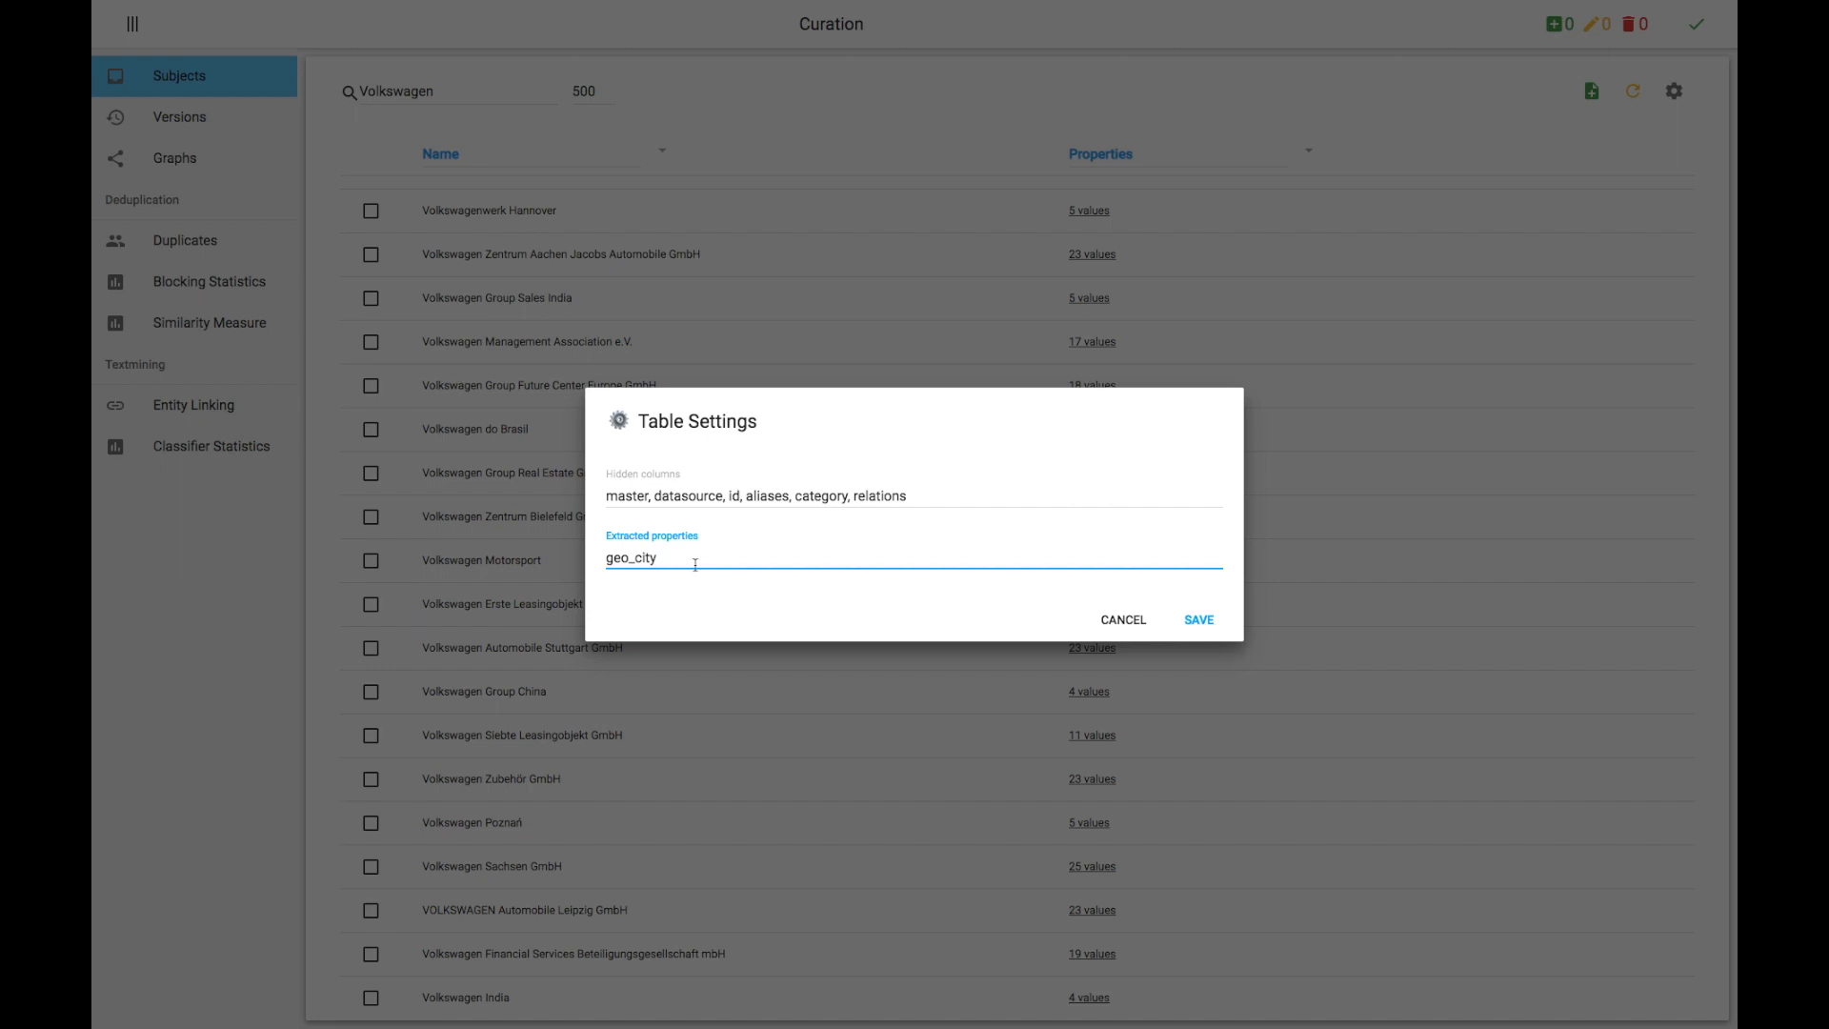
# Step: Show geo_city as an extracted column and filter that column to Wolfsburg
pyautogui.click(1202, 620)
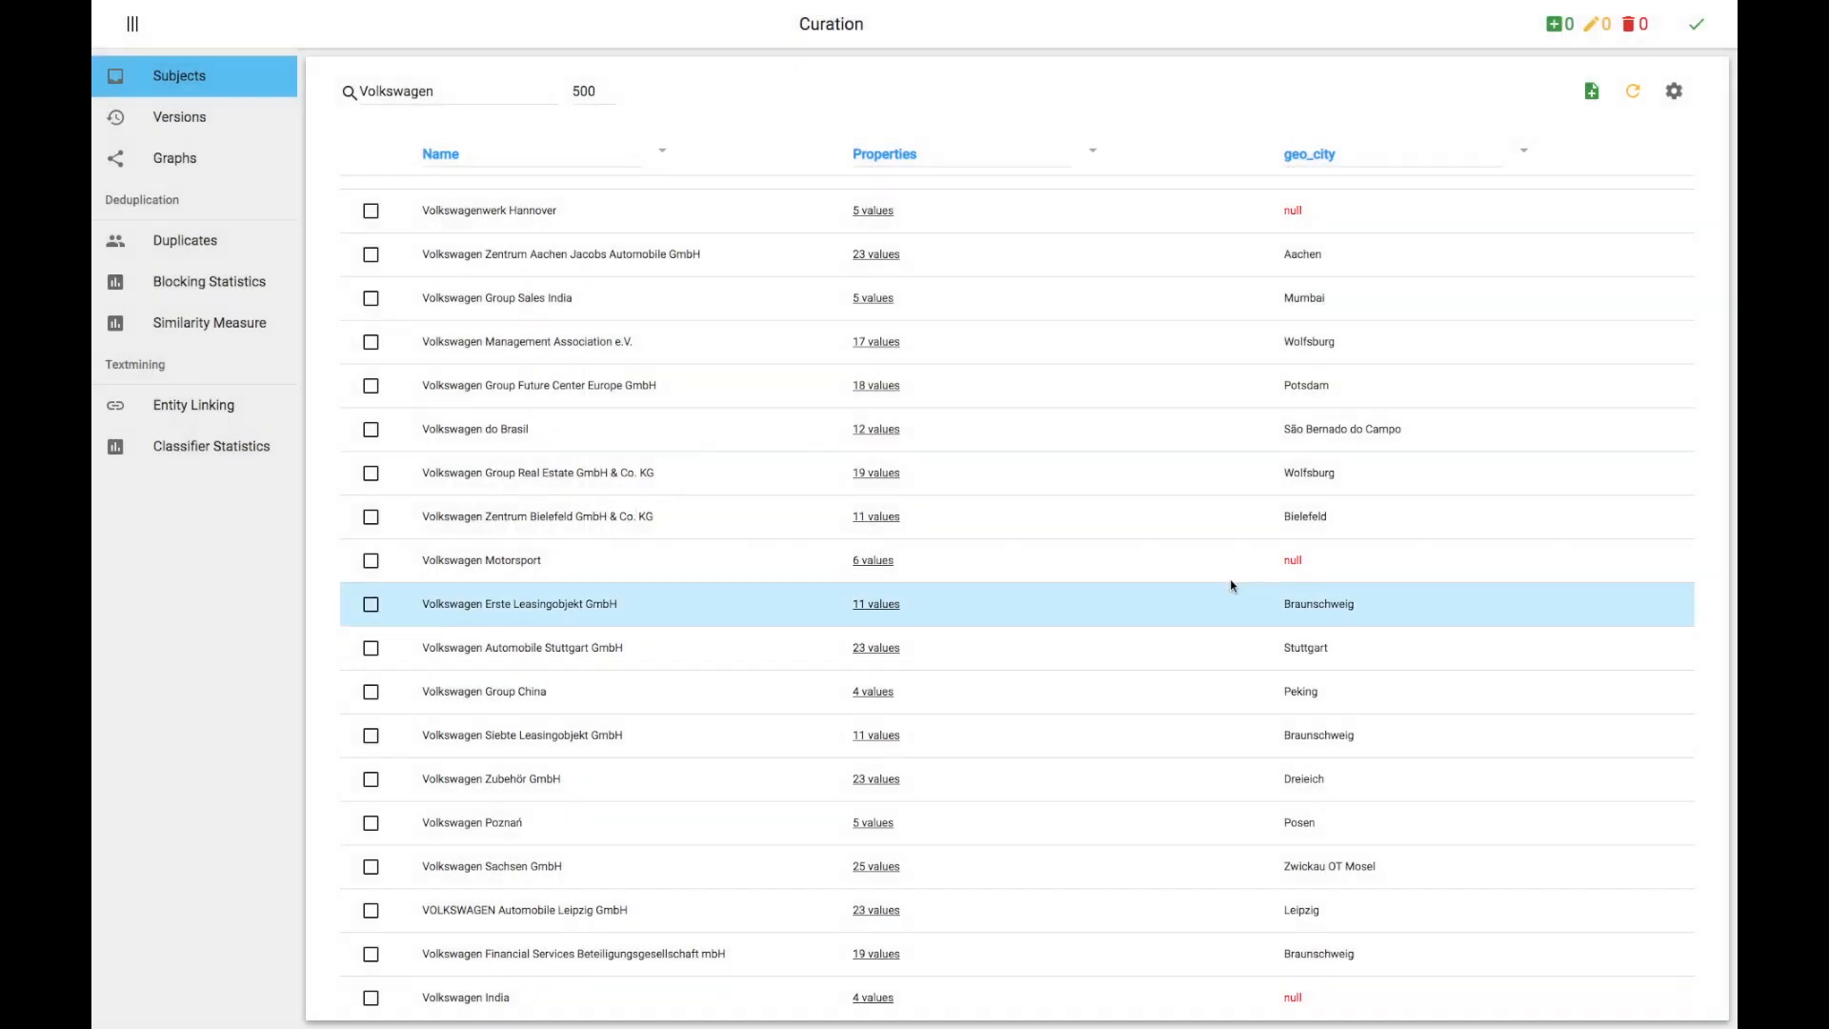
pyautogui.click(1373, 157)
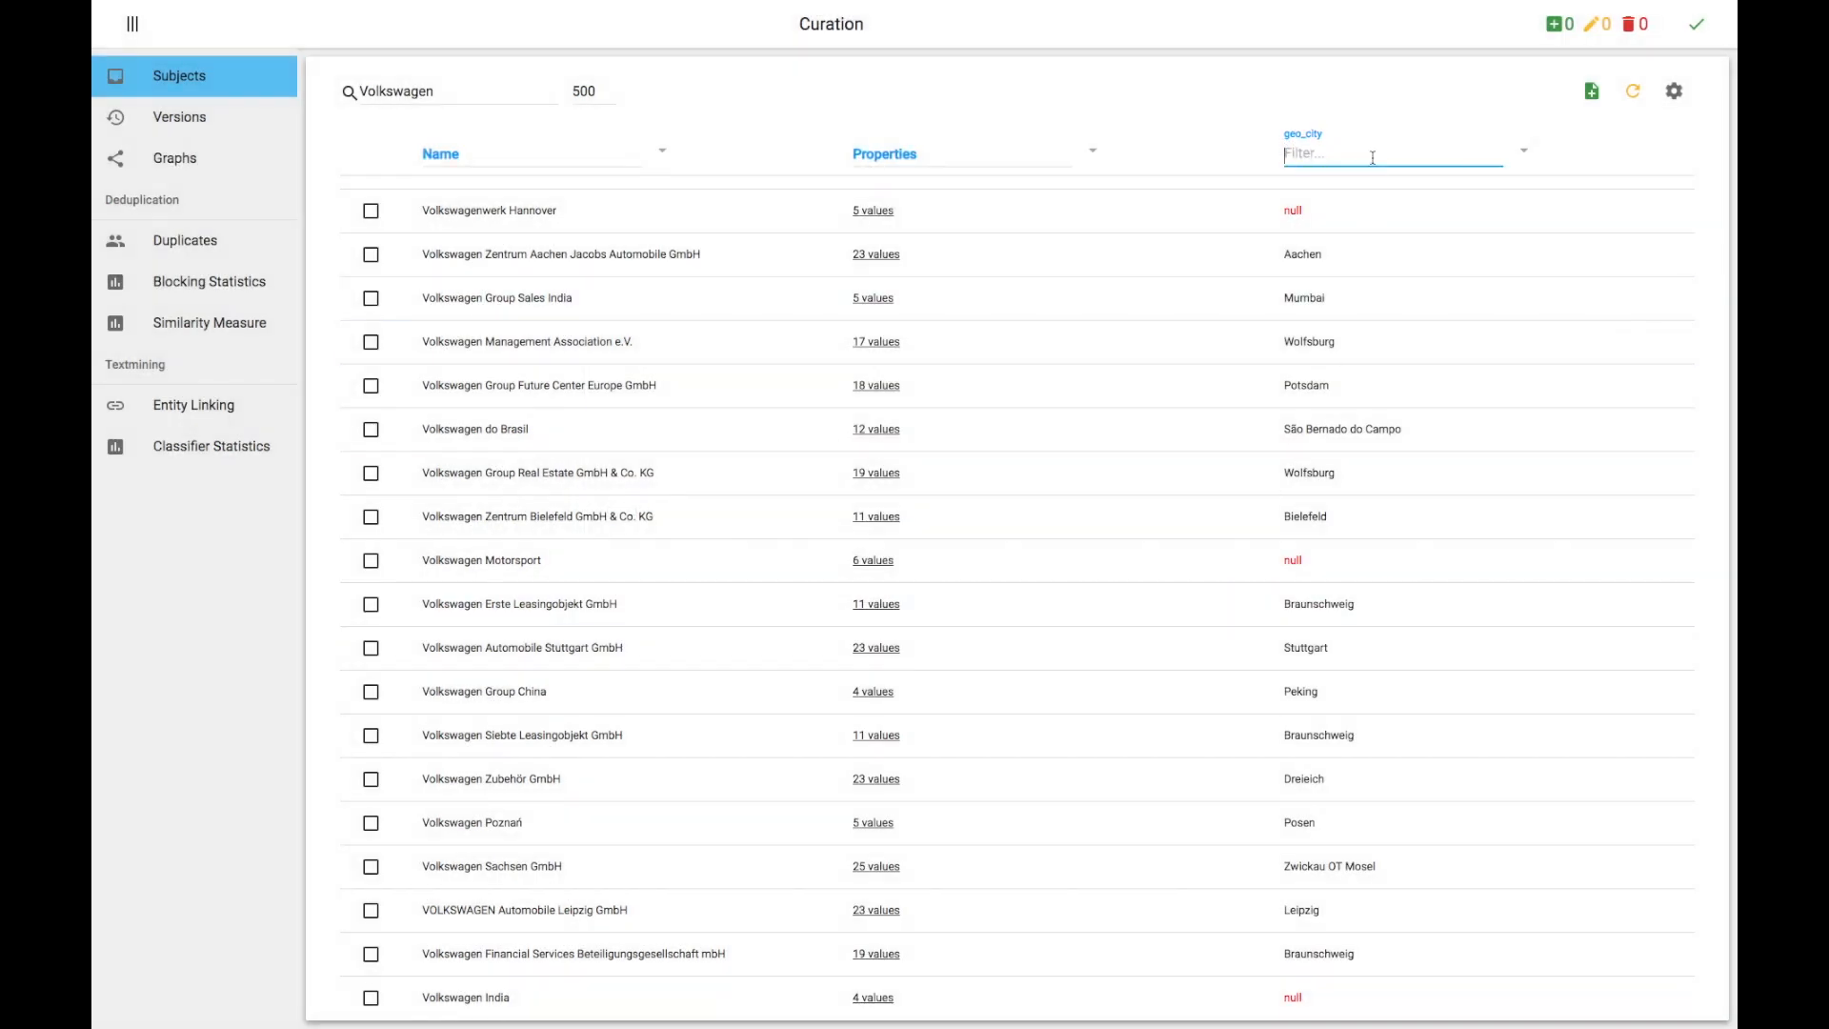
pyautogui.write('Wolfsburg')
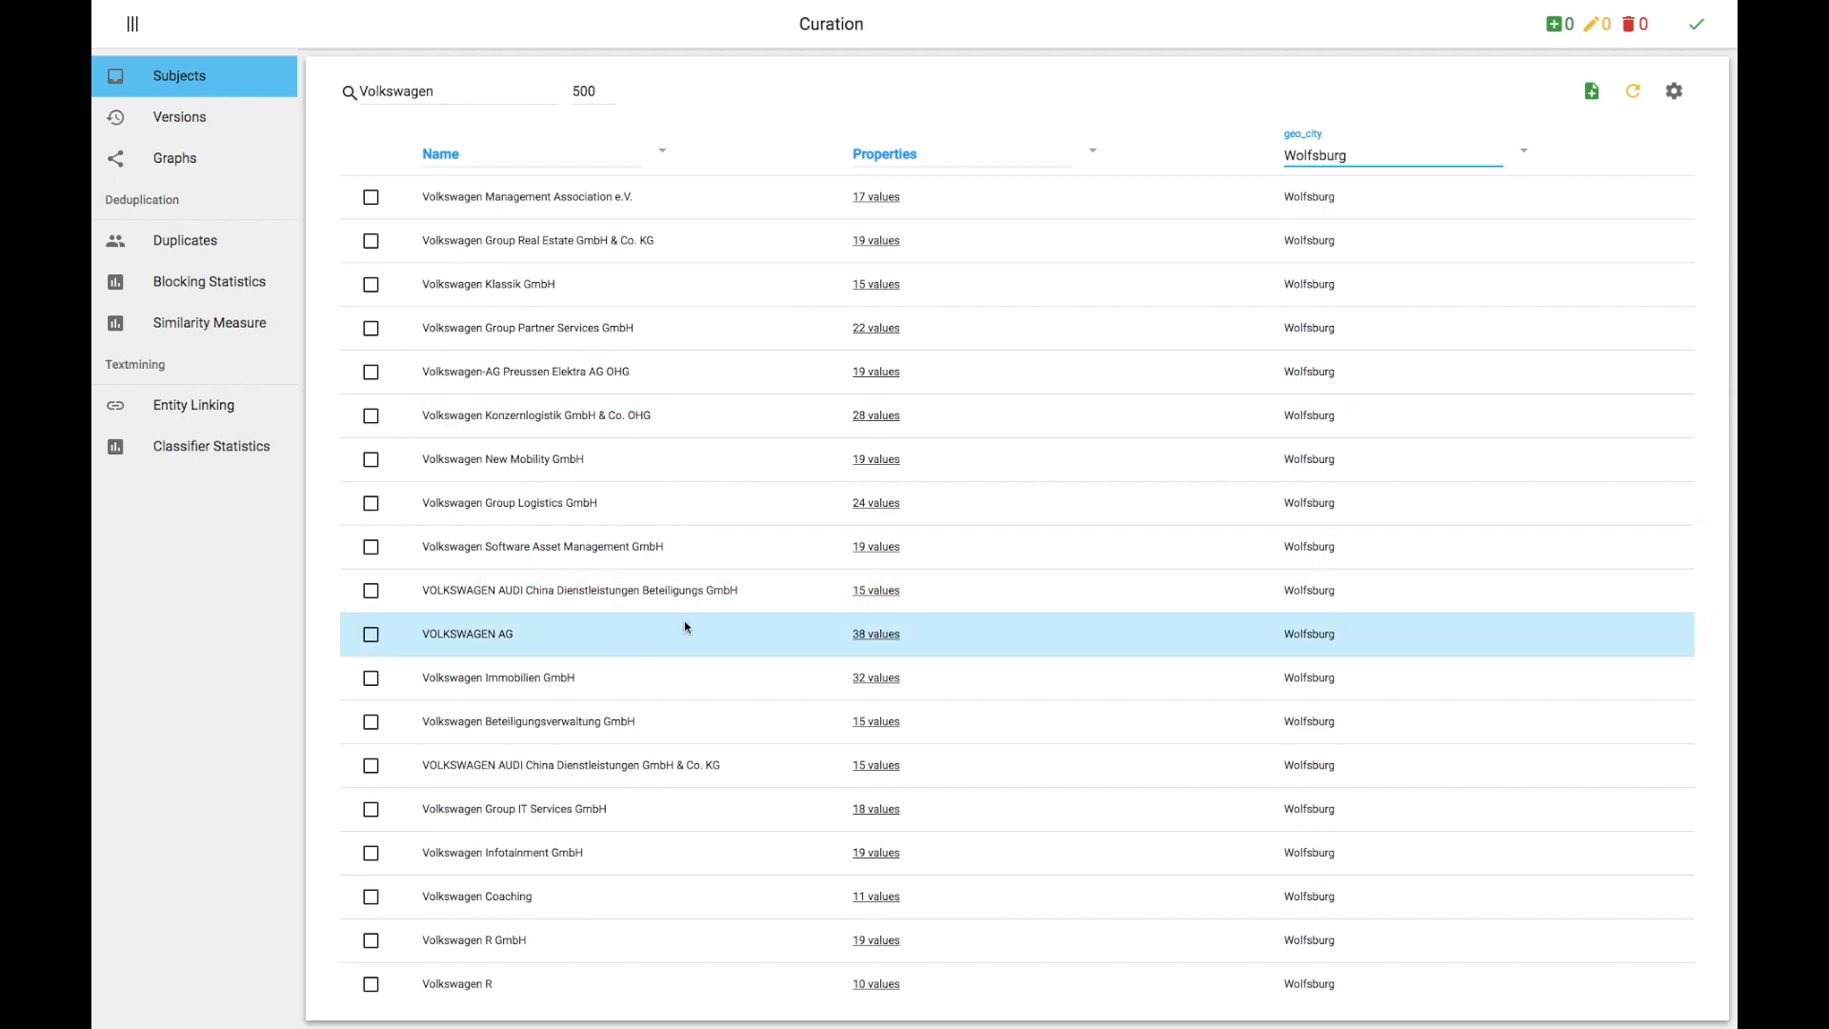
# Step: Expand the property values of VOLKSWAGEN AG and inspect them
pyautogui.click(877, 635)
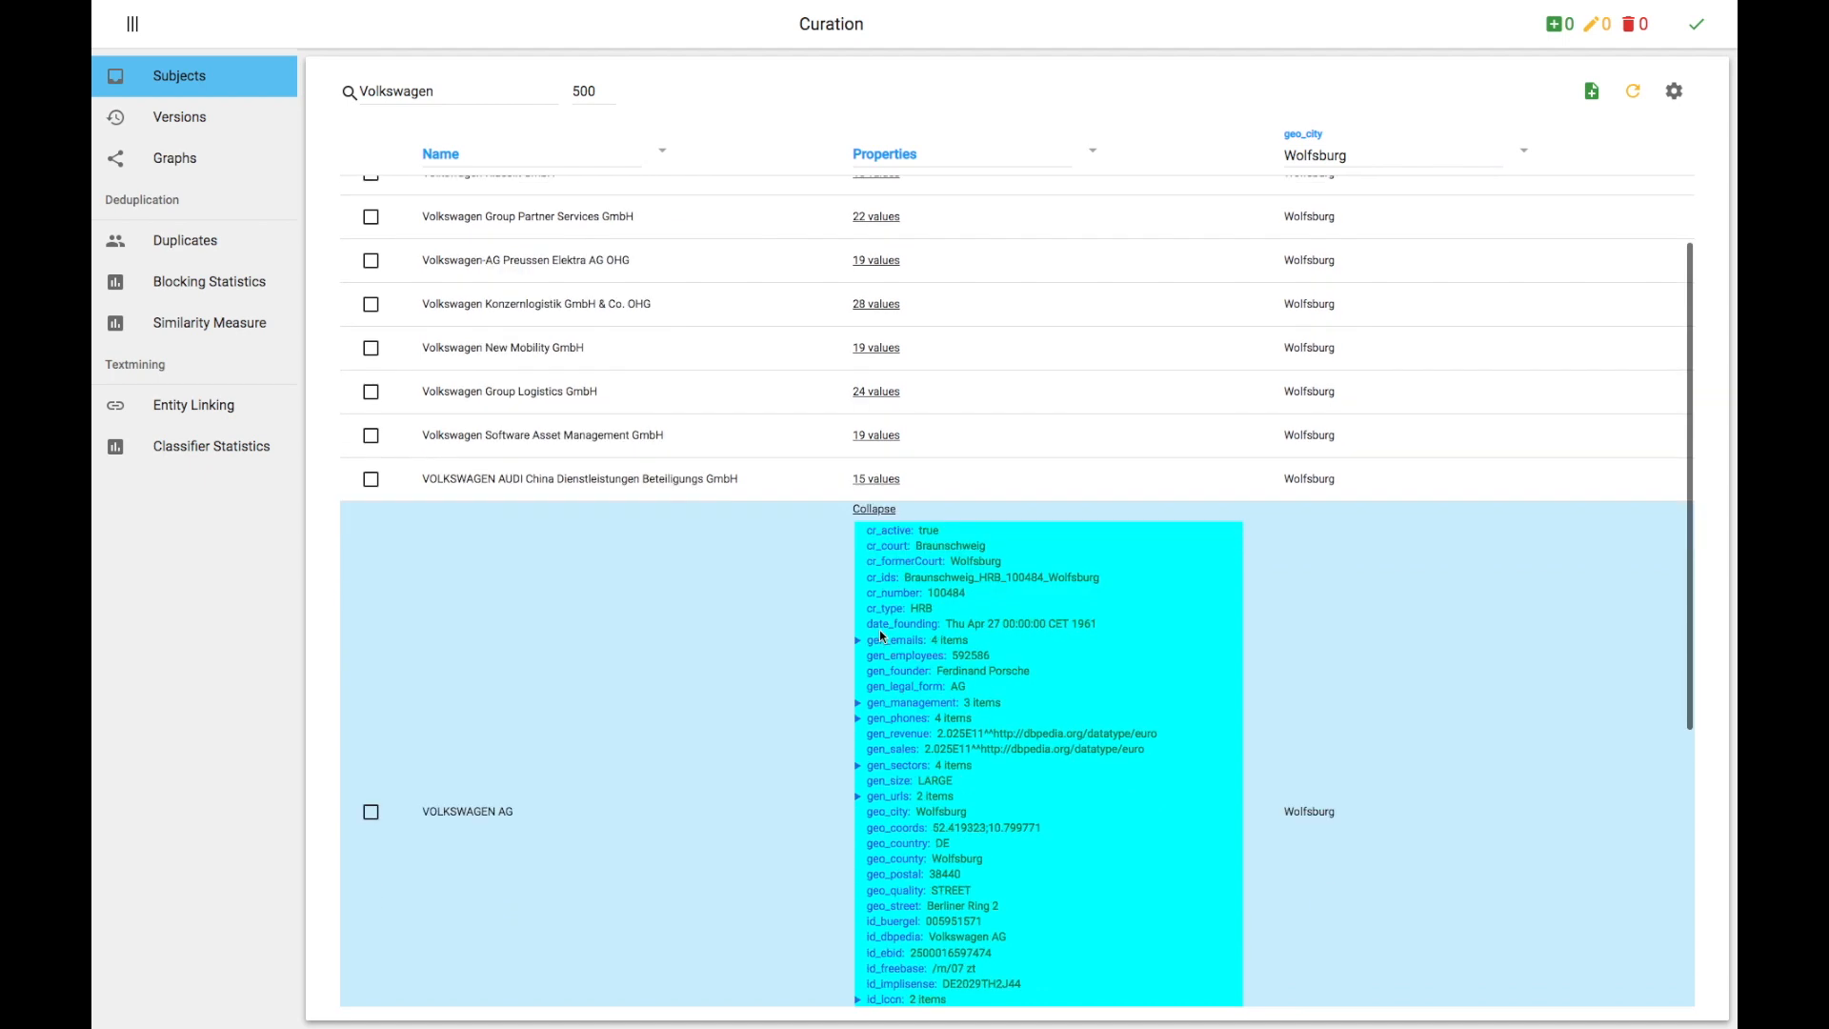
pyautogui.scroll(-1, 882, 638)
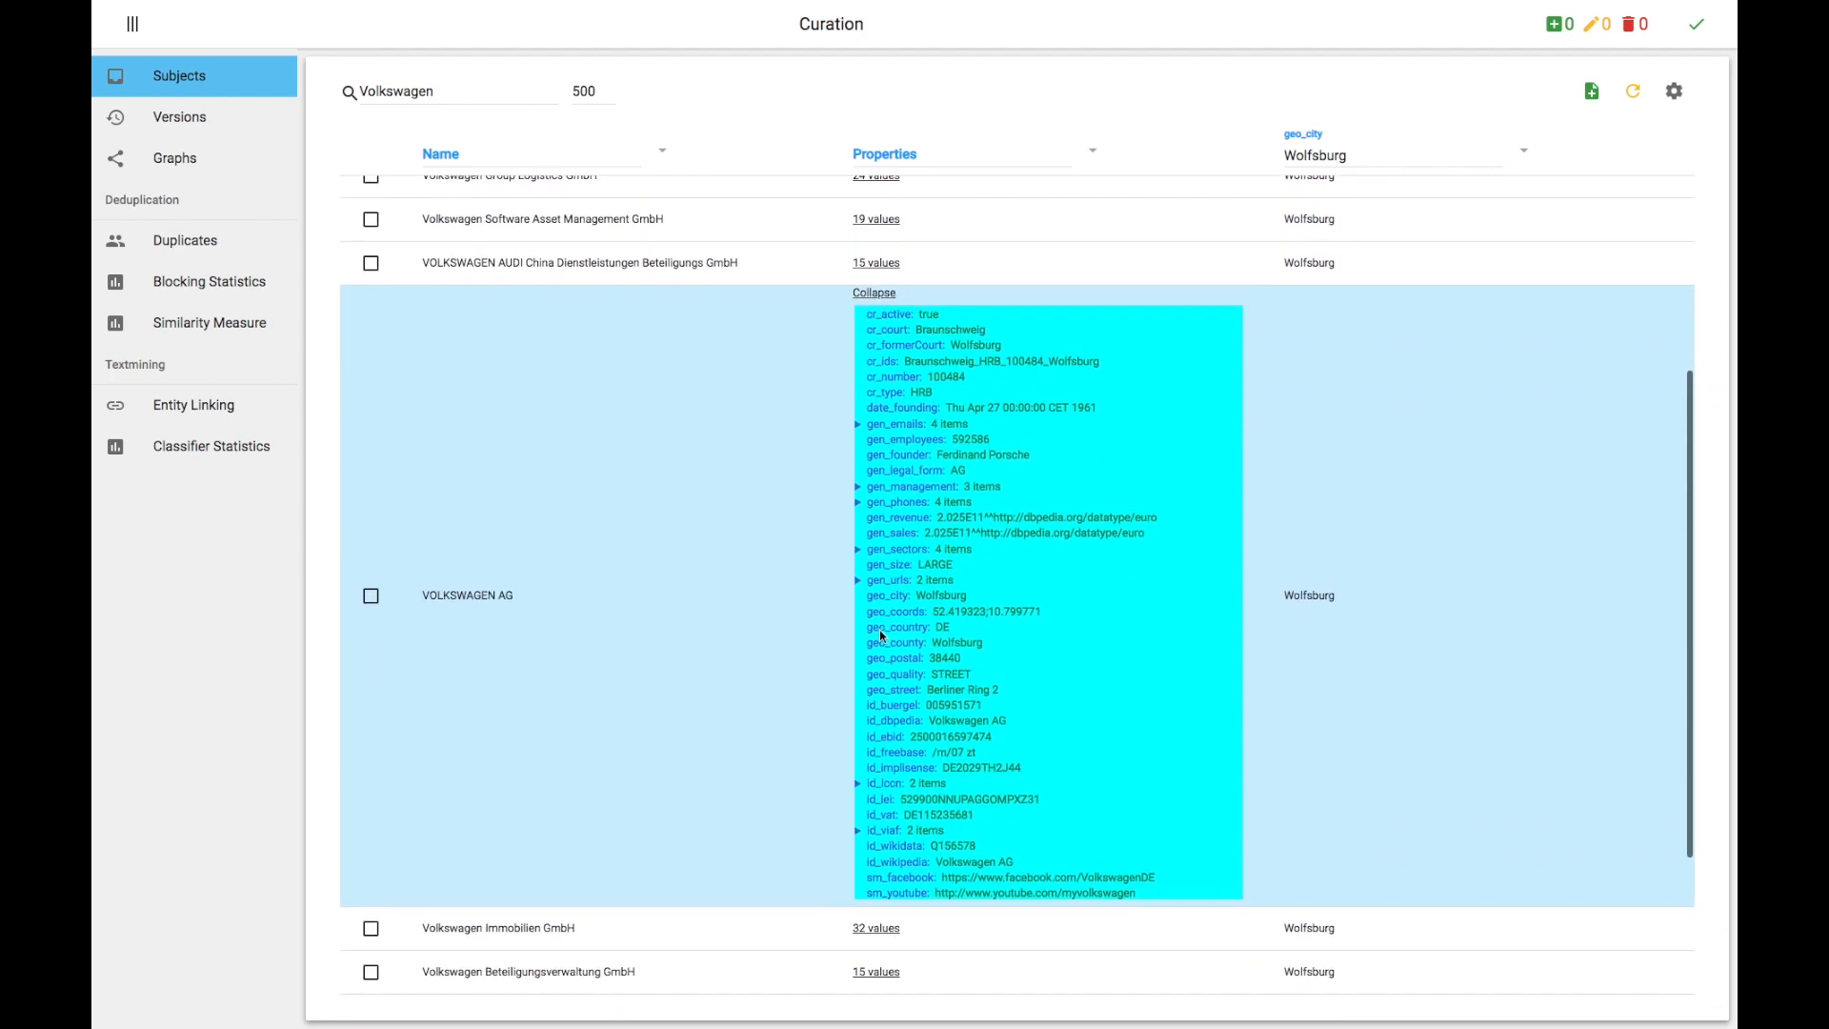
pyautogui.click(859, 503)
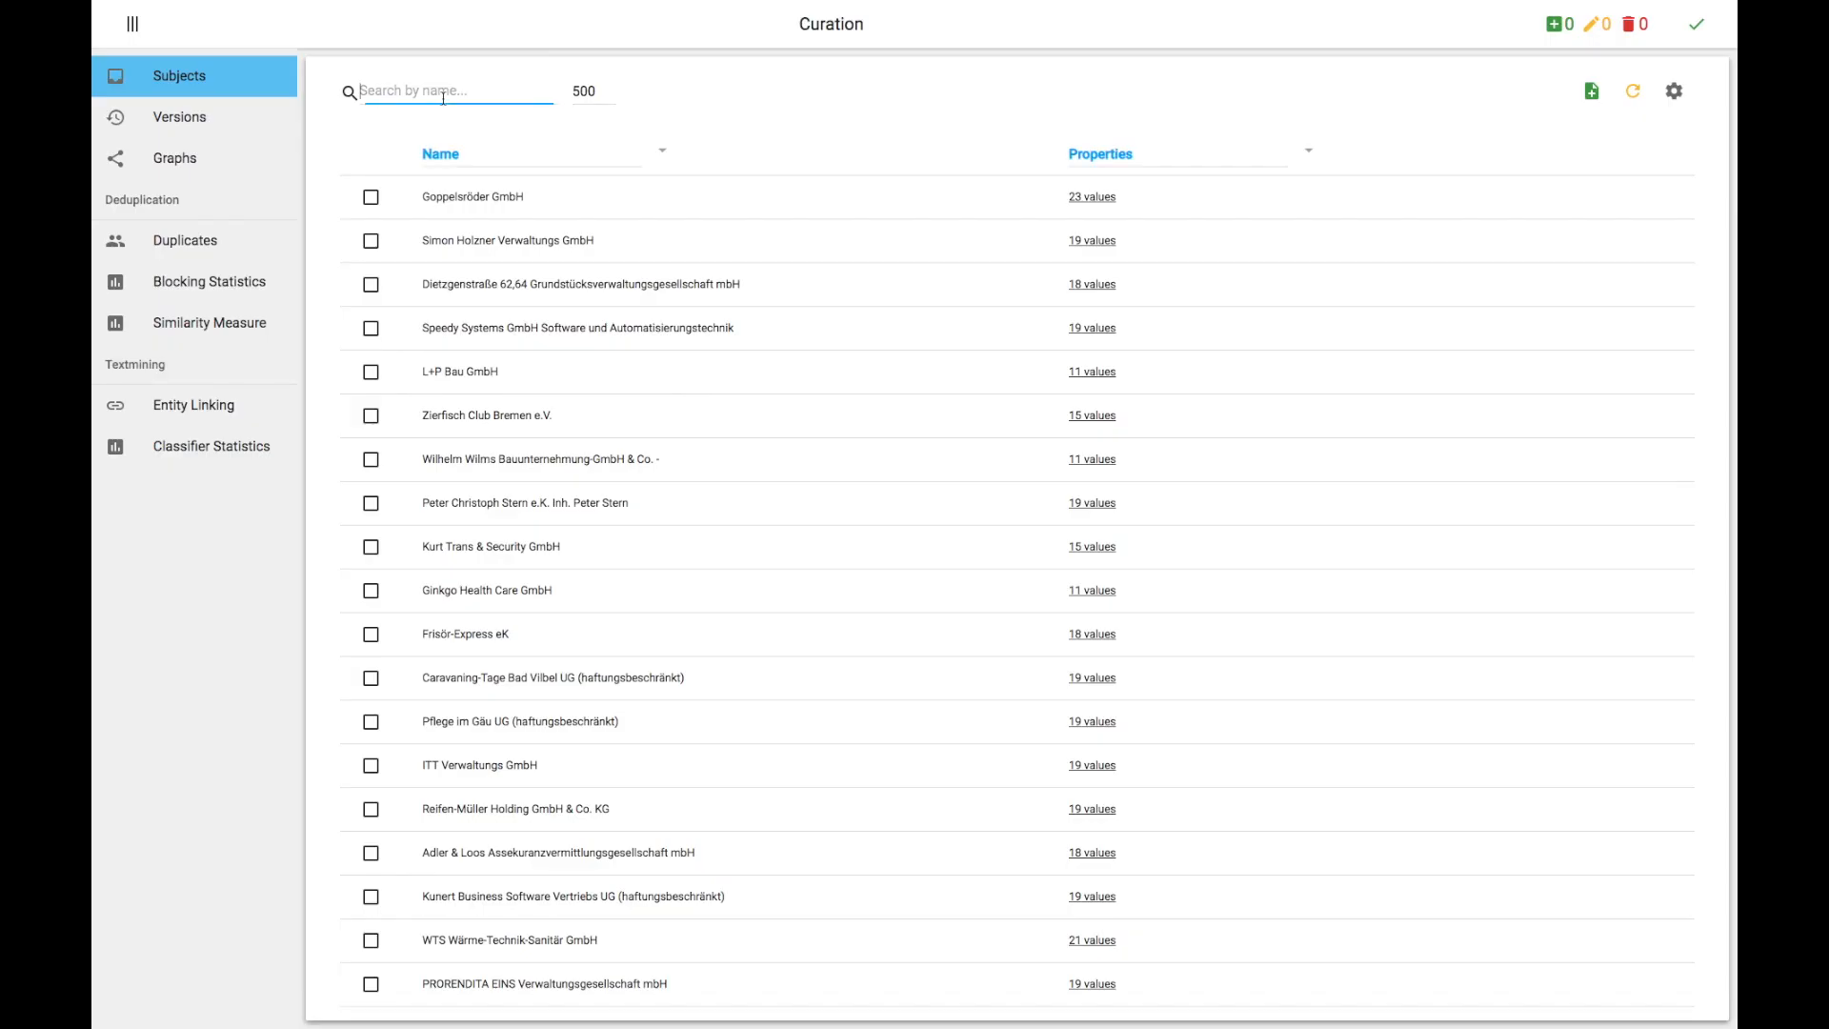
# Step: Search subjects for volkswagen ag and unhide the relations column in the table settings
pyautogui.write('volkswagen ag')
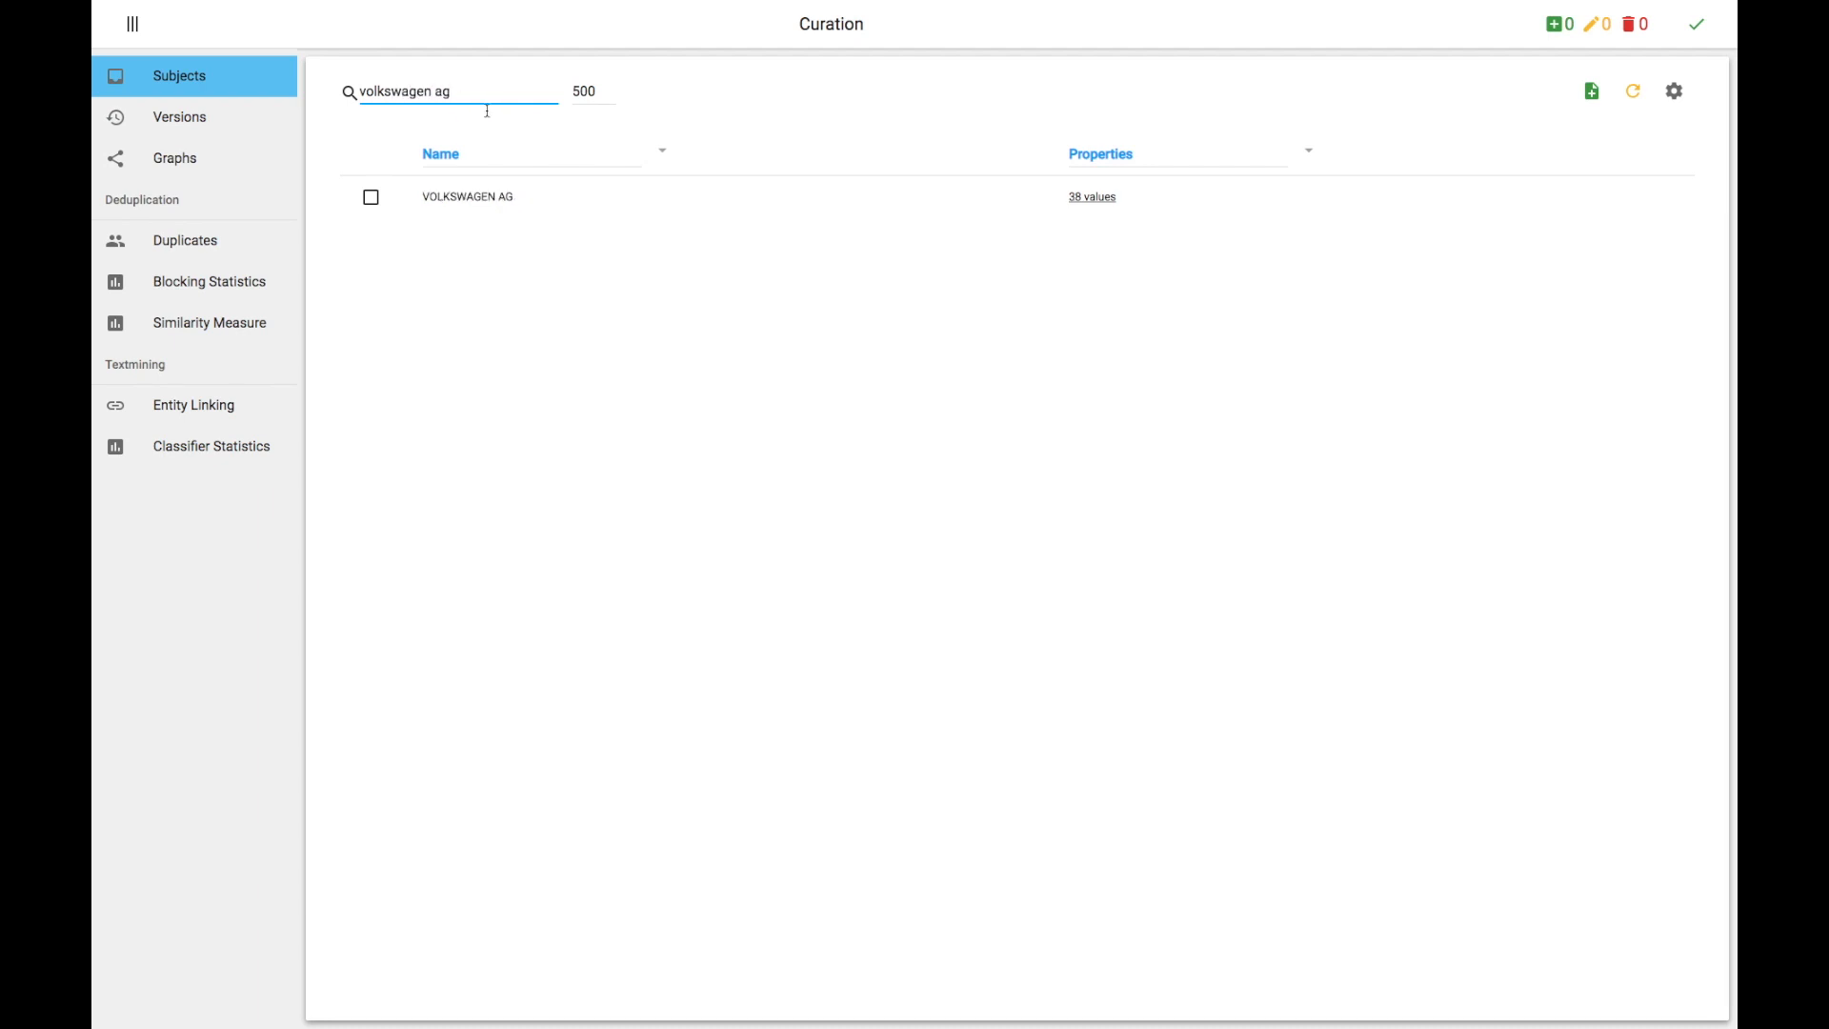
pyautogui.click(1674, 91)
pyautogui.click(905, 496)
pyautogui.press('BackSpace')
pyautogui.press('BackSpace')
pyautogui.press('BackSpace')
pyautogui.press('BackSpace')
pyautogui.press('BackSpace')
pyautogui.press('BackSpace')
pyautogui.press('BackSpace')
pyautogui.press('BackSpace')
pyautogui.press('BackSpace')
pyautogui.press('BackSpace')
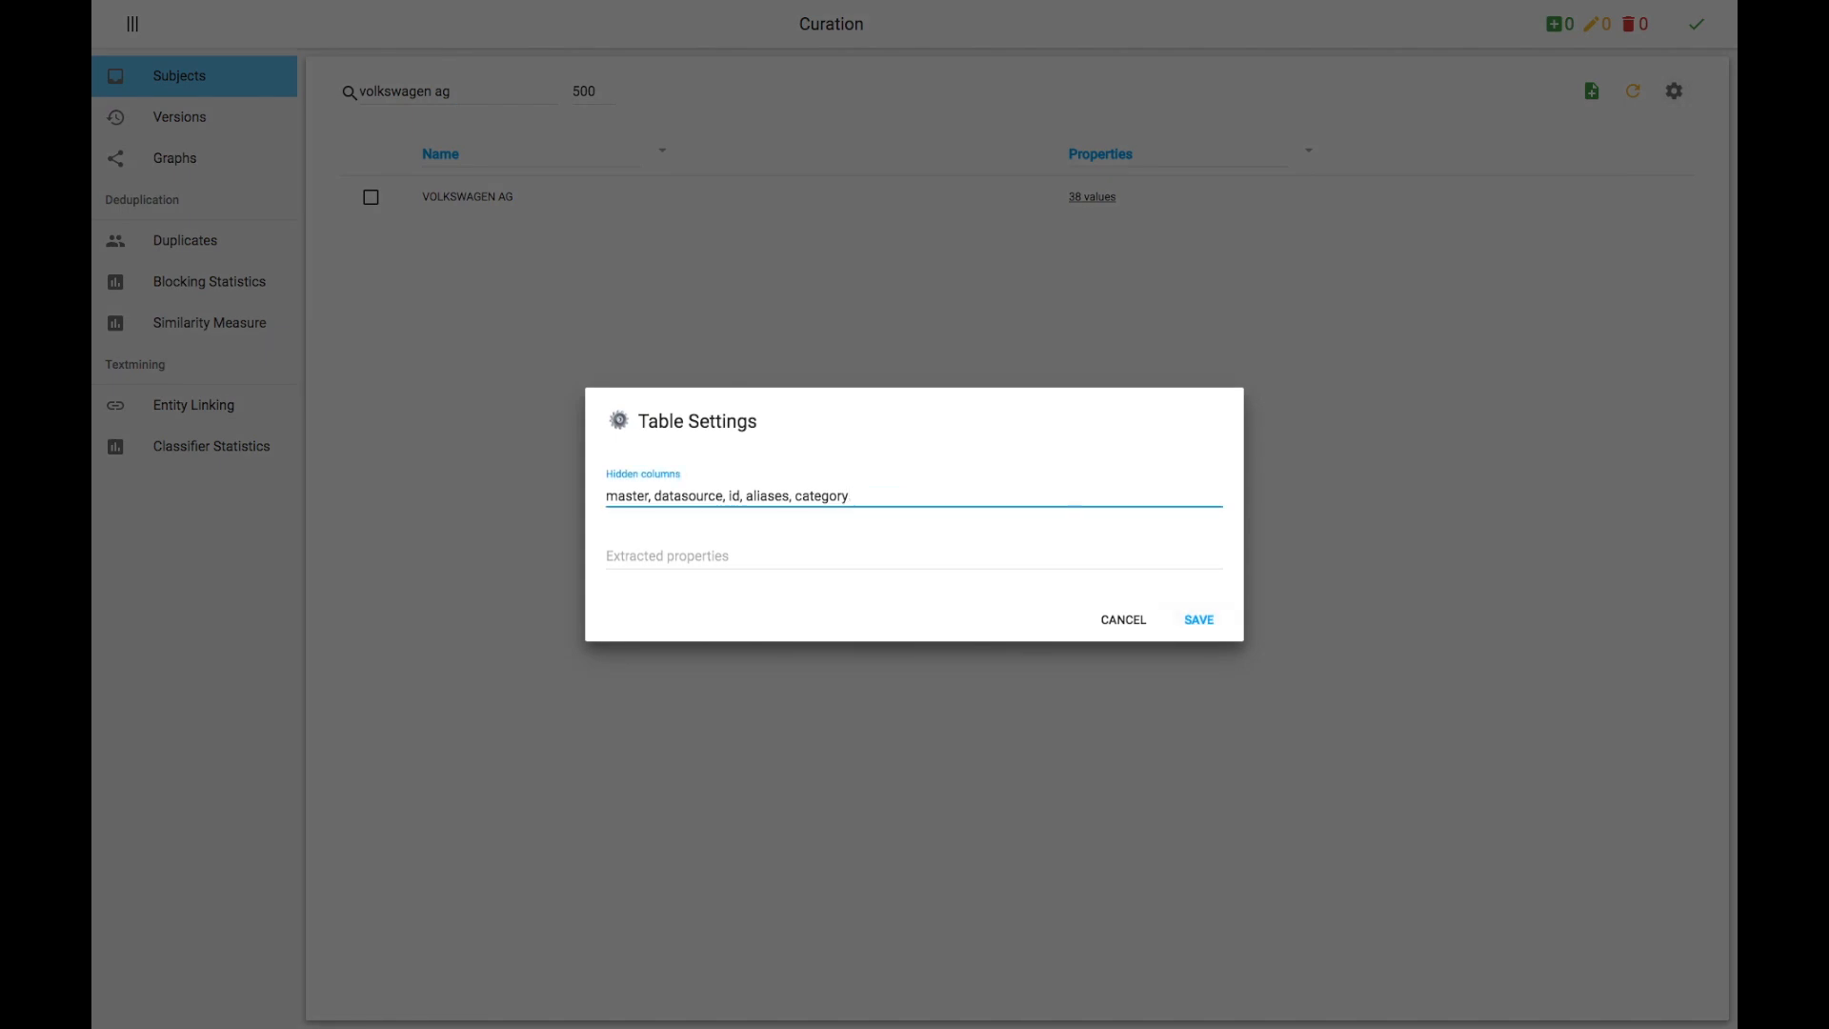
pyautogui.click(1213, 620)
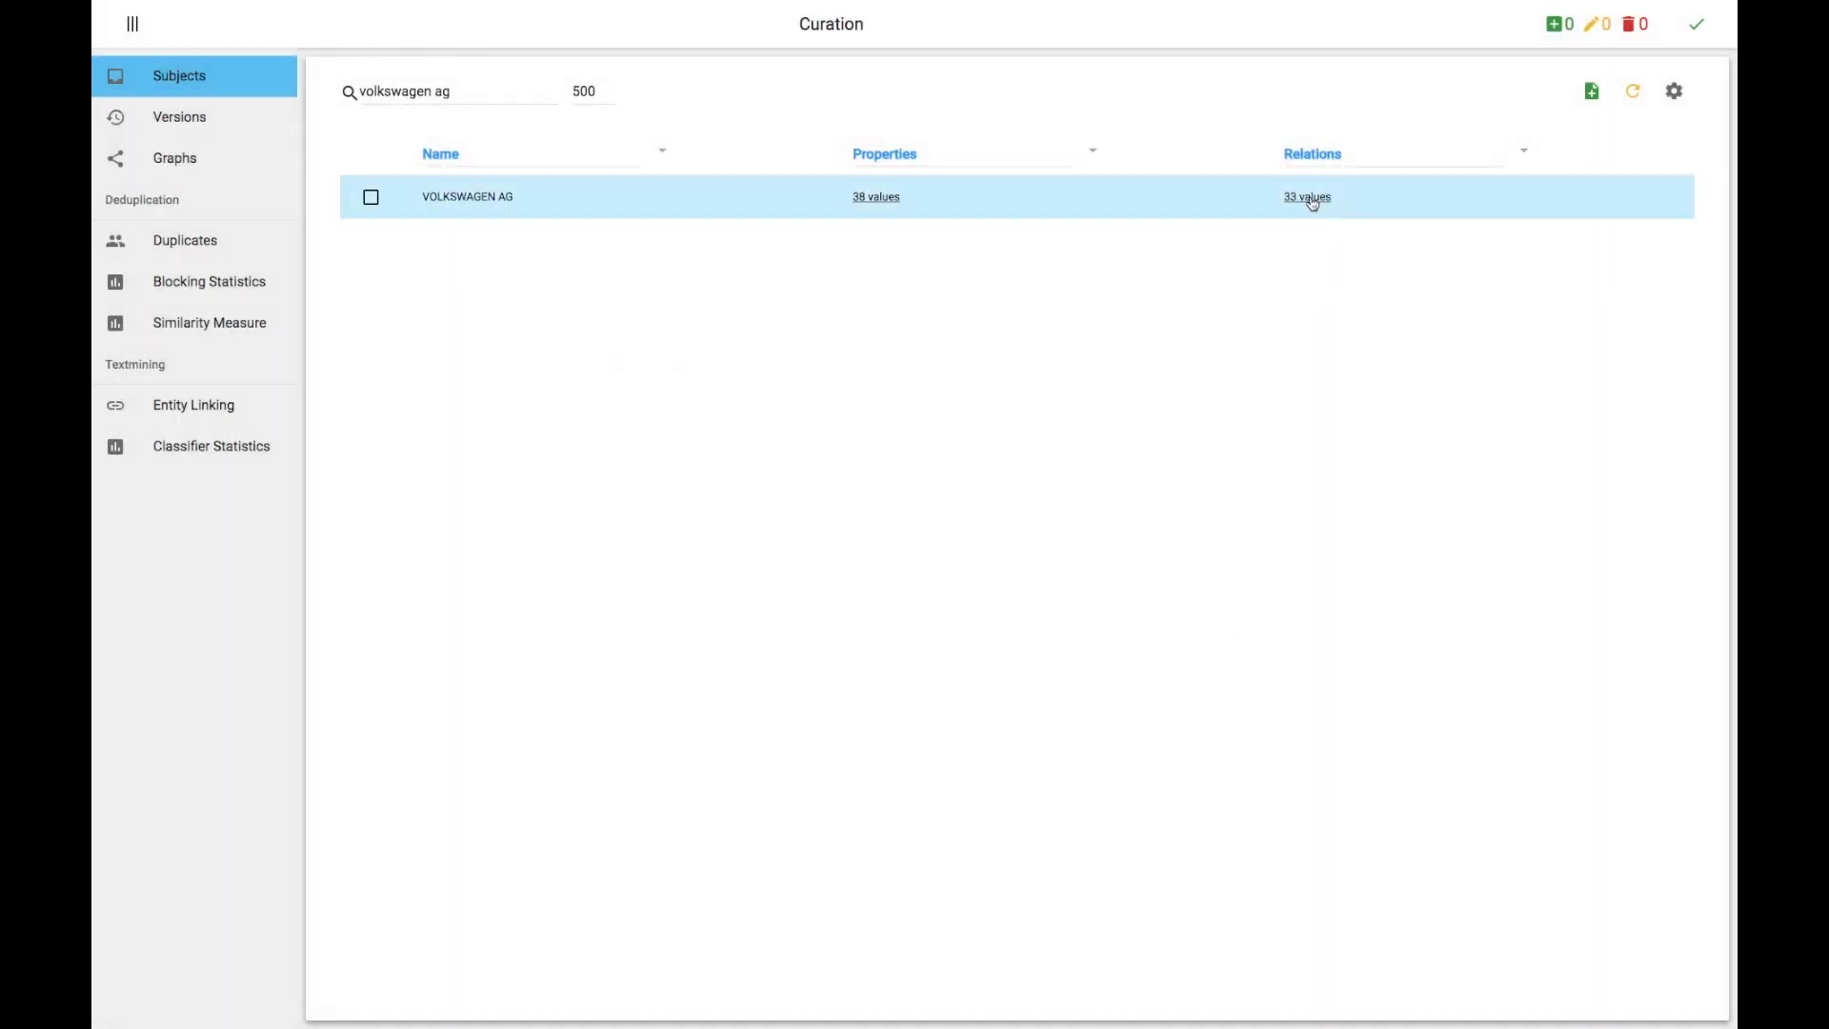
# Step: Expand the relations of VOLKSWAGEN AG and open two of its relation entries
pyautogui.click(1309, 198)
pyautogui.click(1293, 206)
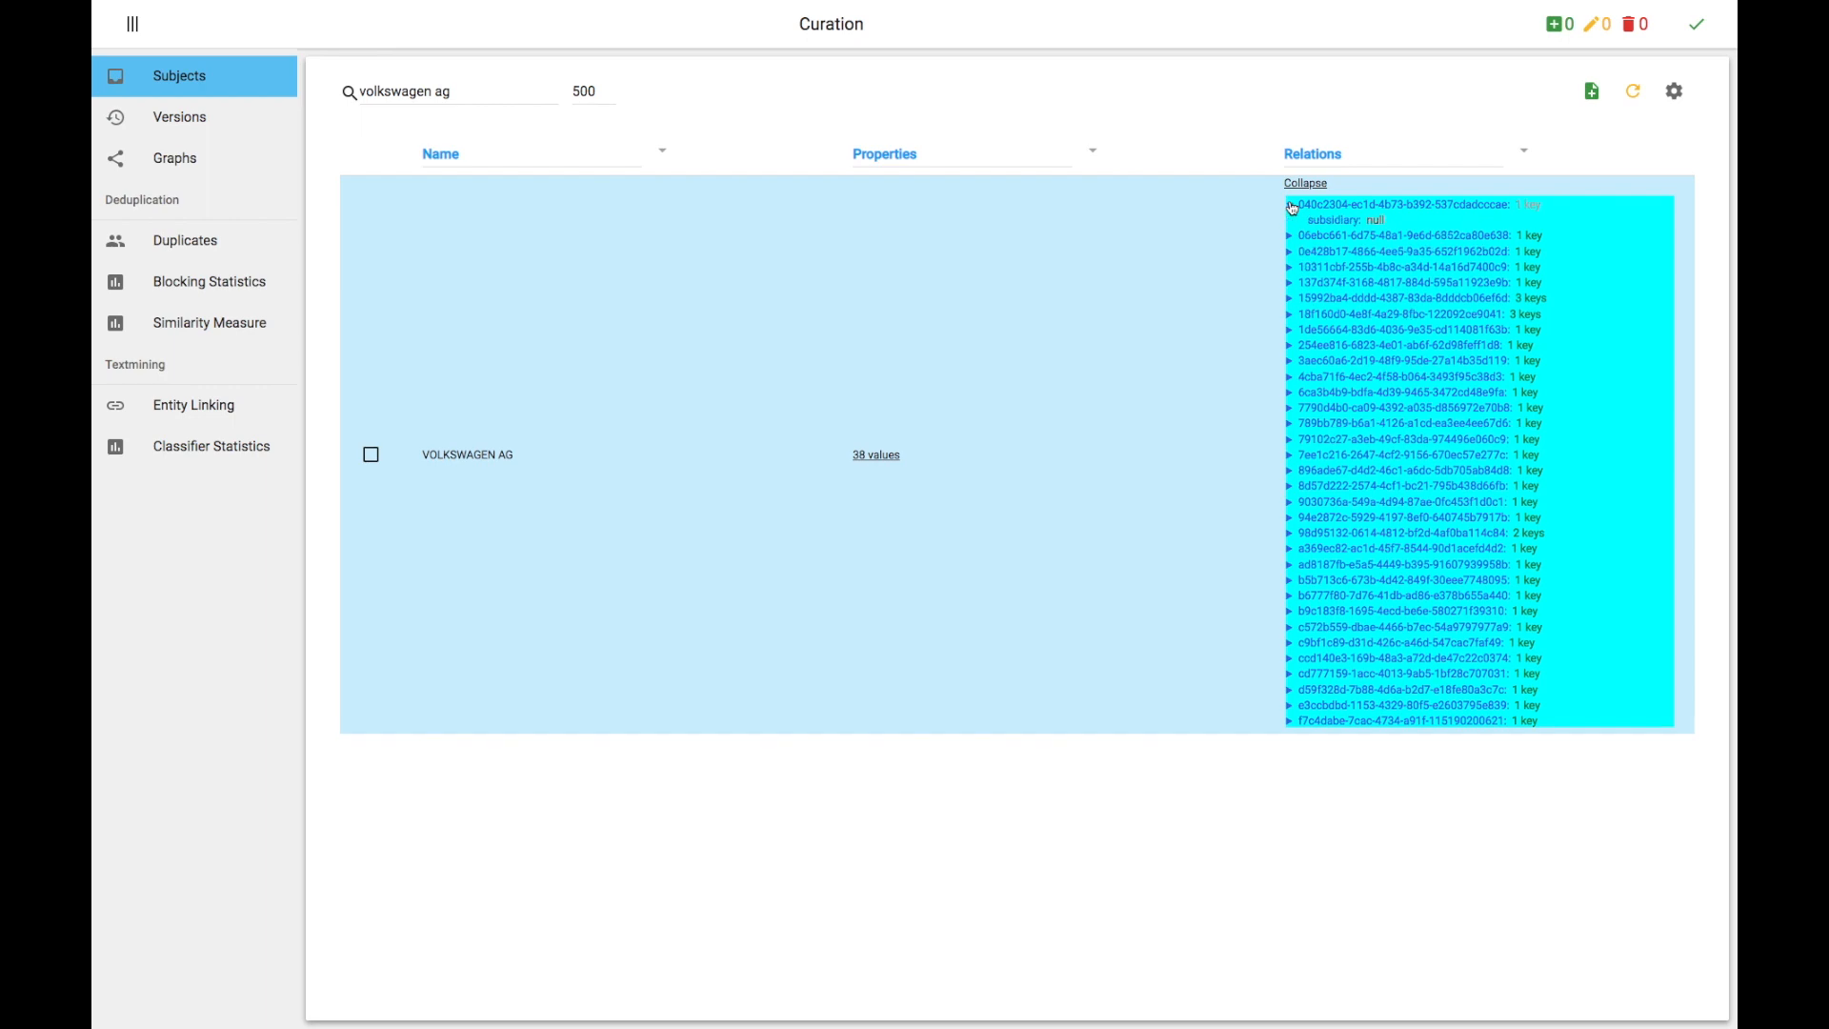
pyautogui.click(1292, 299)
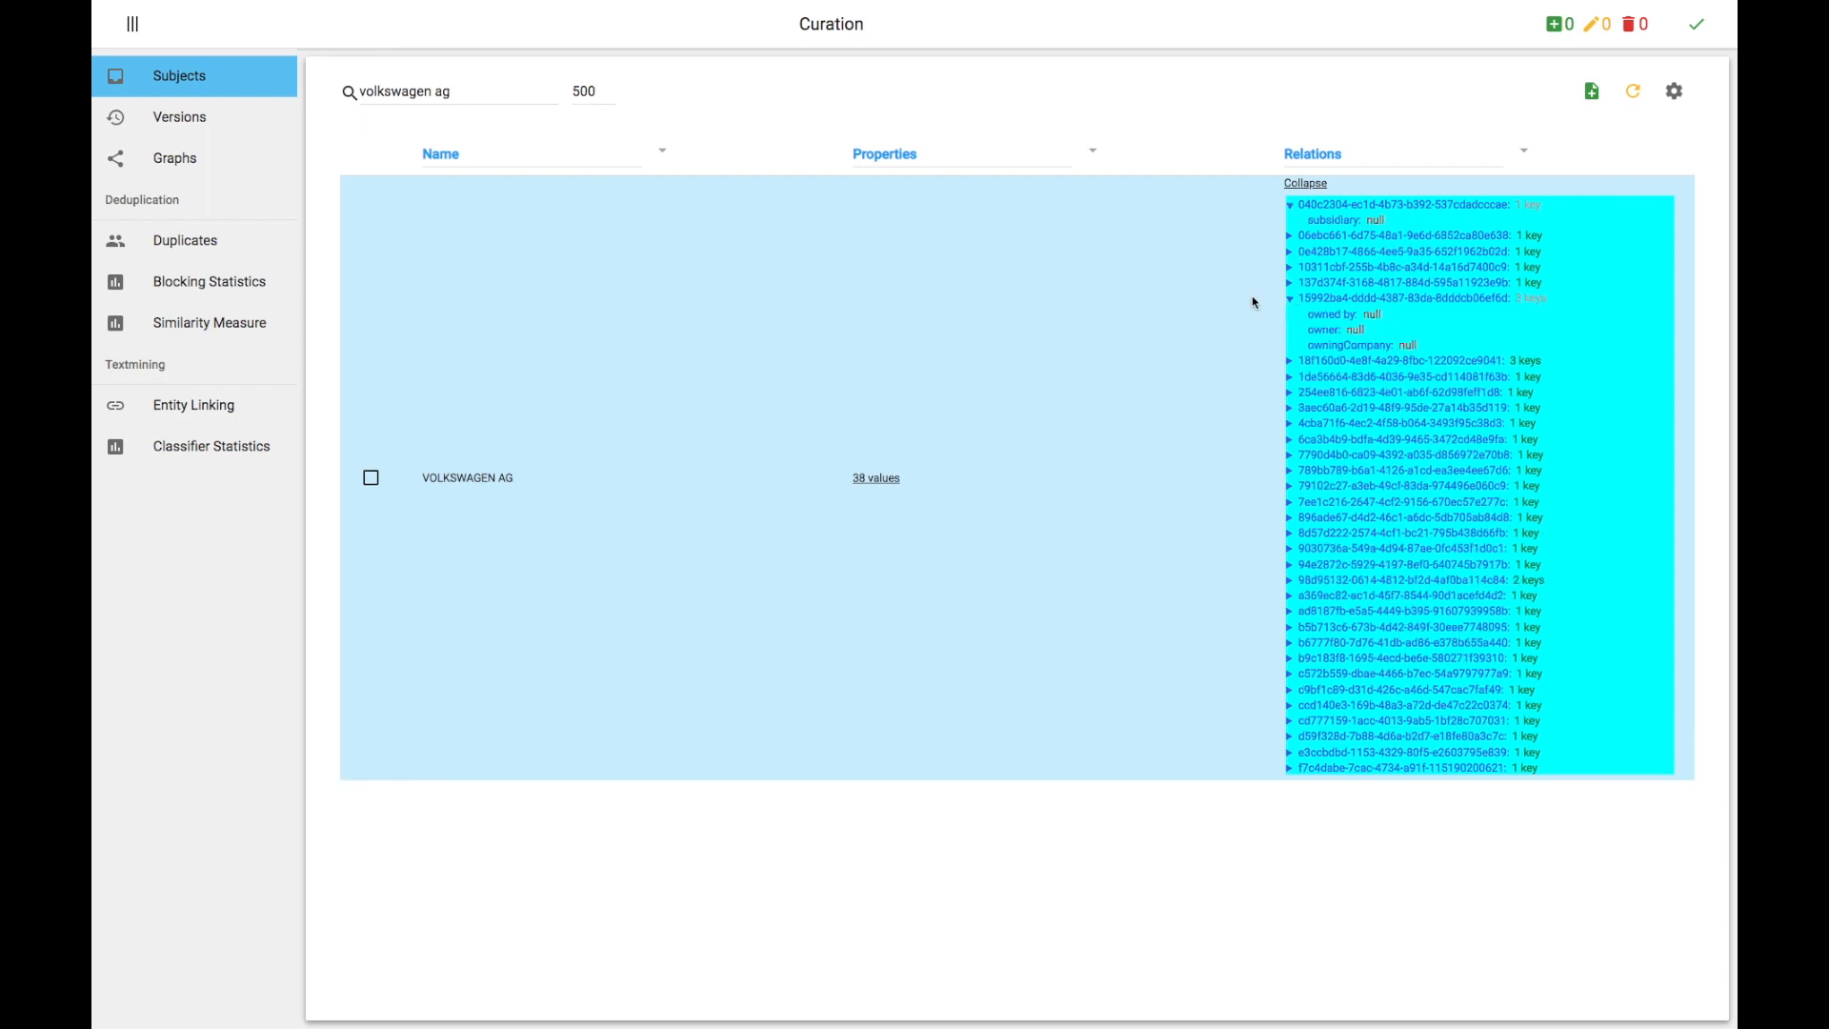
# Step: Select VOLKSWAGEN AG and open it in the graph view
pyautogui.click(373, 479)
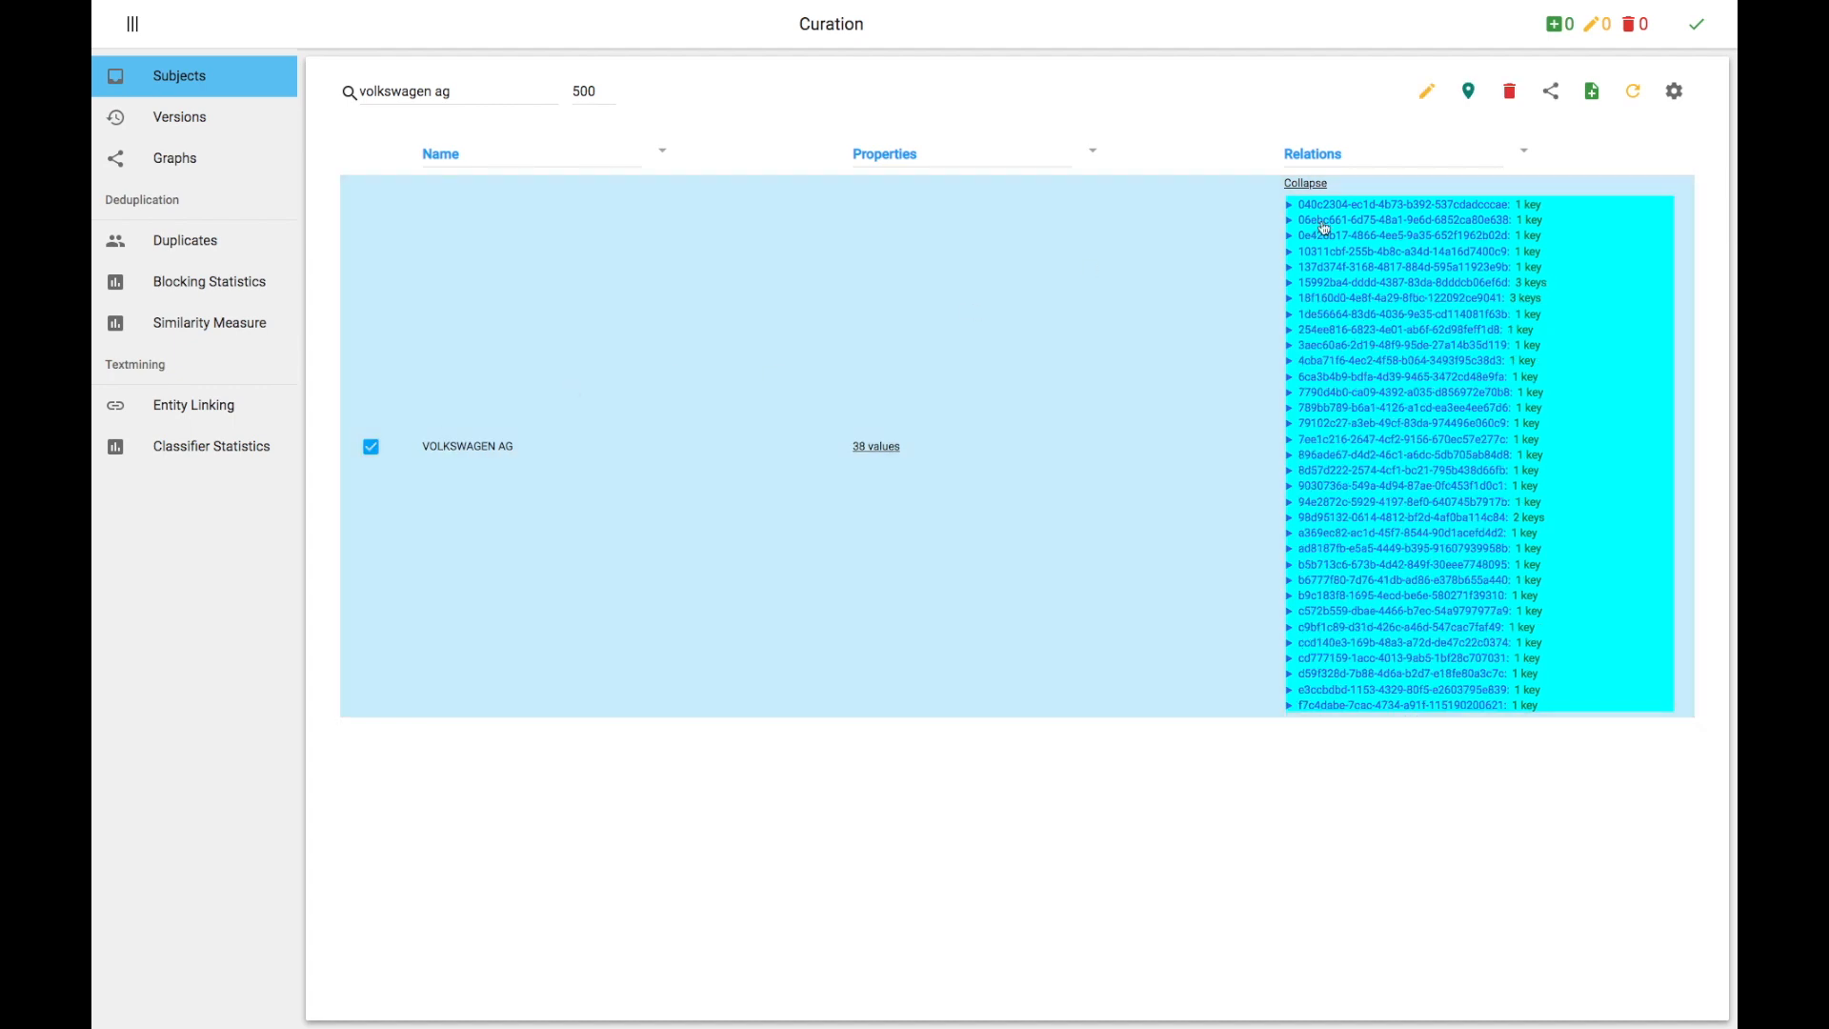
pyautogui.click(1549, 99)
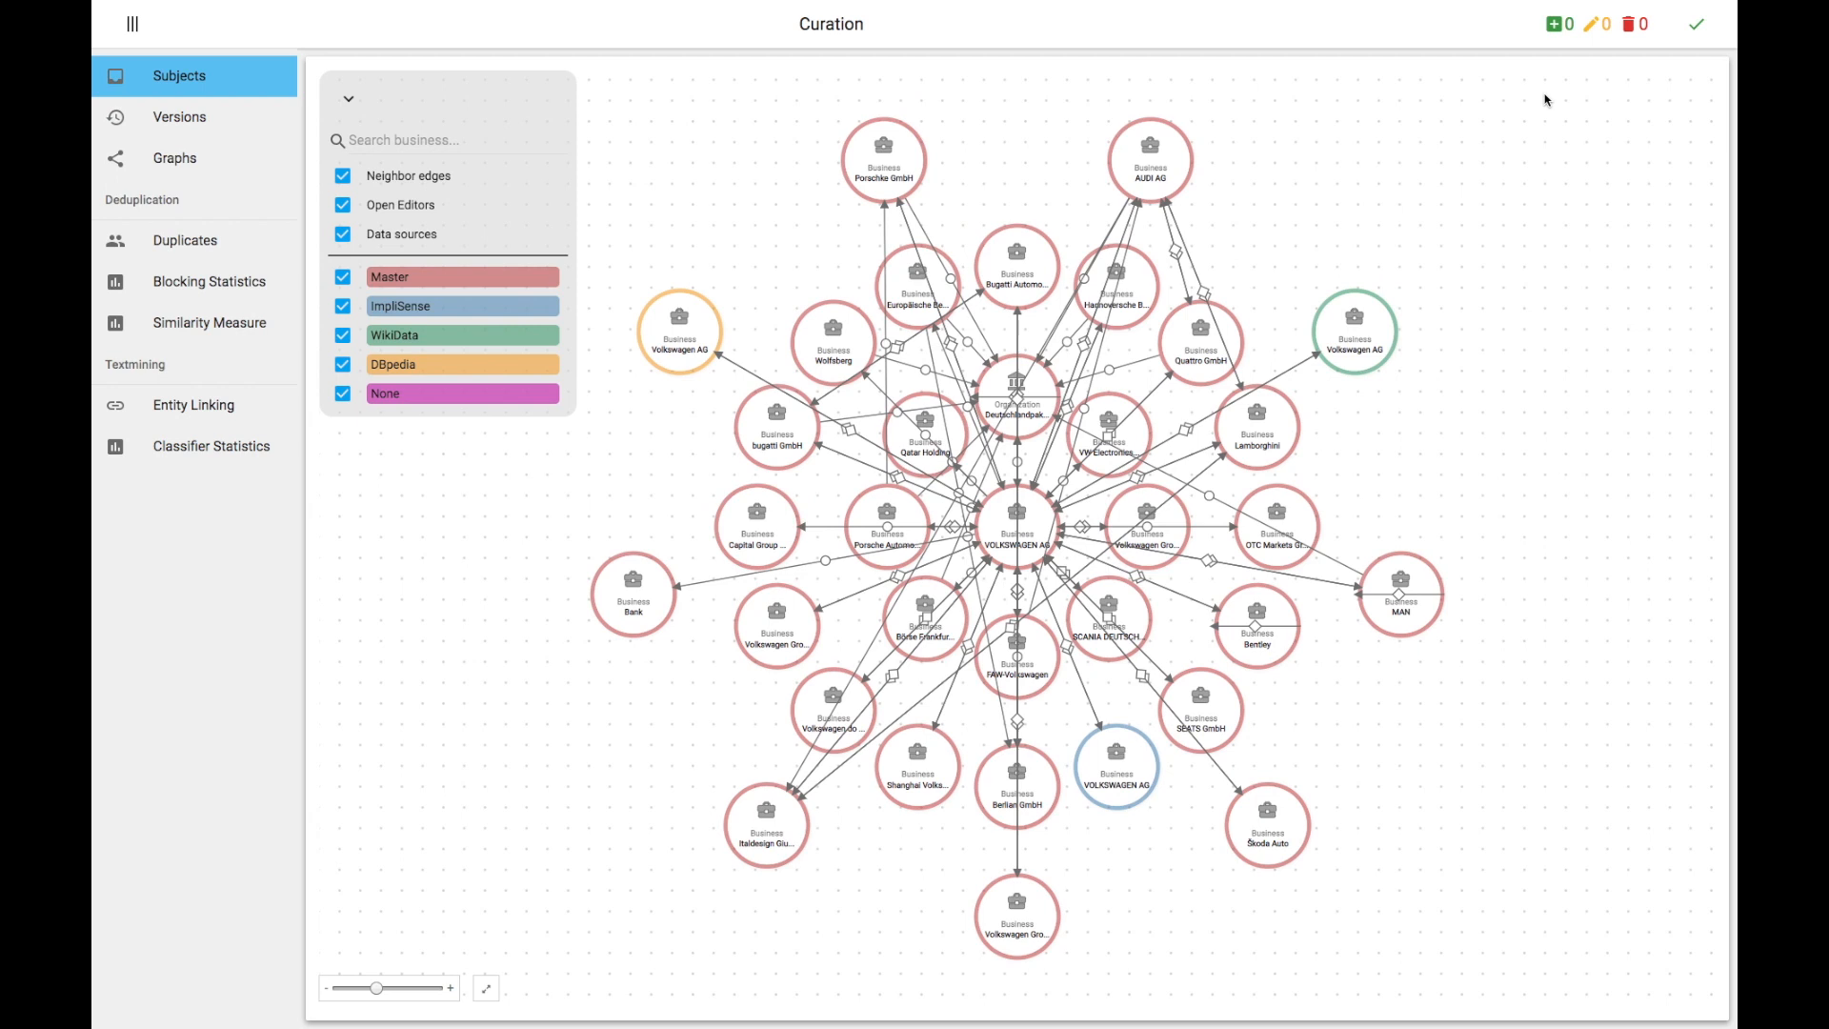
# Step: Open the central VOLKSWAGEN AG node's details and expand its properties
pyautogui.click(992, 526)
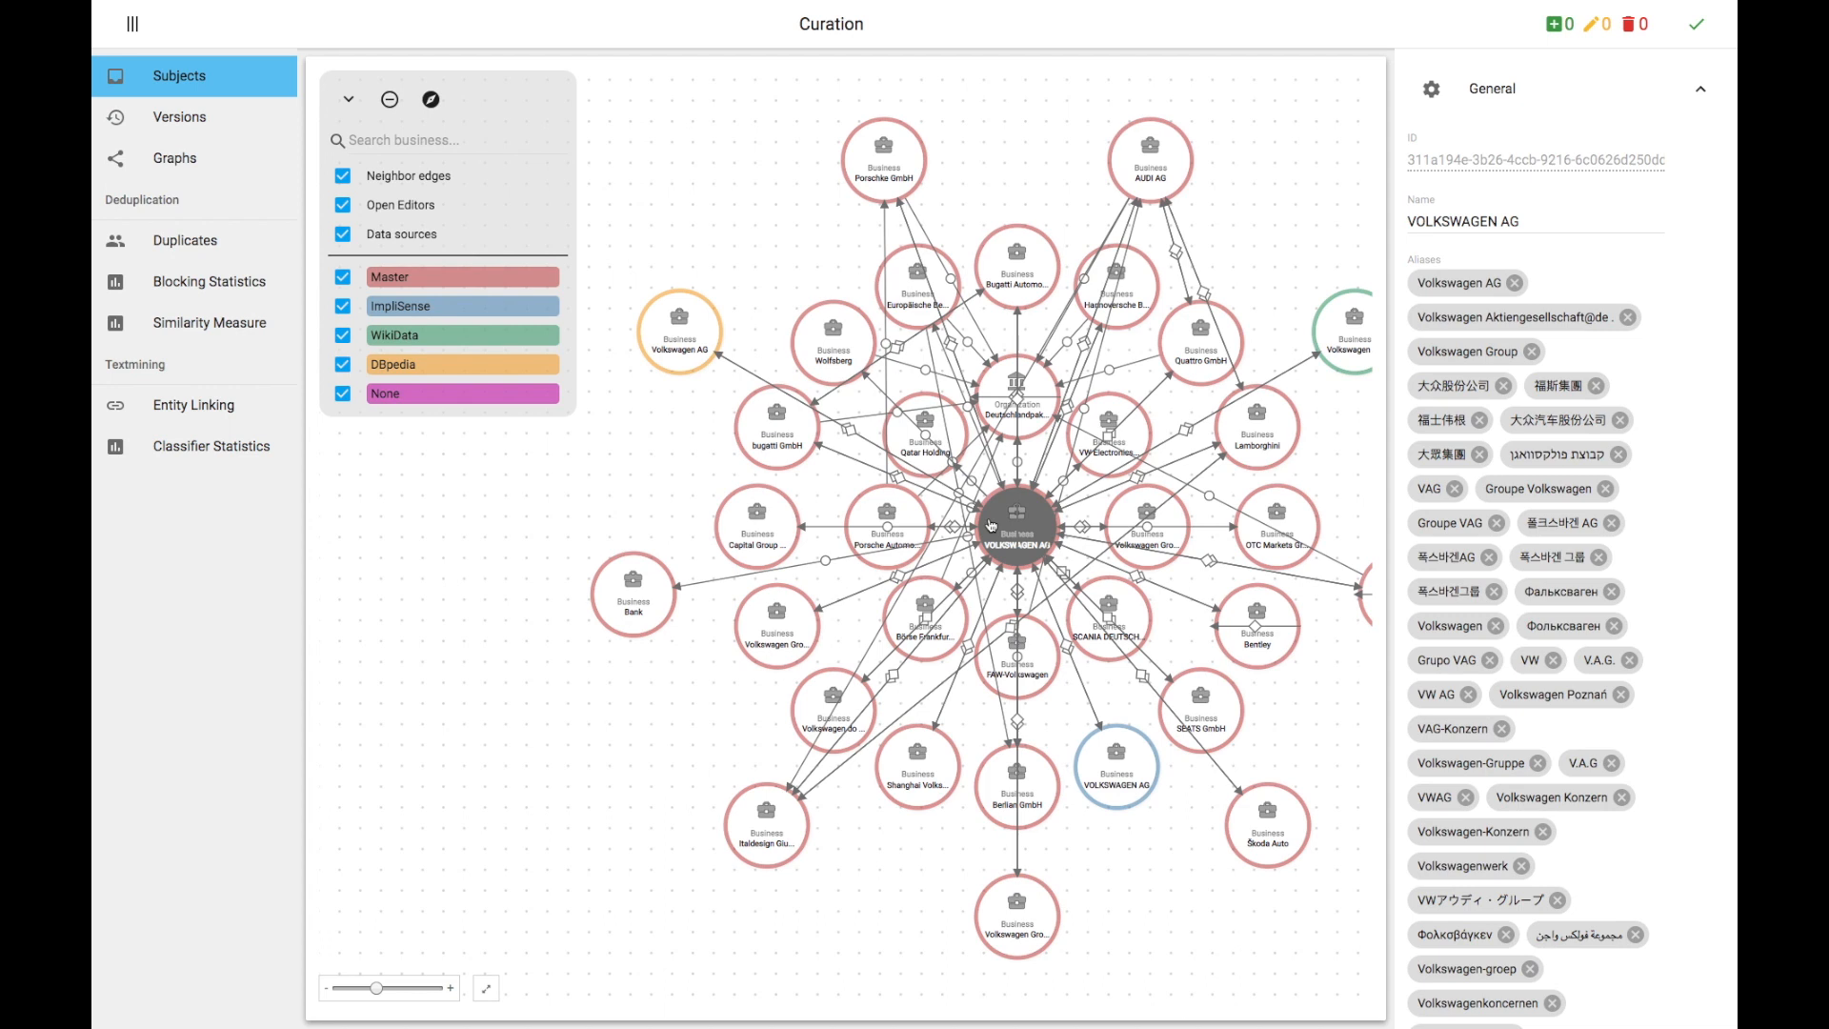
pyautogui.scroll(-7, 1429, 564)
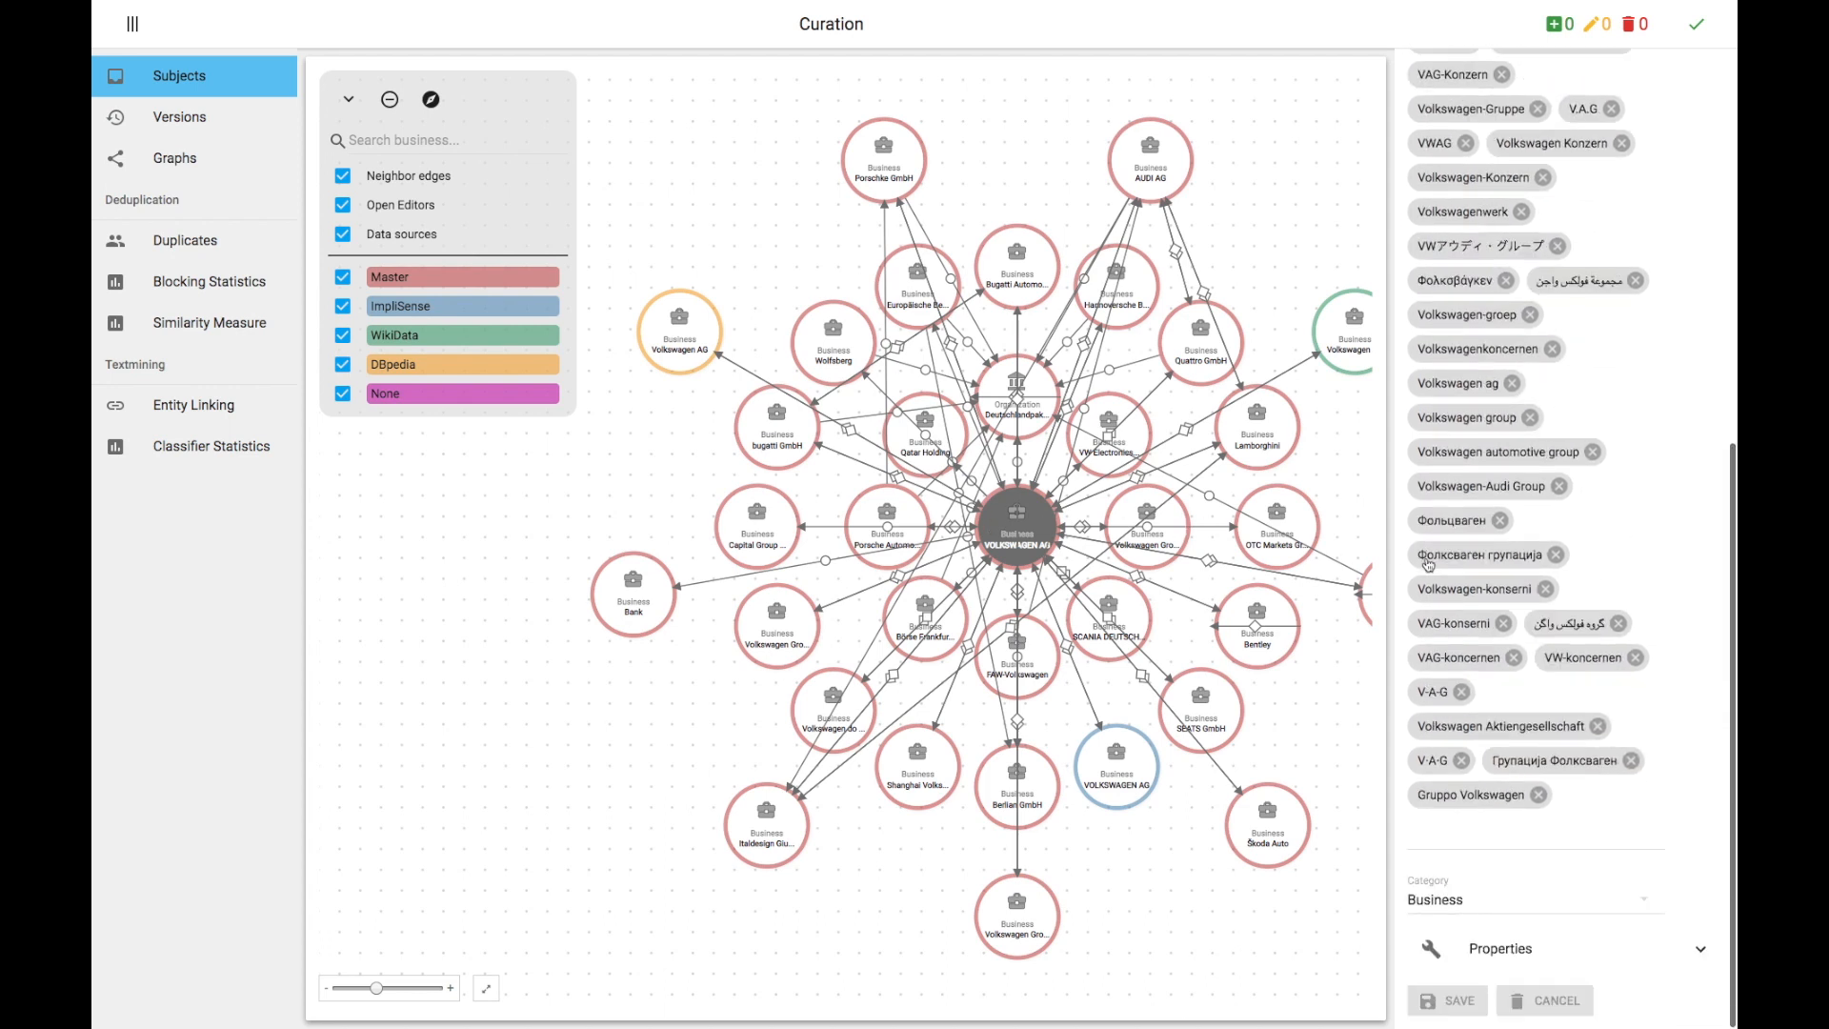
pyautogui.click(1509, 946)
pyautogui.scroll(-8, 1509, 947)
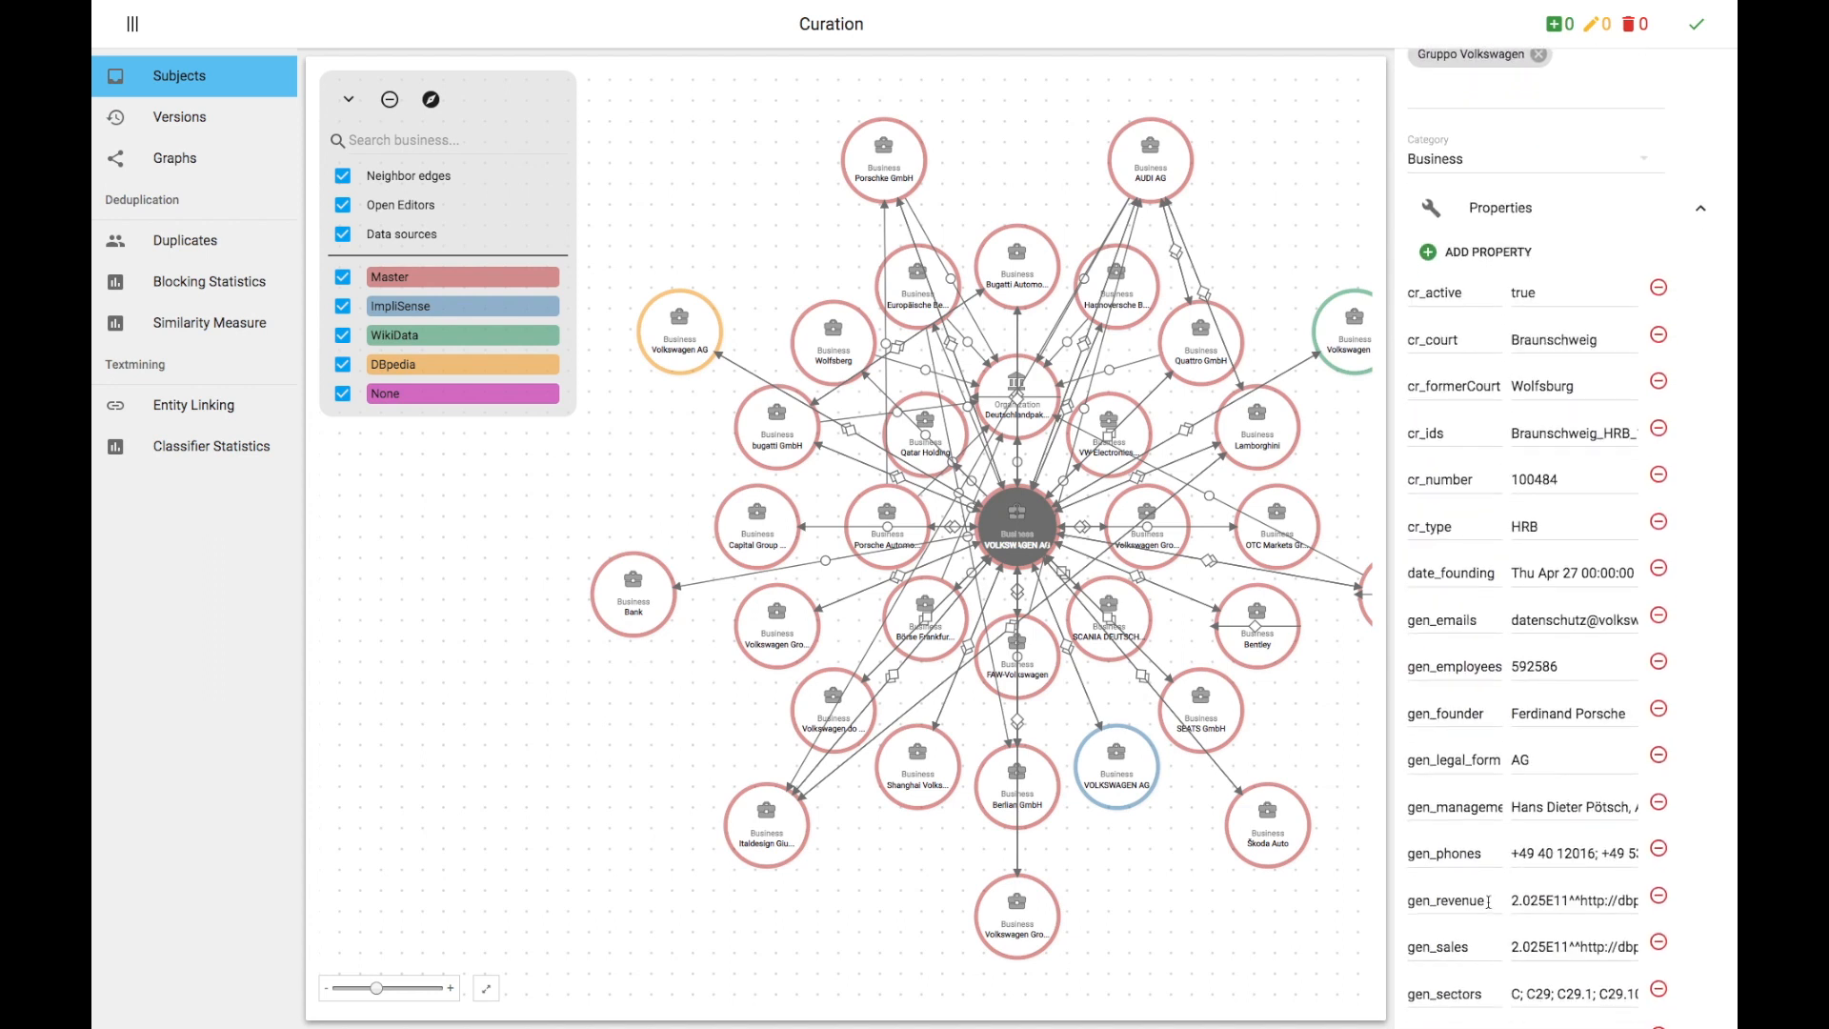
# Step: Inspect the properties of the ImpliSense and DBpedia Volkswagen AG nodes
pyautogui.click(1132, 789)
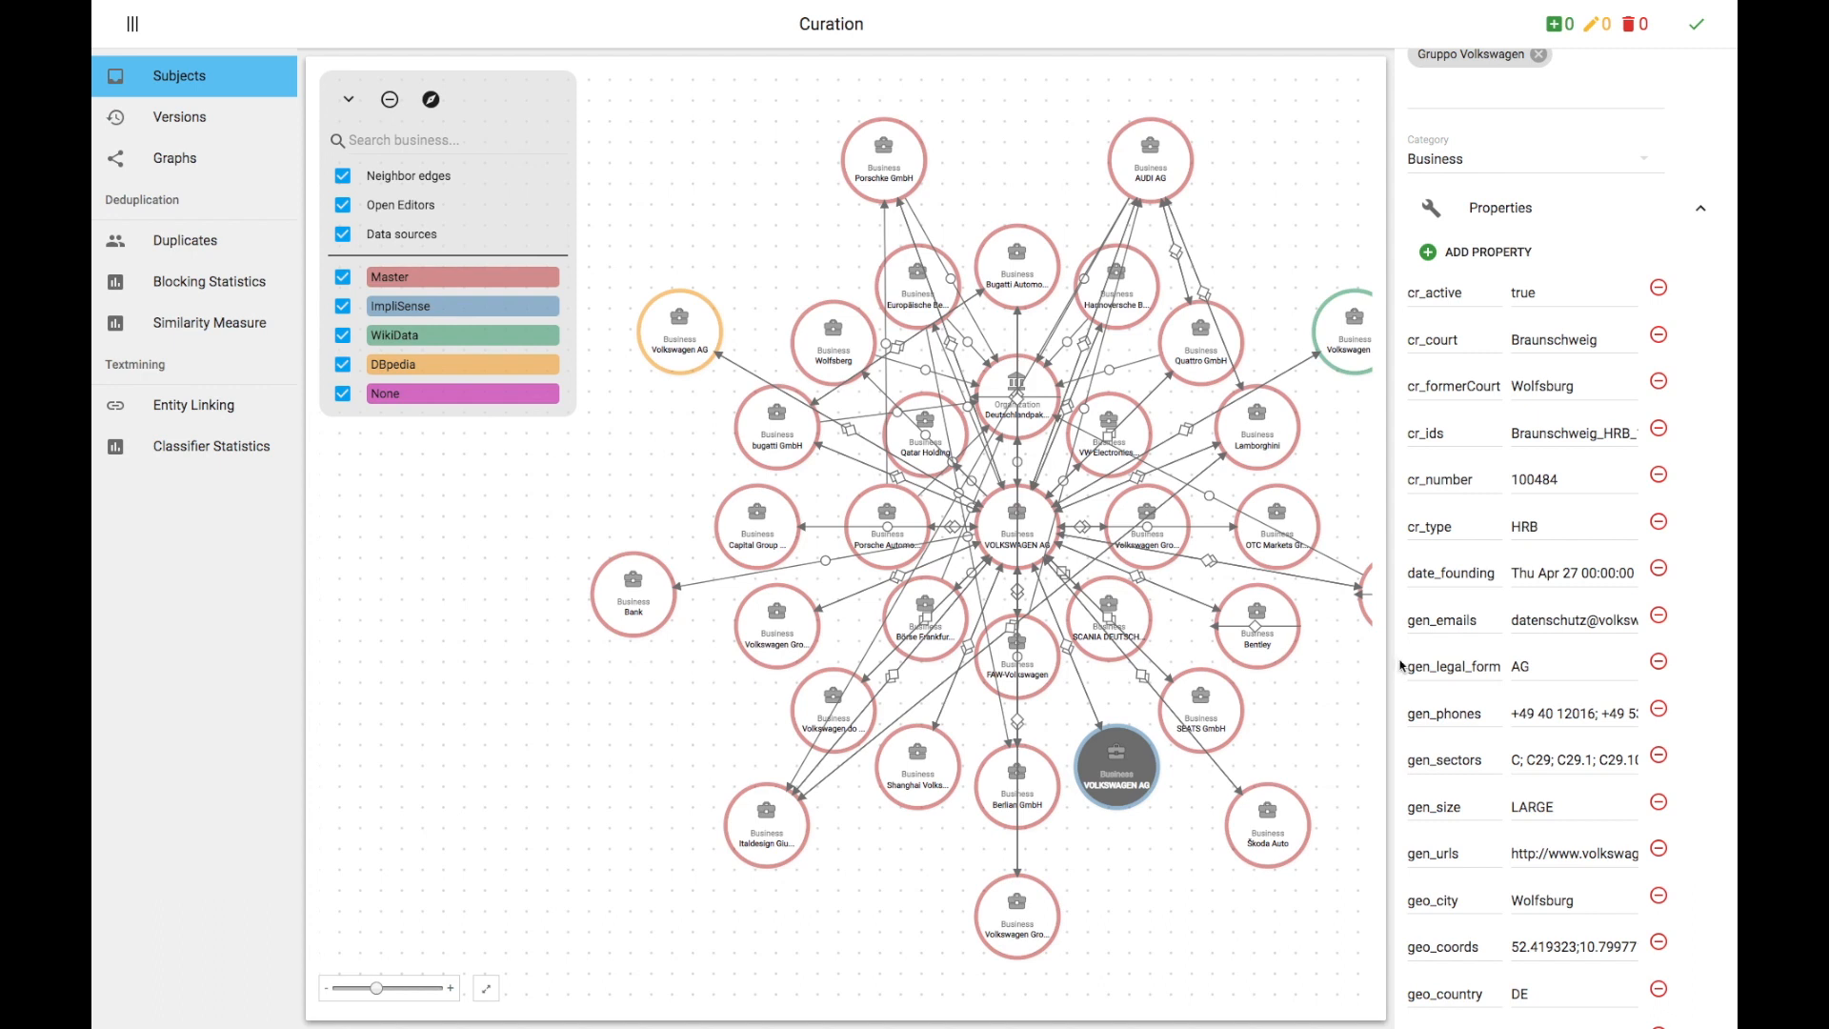
pyautogui.scroll(10, 1400, 665)
pyautogui.scroll(-5, 1401, 665)
pyautogui.scroll(-10, 1401, 665)
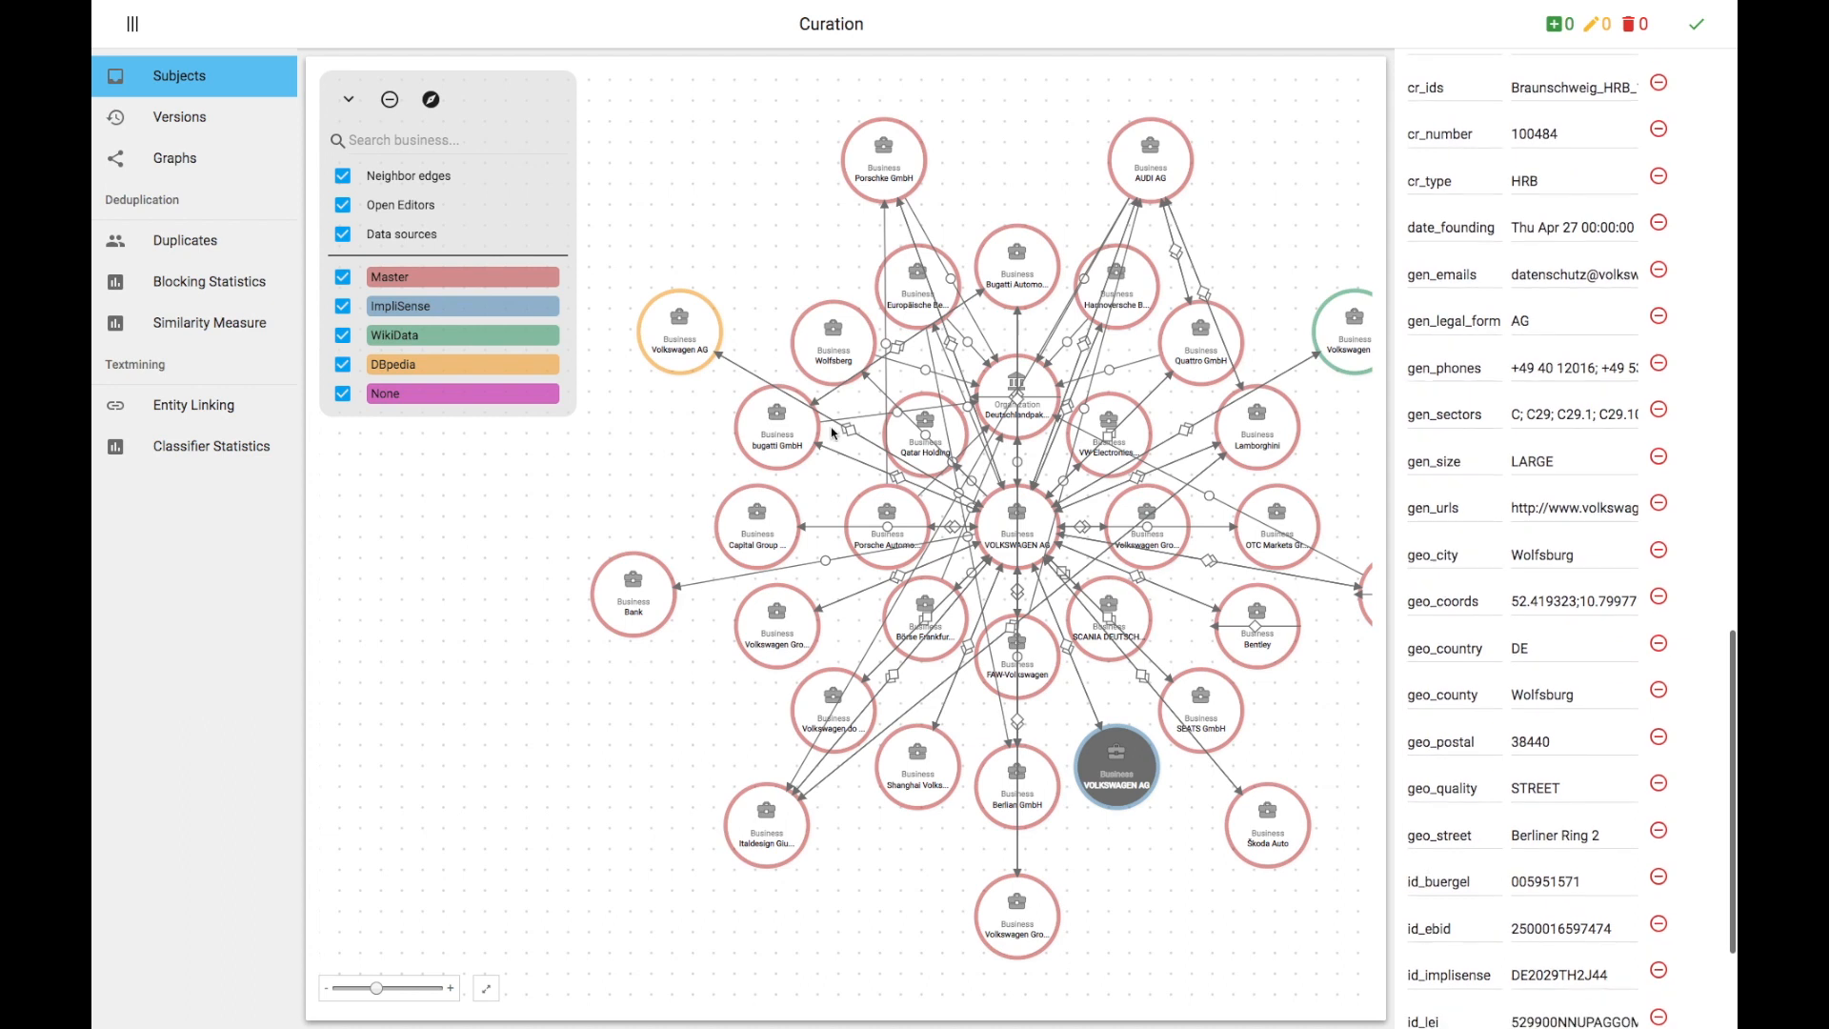
pyautogui.click(686, 350)
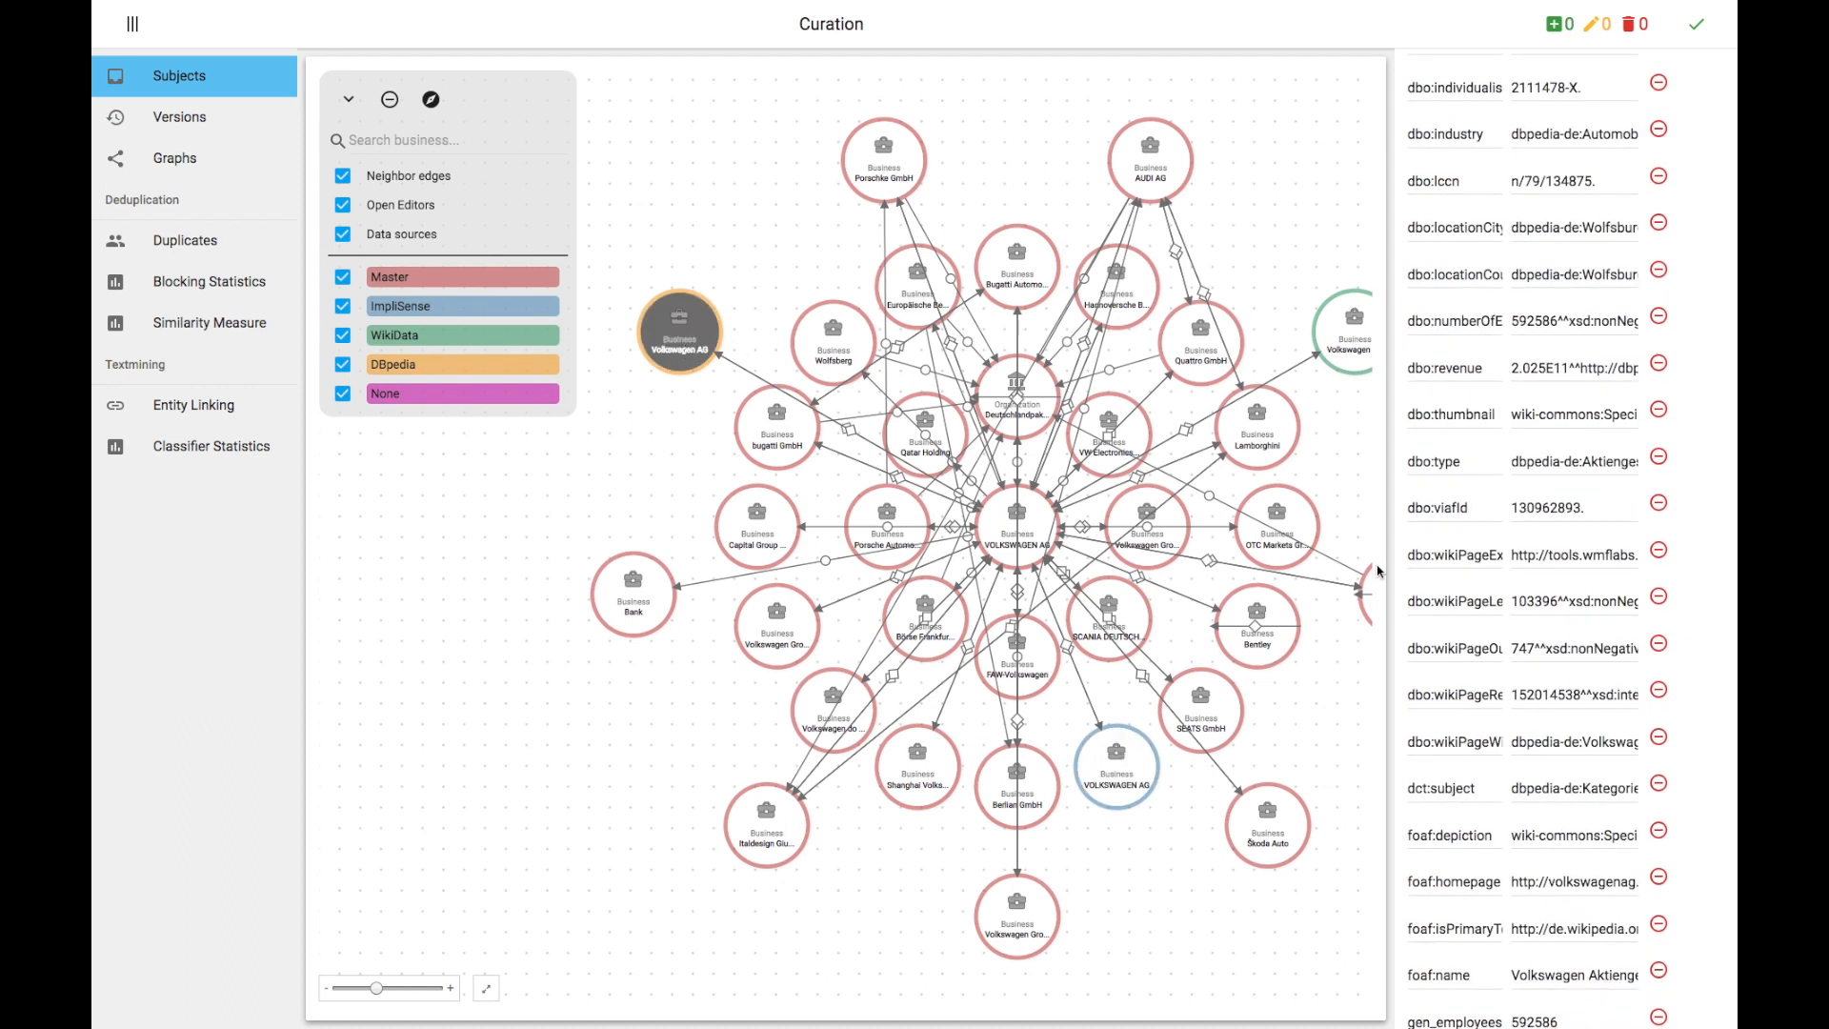
pyautogui.scroll(10, 1403, 569)
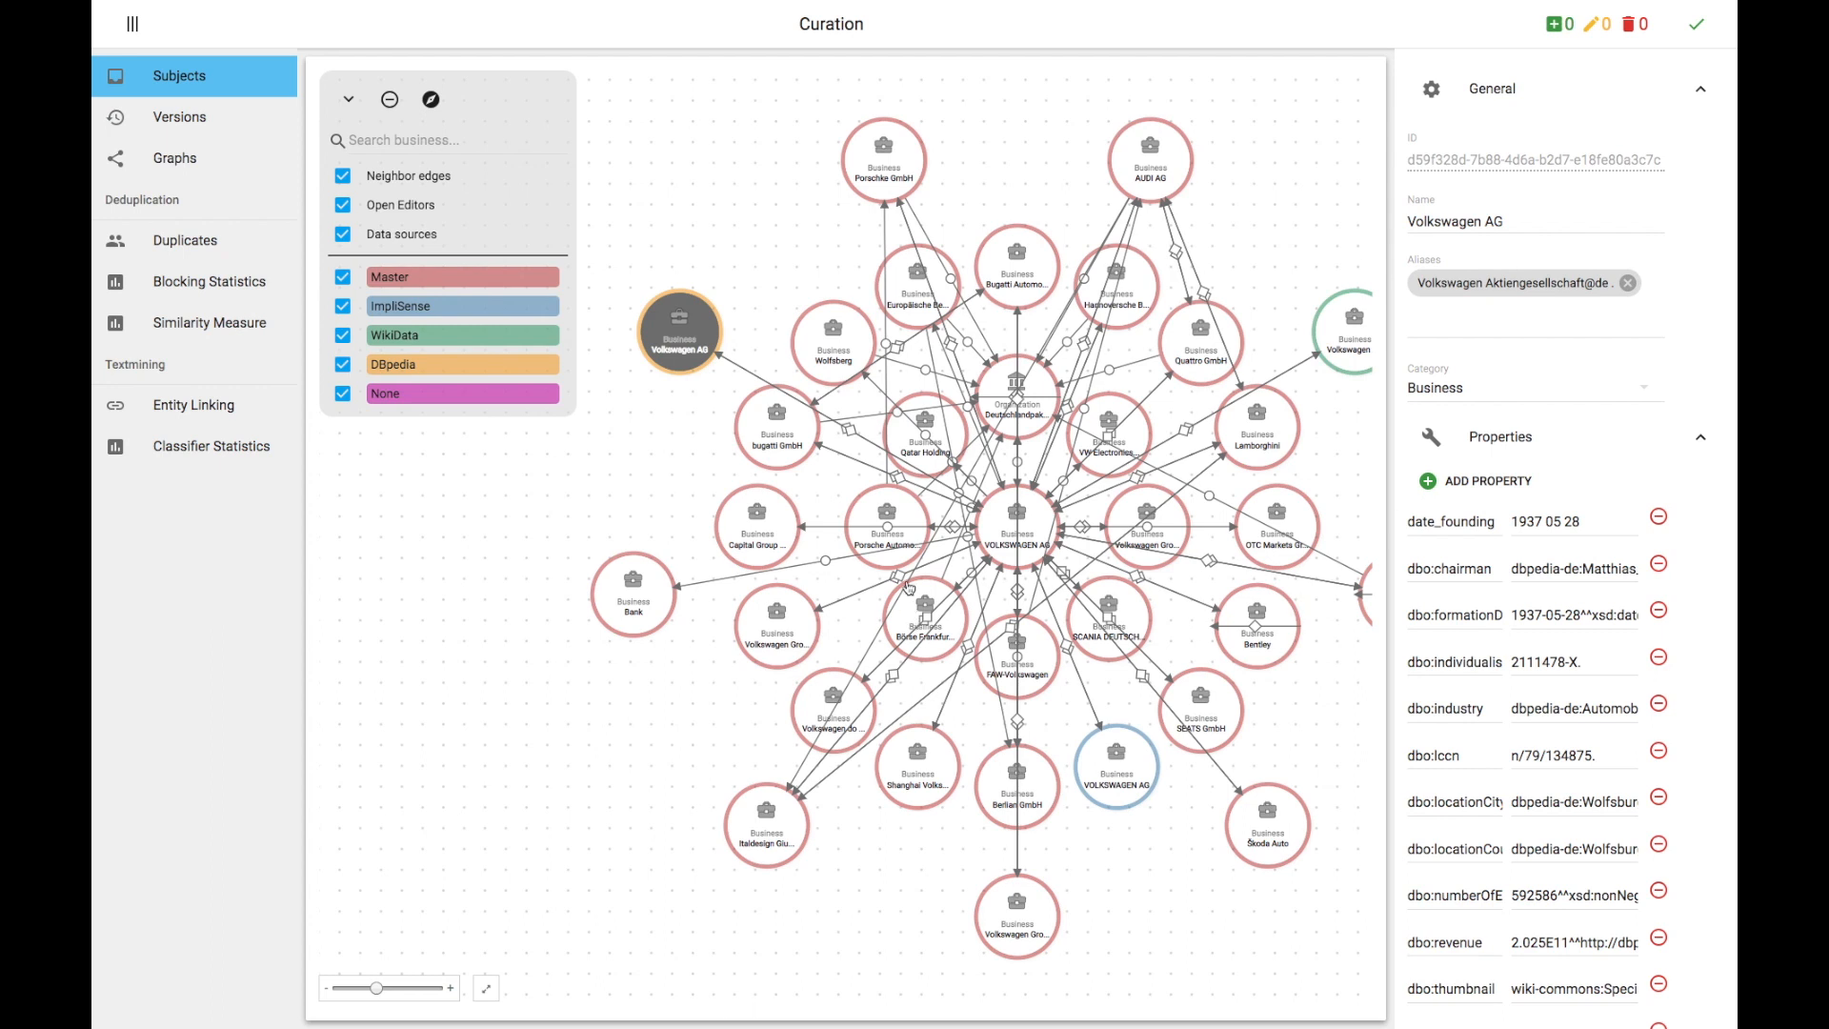
# Step: Hide the DBpedia, WikiData and ImpliSense data sources and the neighbor edges in the graph
pyautogui.click(844, 296)
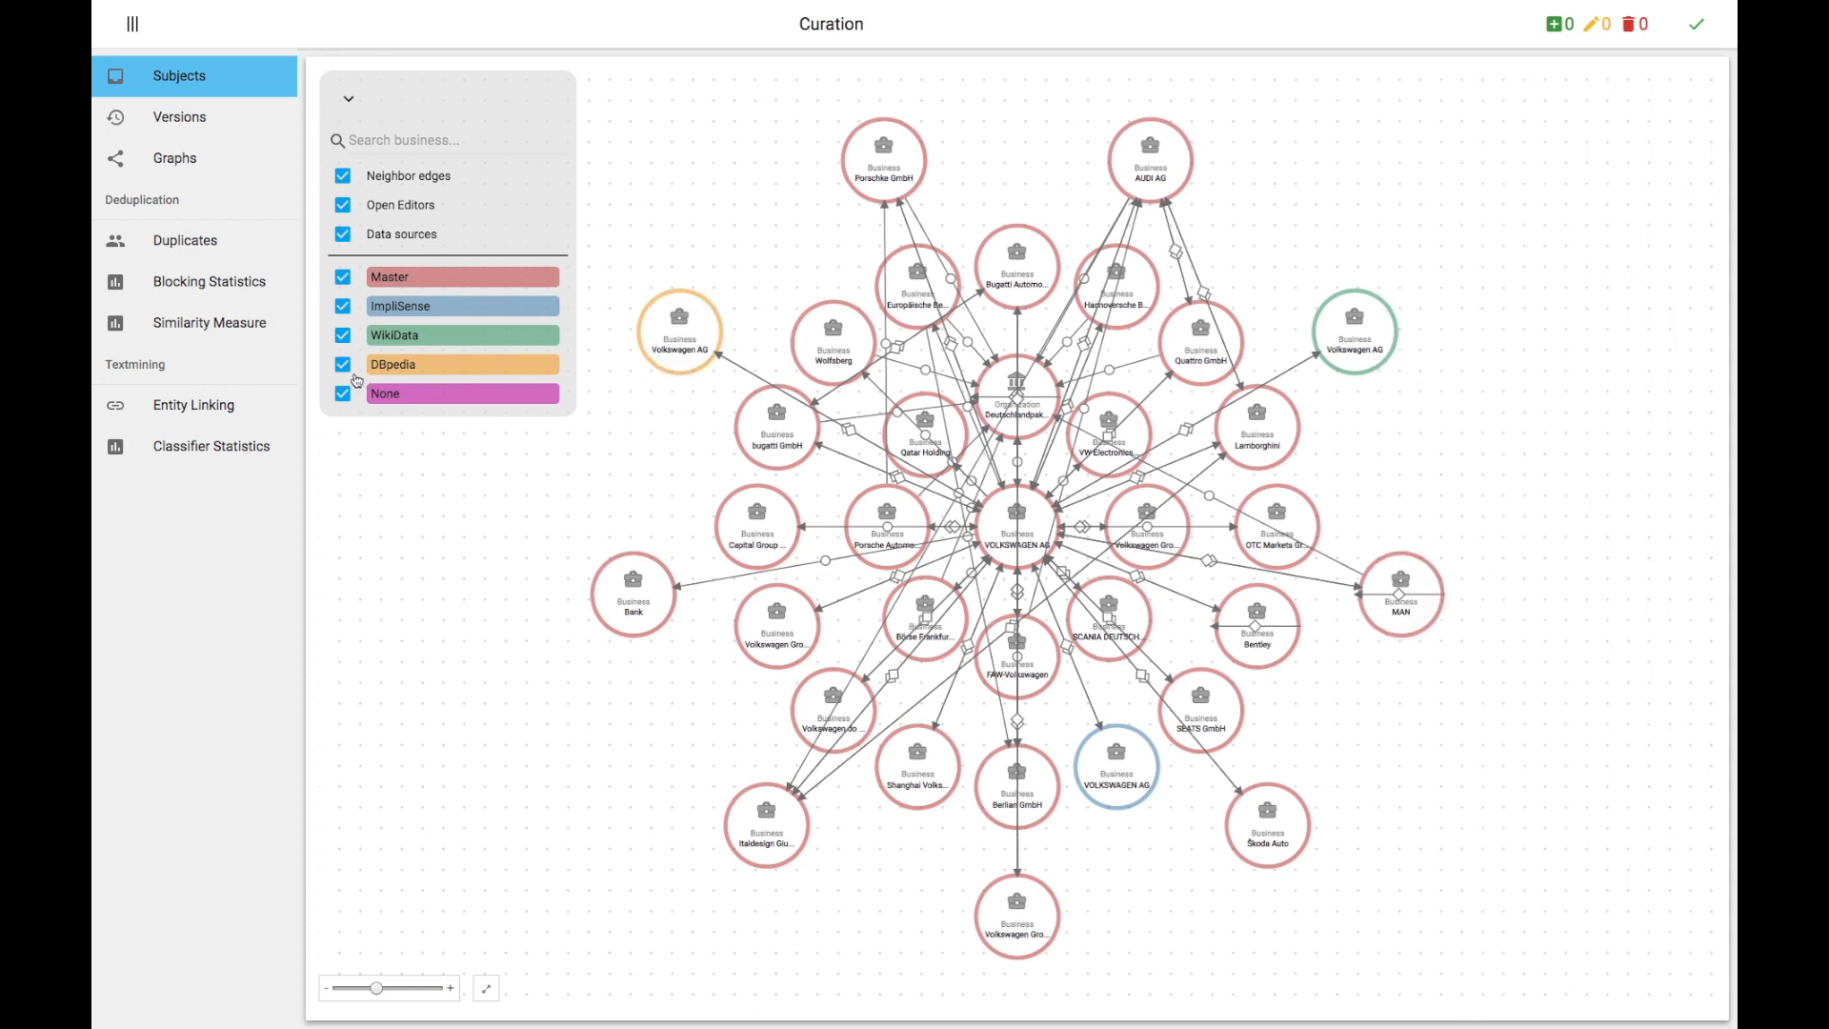
pyautogui.click(343, 366)
pyautogui.click(343, 341)
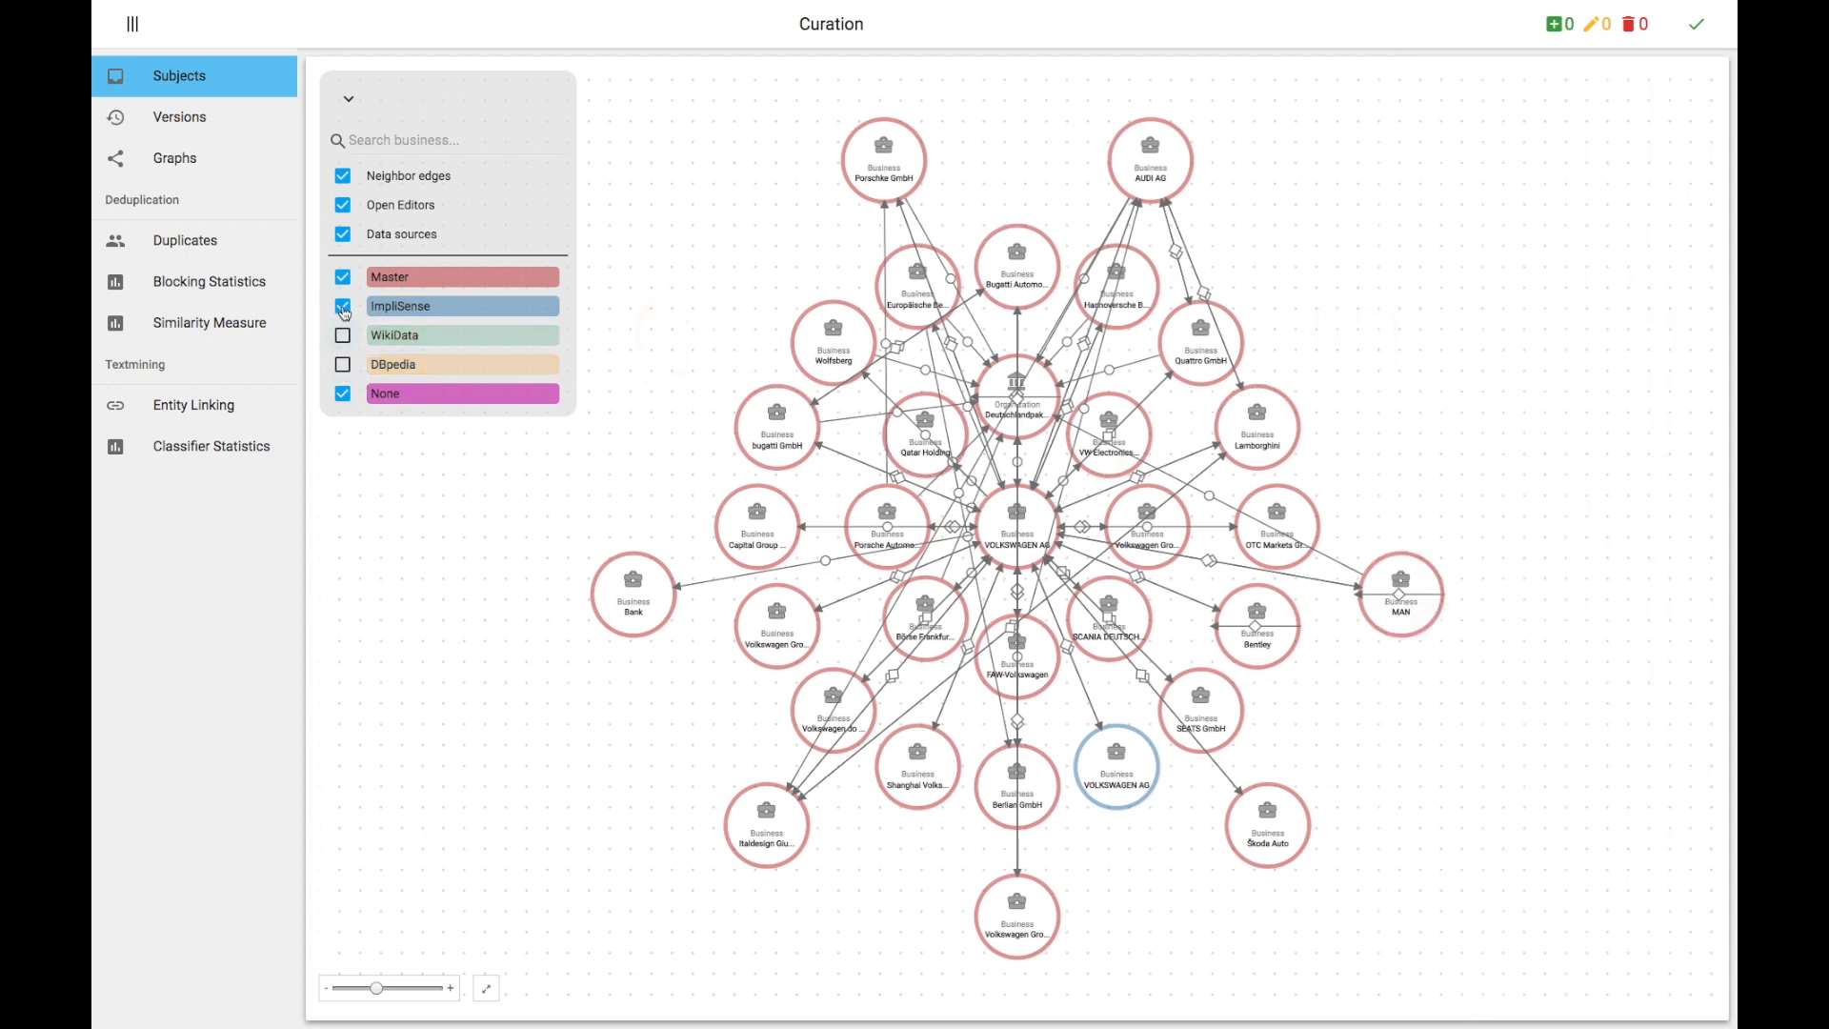
pyautogui.click(343, 308)
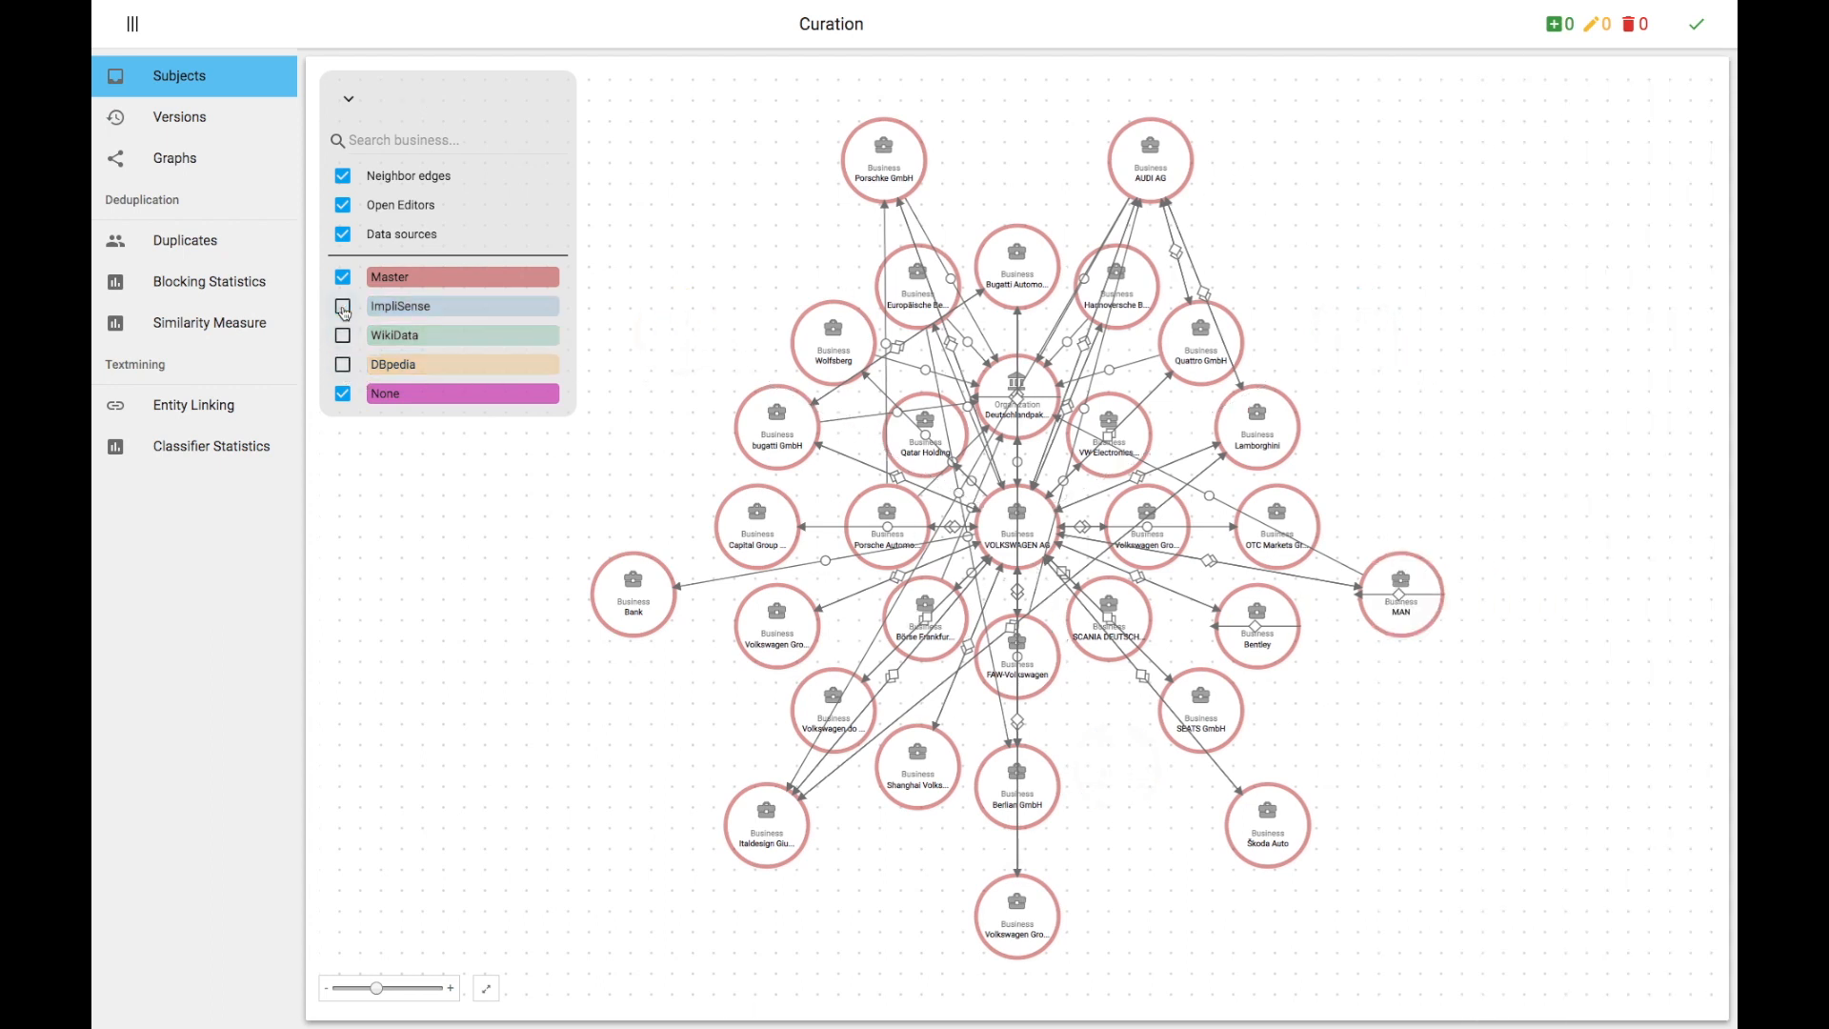
pyautogui.click(343, 177)
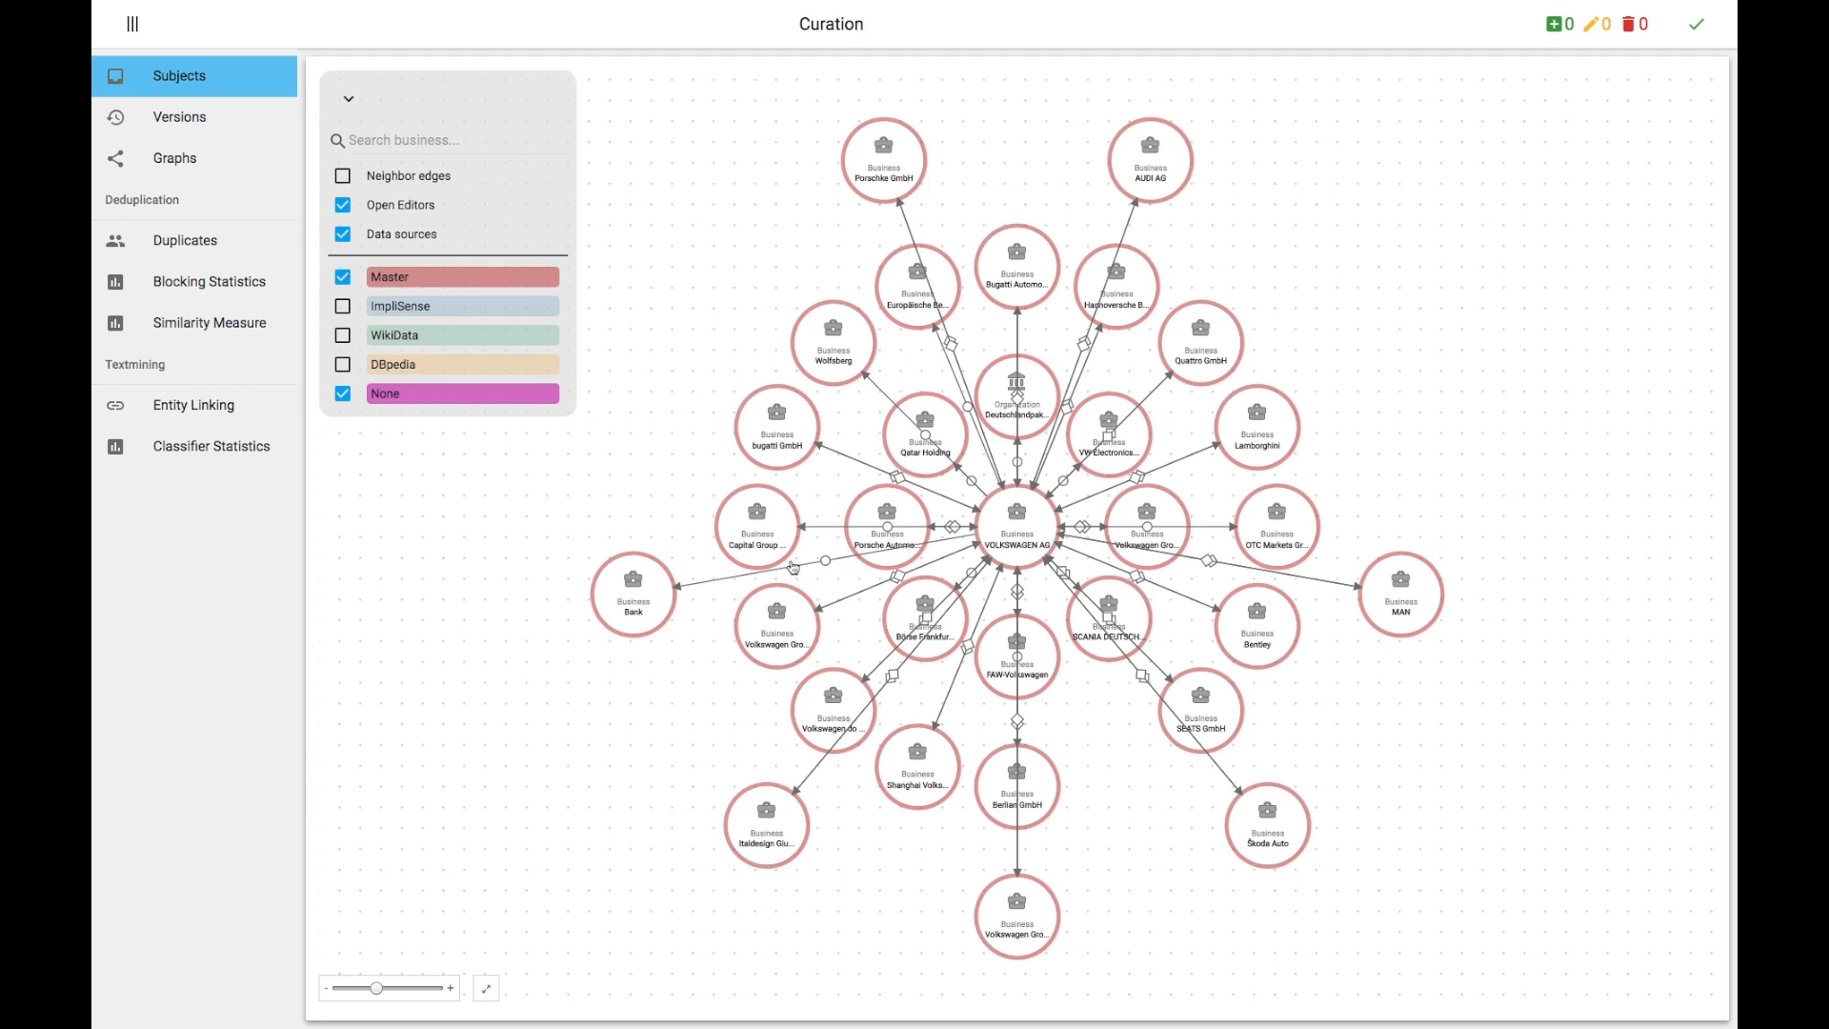
# Step: Move the SEATS GmbH node to the right and view its properties
pyautogui.click(1211, 706)
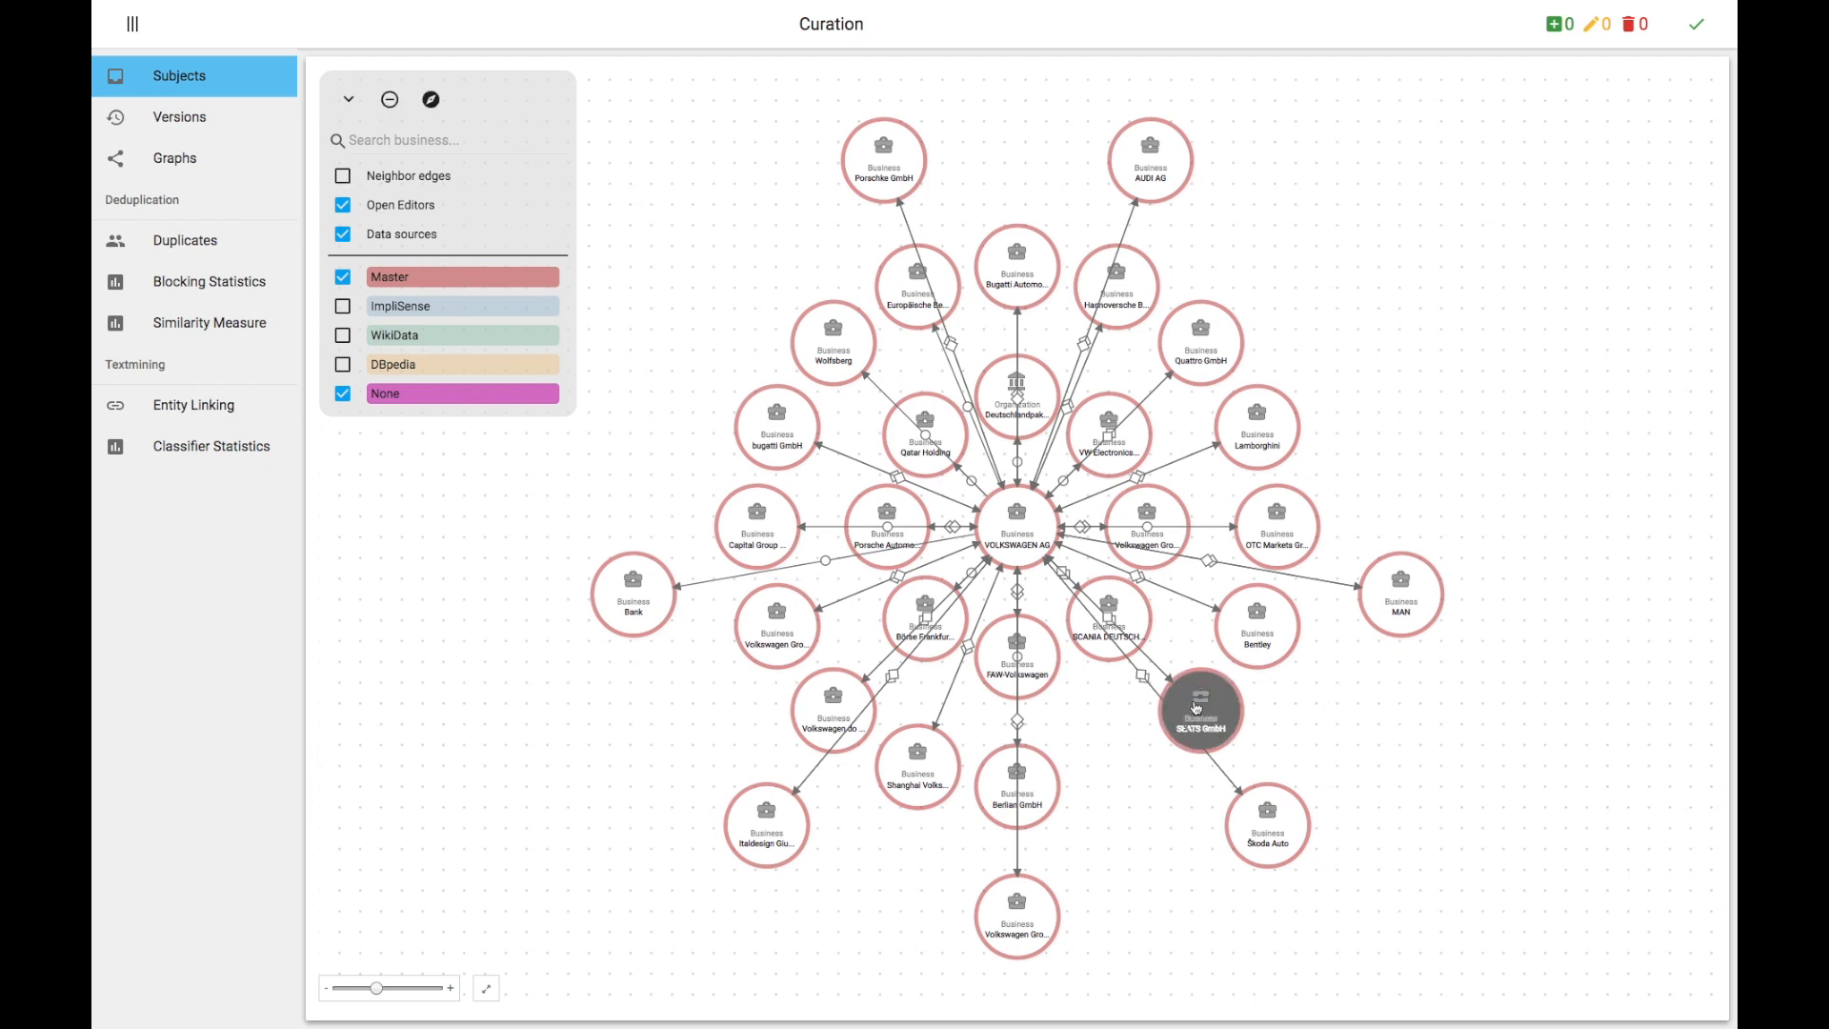
pyautogui.moveTo(1202, 710); pyautogui.dragTo(1297, 733)
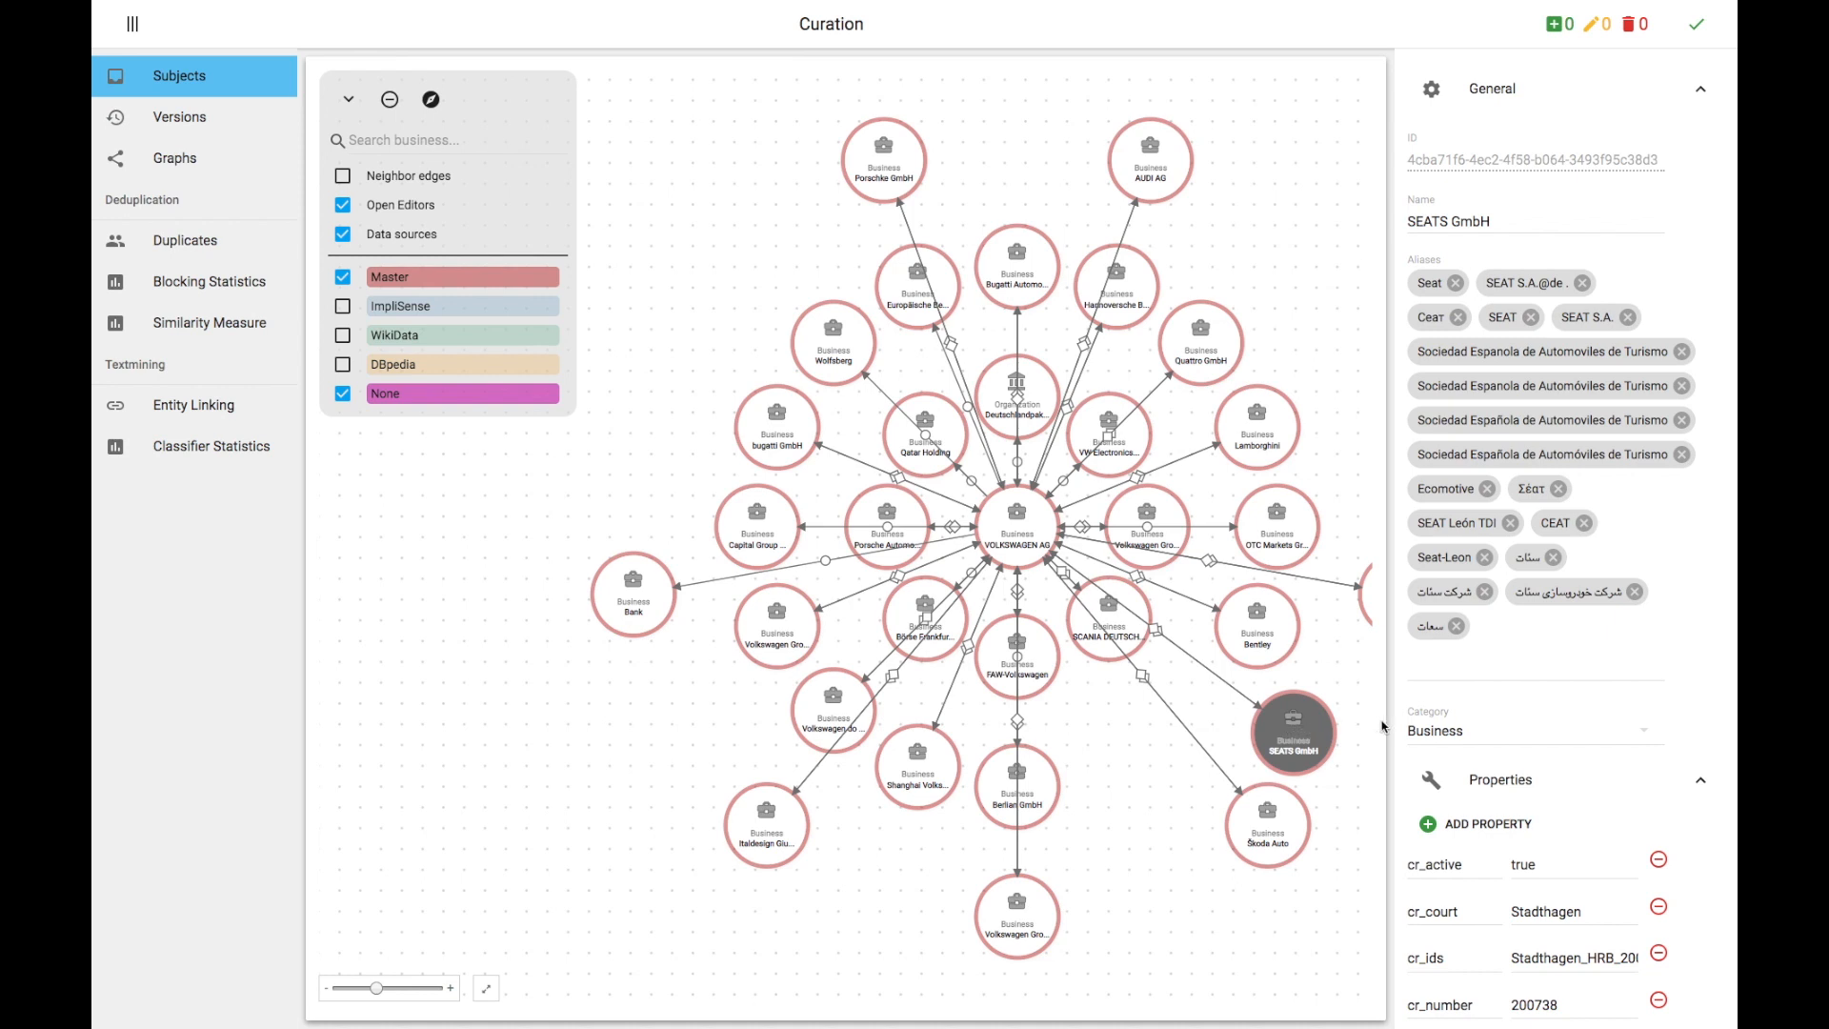
pyautogui.scroll(-3, 1429, 733)
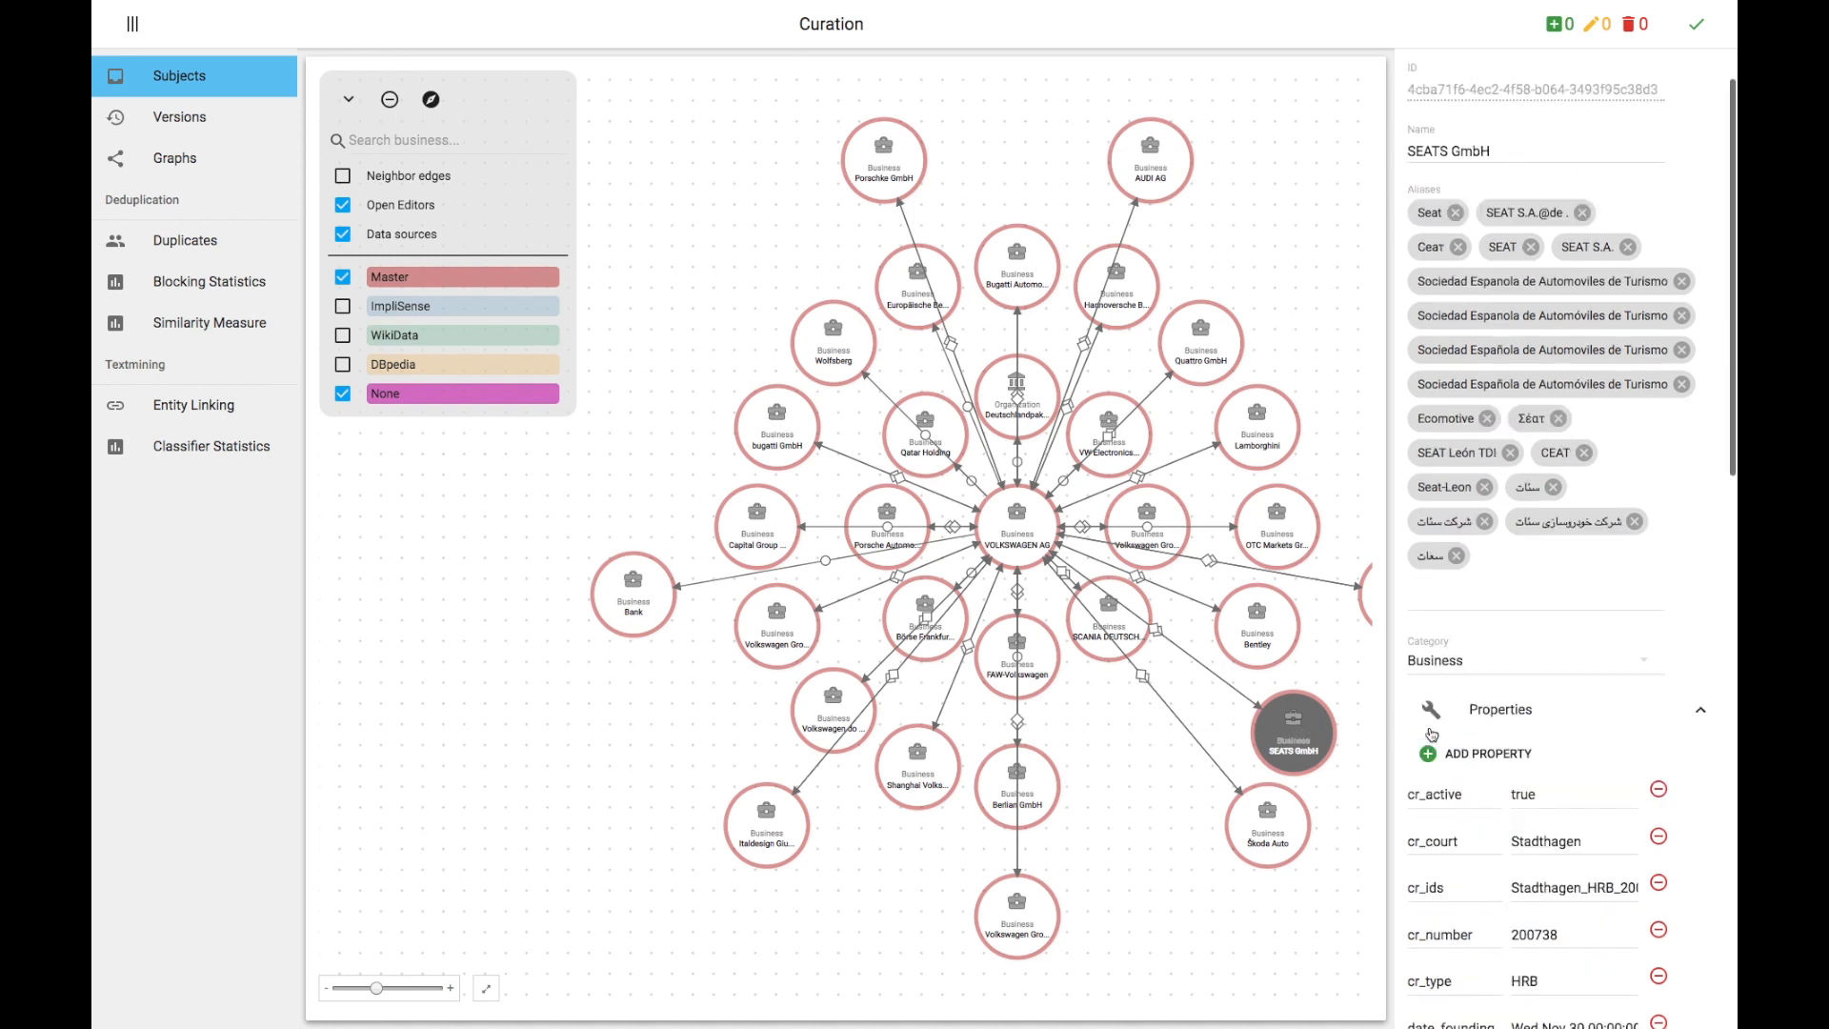
# Step: Inspect the VOLKSWAGEN AG to SEATS GmbH relation and expand the SEATS GmbH node's neighbours
pyautogui.click(1157, 632)
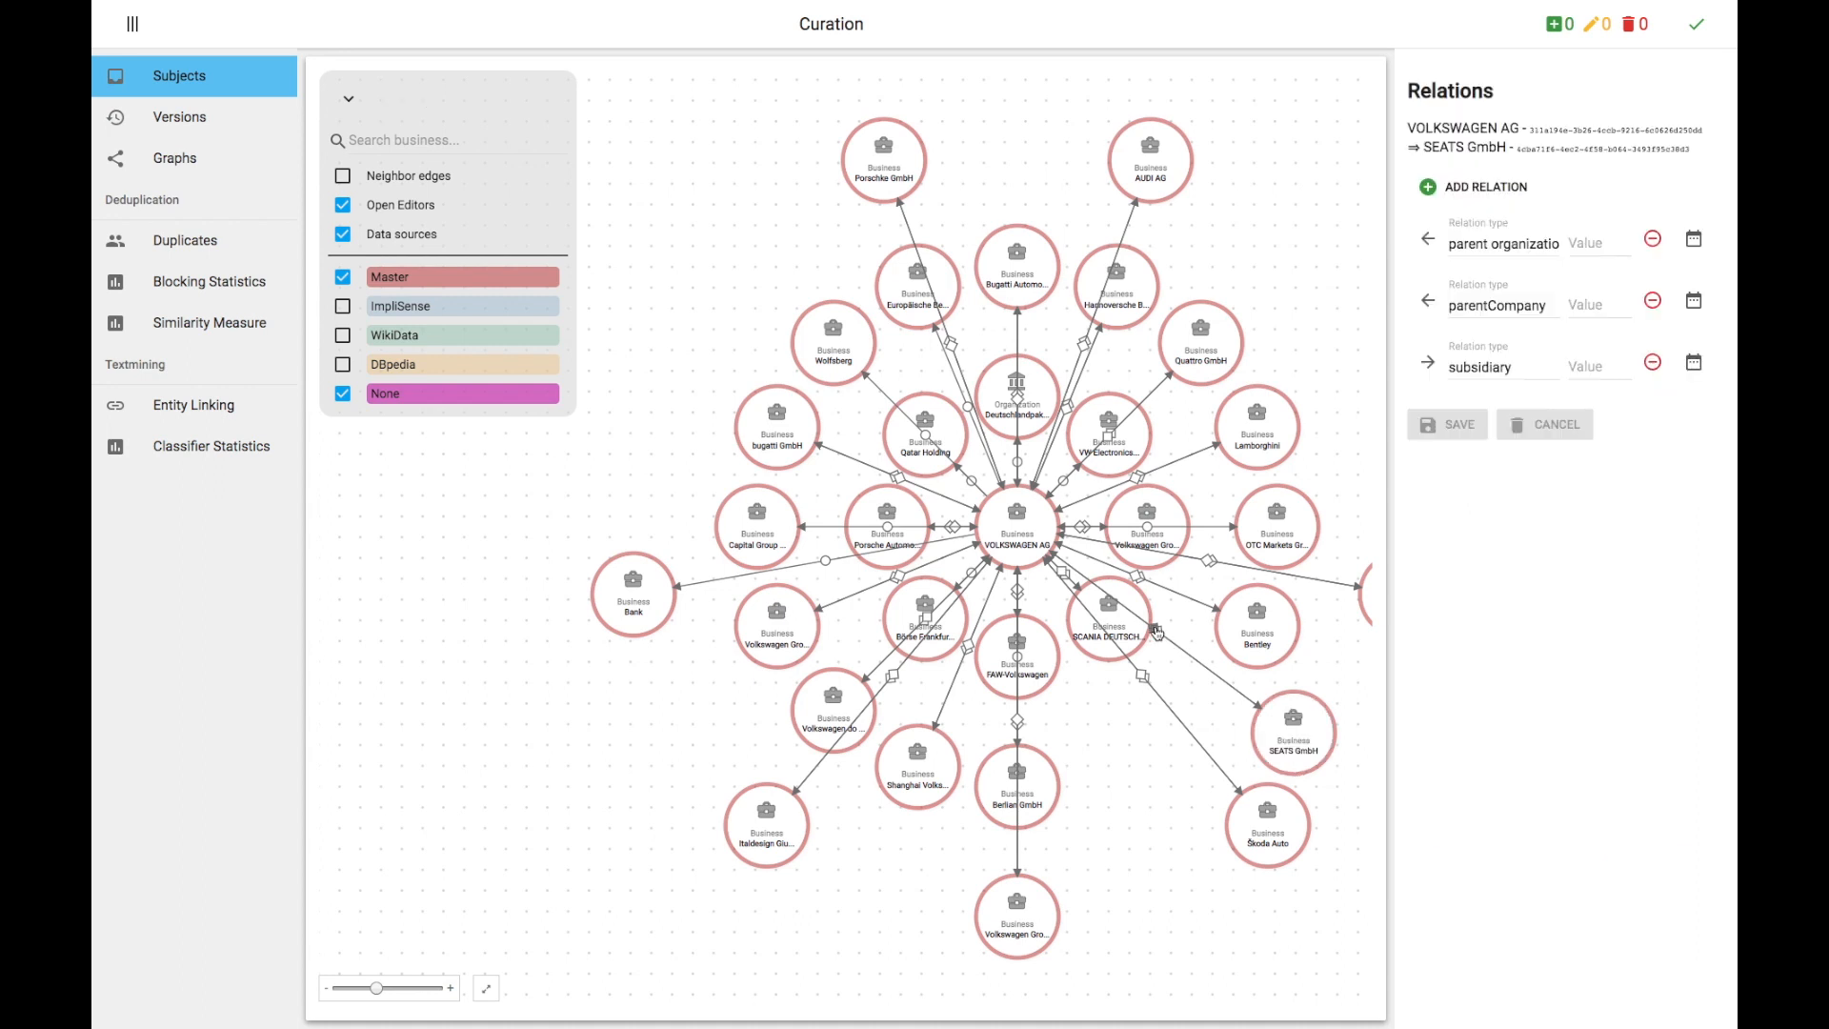
pyautogui.click(1291, 731)
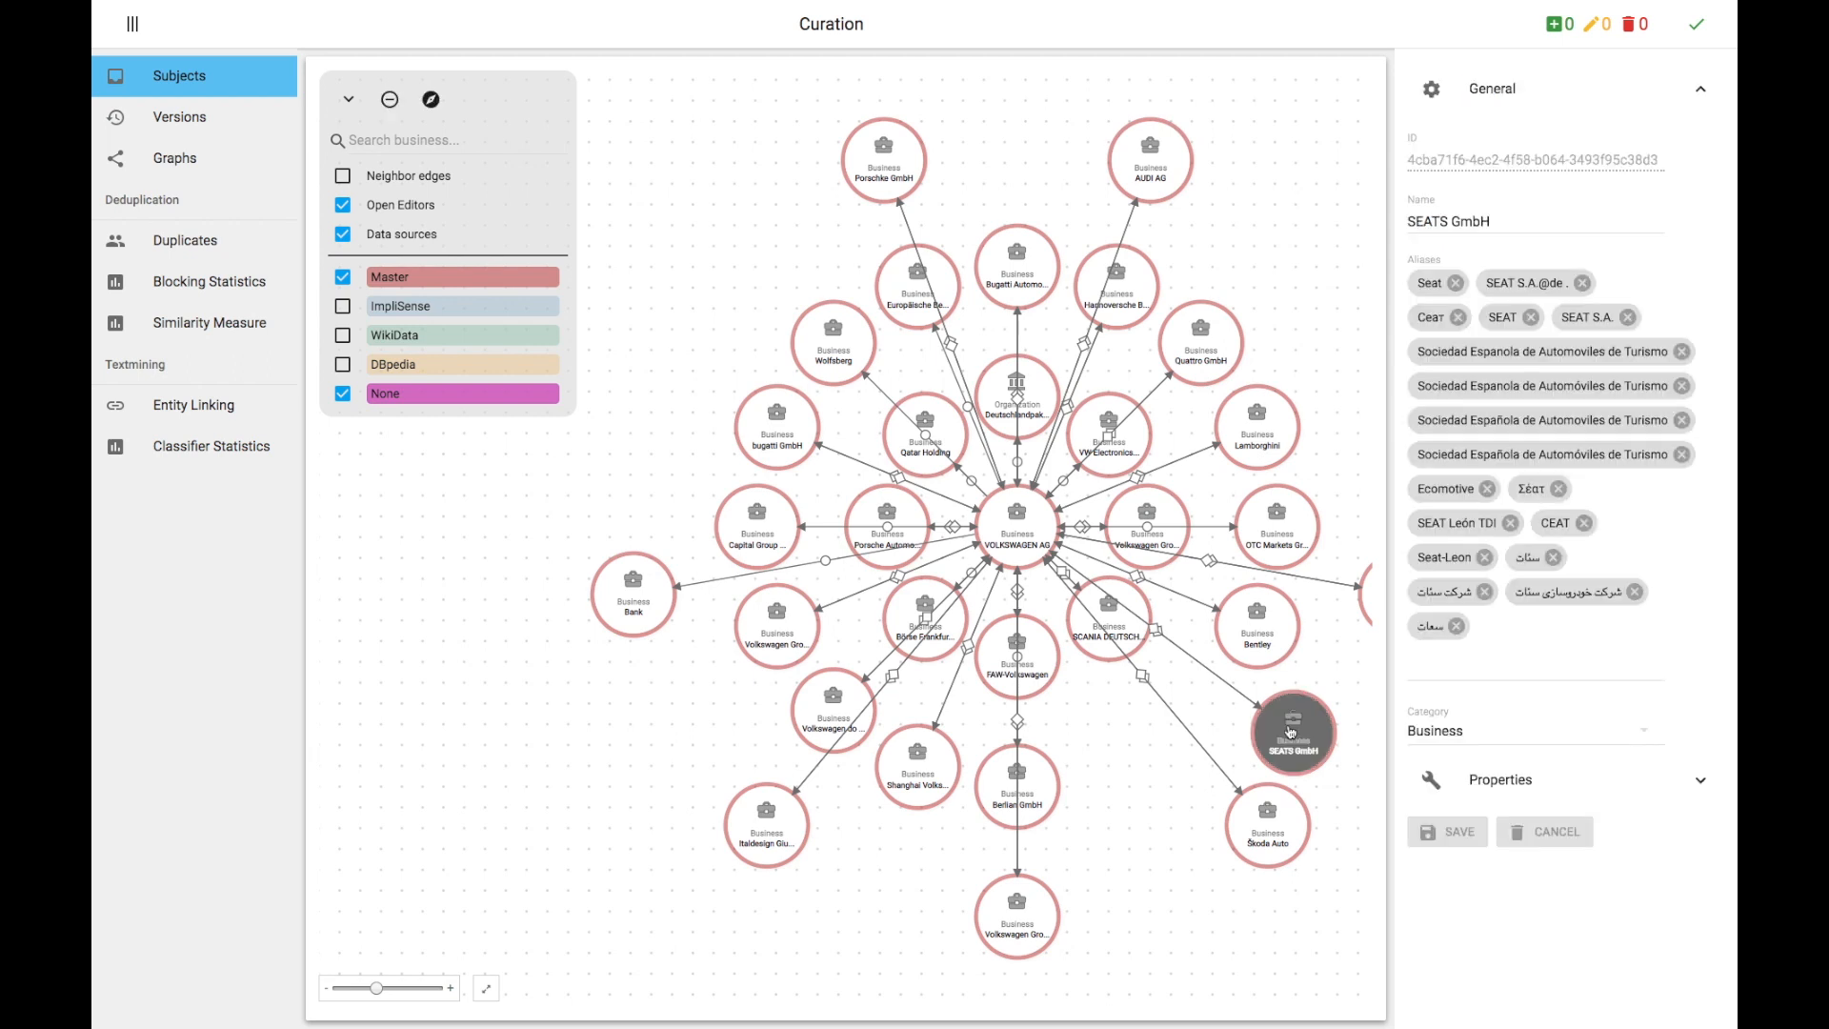
pyautogui.click(434, 101)
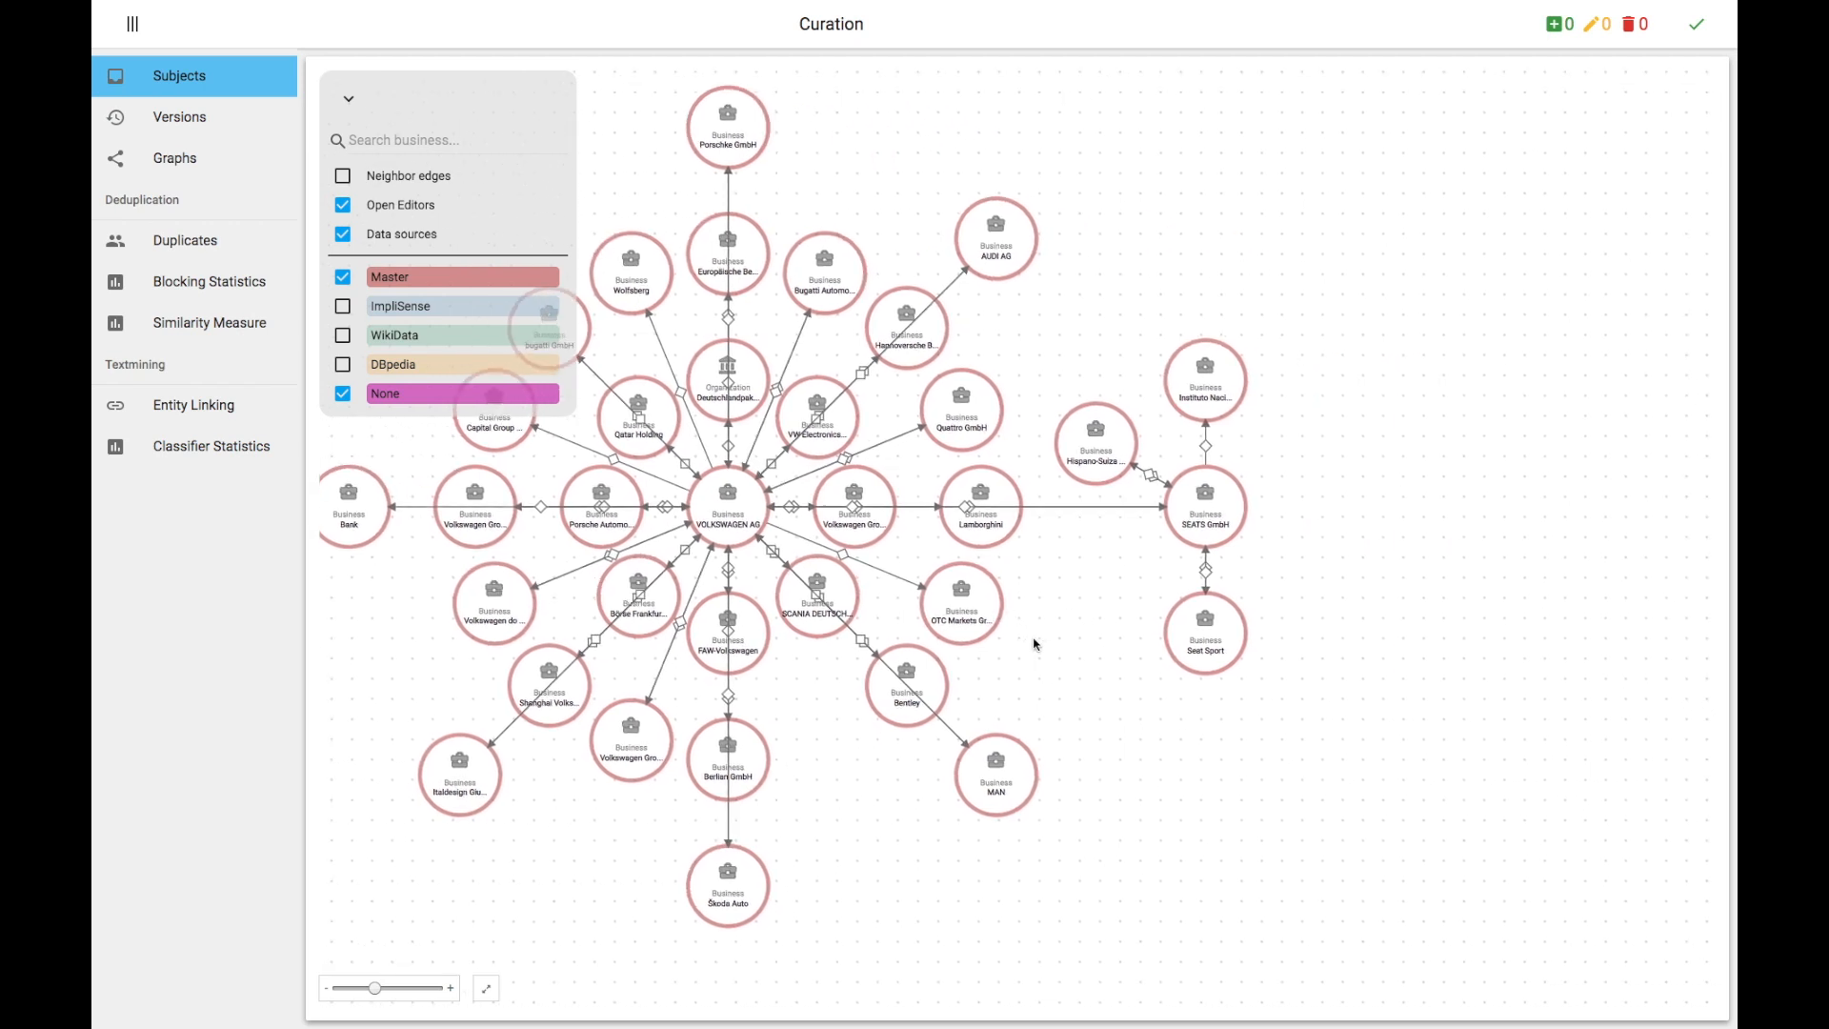
# Step: Inspect the SEATS GmbH foundedBy relation and the Instituto Nacional de Industria node's properties
pyautogui.scroll(5, 1132, 514)
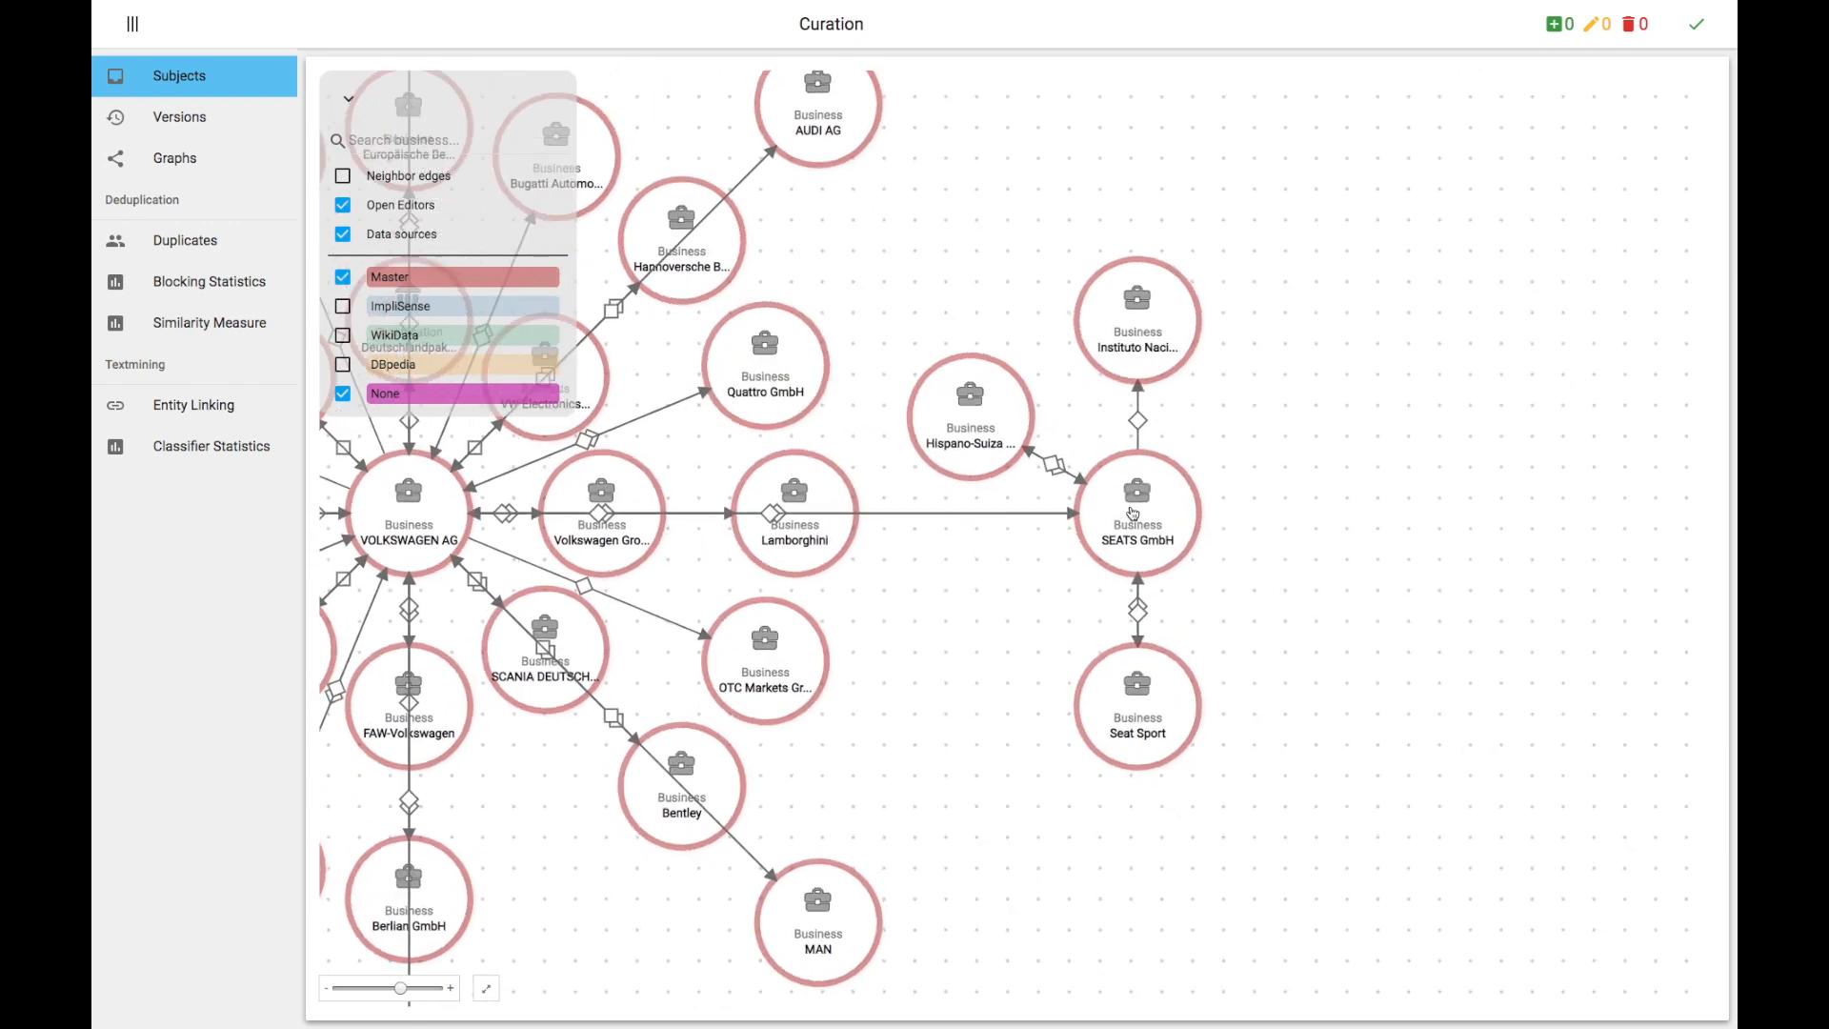
pyautogui.click(1142, 404)
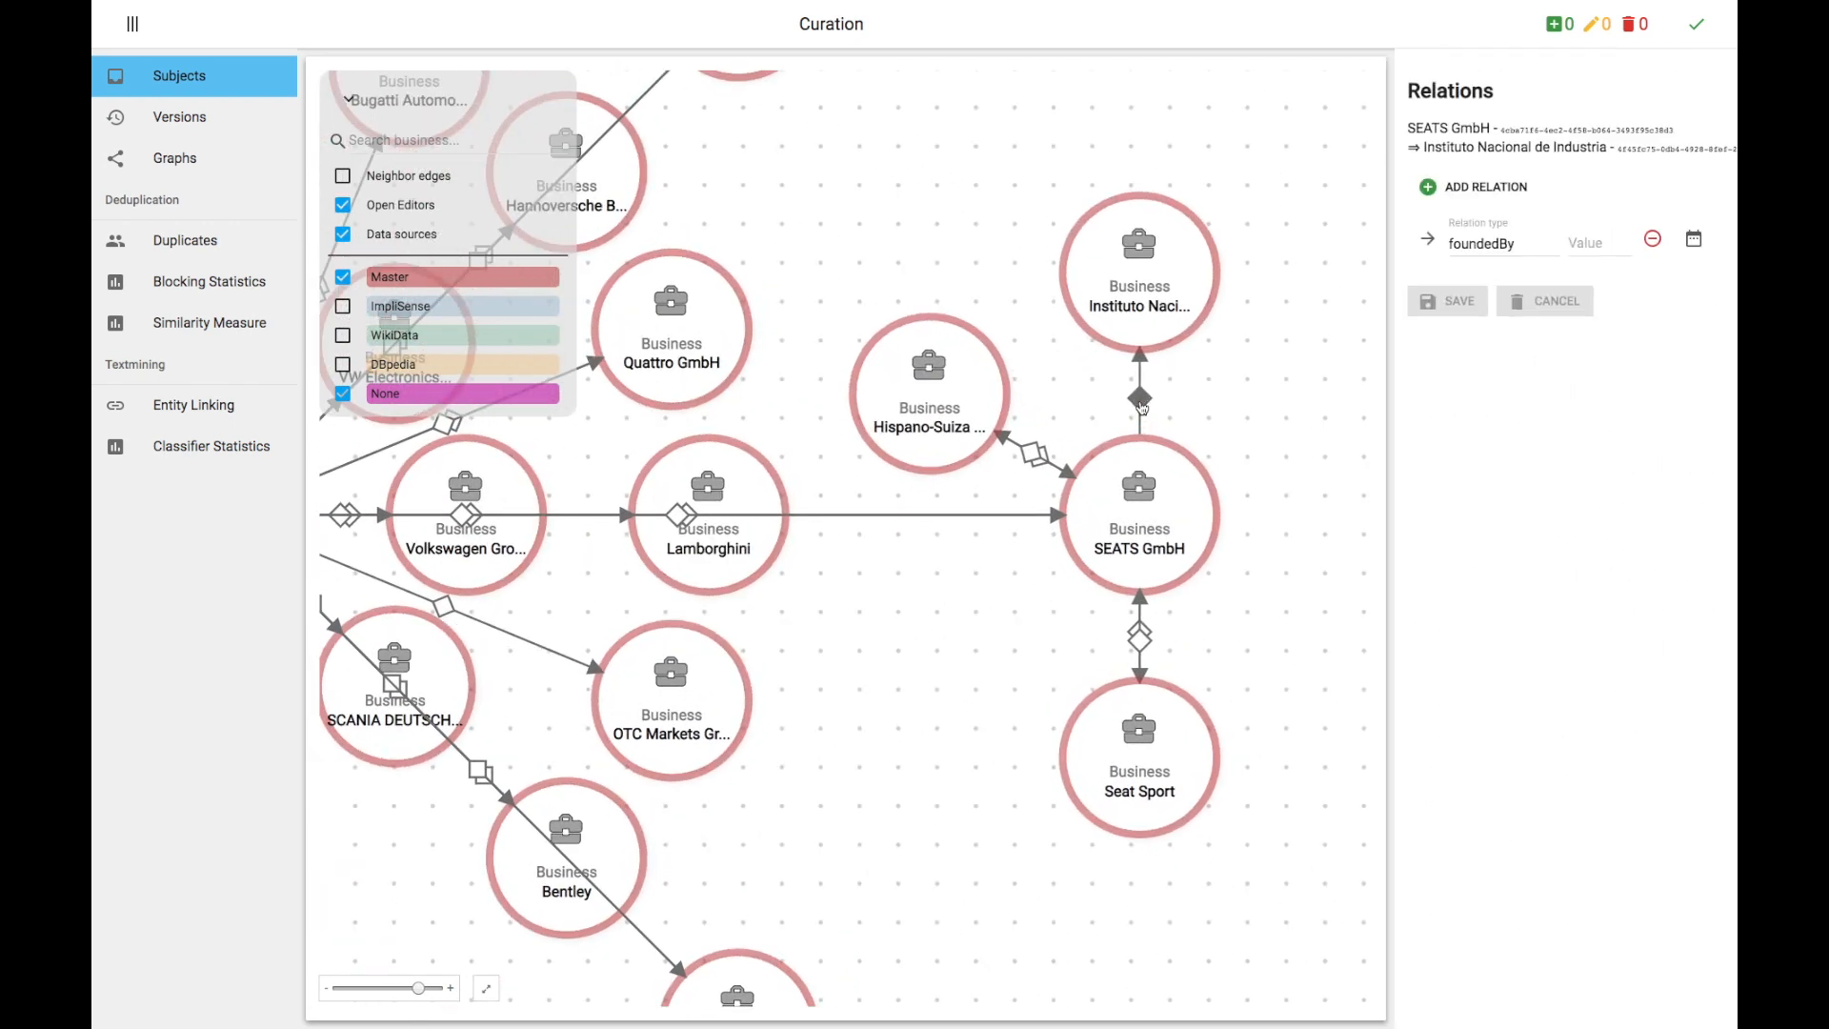
pyautogui.click(1137, 283)
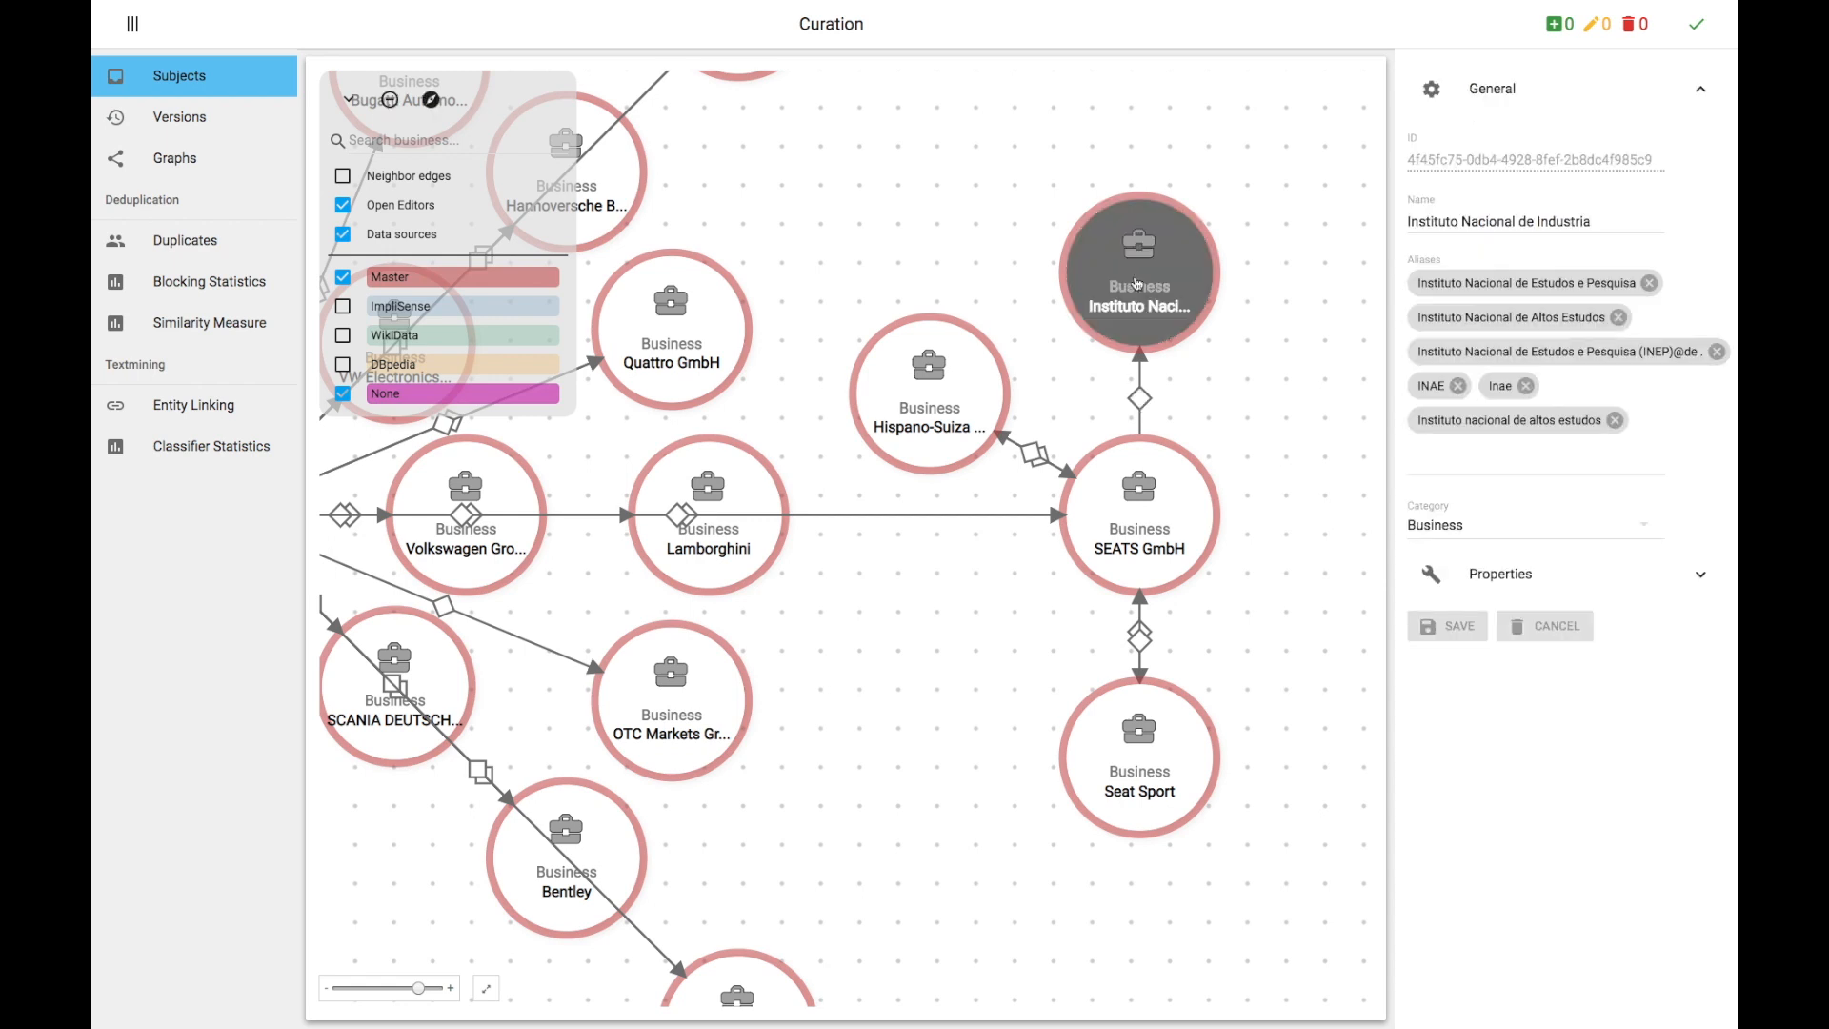
pyautogui.click(1513, 576)
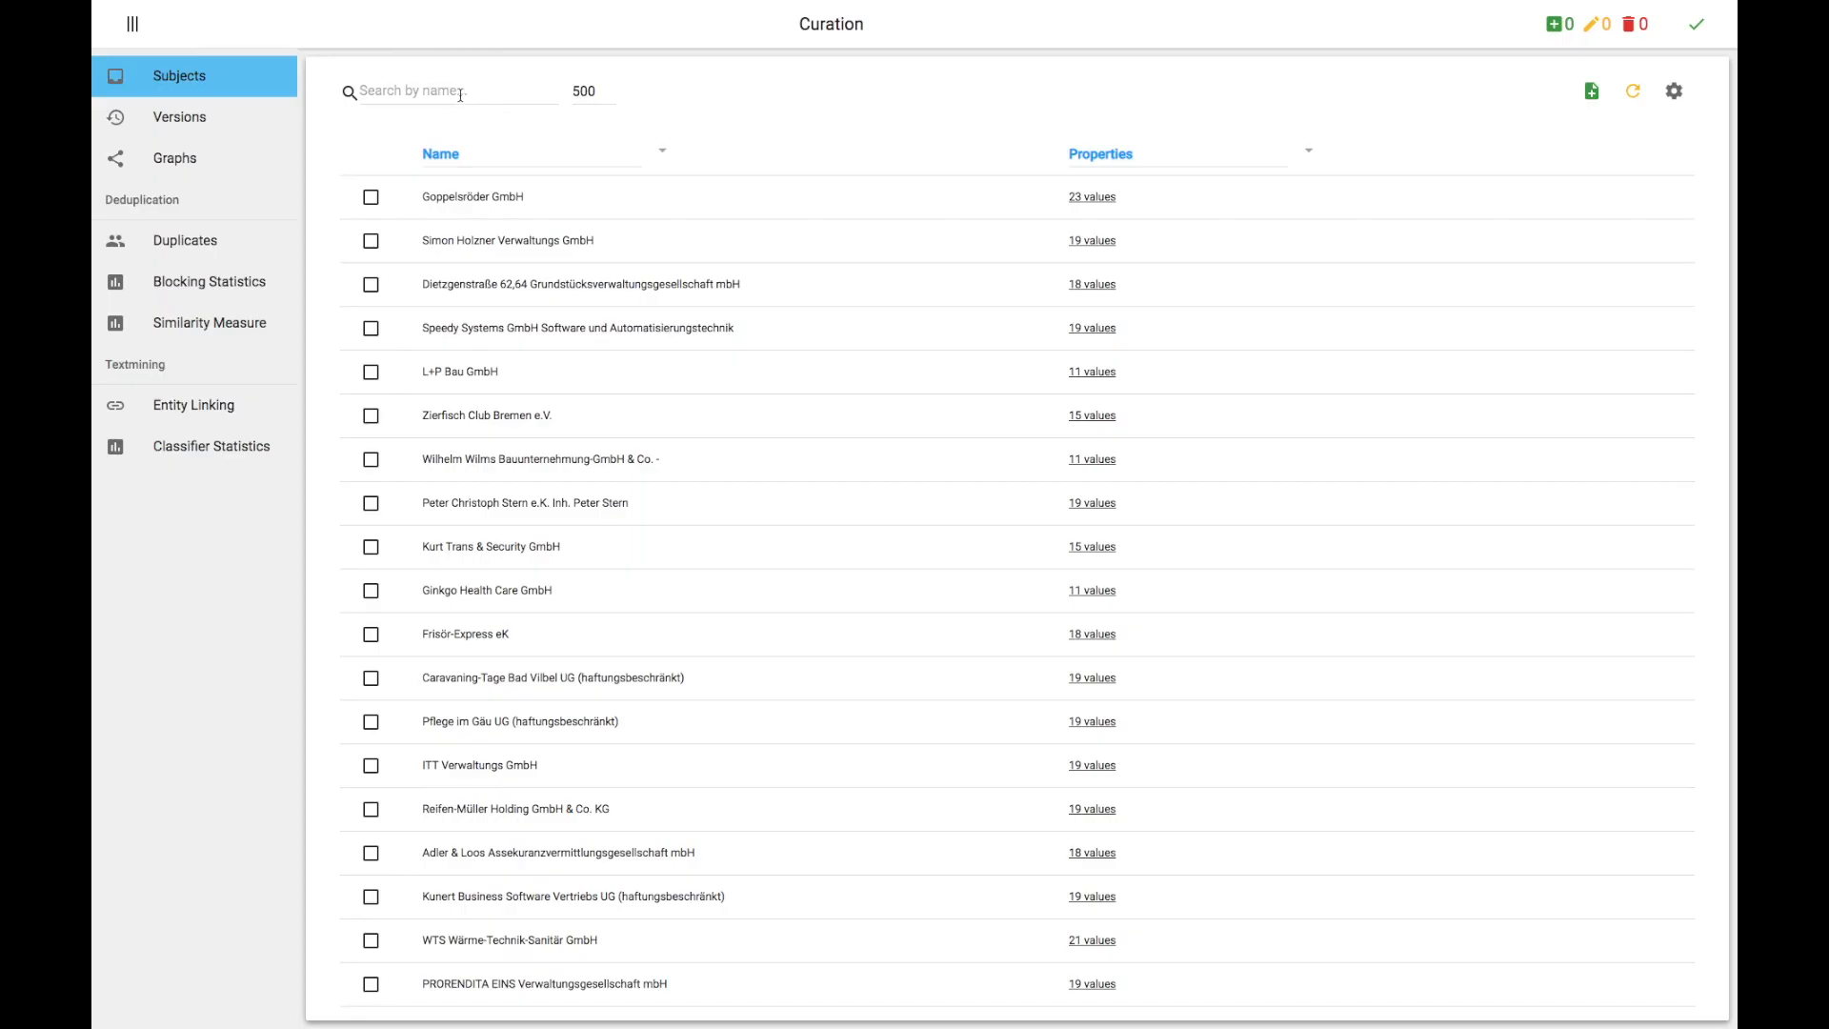
# Step: Search the subjects for volkswagen ag and expand the VOLKSWAGEN AG properties
pyautogui.click(457, 90)
pyautogui.write('volkswagen ag')
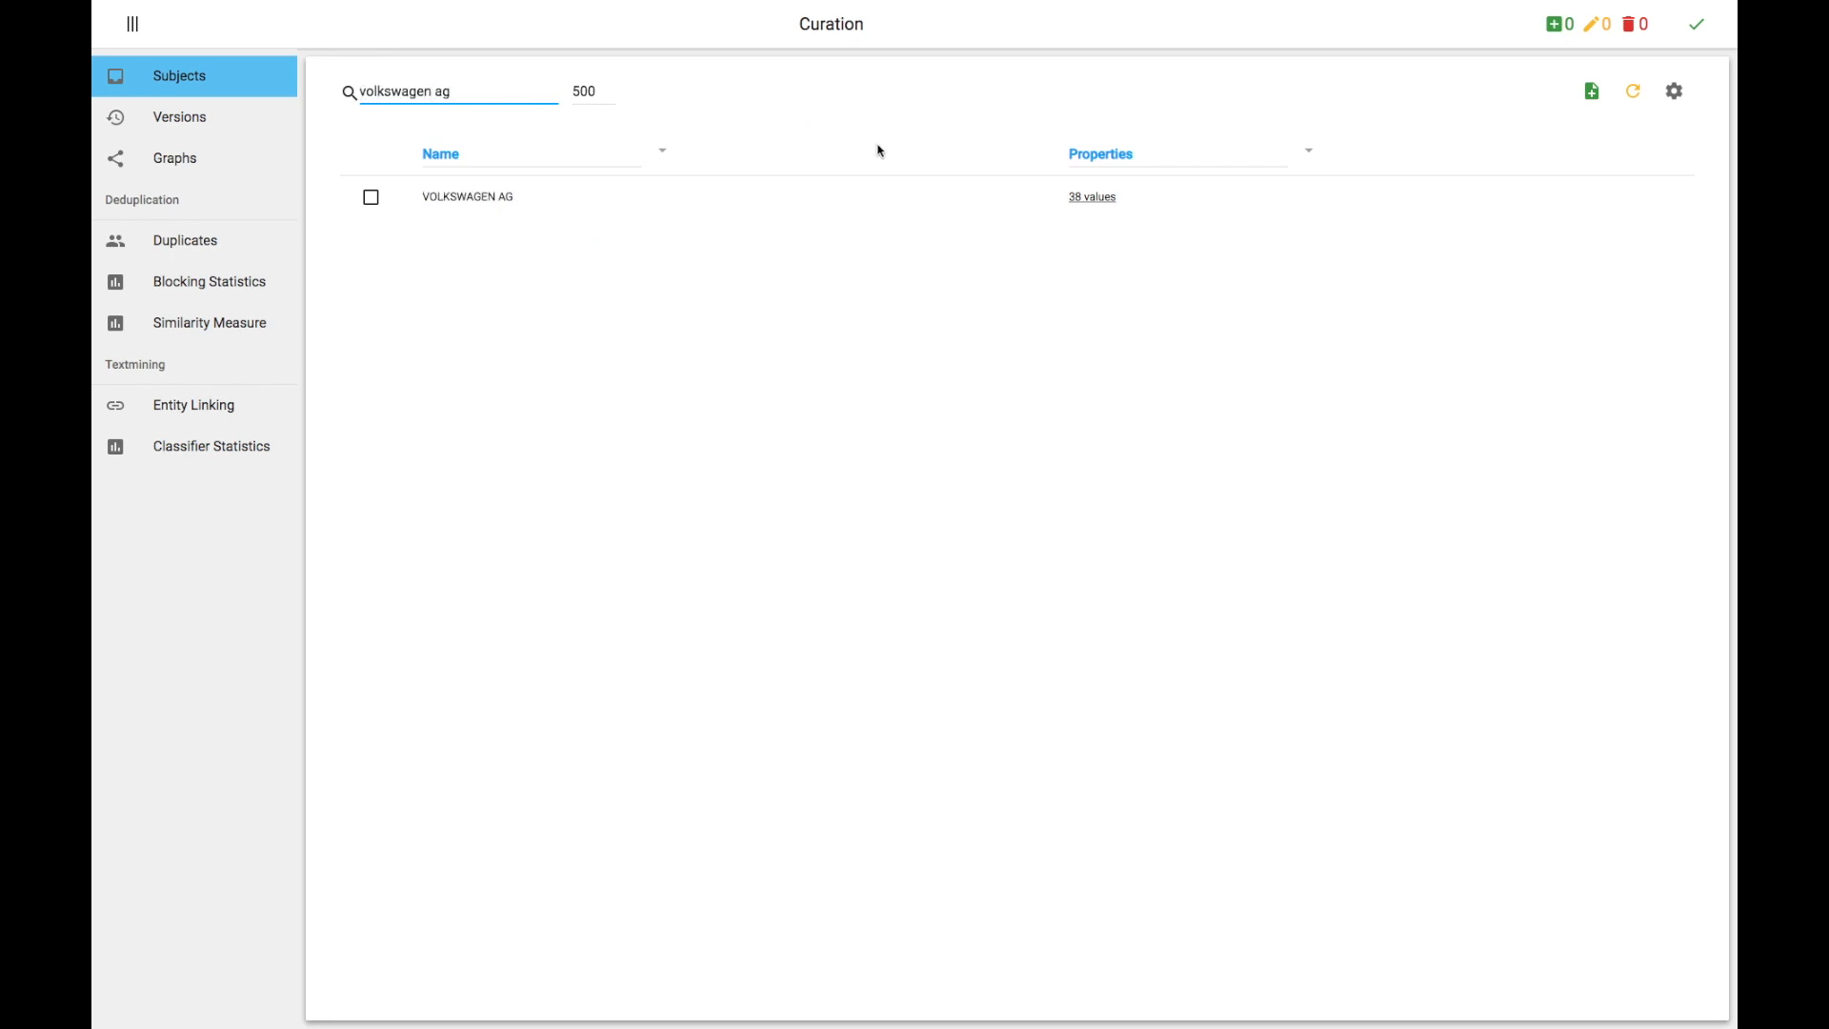
pyautogui.click(1074, 196)
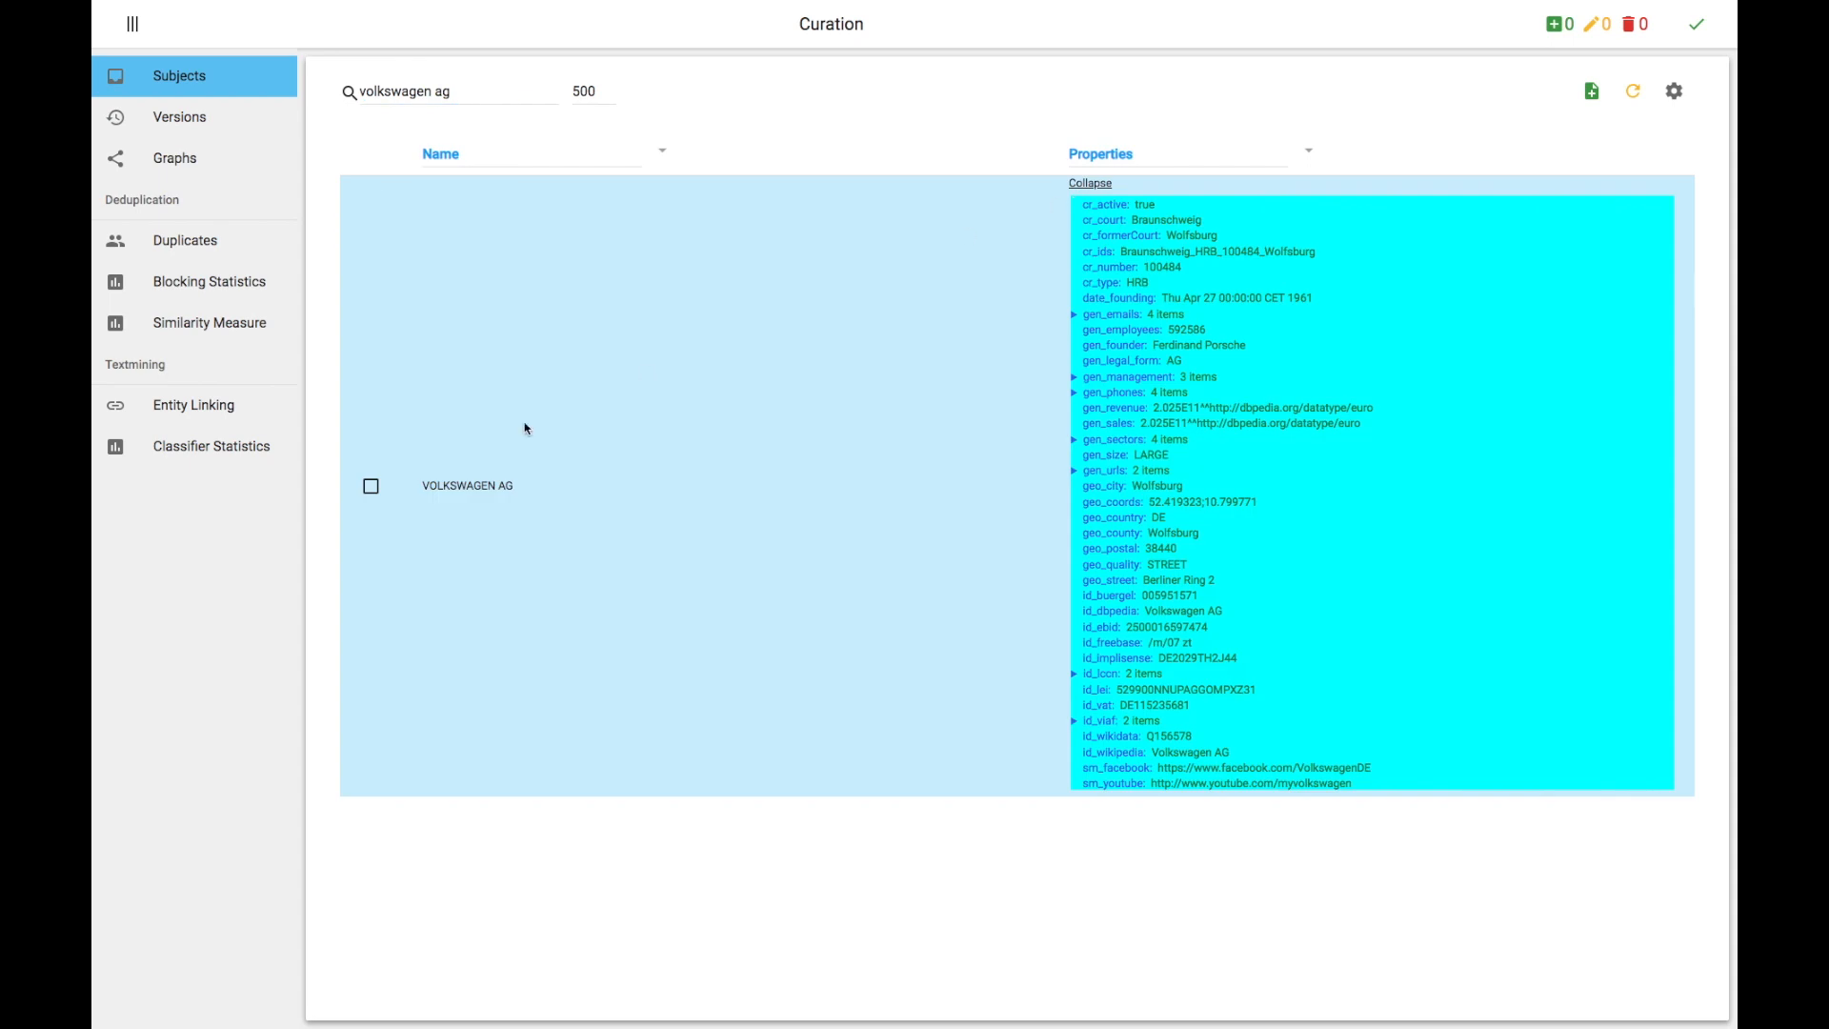
# Step: Edit the VOLKSWAGEN AG subject, set its gen_size property to HUGE, and save
pyautogui.click(371, 485)
pyautogui.click(1424, 93)
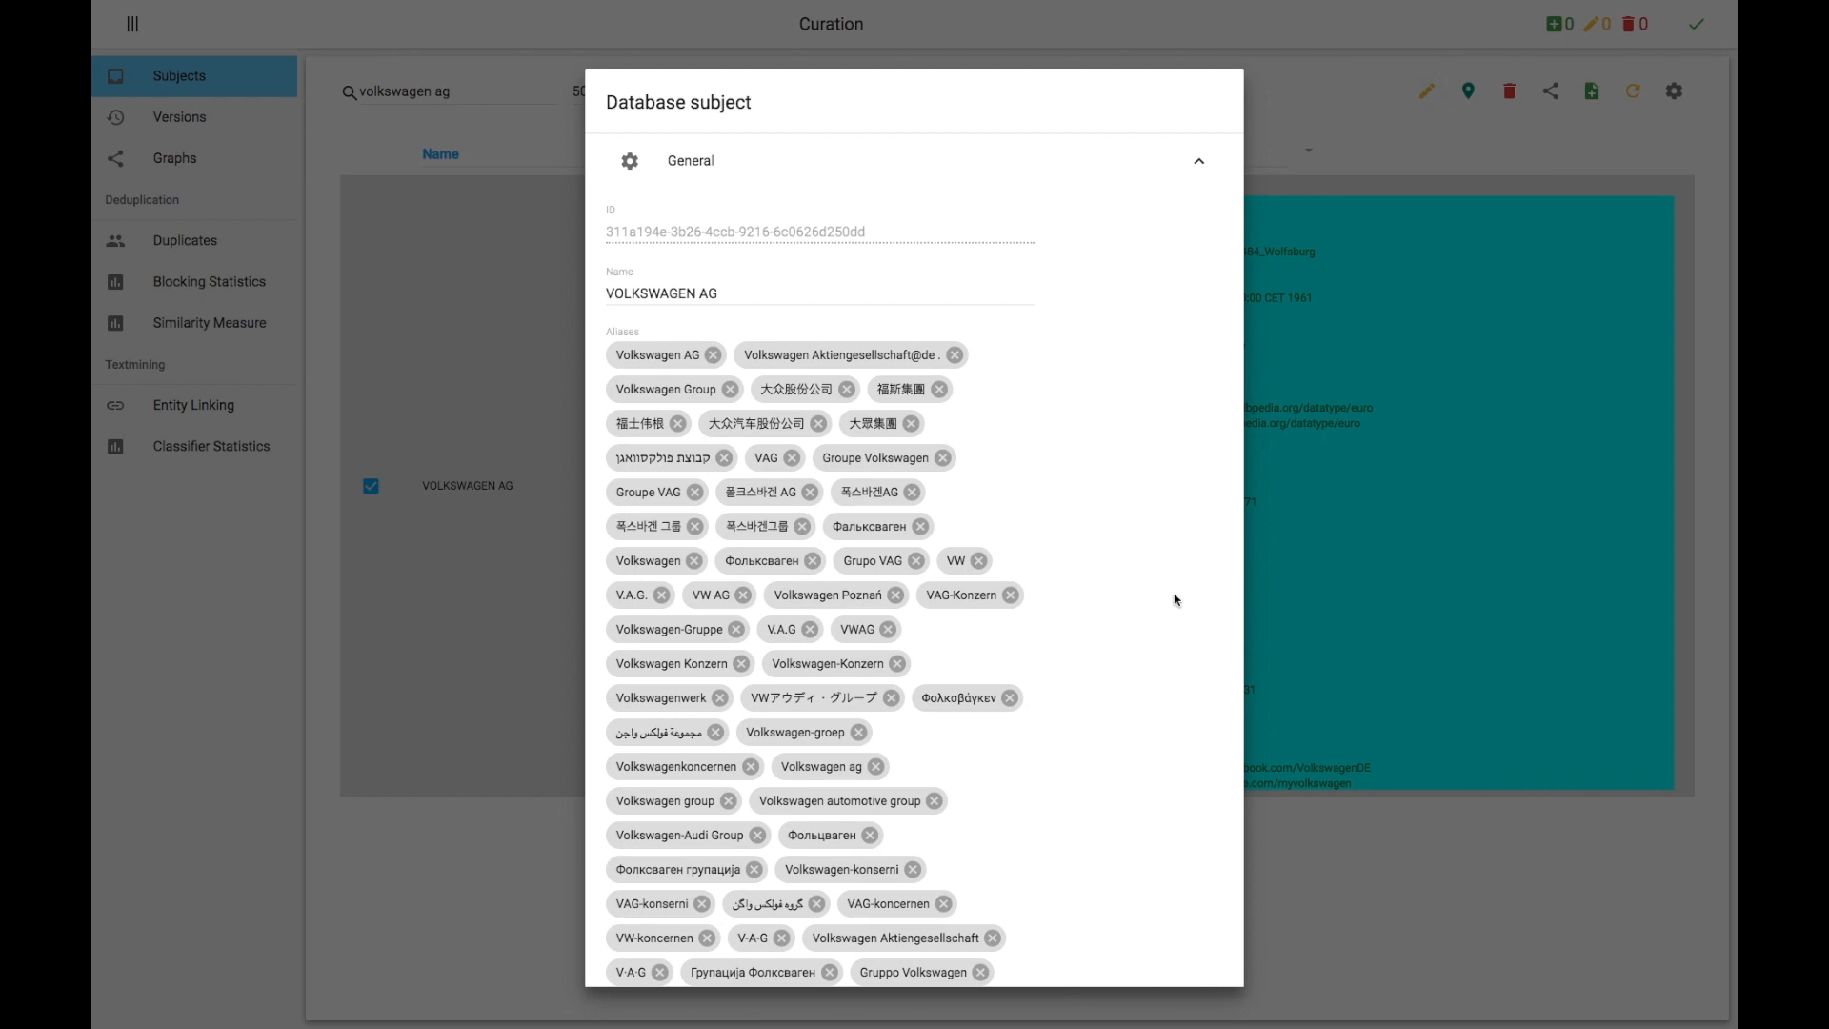
pyautogui.scroll(-3, 1176, 601)
pyautogui.click(885, 899)
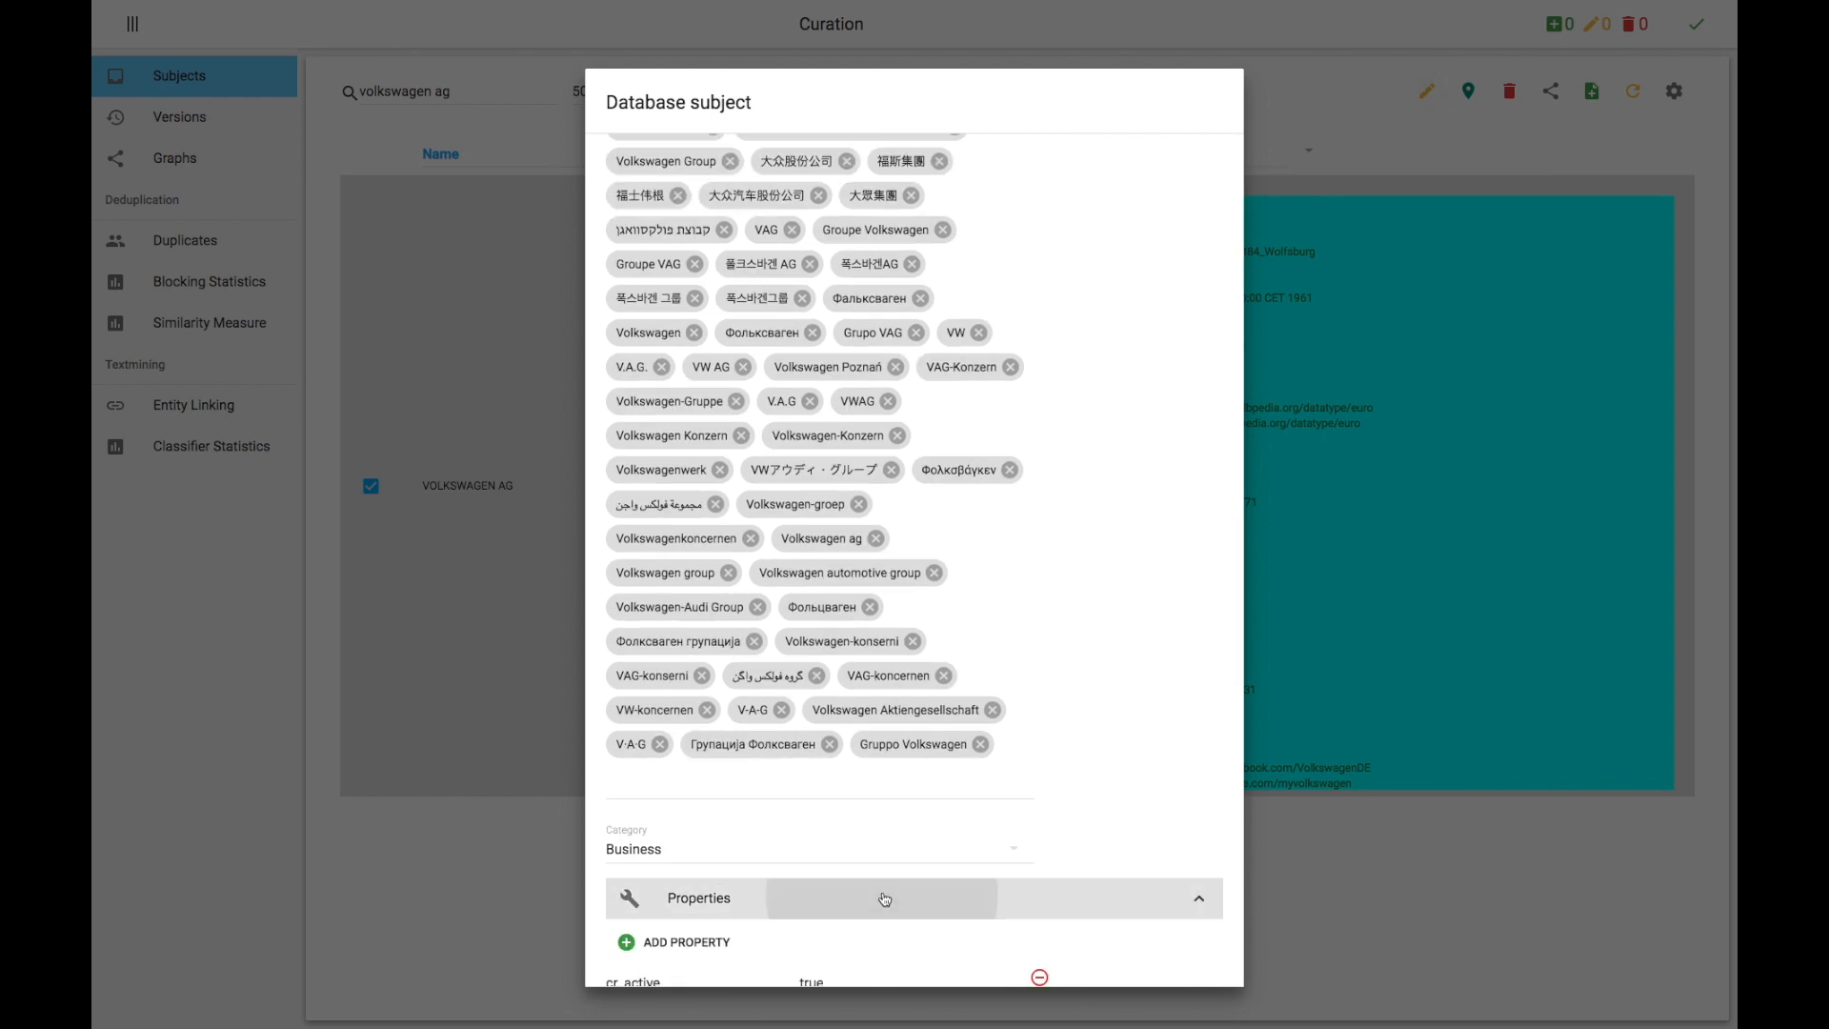
pyautogui.scroll(-5, 885, 896)
pyautogui.scroll(-2, 884, 895)
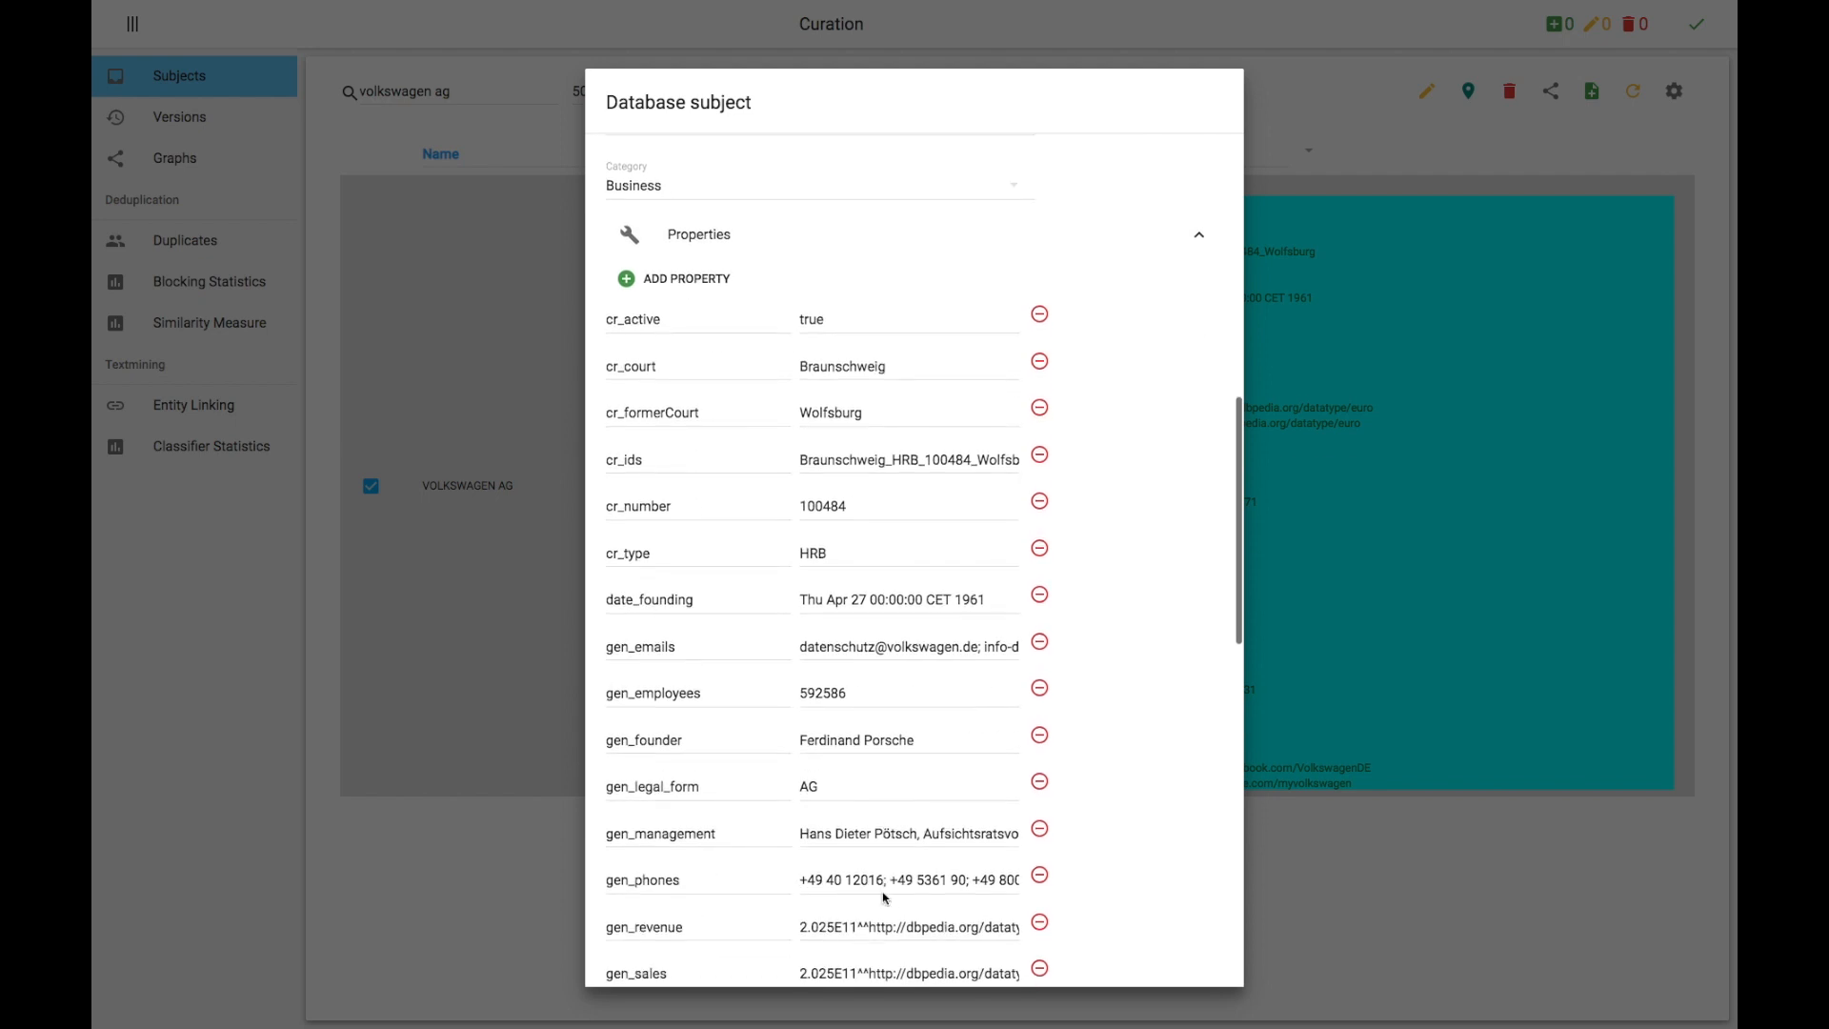
pyautogui.scroll(-2, 883, 893)
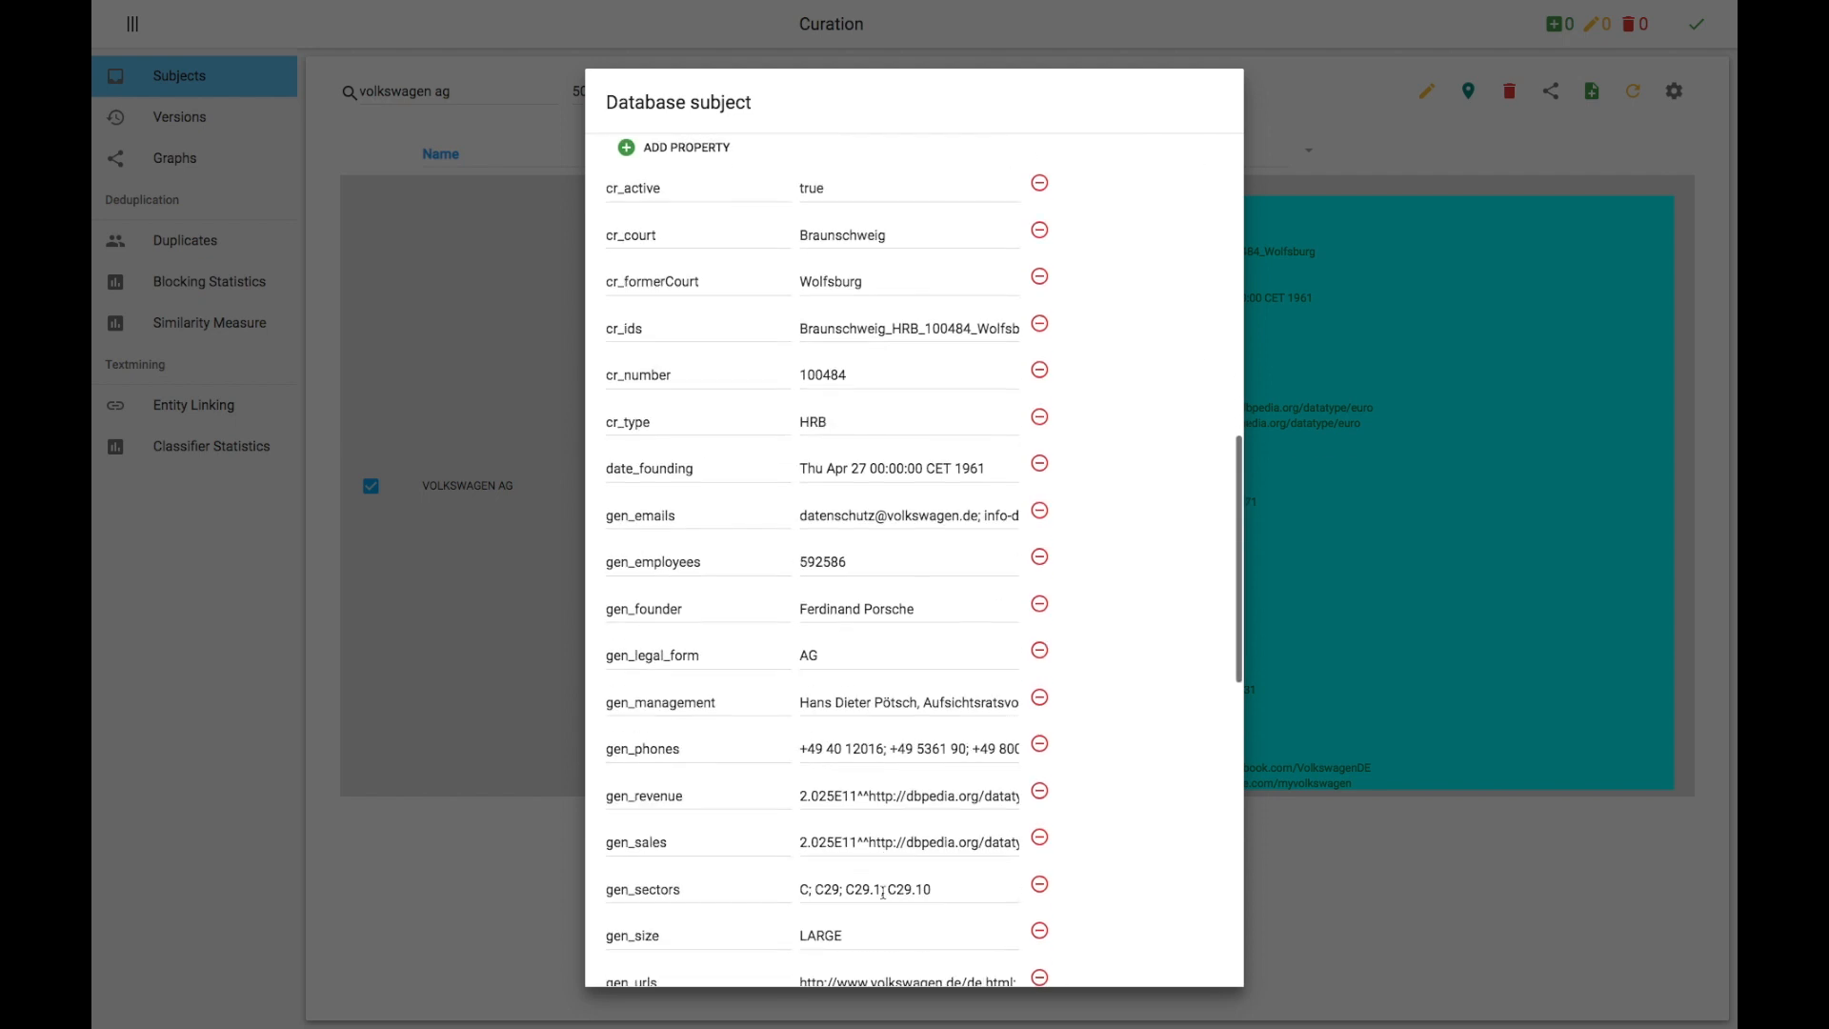
pyautogui.scroll(-2, 883, 893)
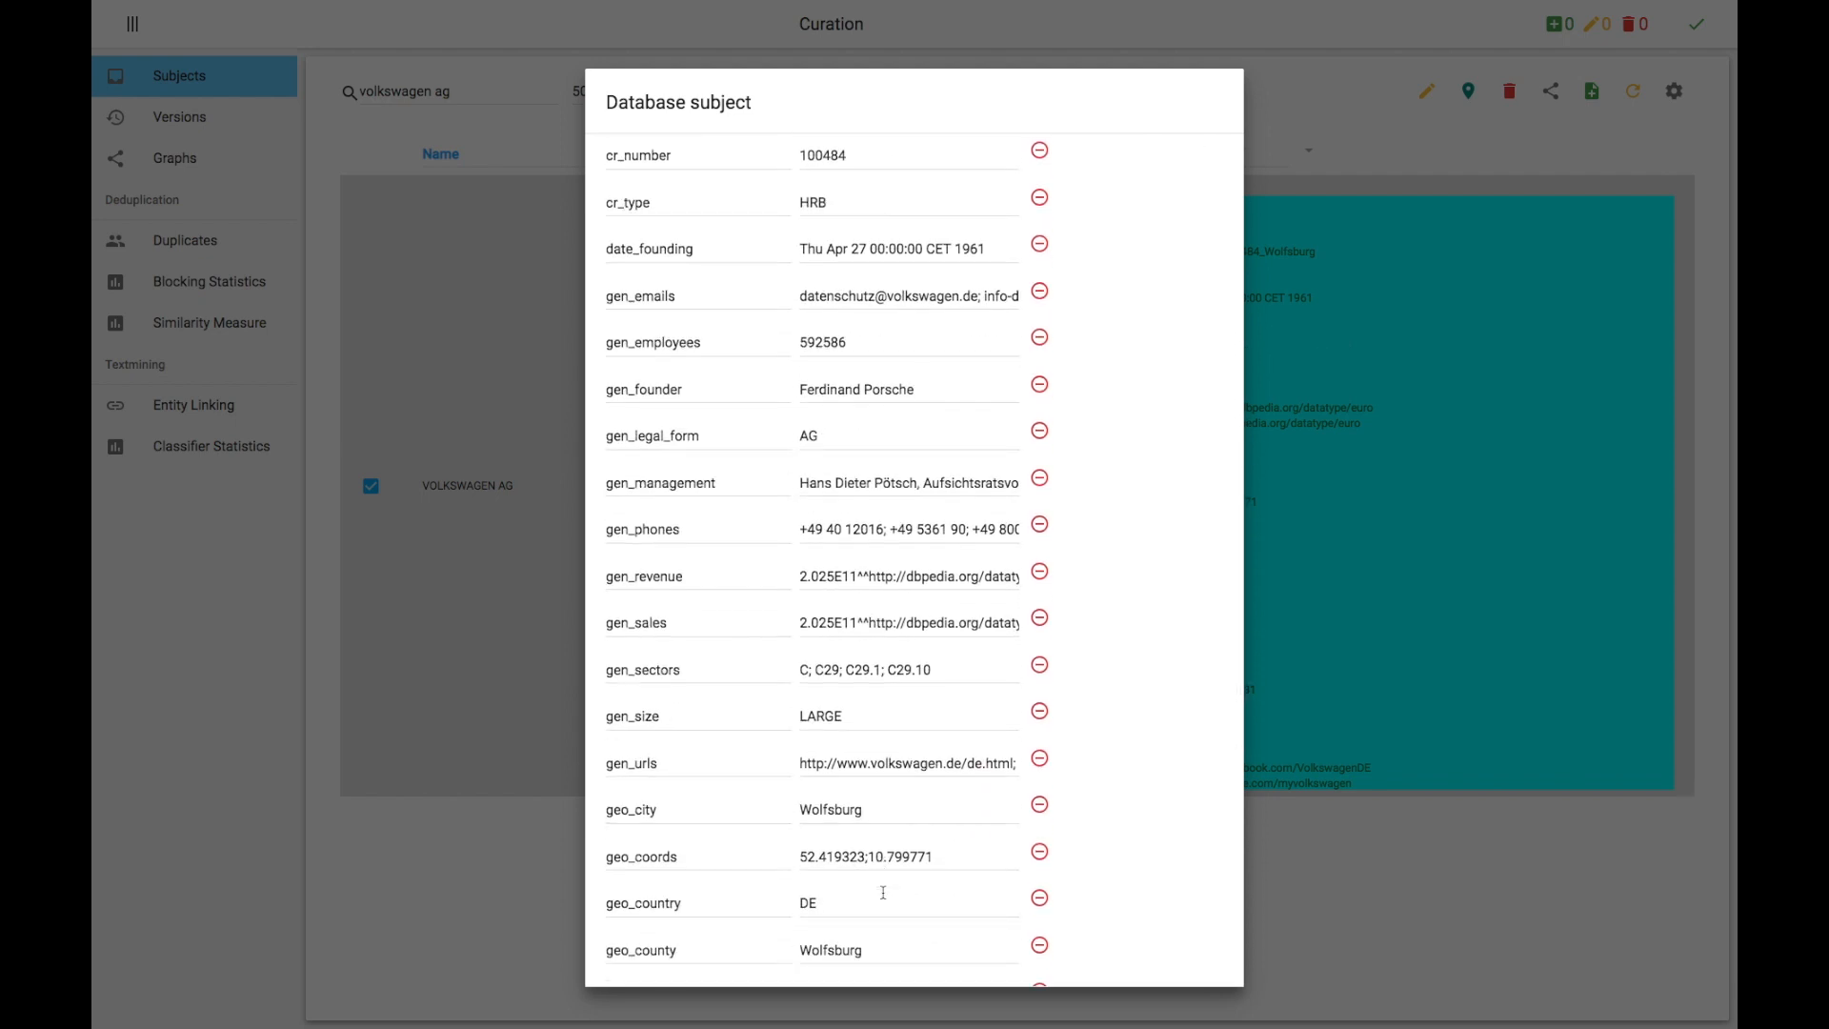
pyautogui.click(850, 342)
pyautogui.doubleClick(834, 712)
pyautogui.write('HUGE')
pyautogui.scroll(-6, 911, 730)
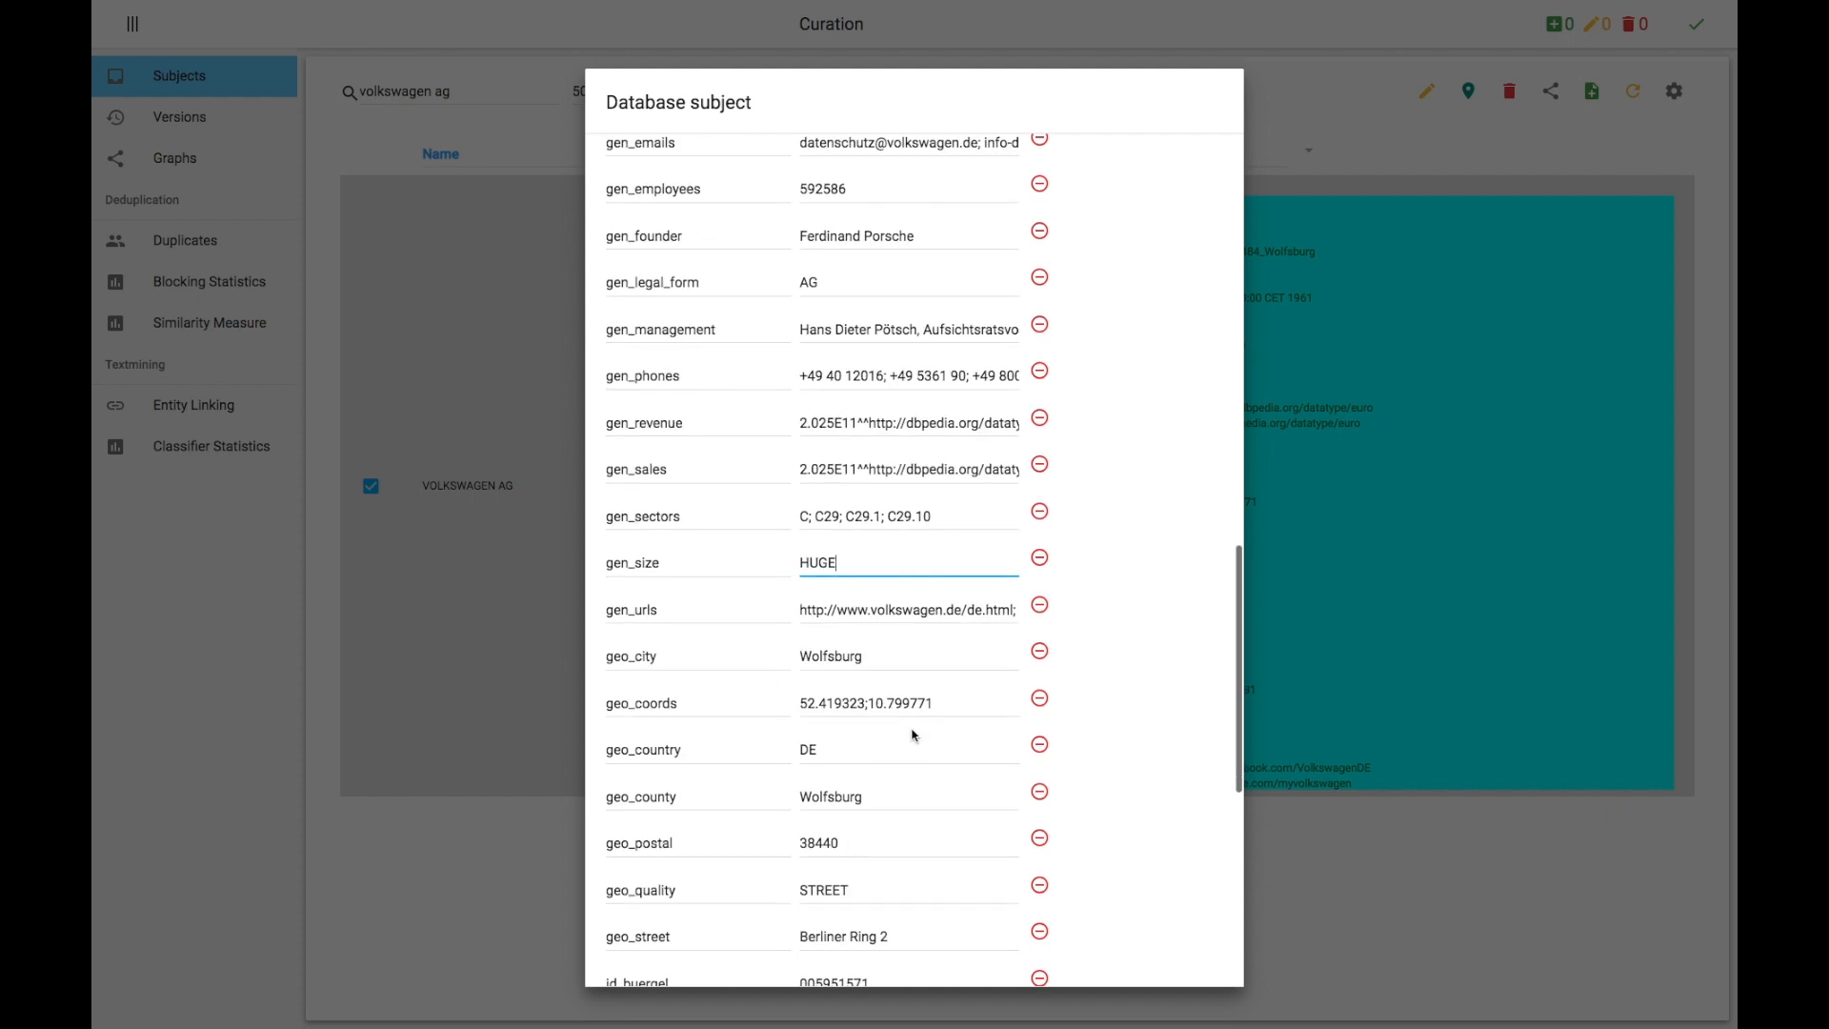
pyautogui.scroll(-3, 911, 730)
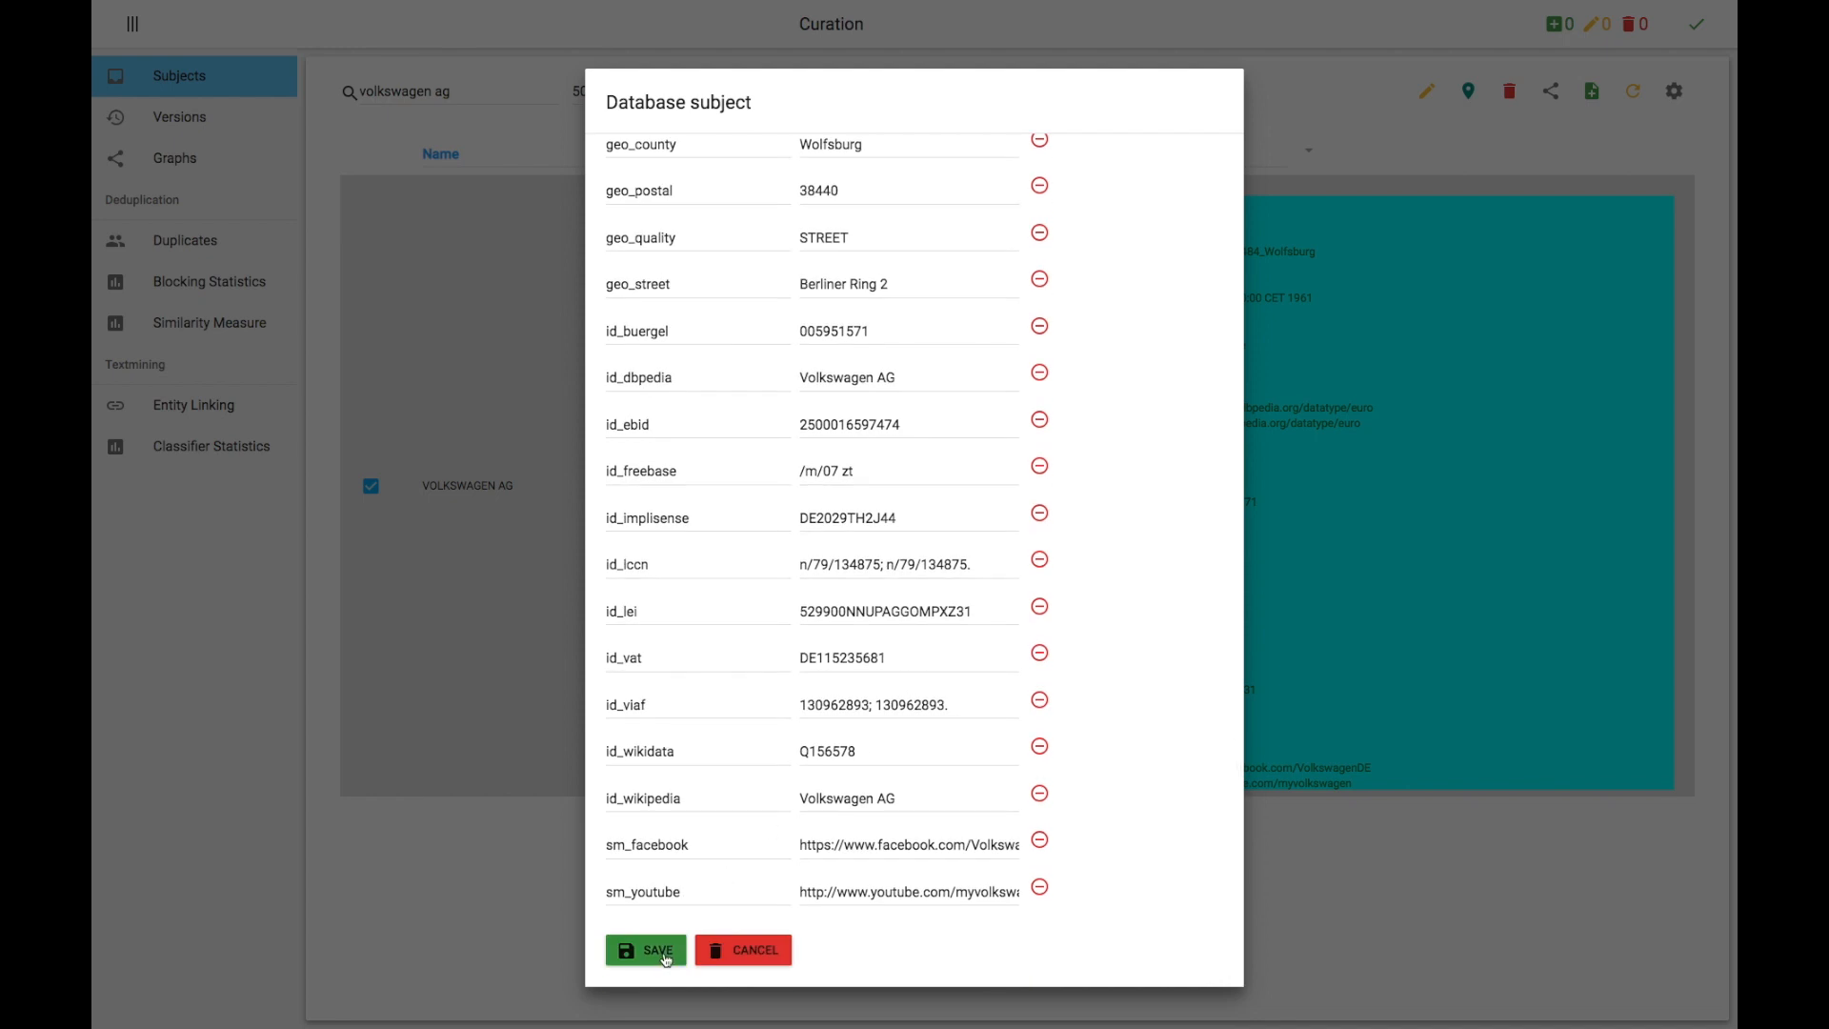
pyautogui.click(646, 950)
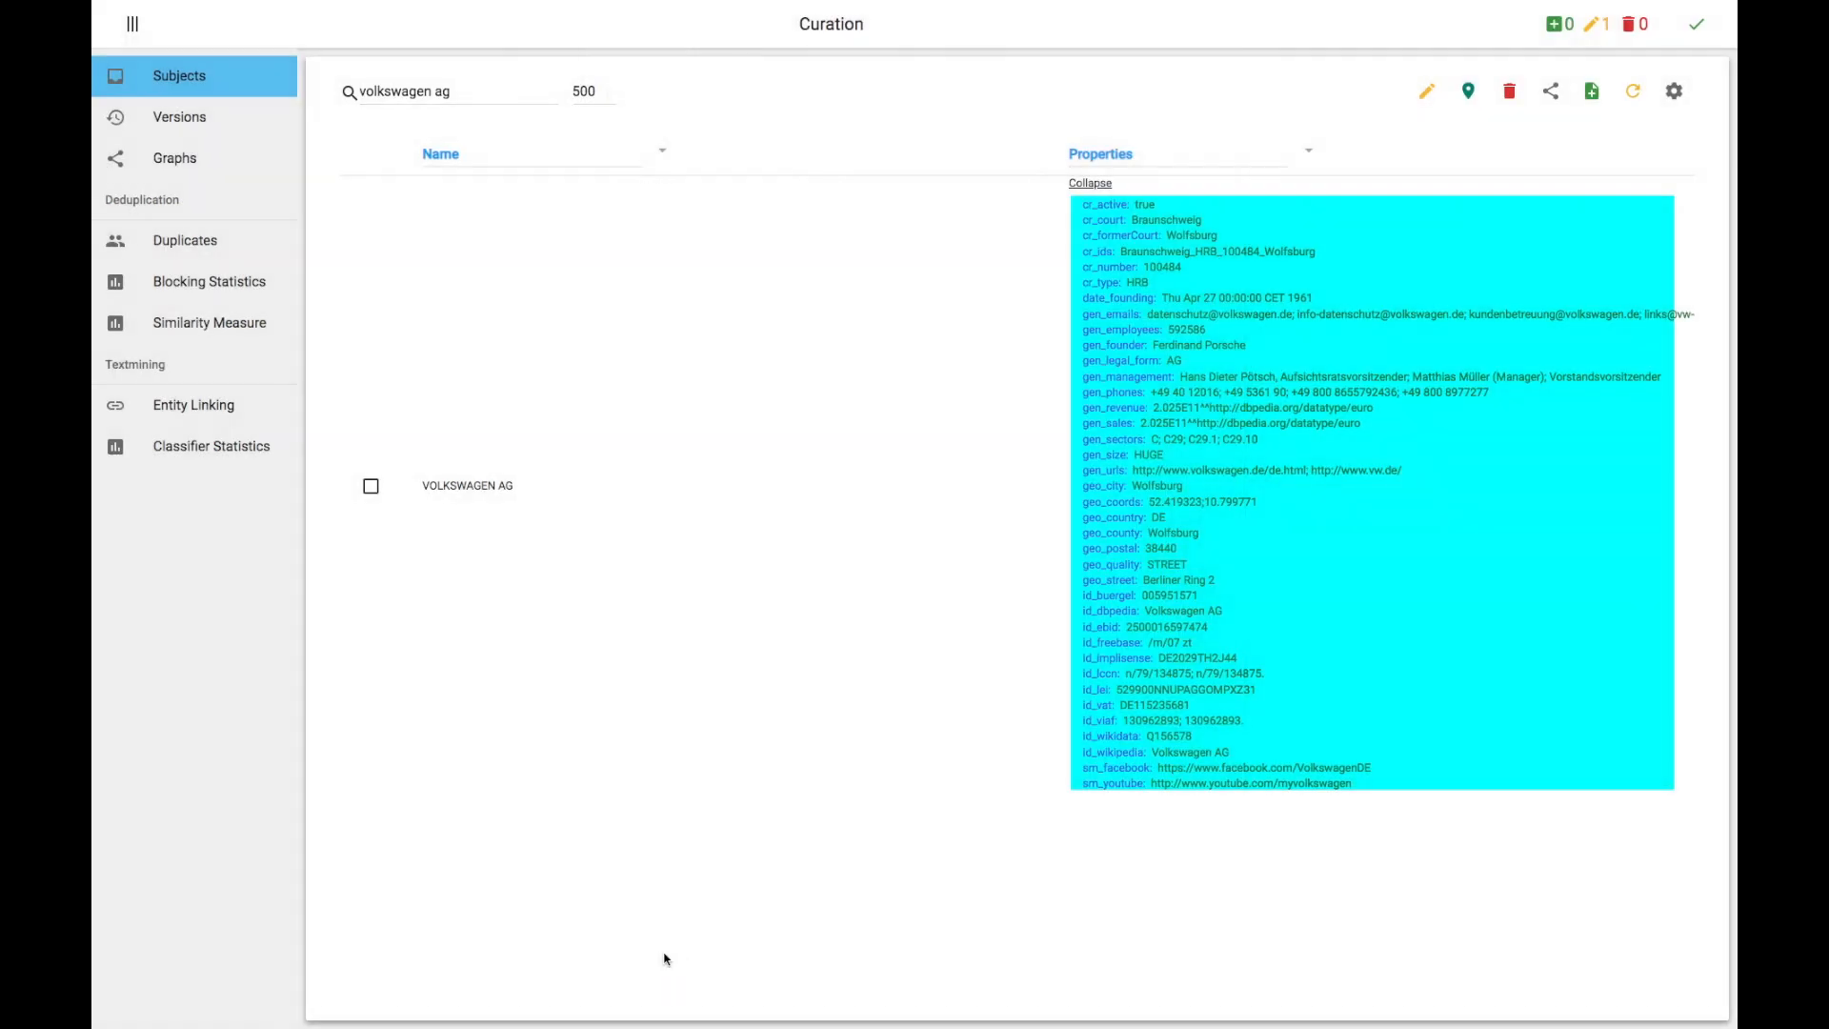
# Step: Search for audi ag, select AUDI AG, and start deleting it, cancelling at the confirmation
pyautogui.moveTo(361, 91); pyautogui.dragTo(456, 83)
pyautogui.write('audi')
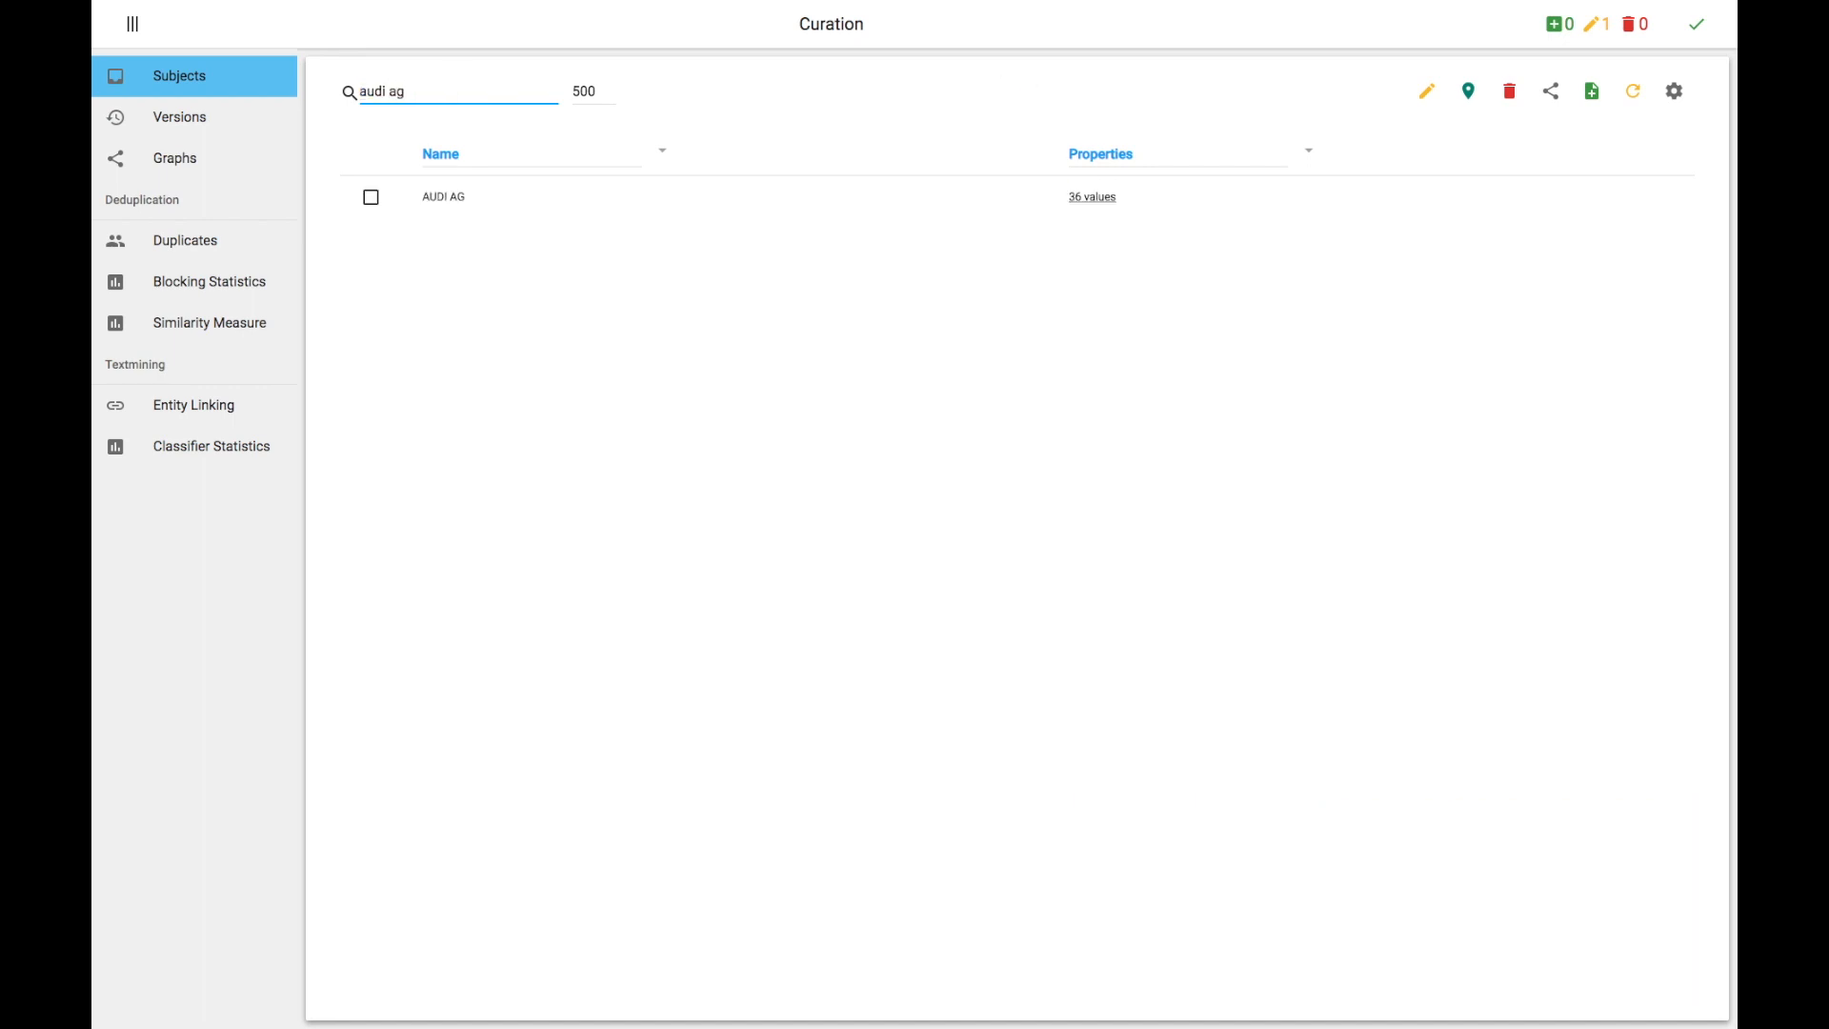
pyautogui.click(374, 194)
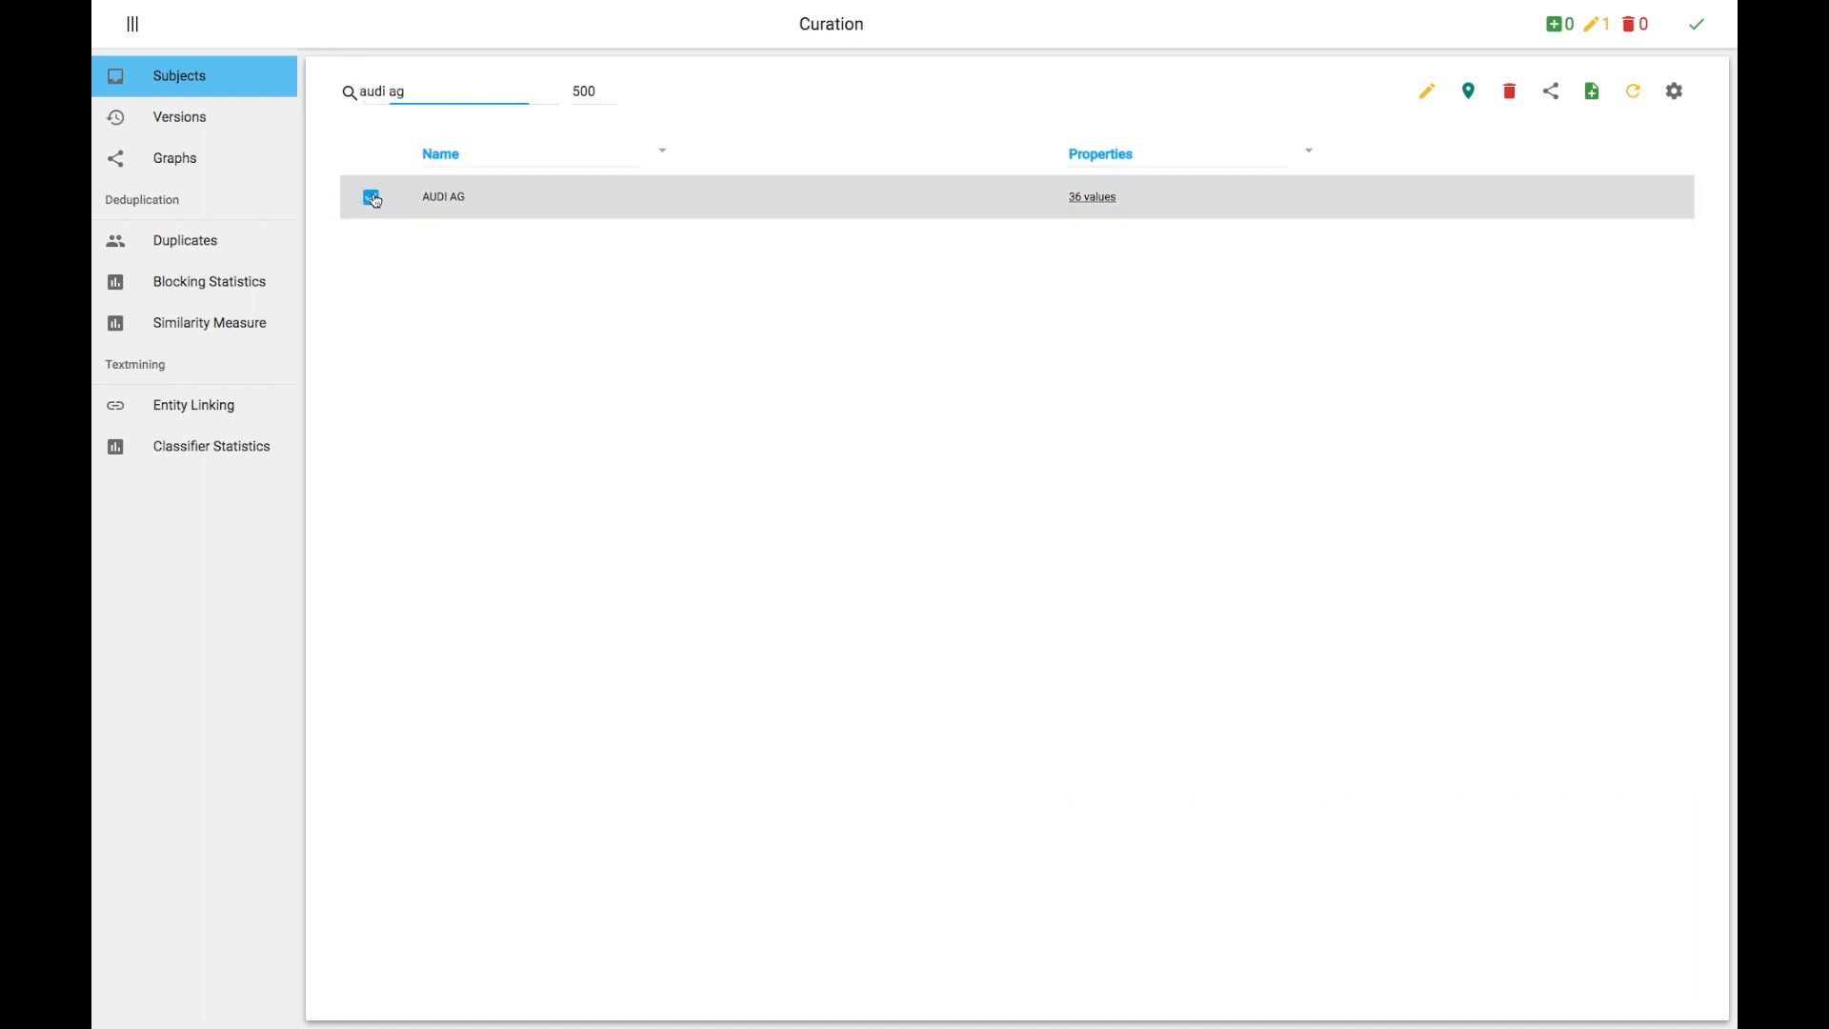
pyautogui.click(1513, 95)
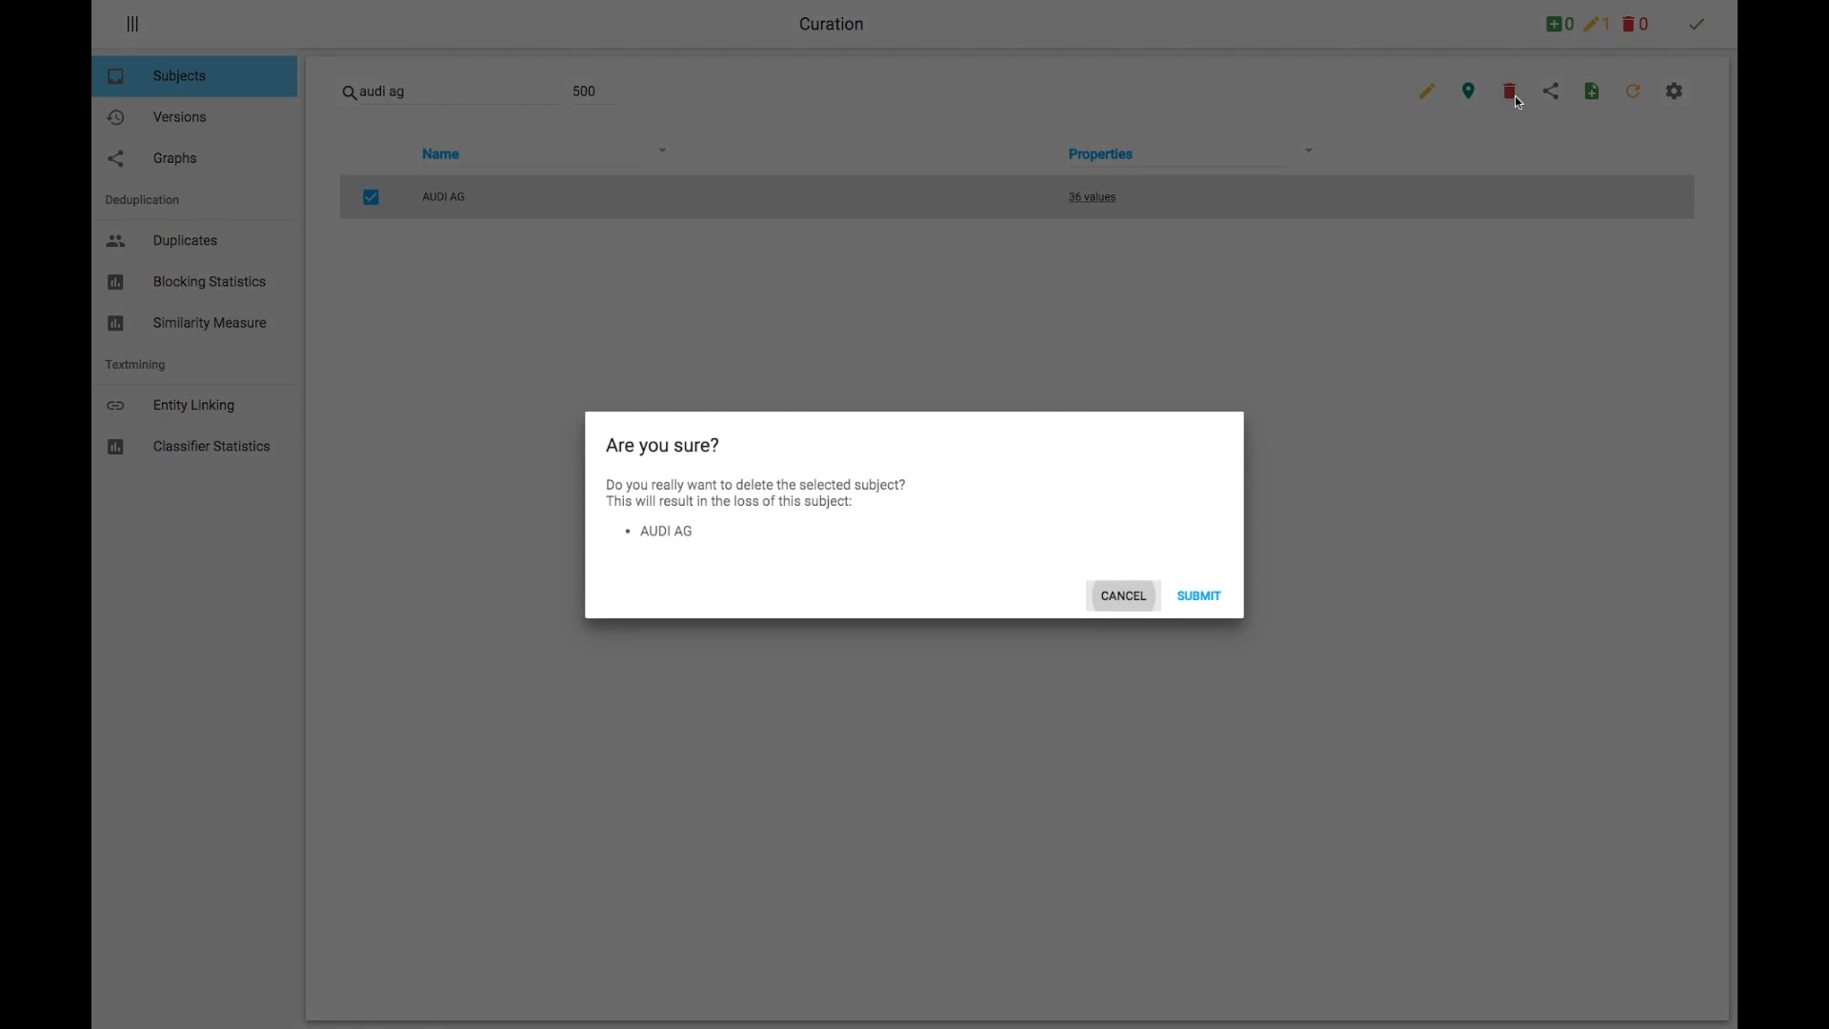
pyautogui.click(1113, 597)
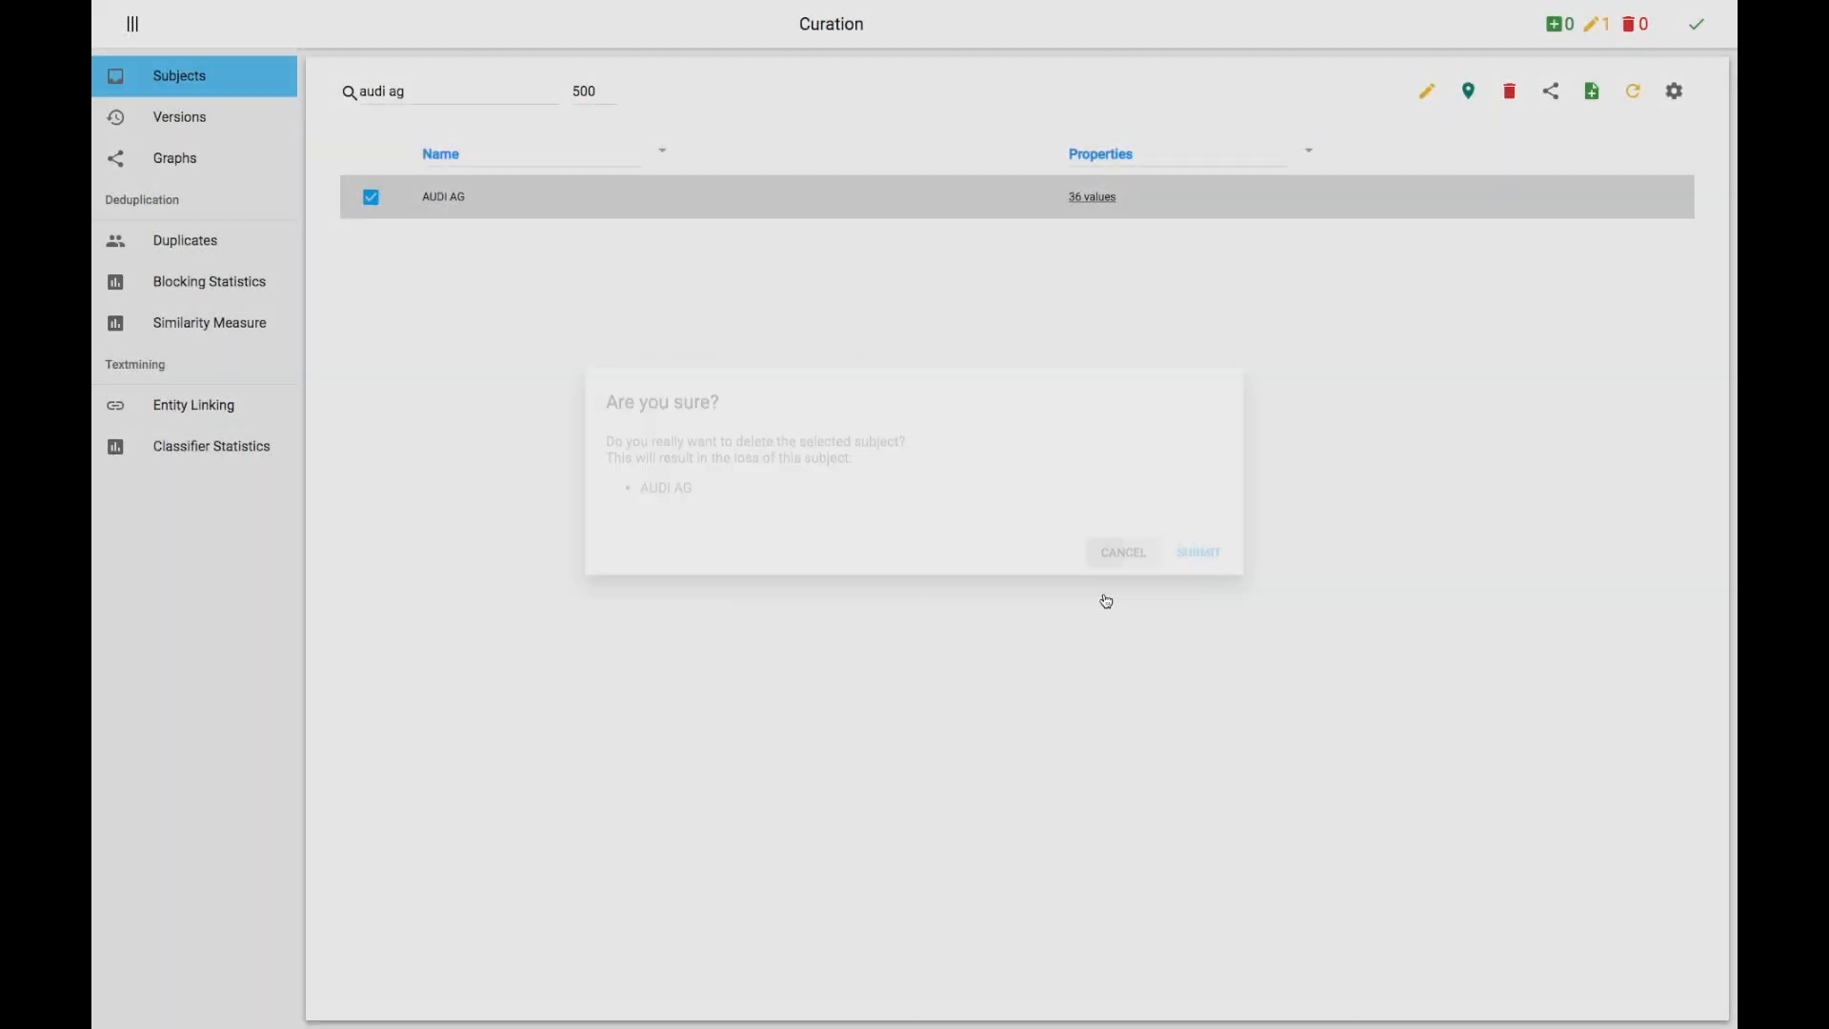
# Step: Open a new subject form, add an empty property row, and cancel the form
pyautogui.click(1610, 33)
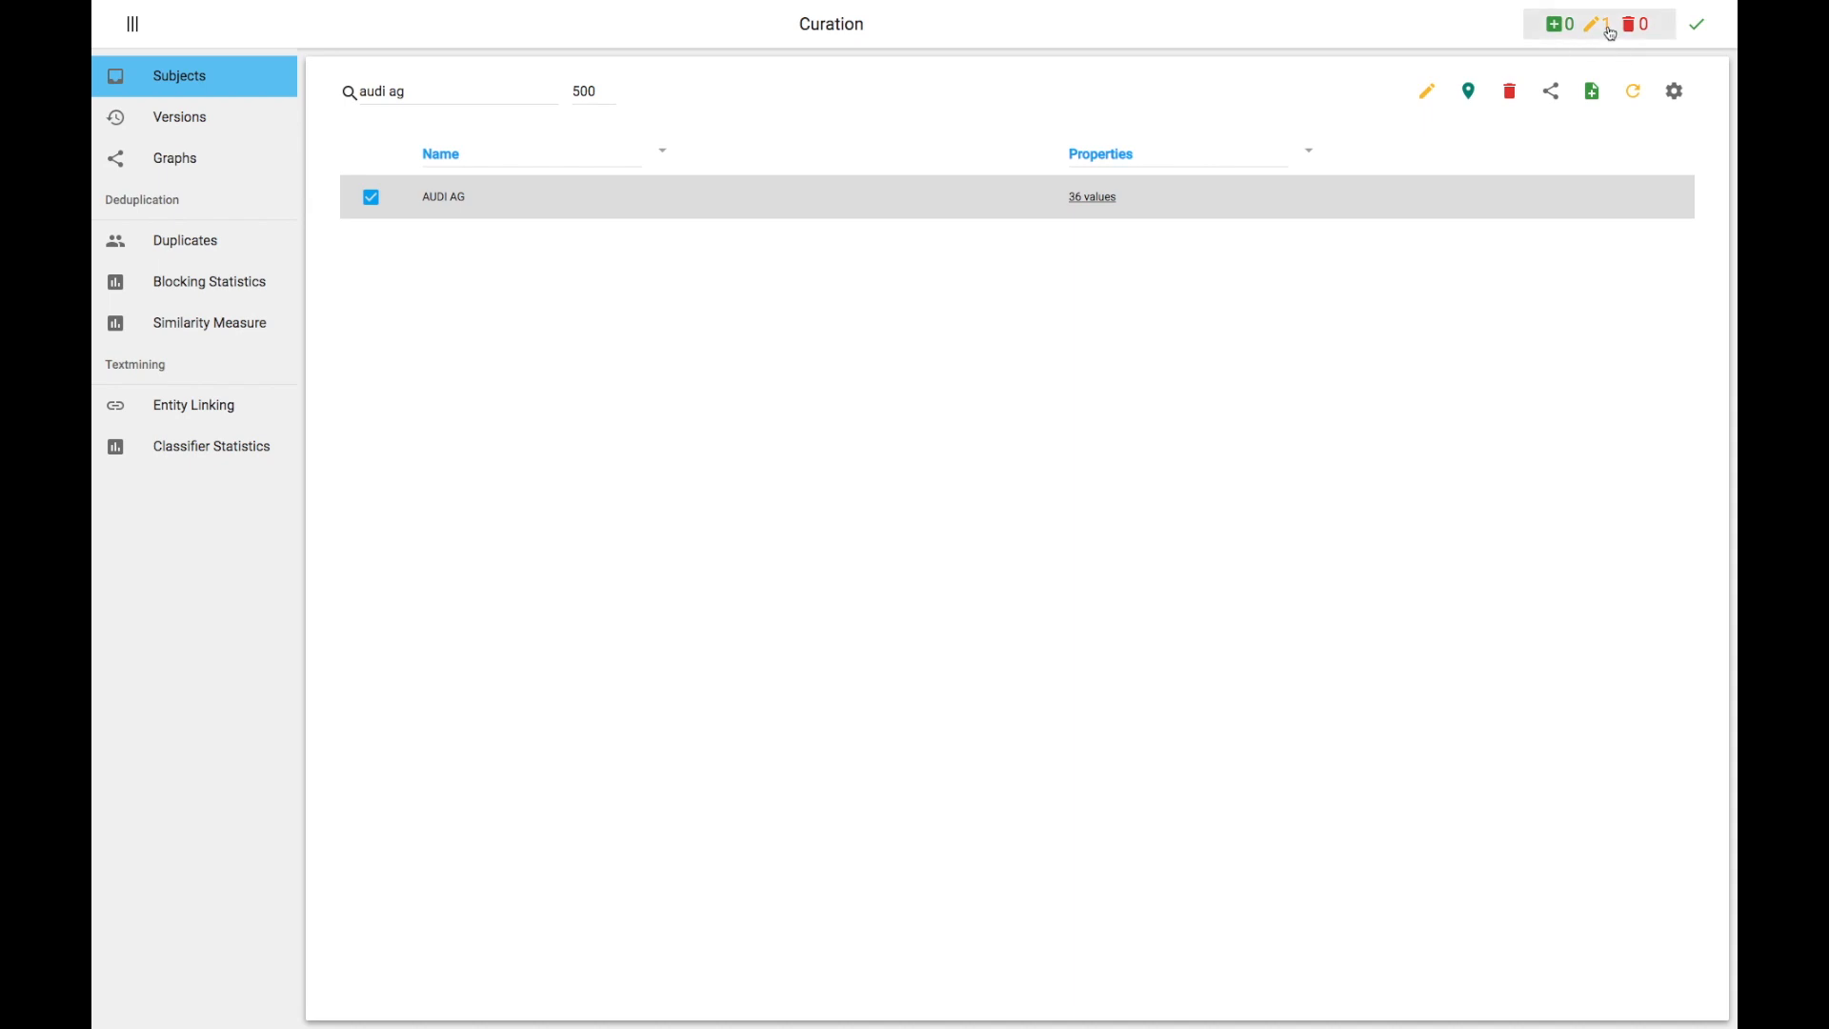
pyautogui.click(1593, 90)
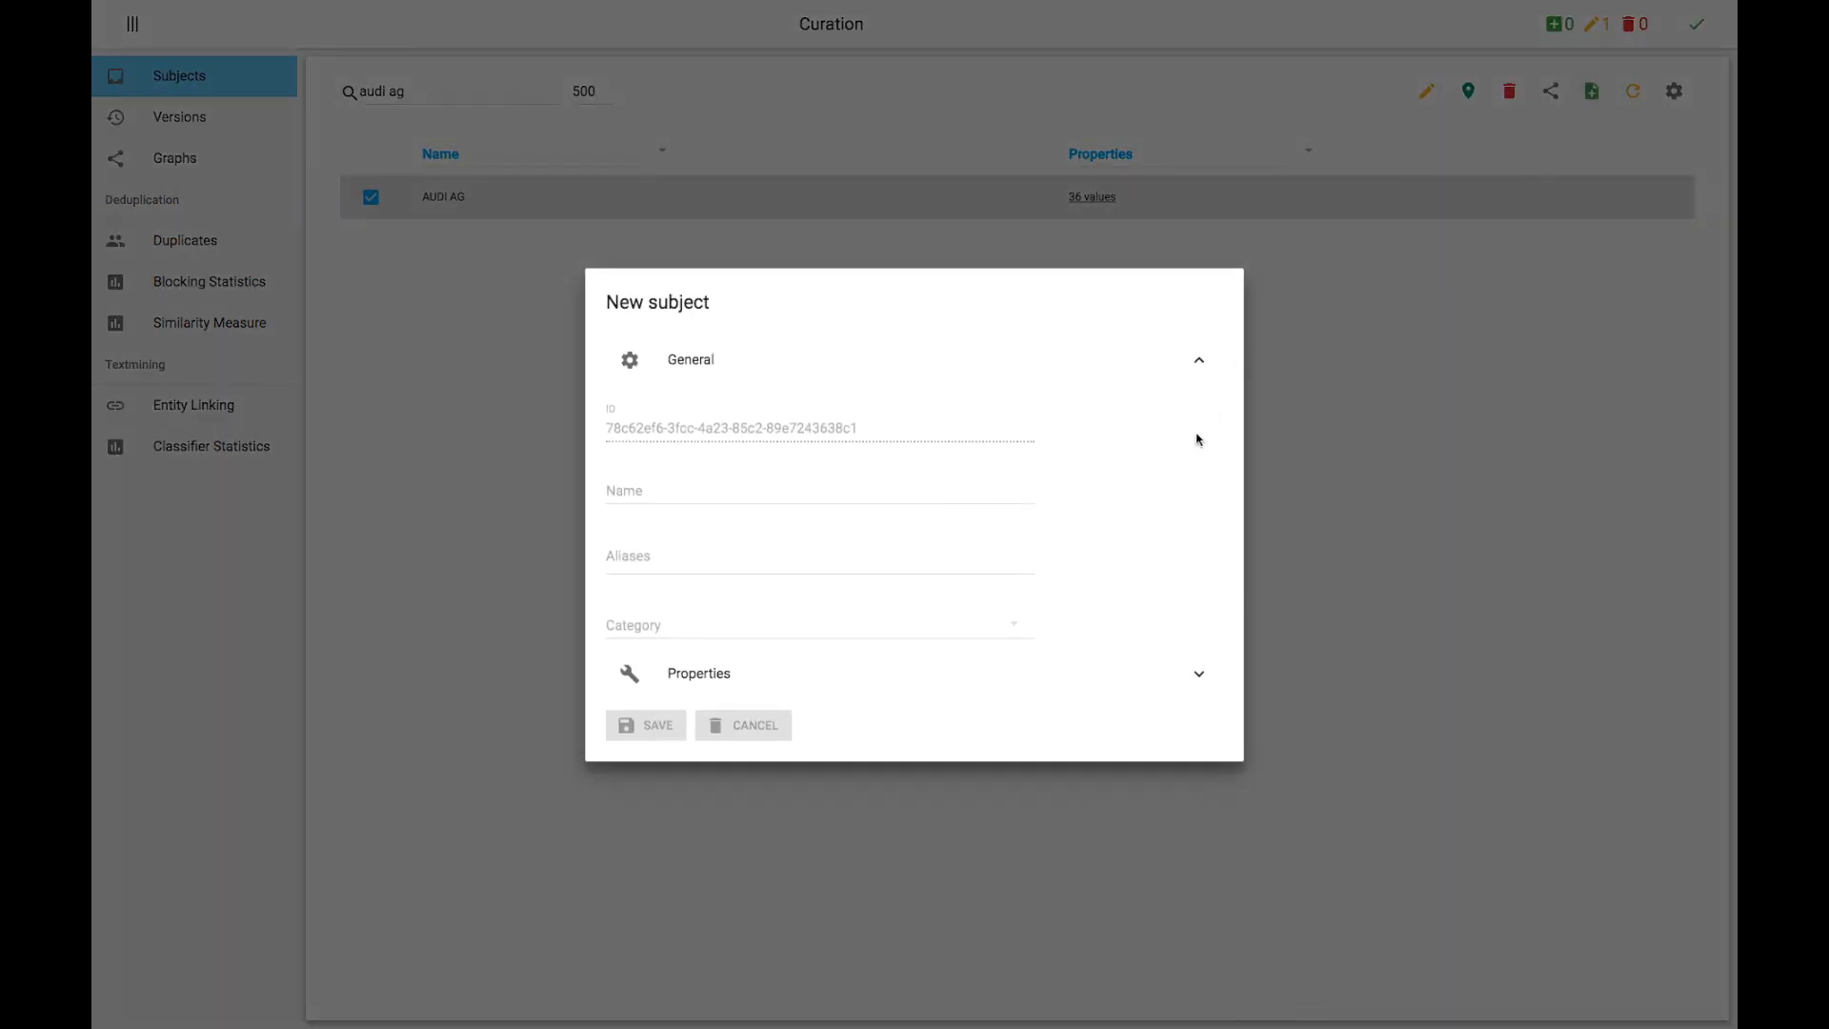
pyautogui.click(1199, 674)
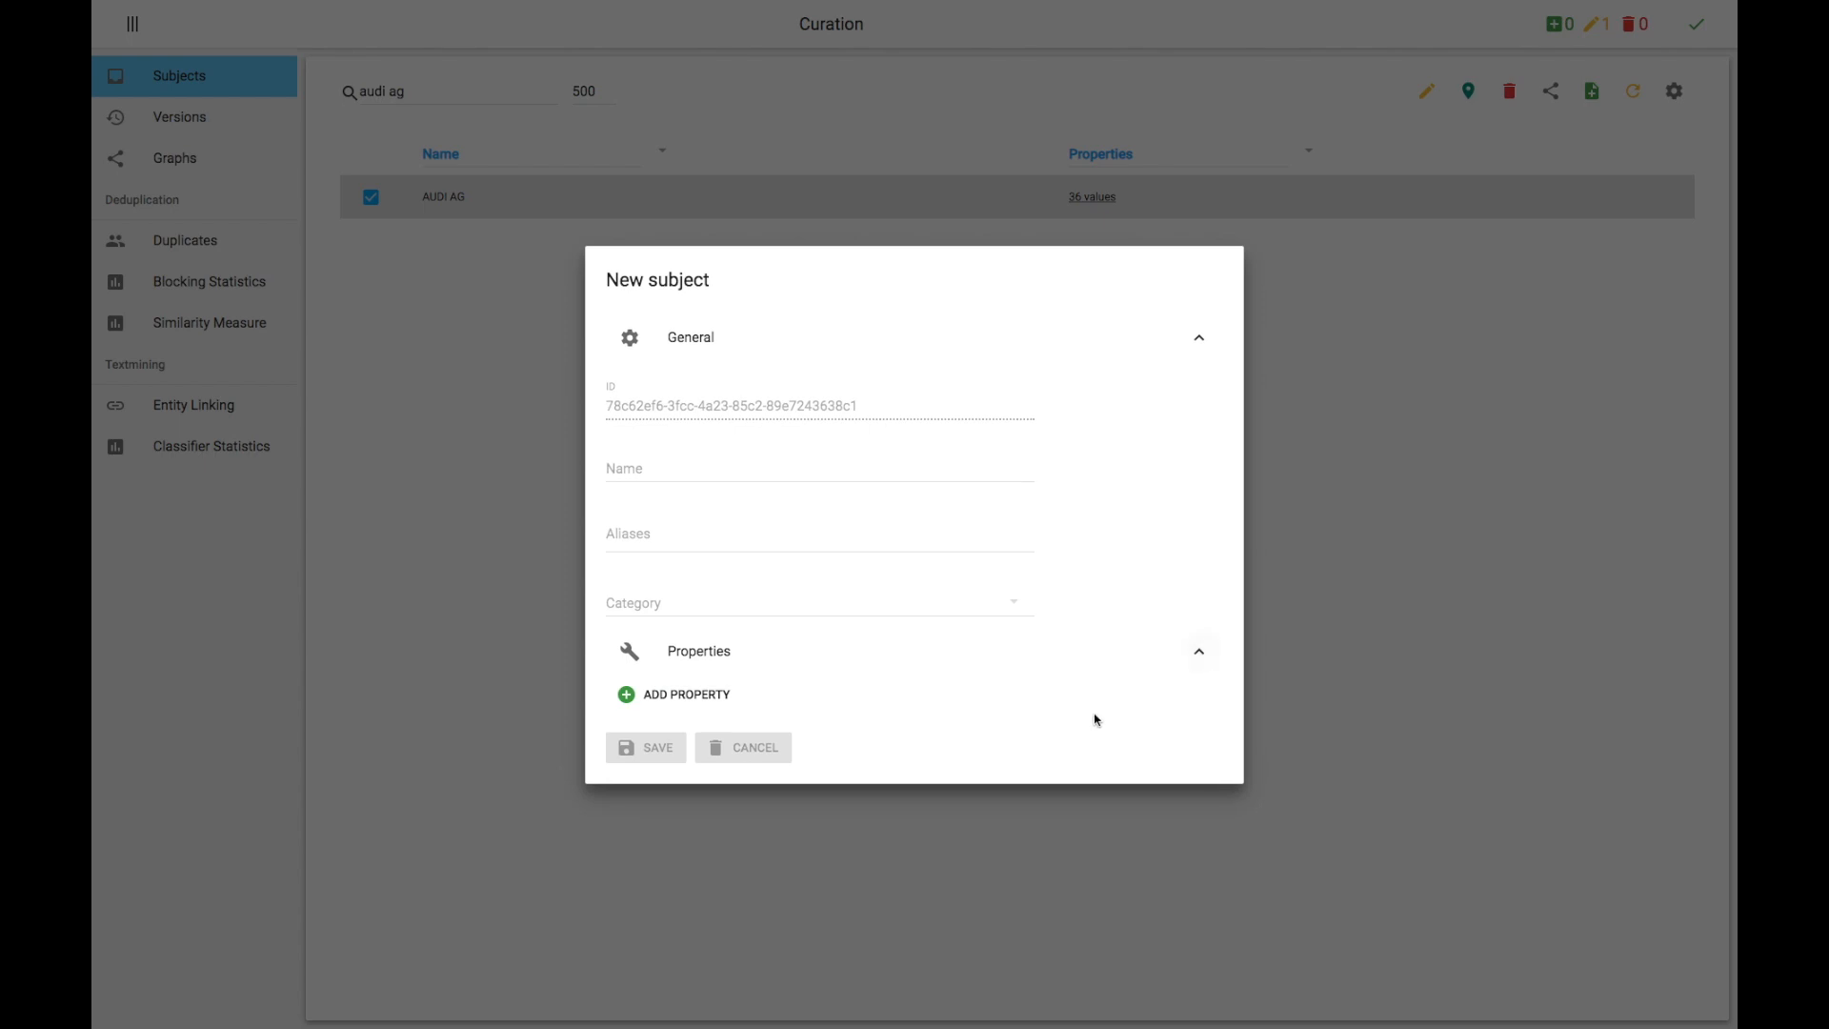
pyautogui.click(738, 703)
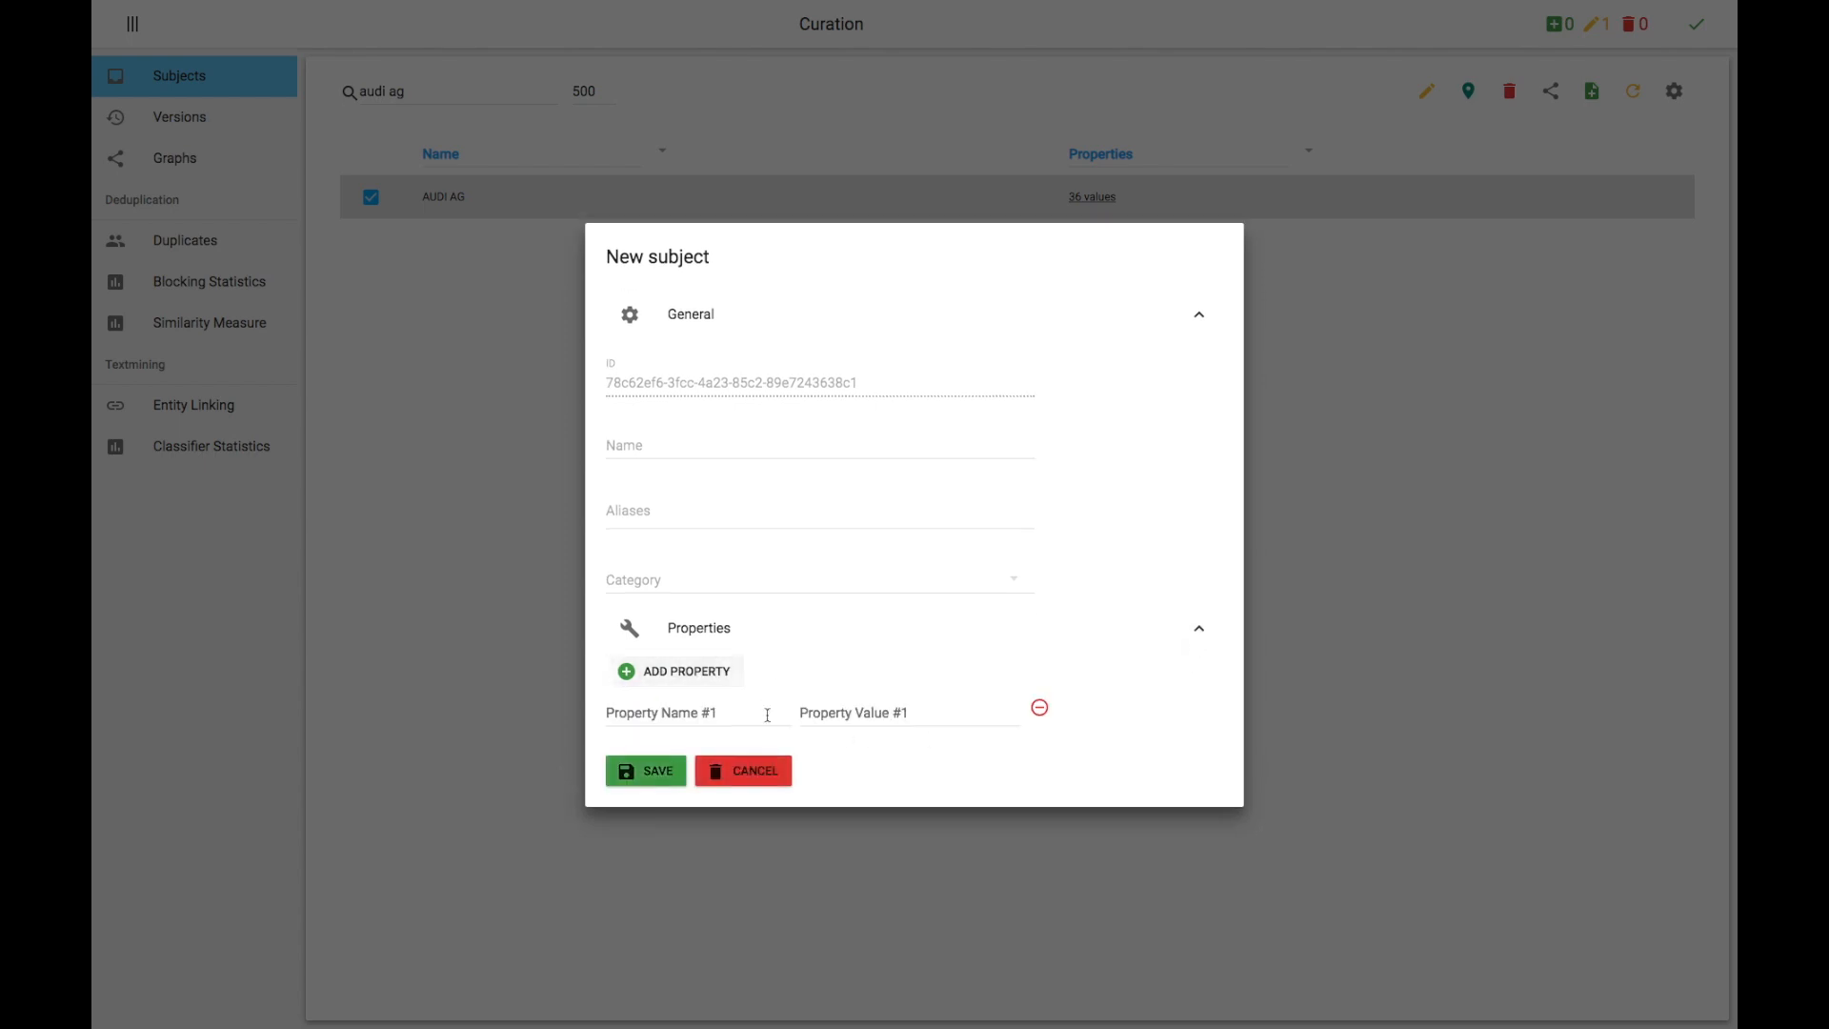
pyautogui.click(775, 782)
# Step: Open the pending changes, expand the updated subjects, and commit them
pyautogui.click(1608, 36)
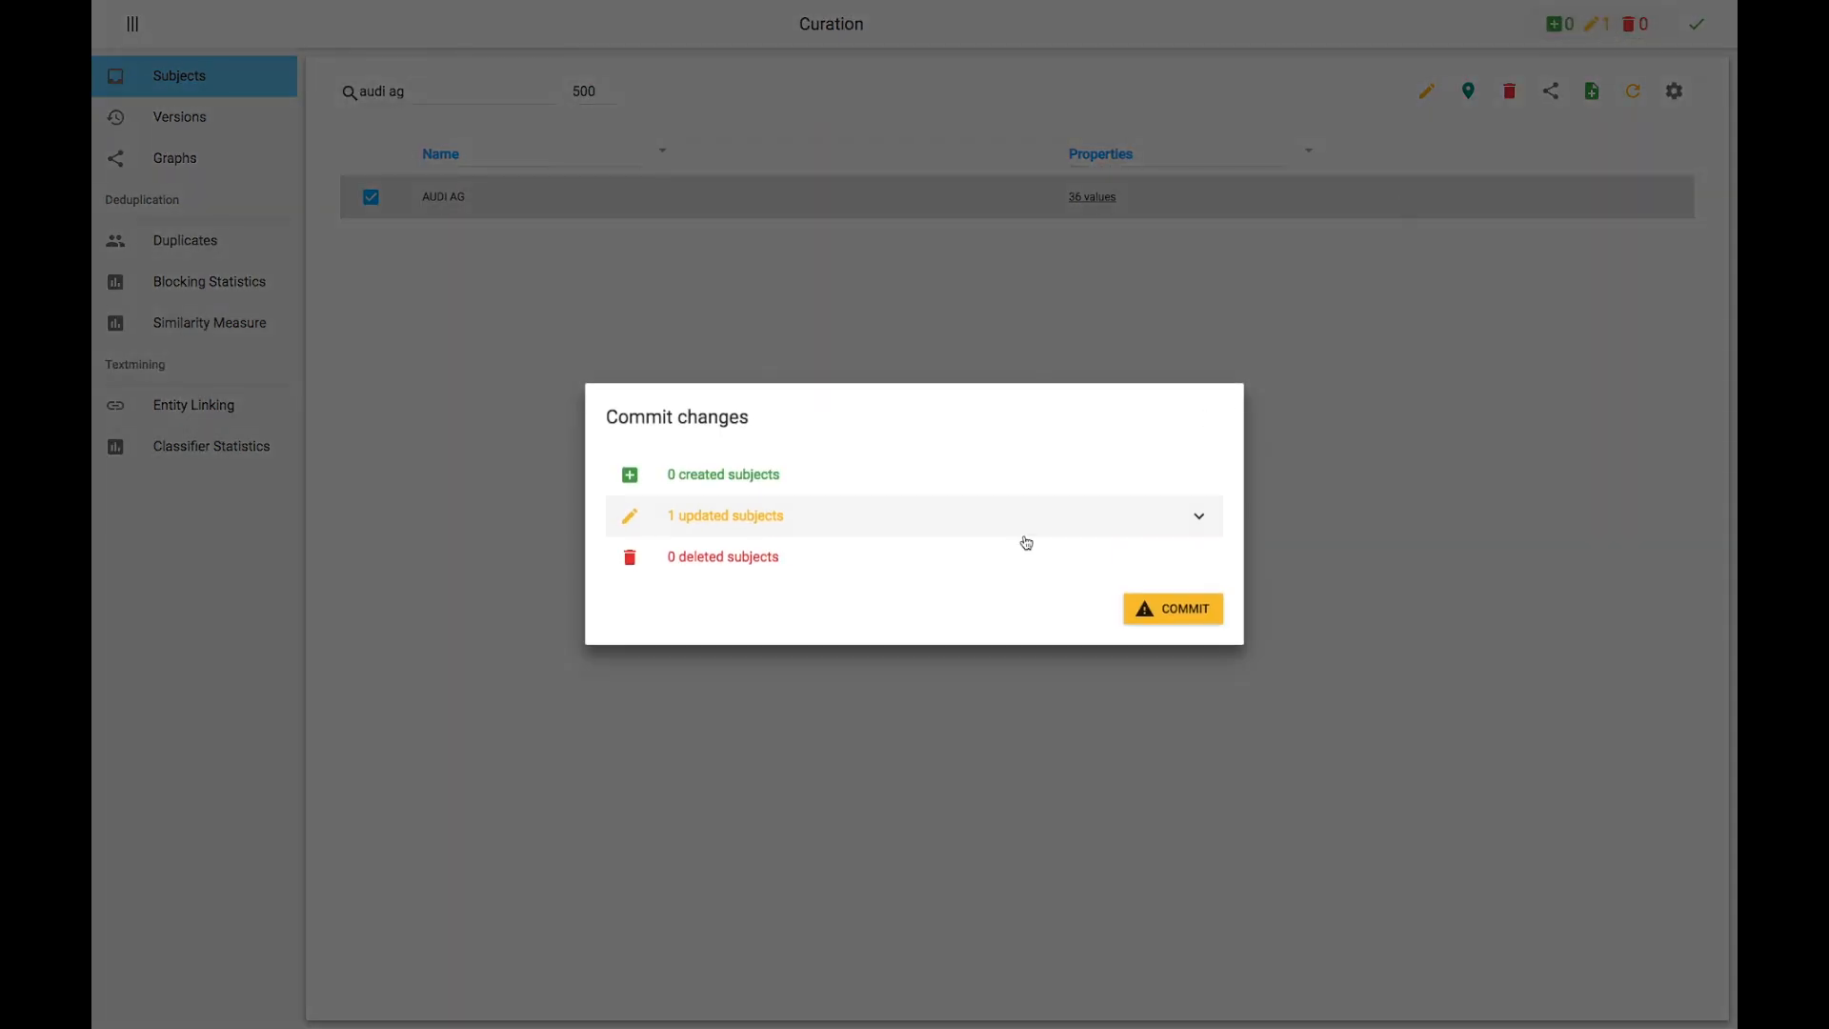
pyautogui.click(1034, 523)
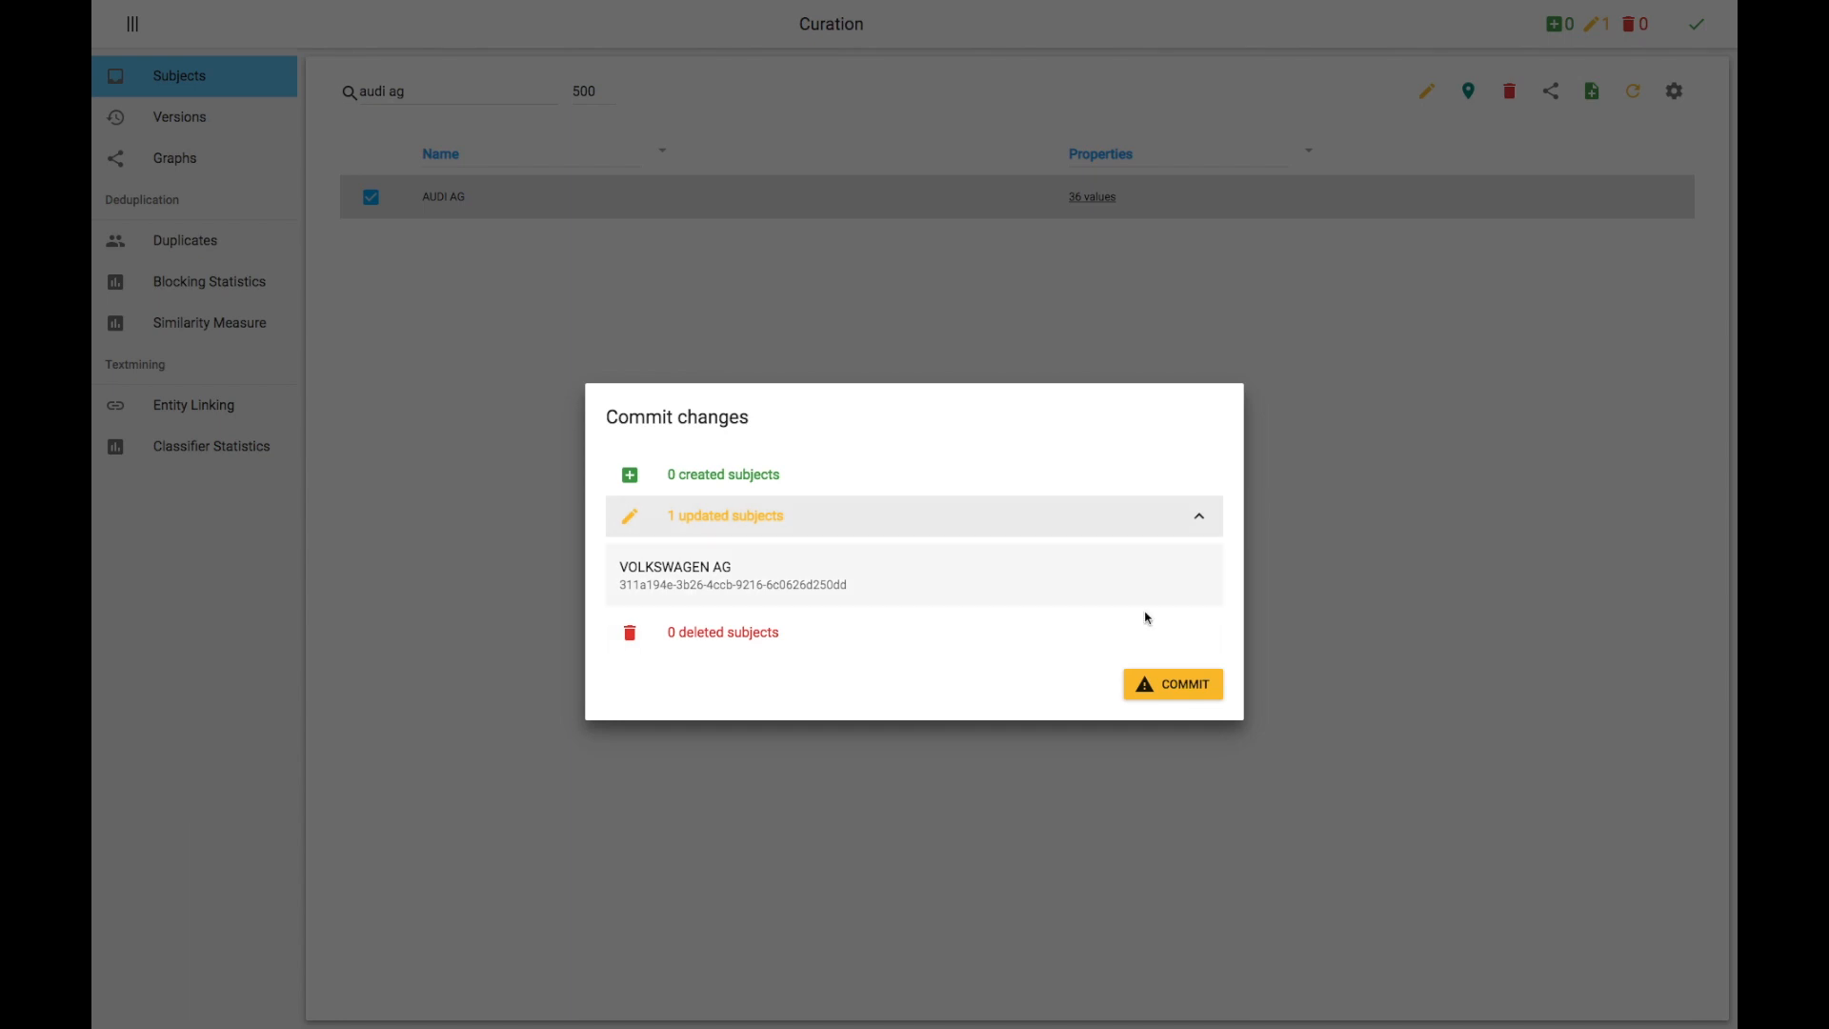
pyautogui.click(1171, 684)
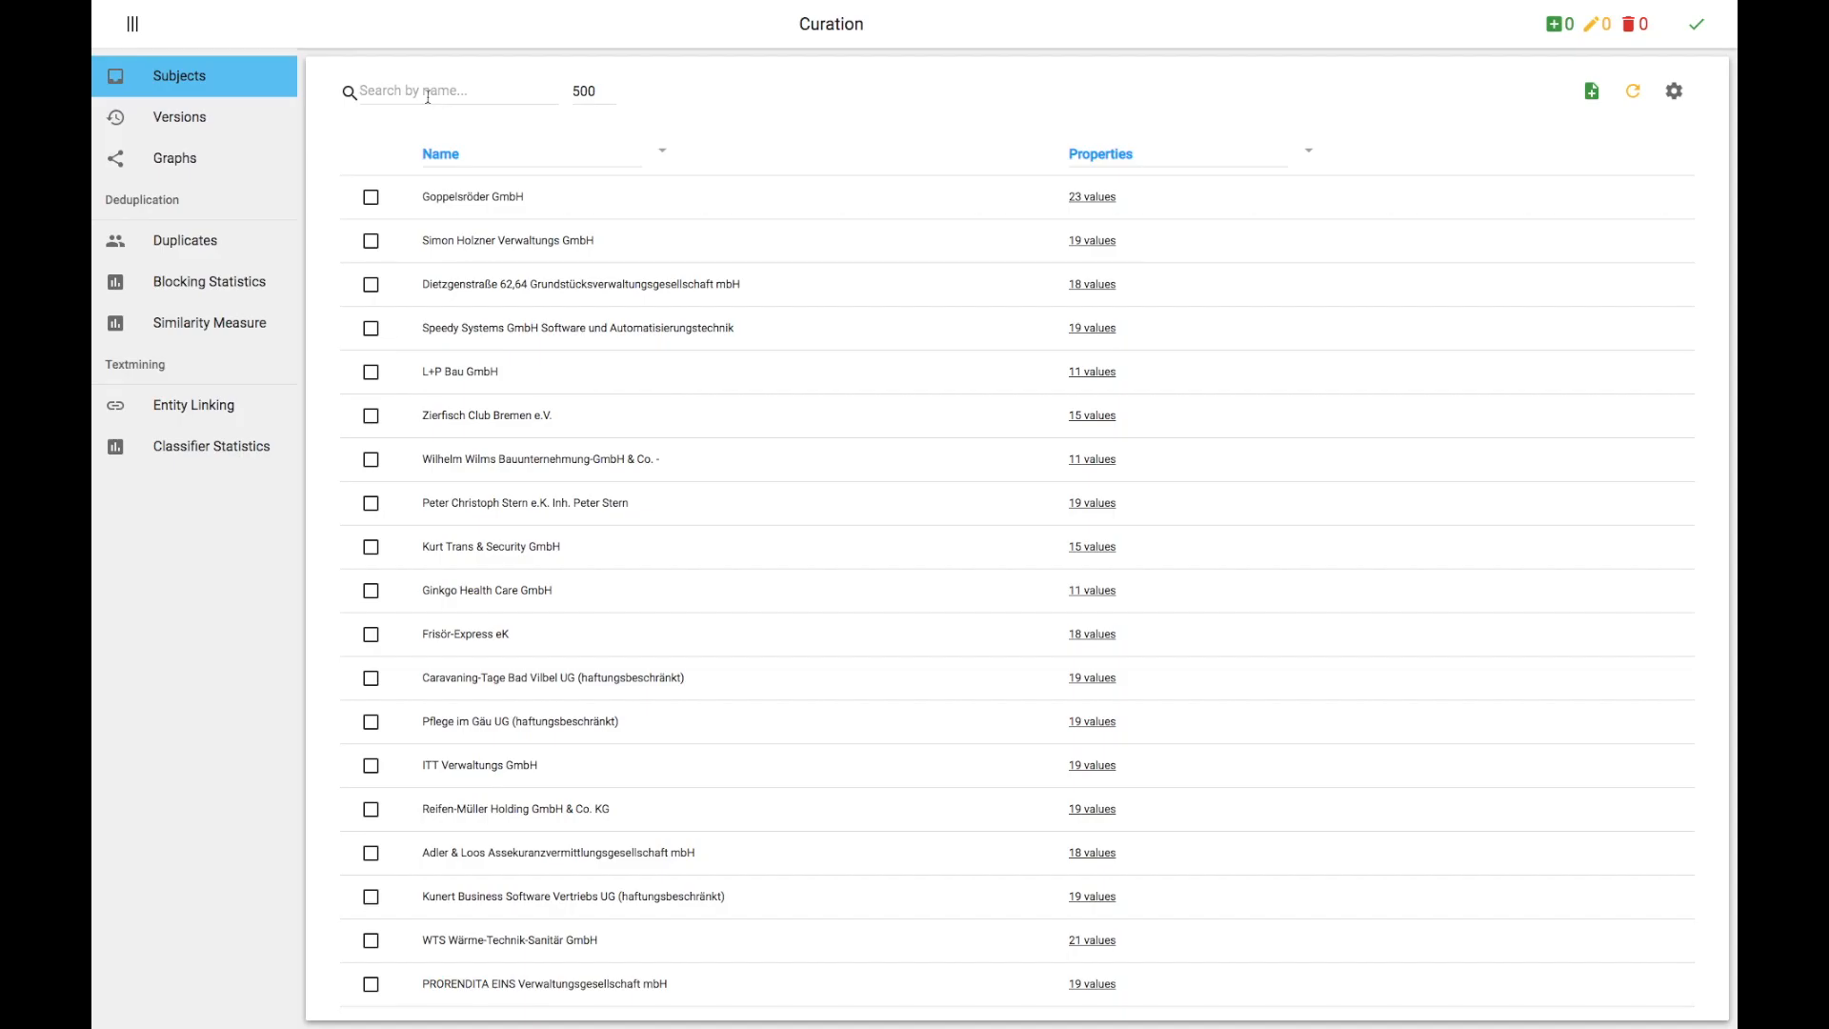
# Step: Search again for volkswagen ag and expand its properties to check the committed change
pyautogui.click(458, 91)
pyautogui.write('volkswagen ag')
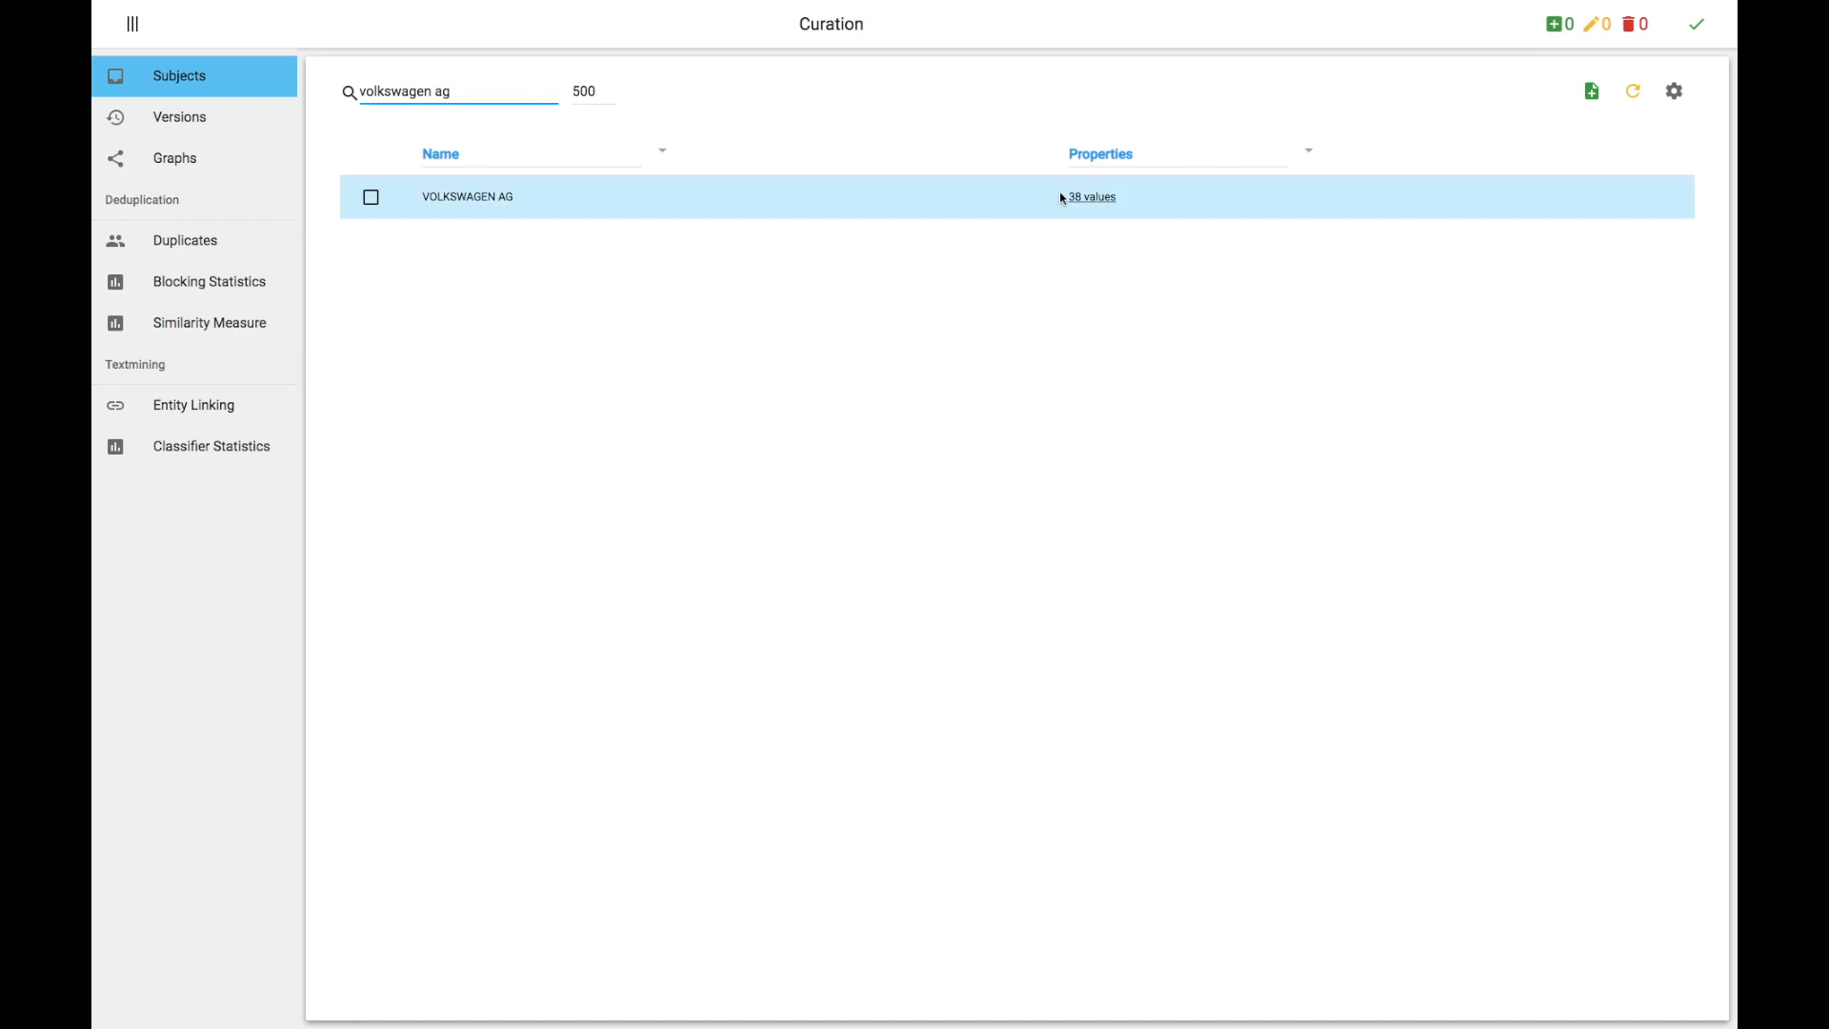
pyautogui.click(1094, 198)
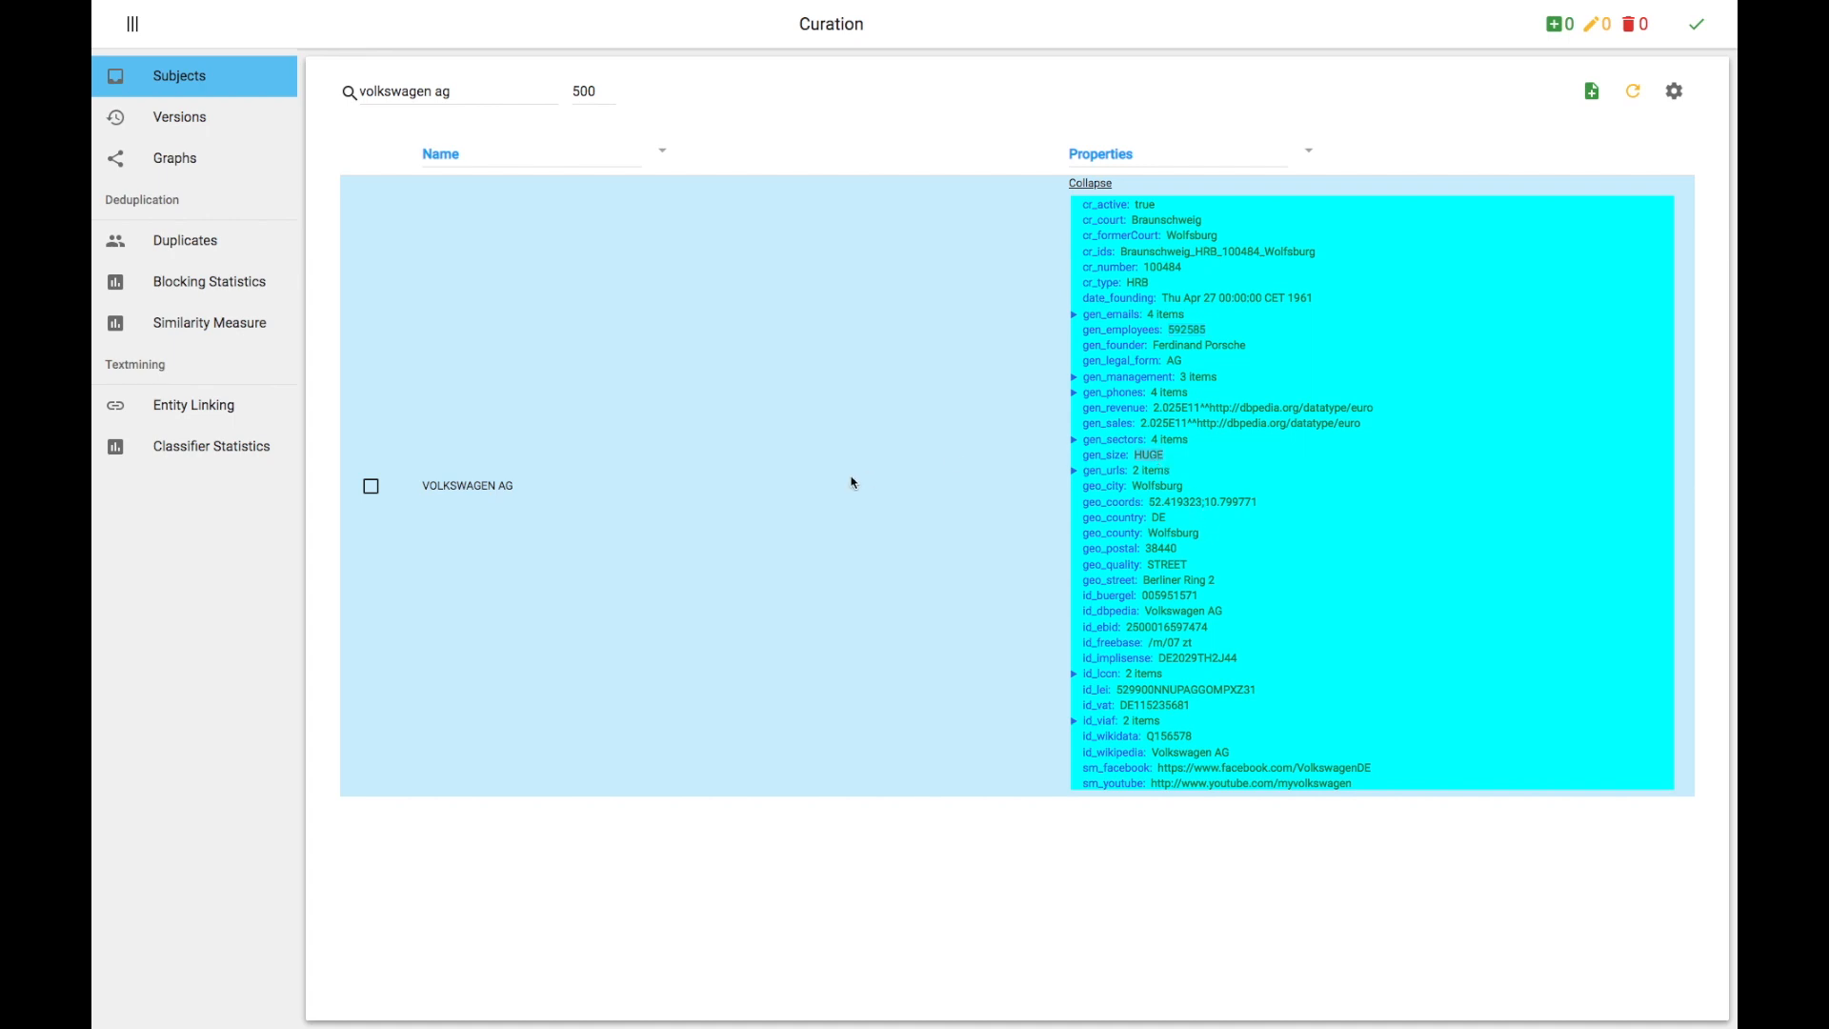
# Step: Open the graph of VOLKSWAGEN AG and view the properties of the unnamed node beside it
pyautogui.click(374, 491)
pyautogui.click(1553, 105)
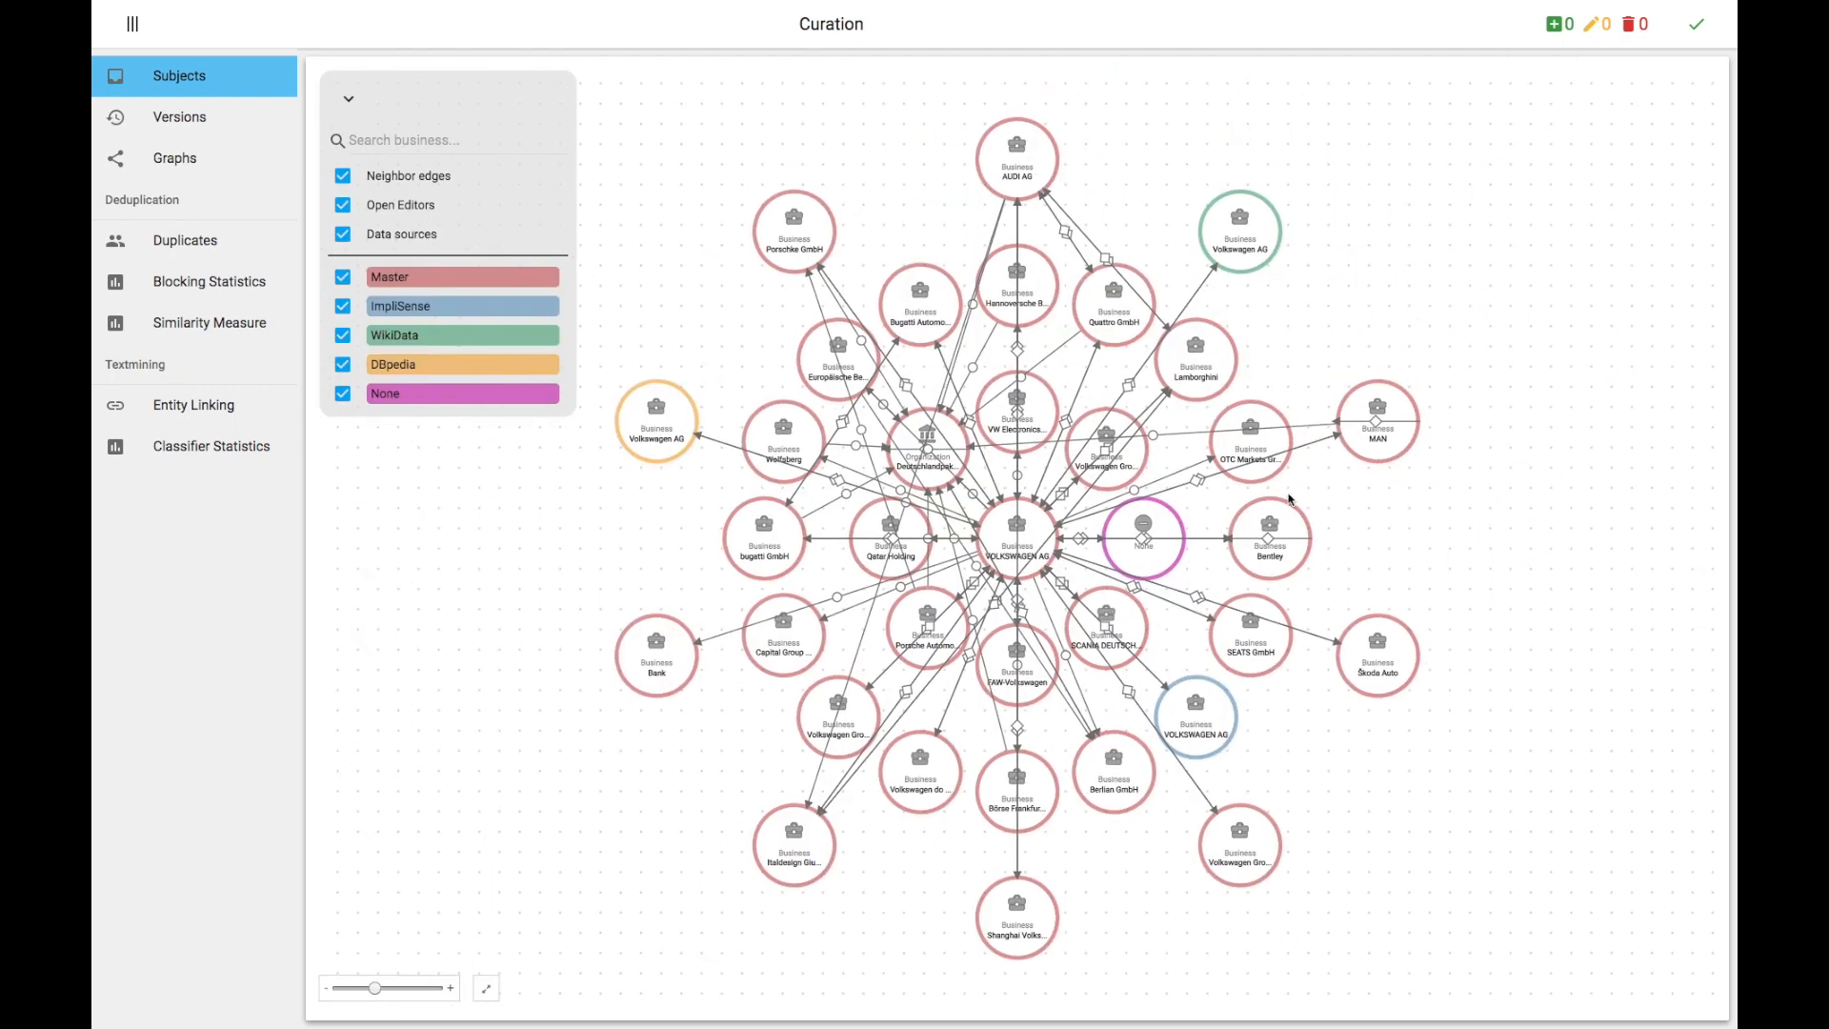
pyautogui.click(1170, 565)
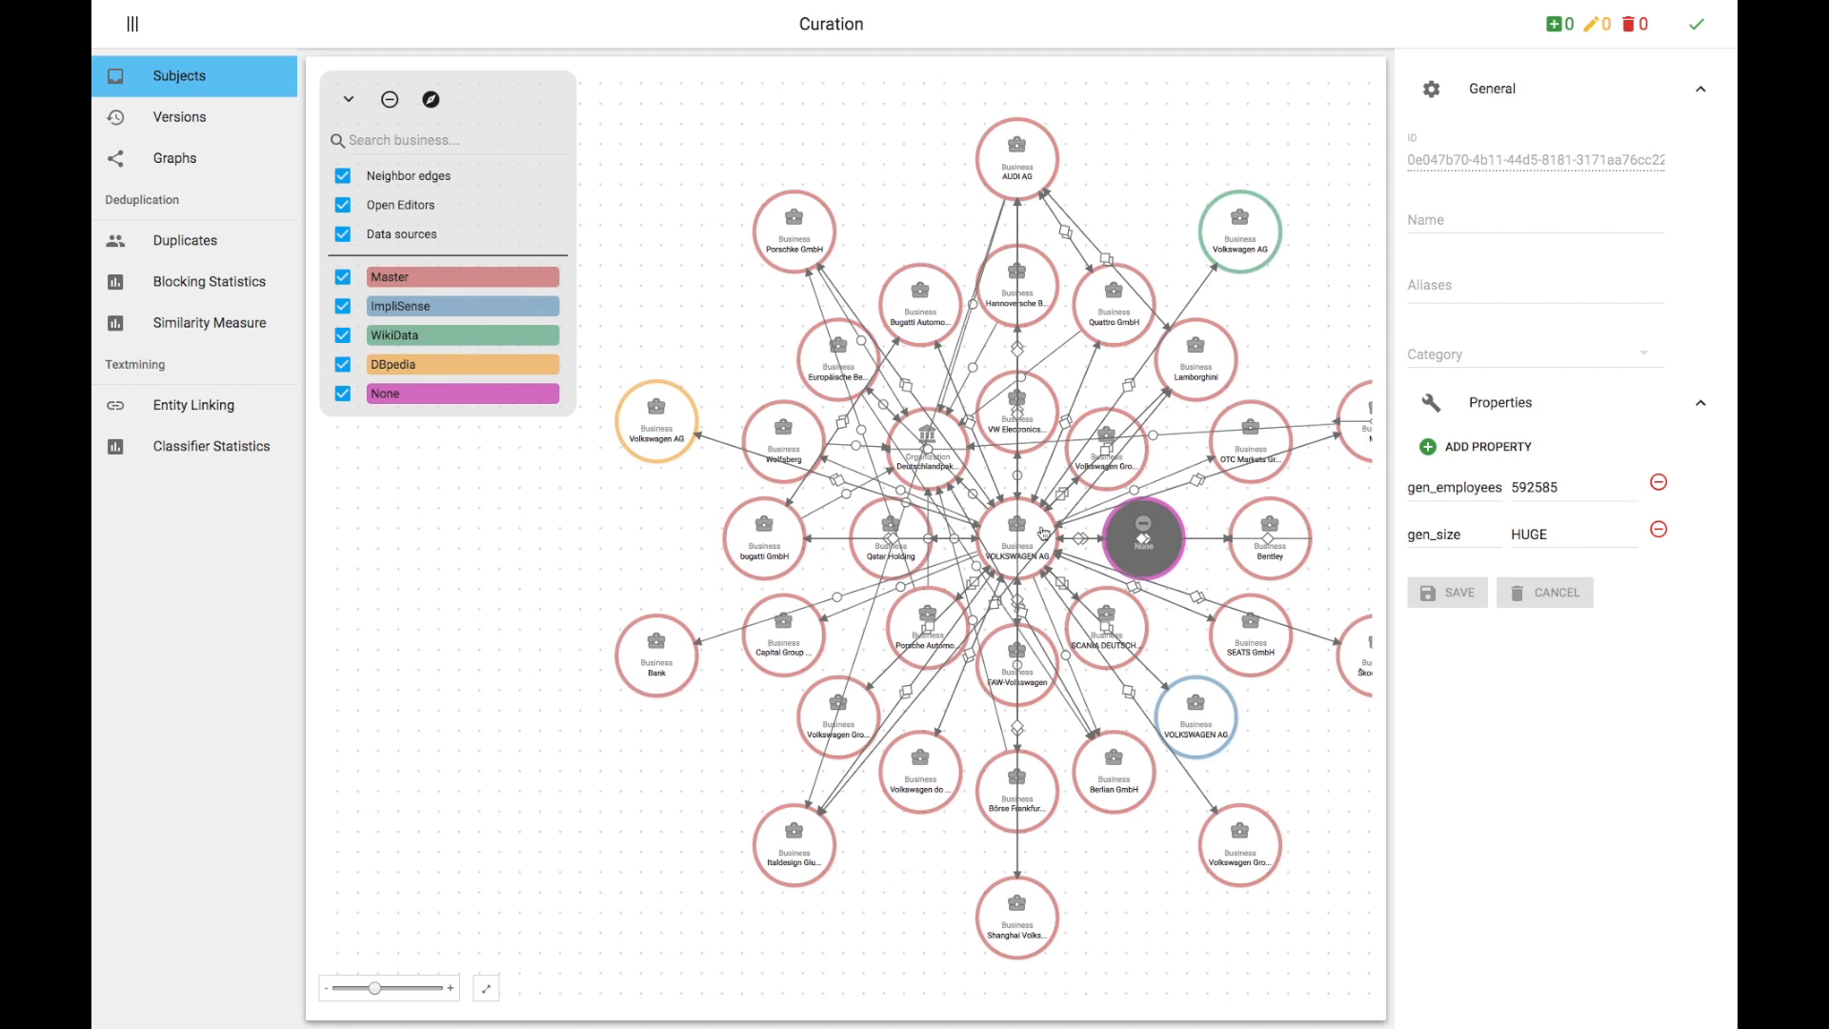
# Step: Select the central VOLKSWAGEN AG node and scroll through its aliases and properties
pyautogui.click(1002, 540)
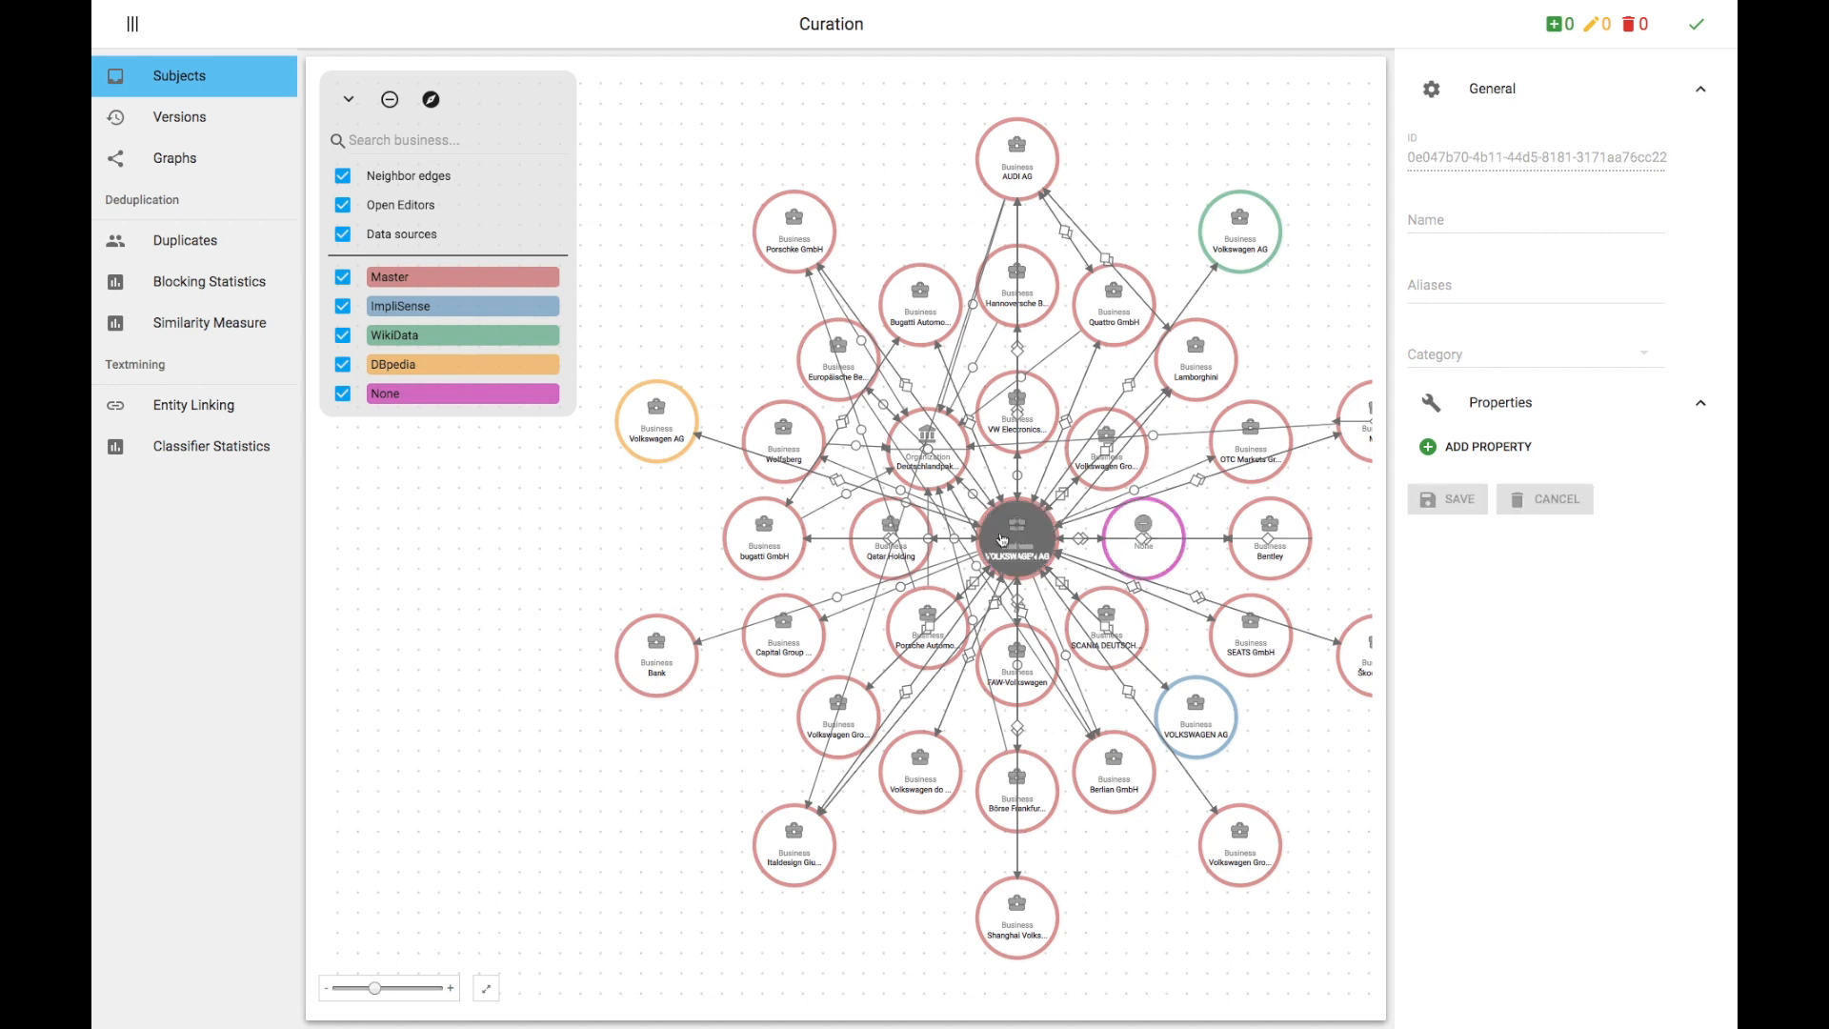
pyautogui.scroll(-10, 1444, 633)
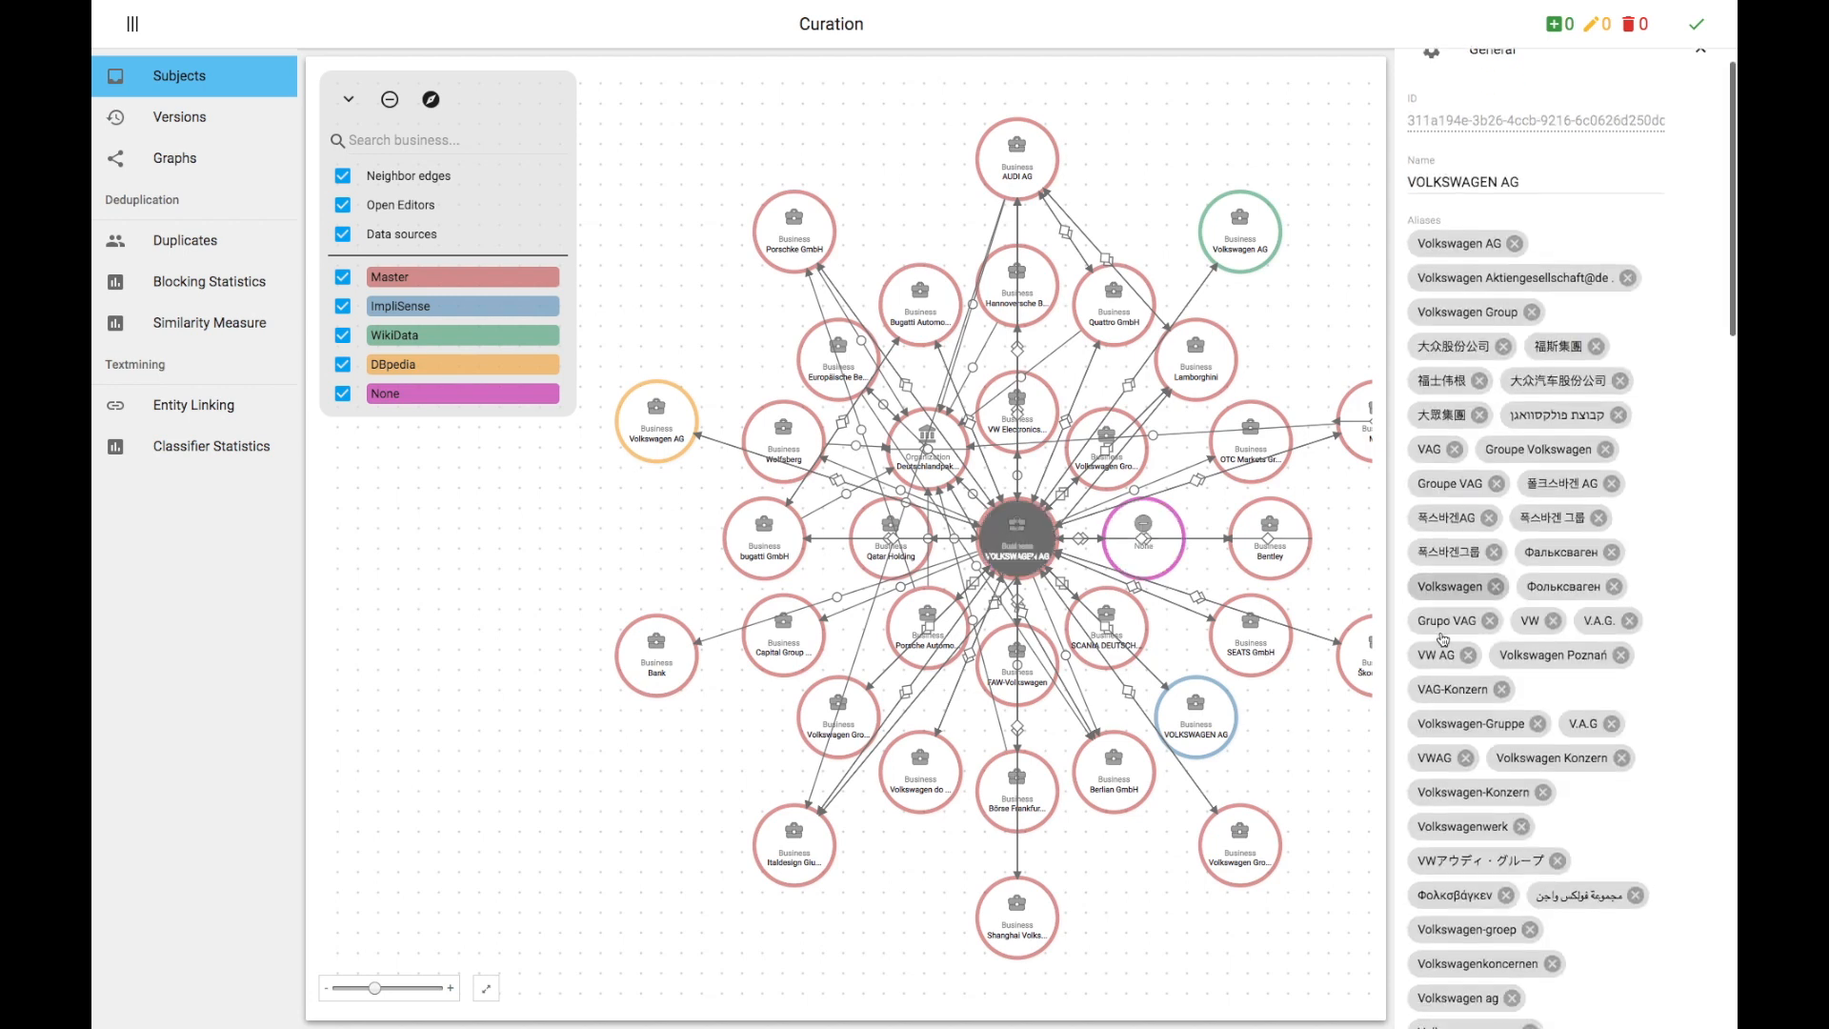
pyautogui.scroll(-5, 1443, 638)
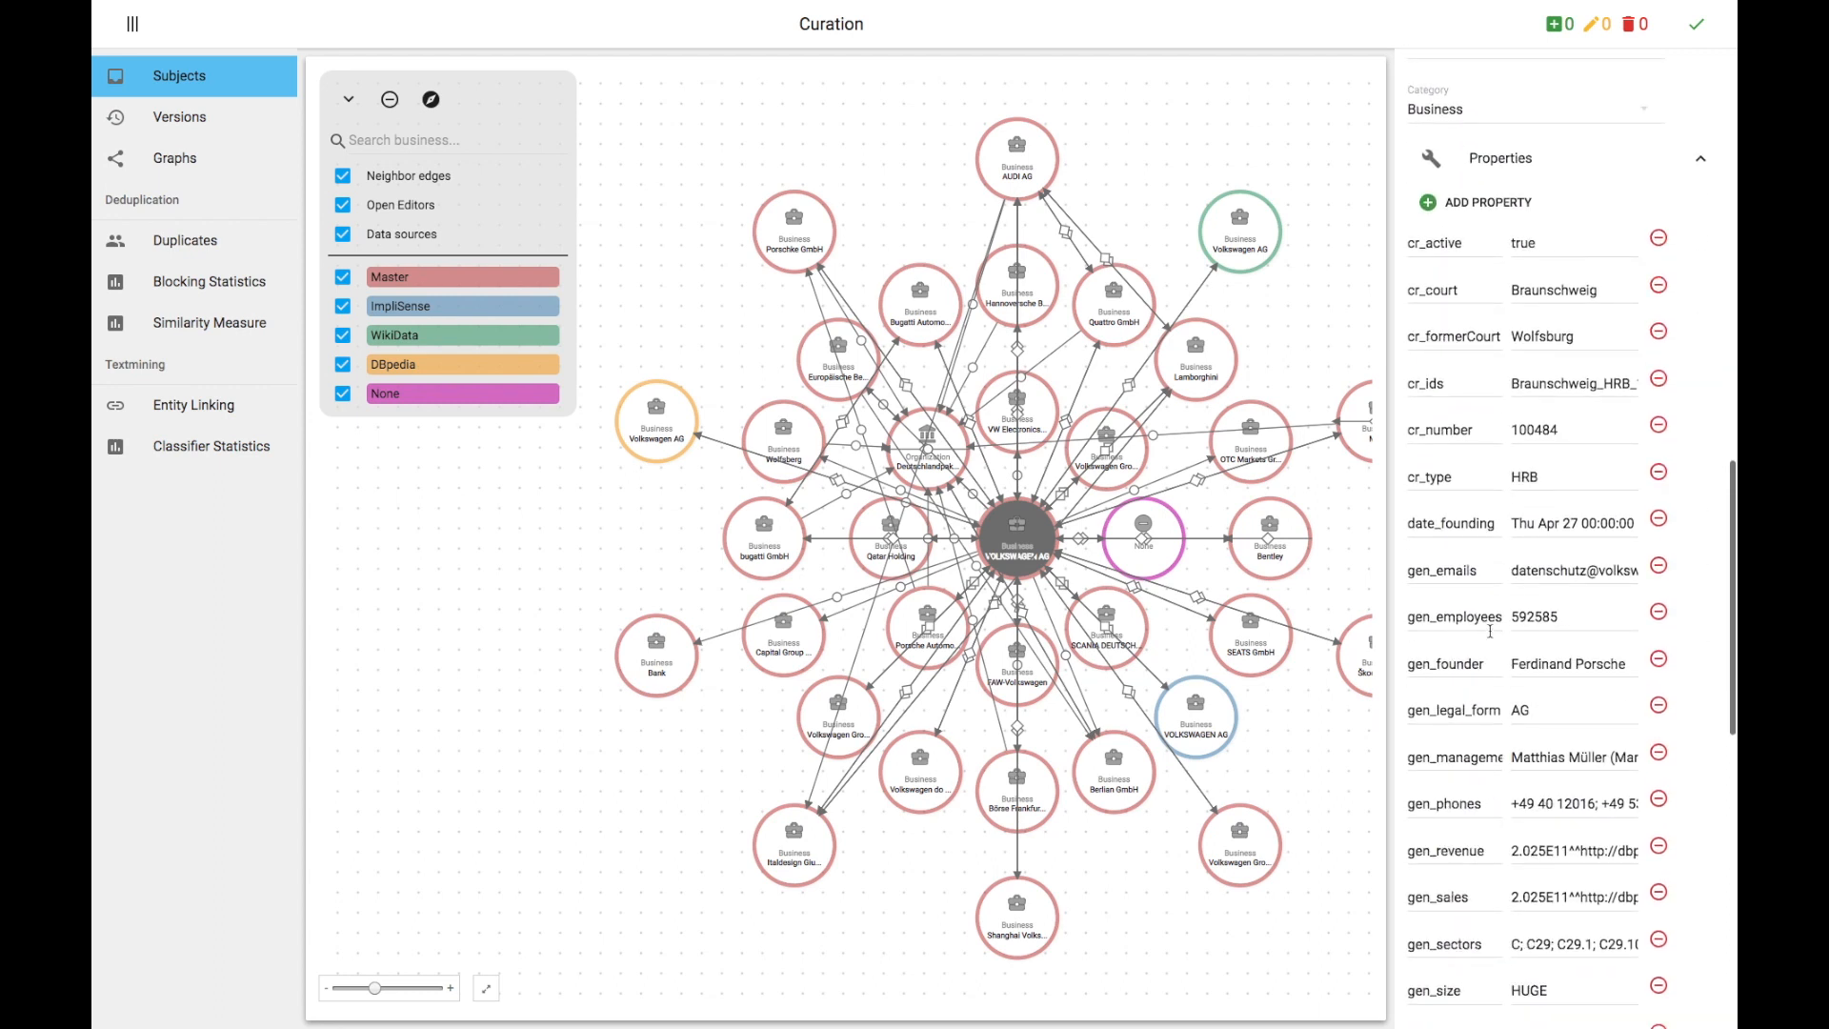
pyautogui.scroll(-3, 1574, 657)
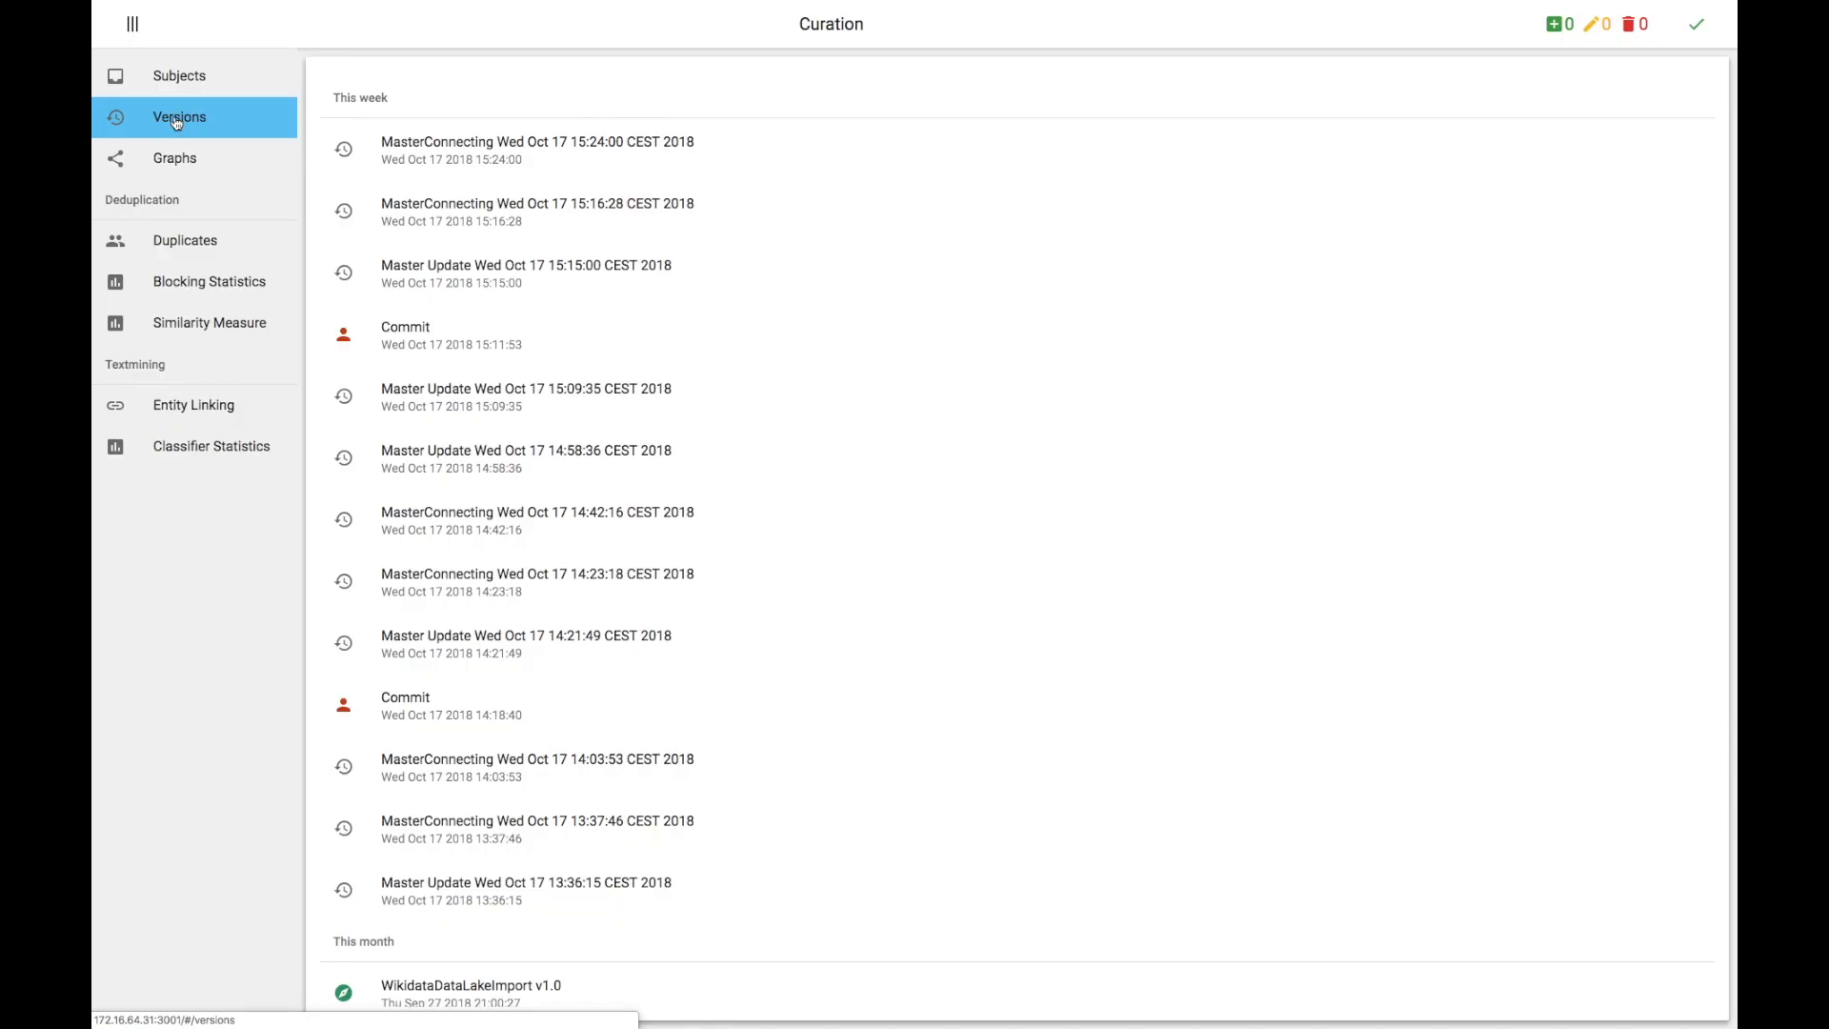
# Step: In the version history, view the MasterConnecting 15:24:00 version, then show the difference for the Master Update 15:15:00 version
pyautogui.click(468, 143)
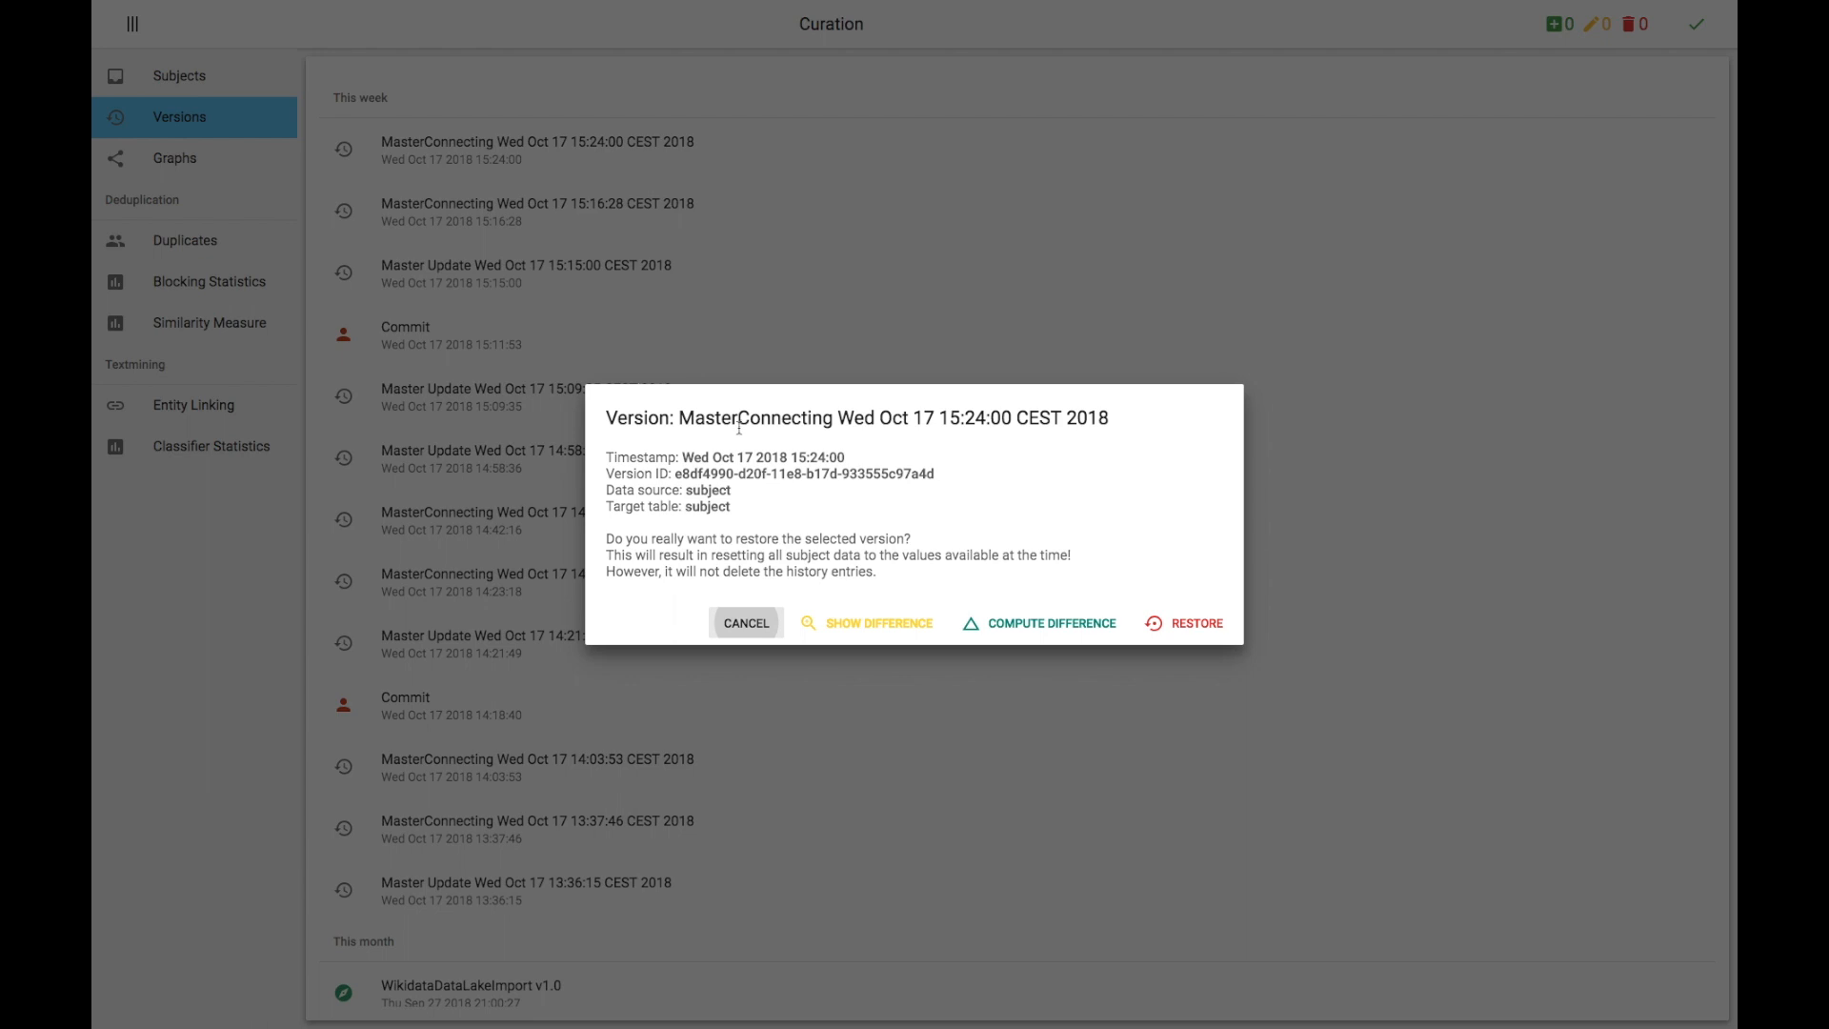
pyautogui.click(746, 624)
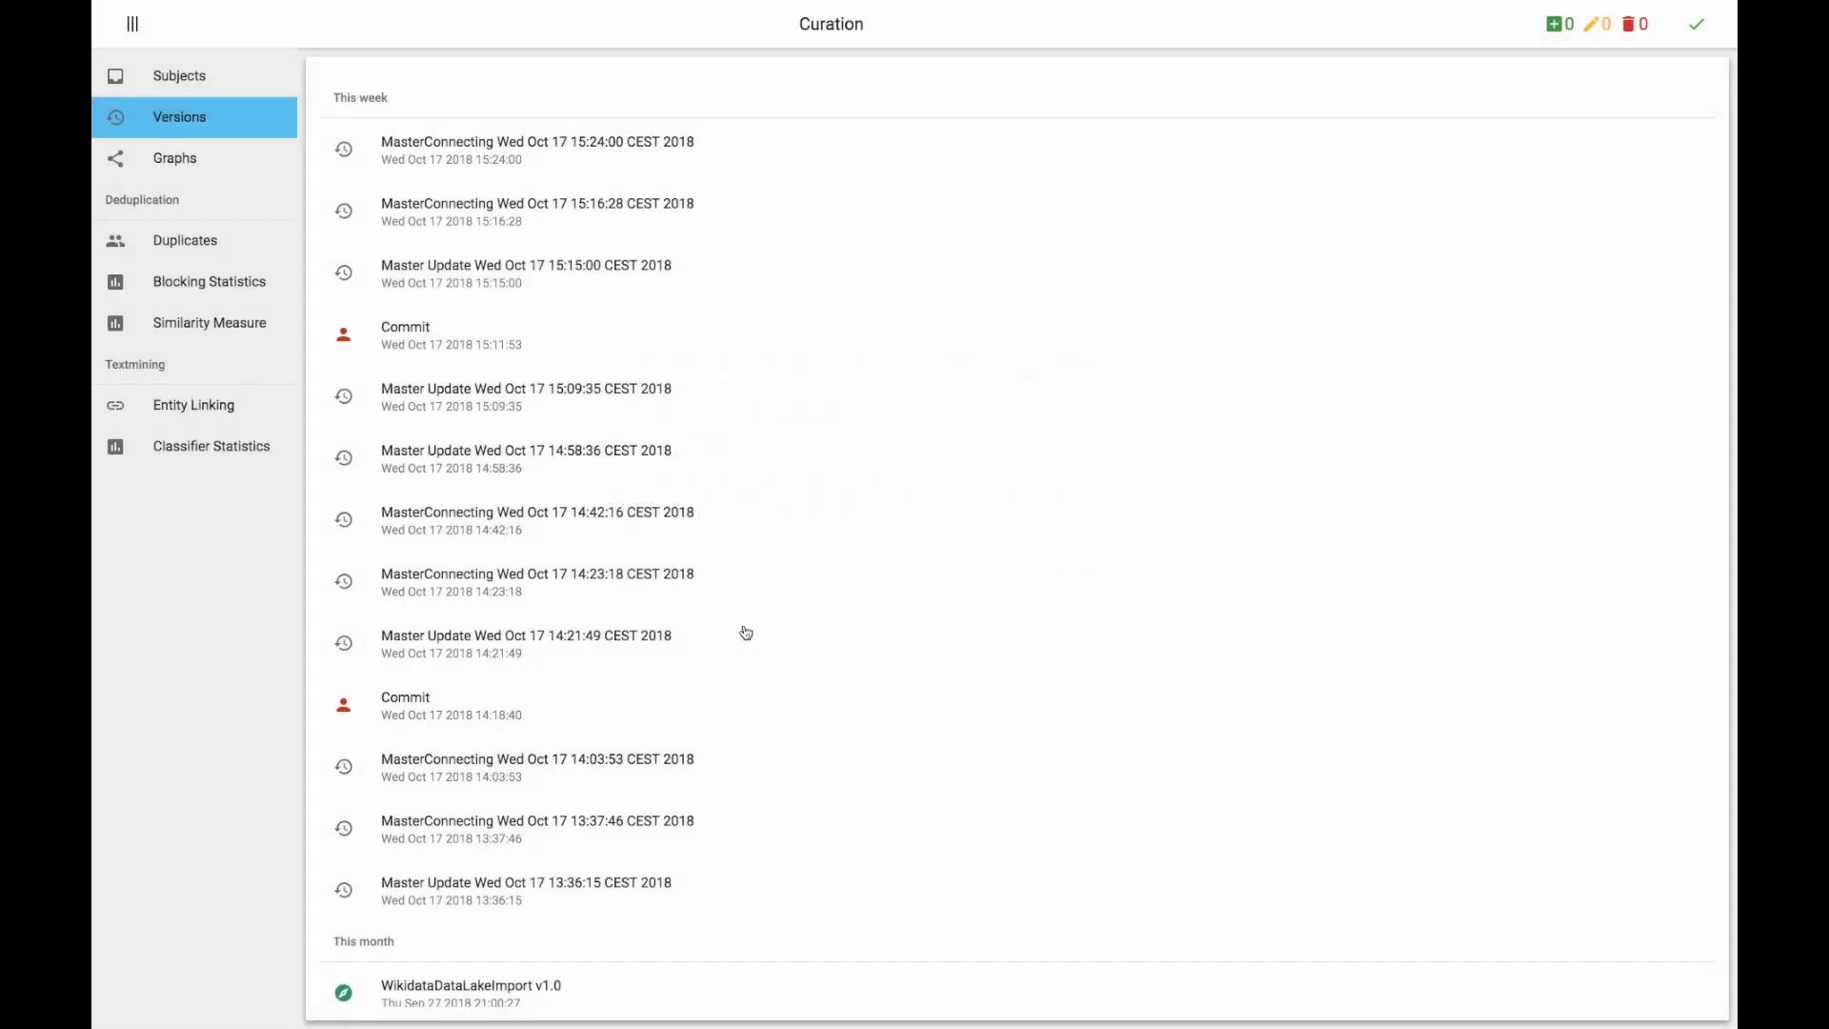
pyautogui.click(622, 267)
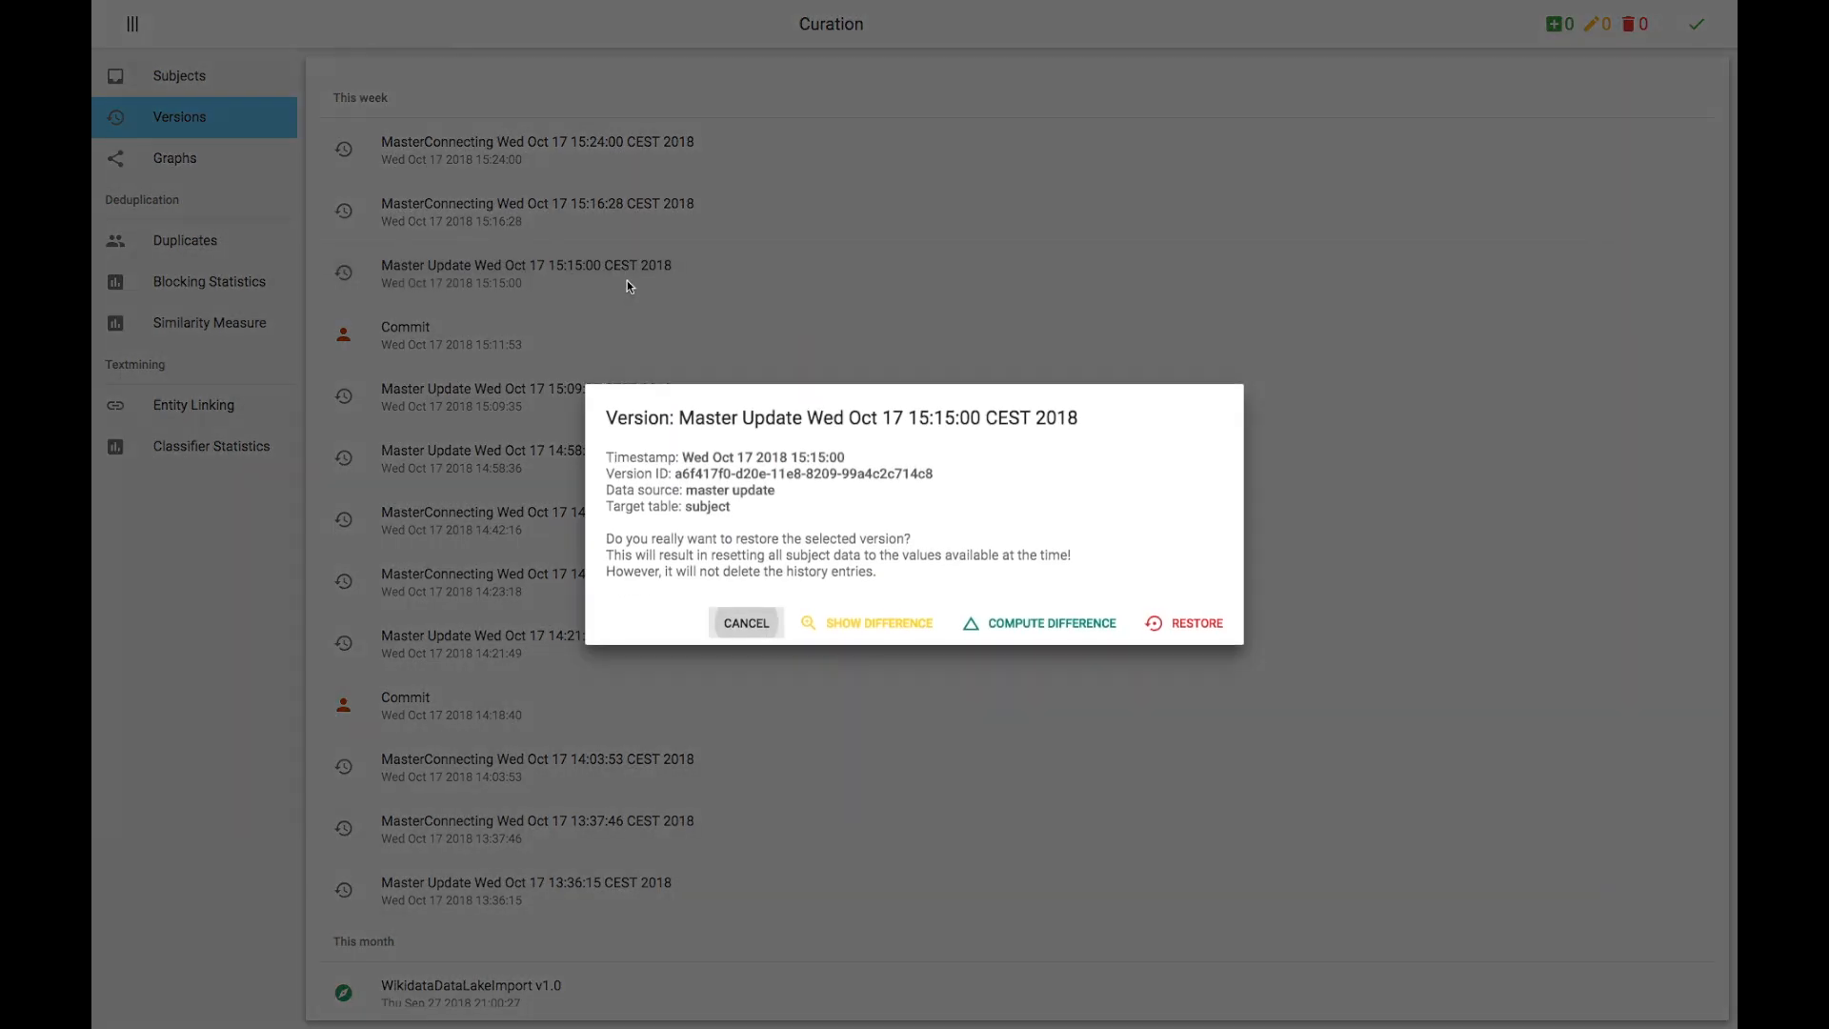
pyautogui.click(857, 624)
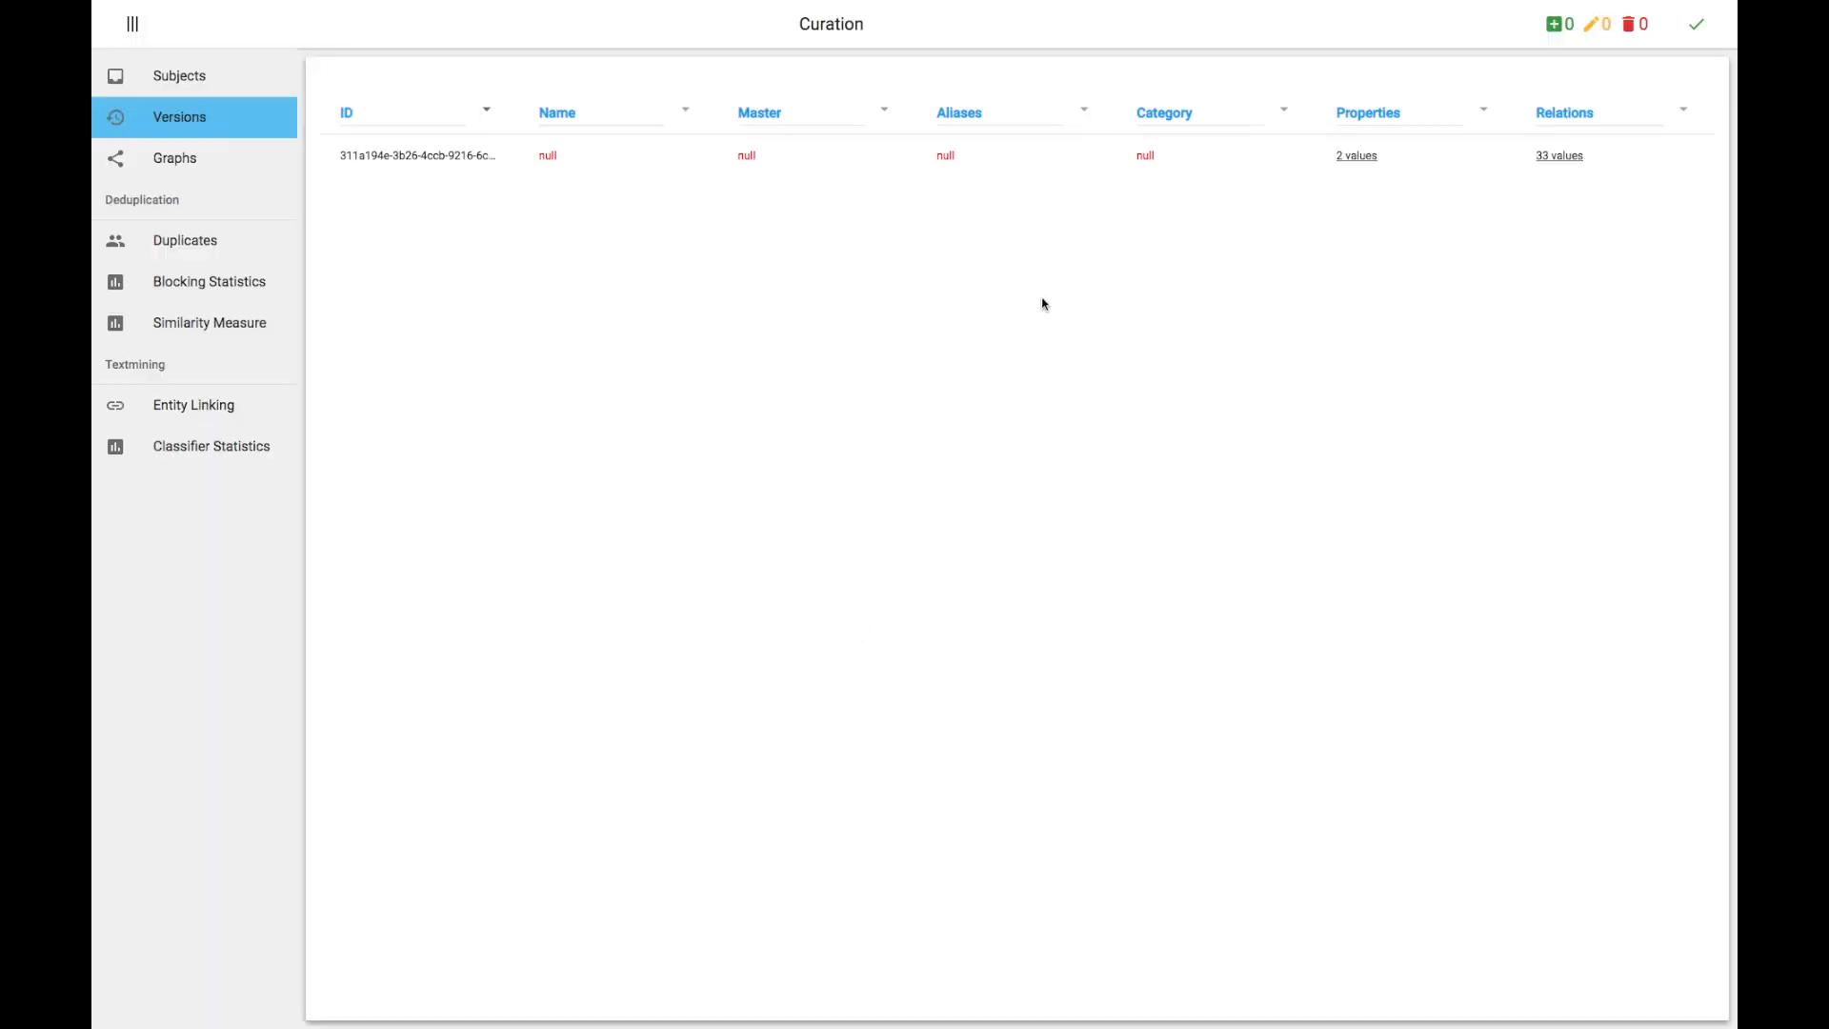
# Step: Expand the gen_size and gen_employees properties in the version difference
pyautogui.click(1355, 157)
pyautogui.click(1344, 168)
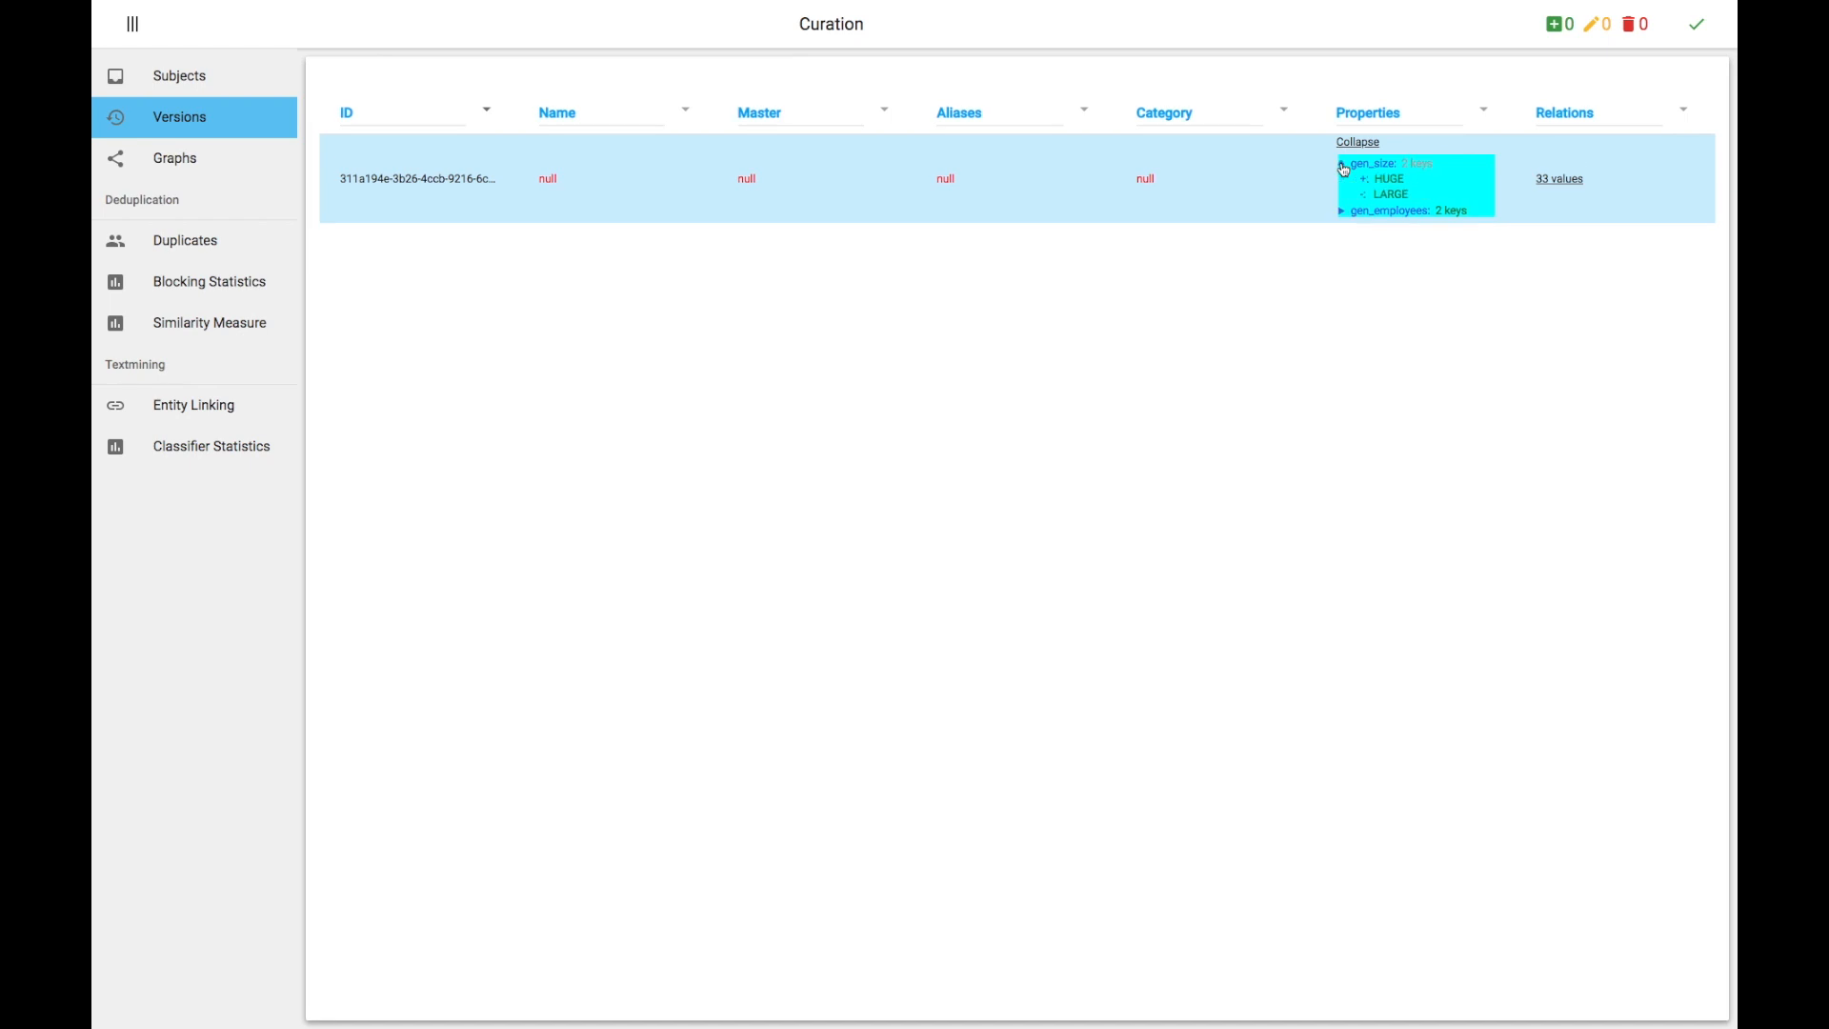
pyautogui.click(1344, 211)
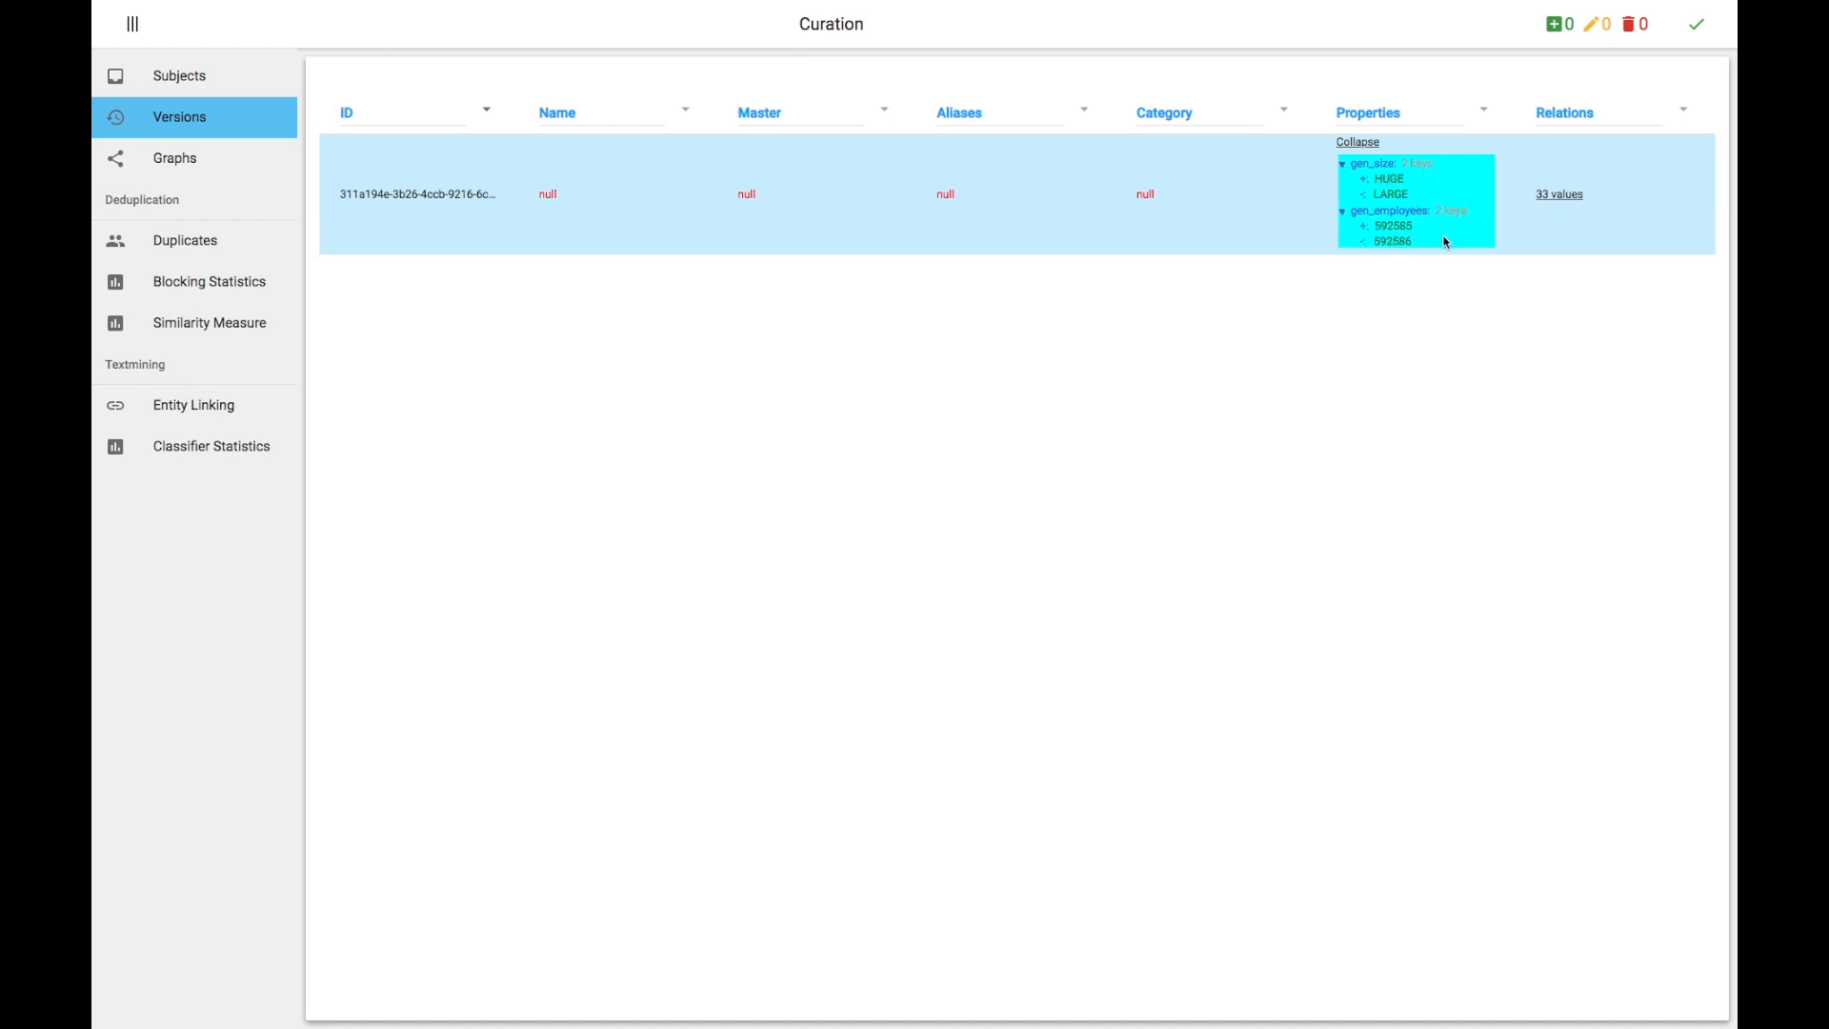
# Step: Return to the versions list and scroll through the older versions
pyautogui.click(240, 120)
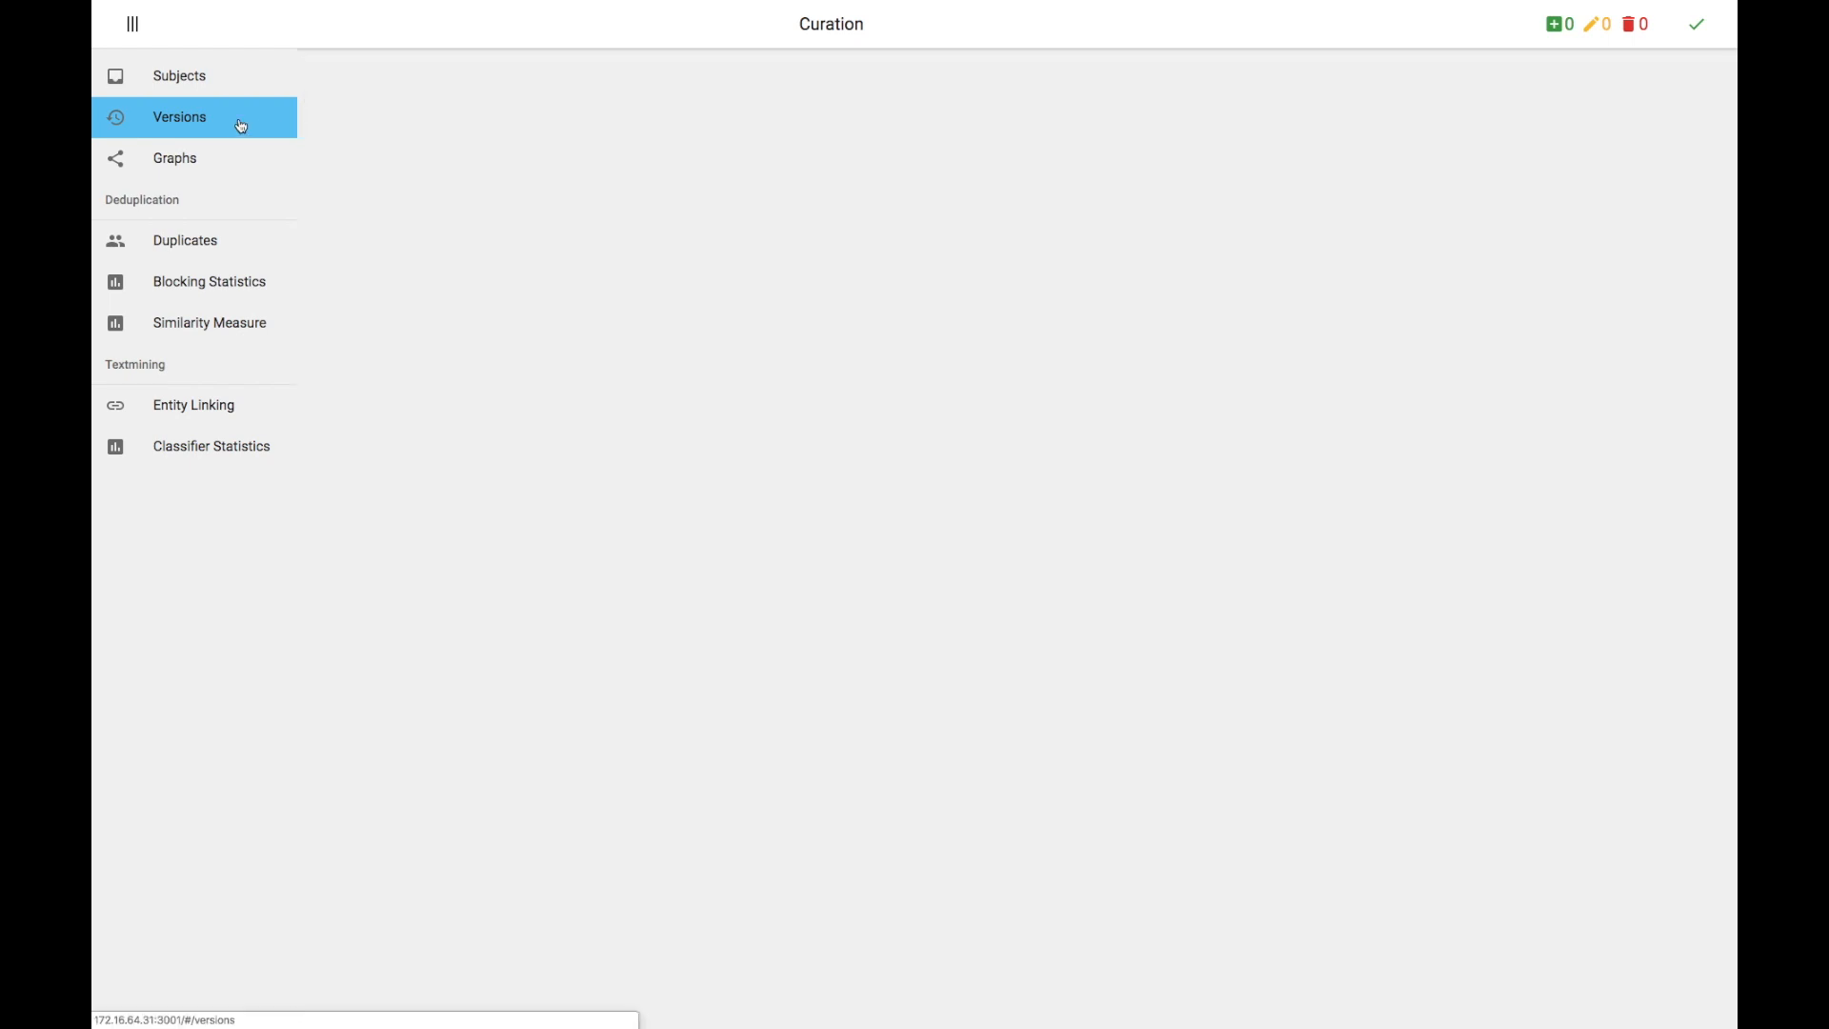
pyautogui.scroll(-13, 820, 489)
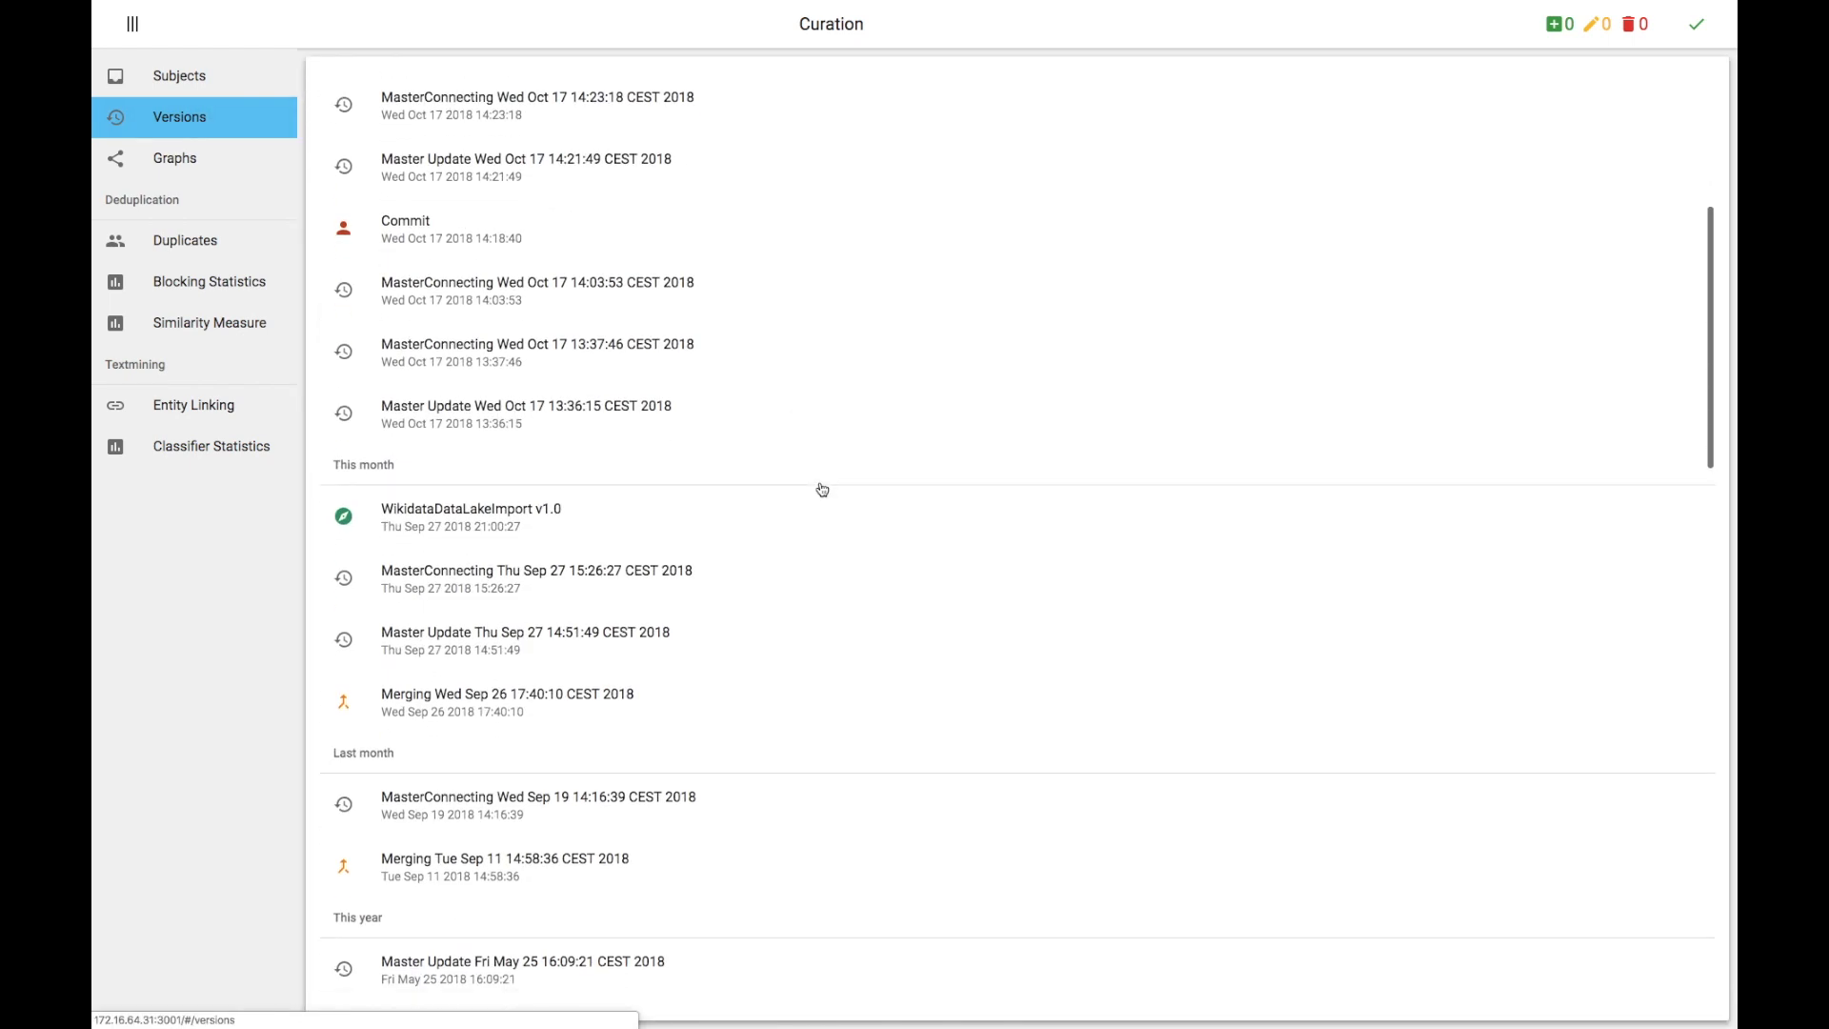
pyautogui.scroll(-12, 820, 489)
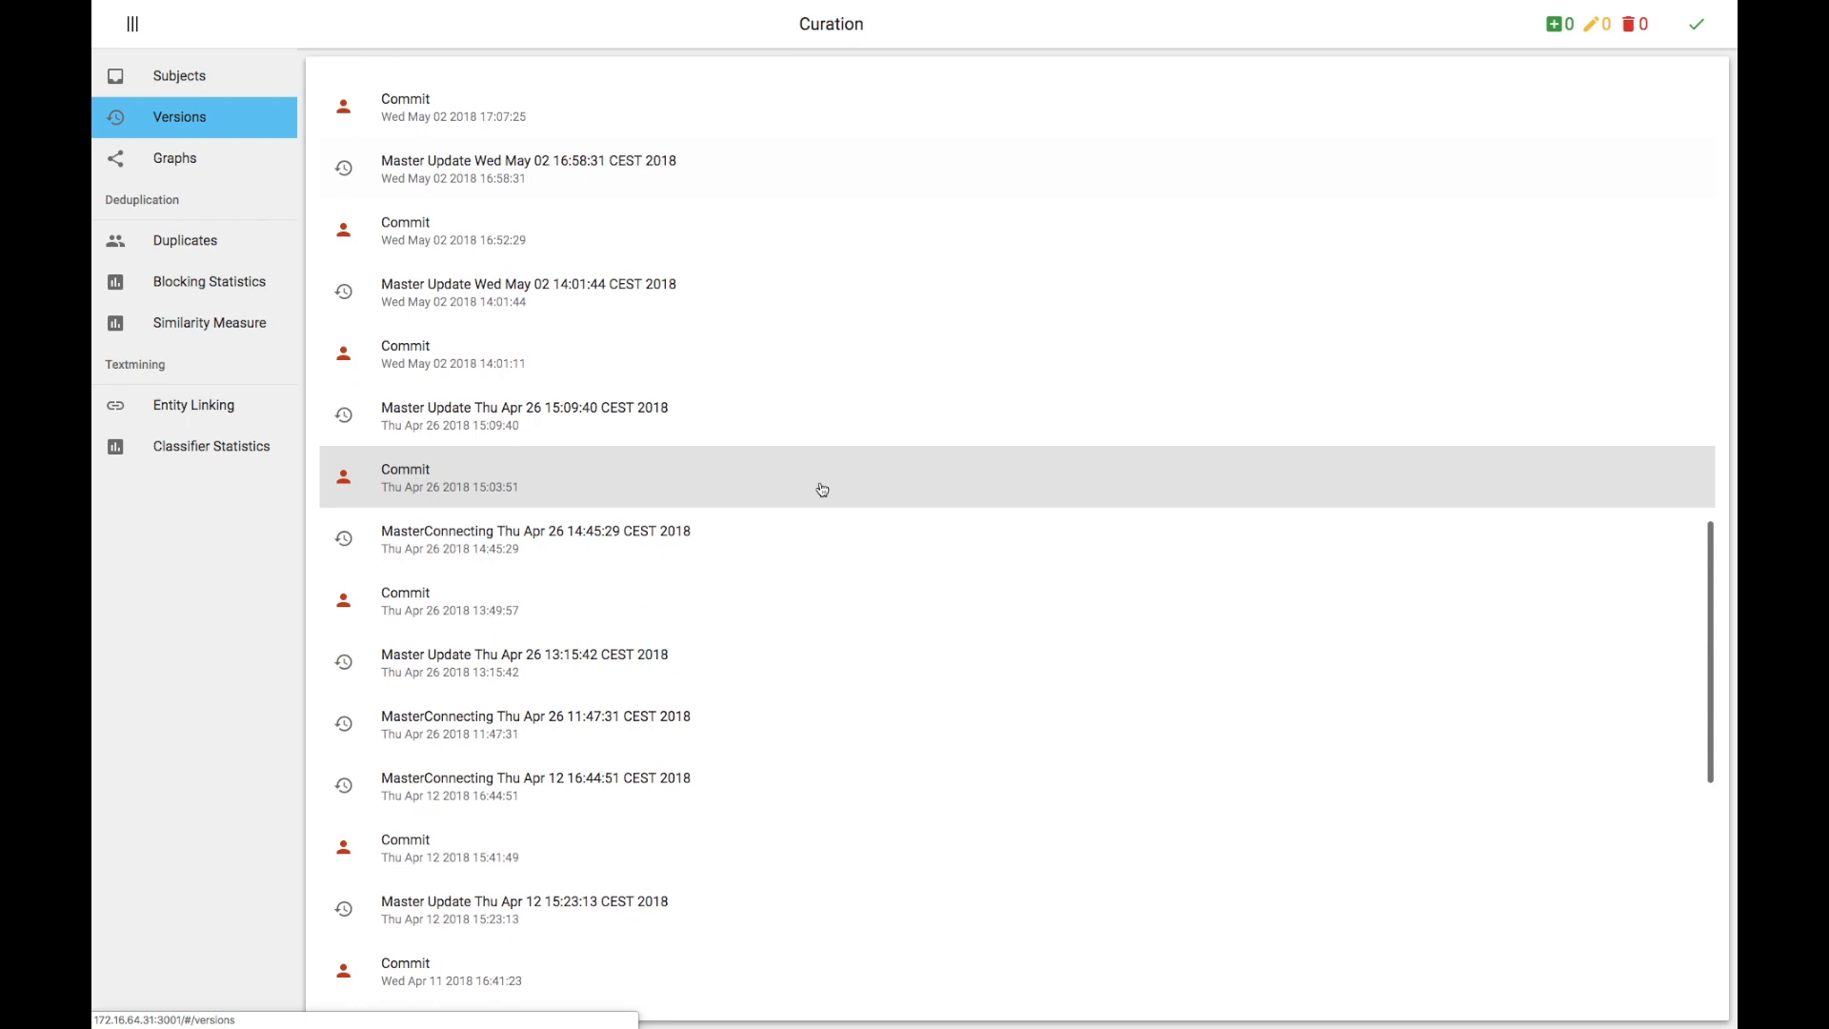
pyautogui.scroll(-1, 822, 490)
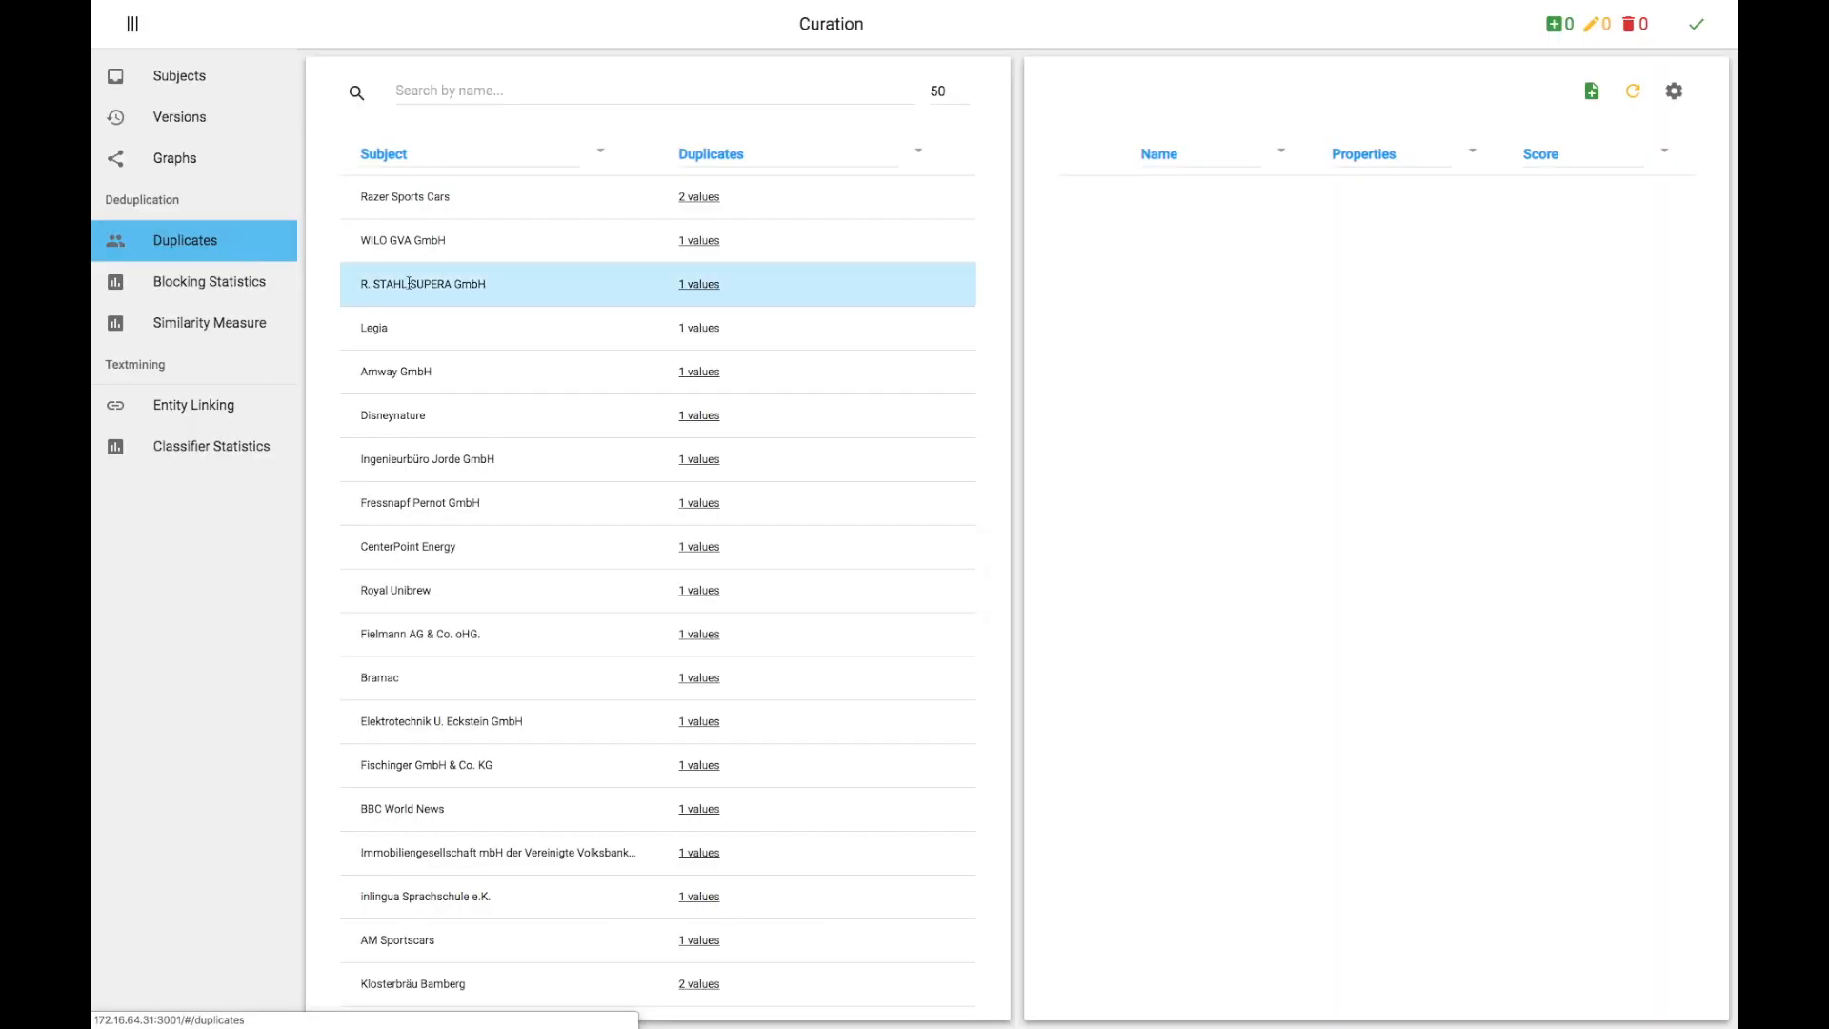
# Step: In Duplicates, expand the R. STAHL SUPERA GmbH subject, its R. Stahl duplicate's properties and its own properties
pyautogui.click(412, 283)
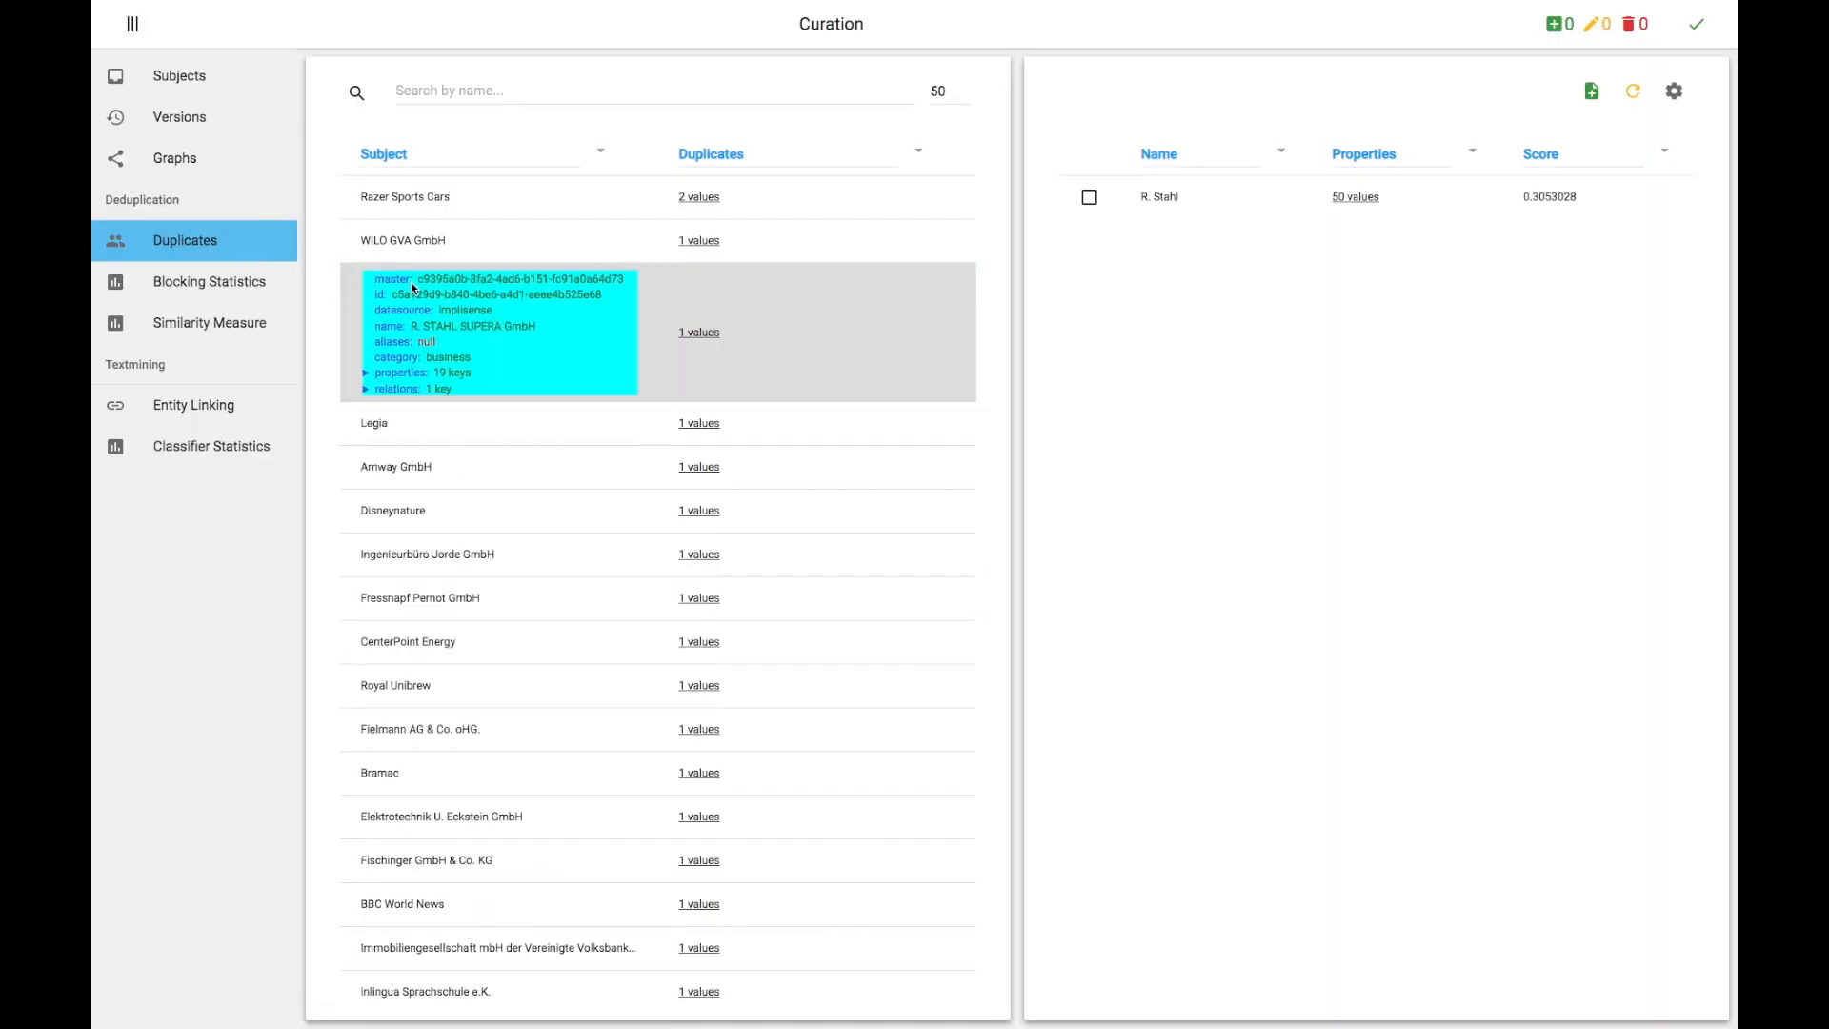
pyautogui.click(1355, 197)
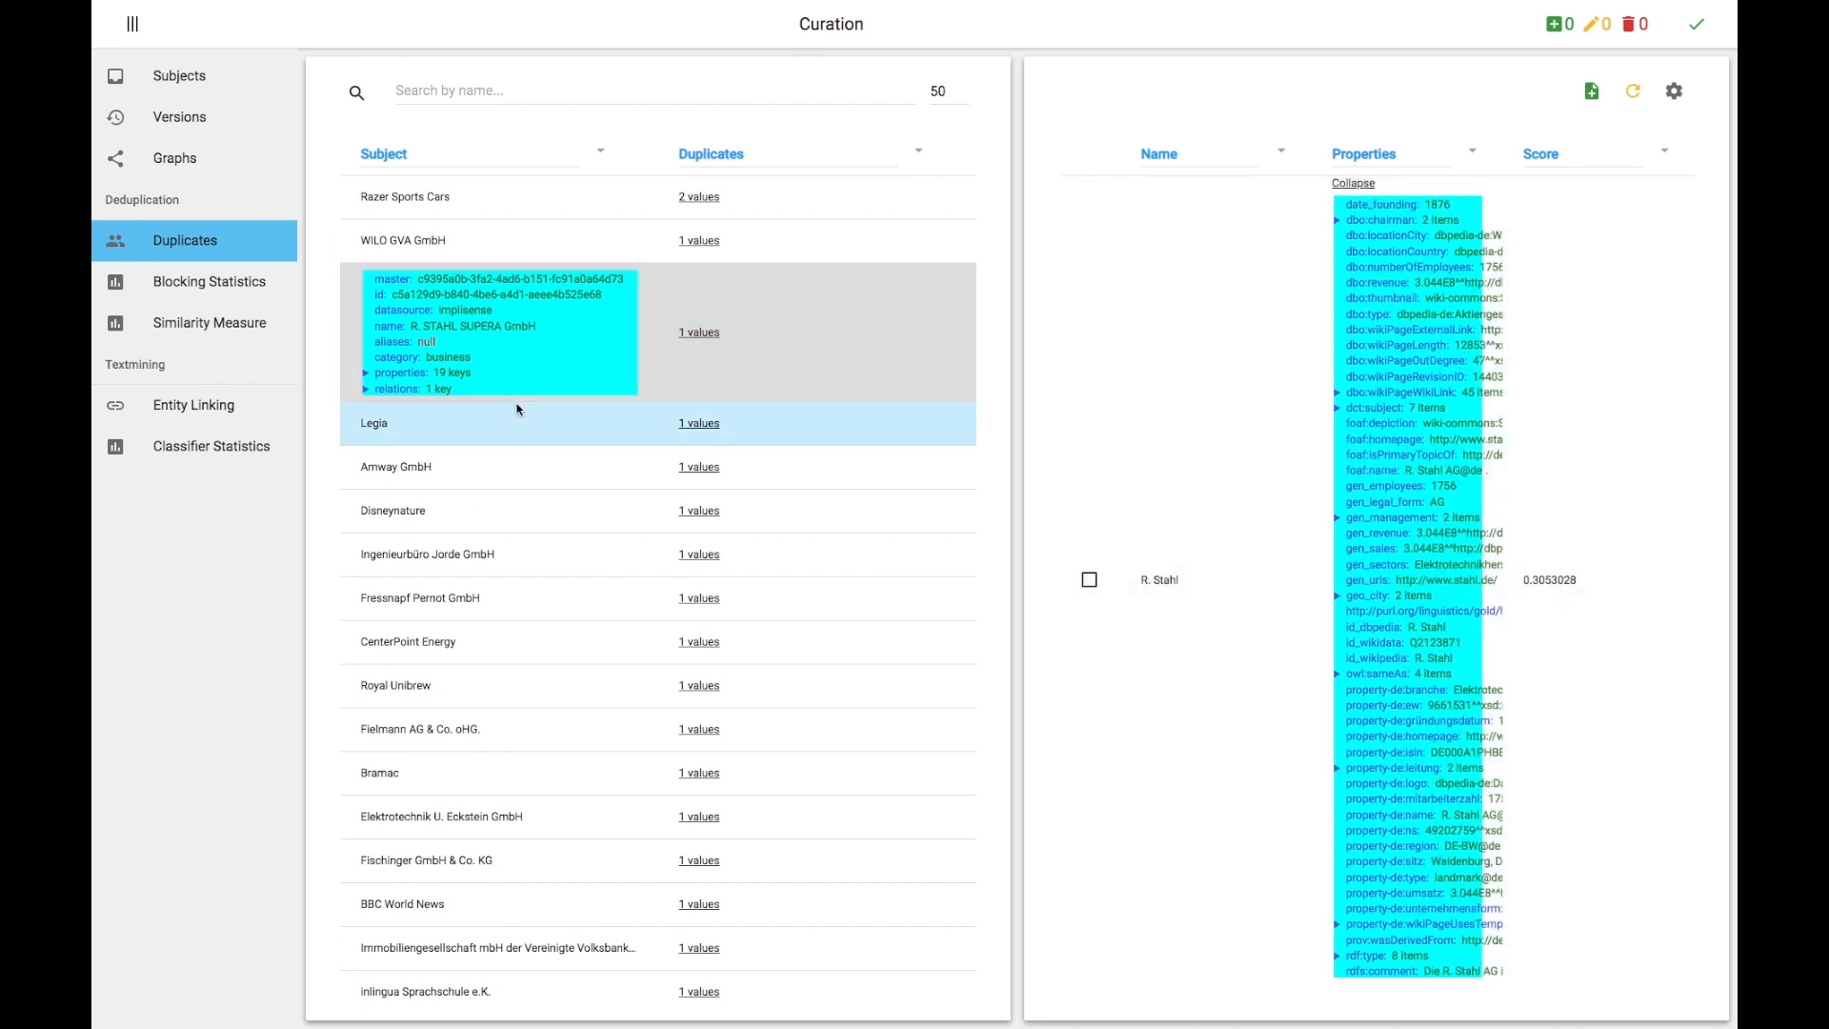
pyautogui.click(365, 375)
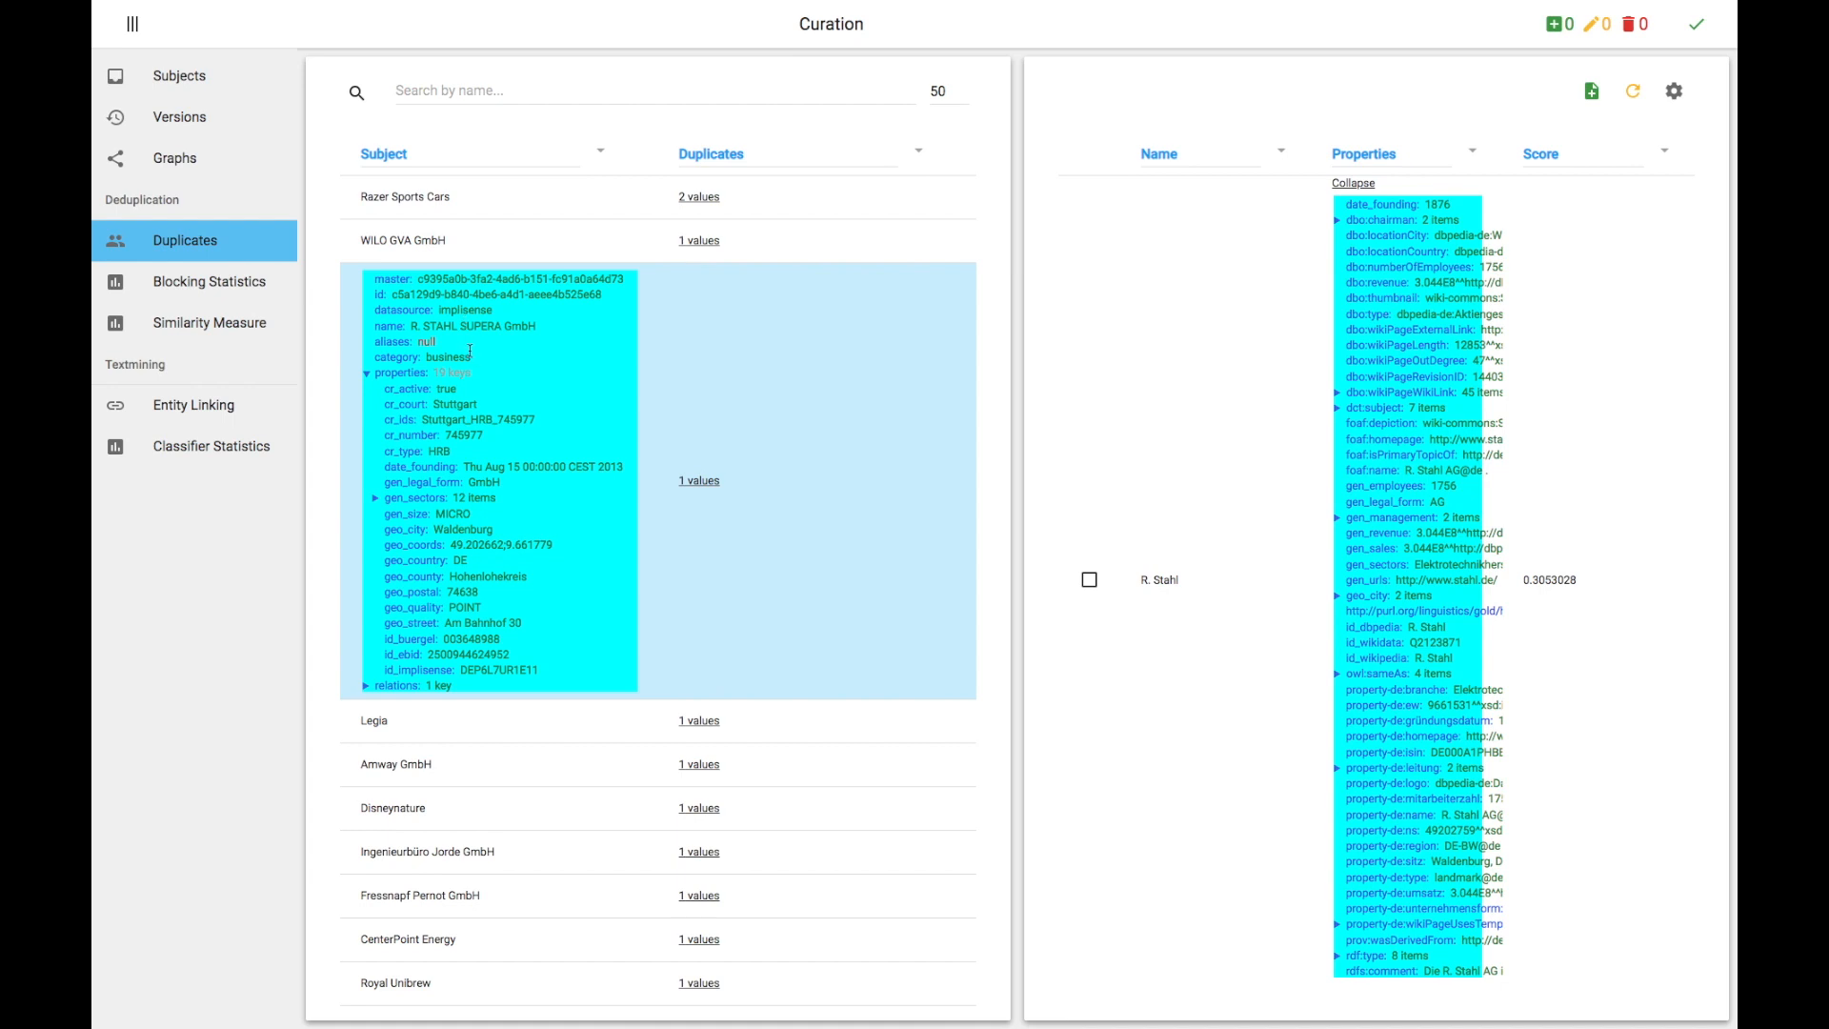
# Step: Search the duplicates list for Deutschland
pyautogui.scroll(-2, 470, 350)
pyautogui.scroll(2, 470, 351)
pyautogui.click(490, 85)
pyautogui.write('Deutschland')
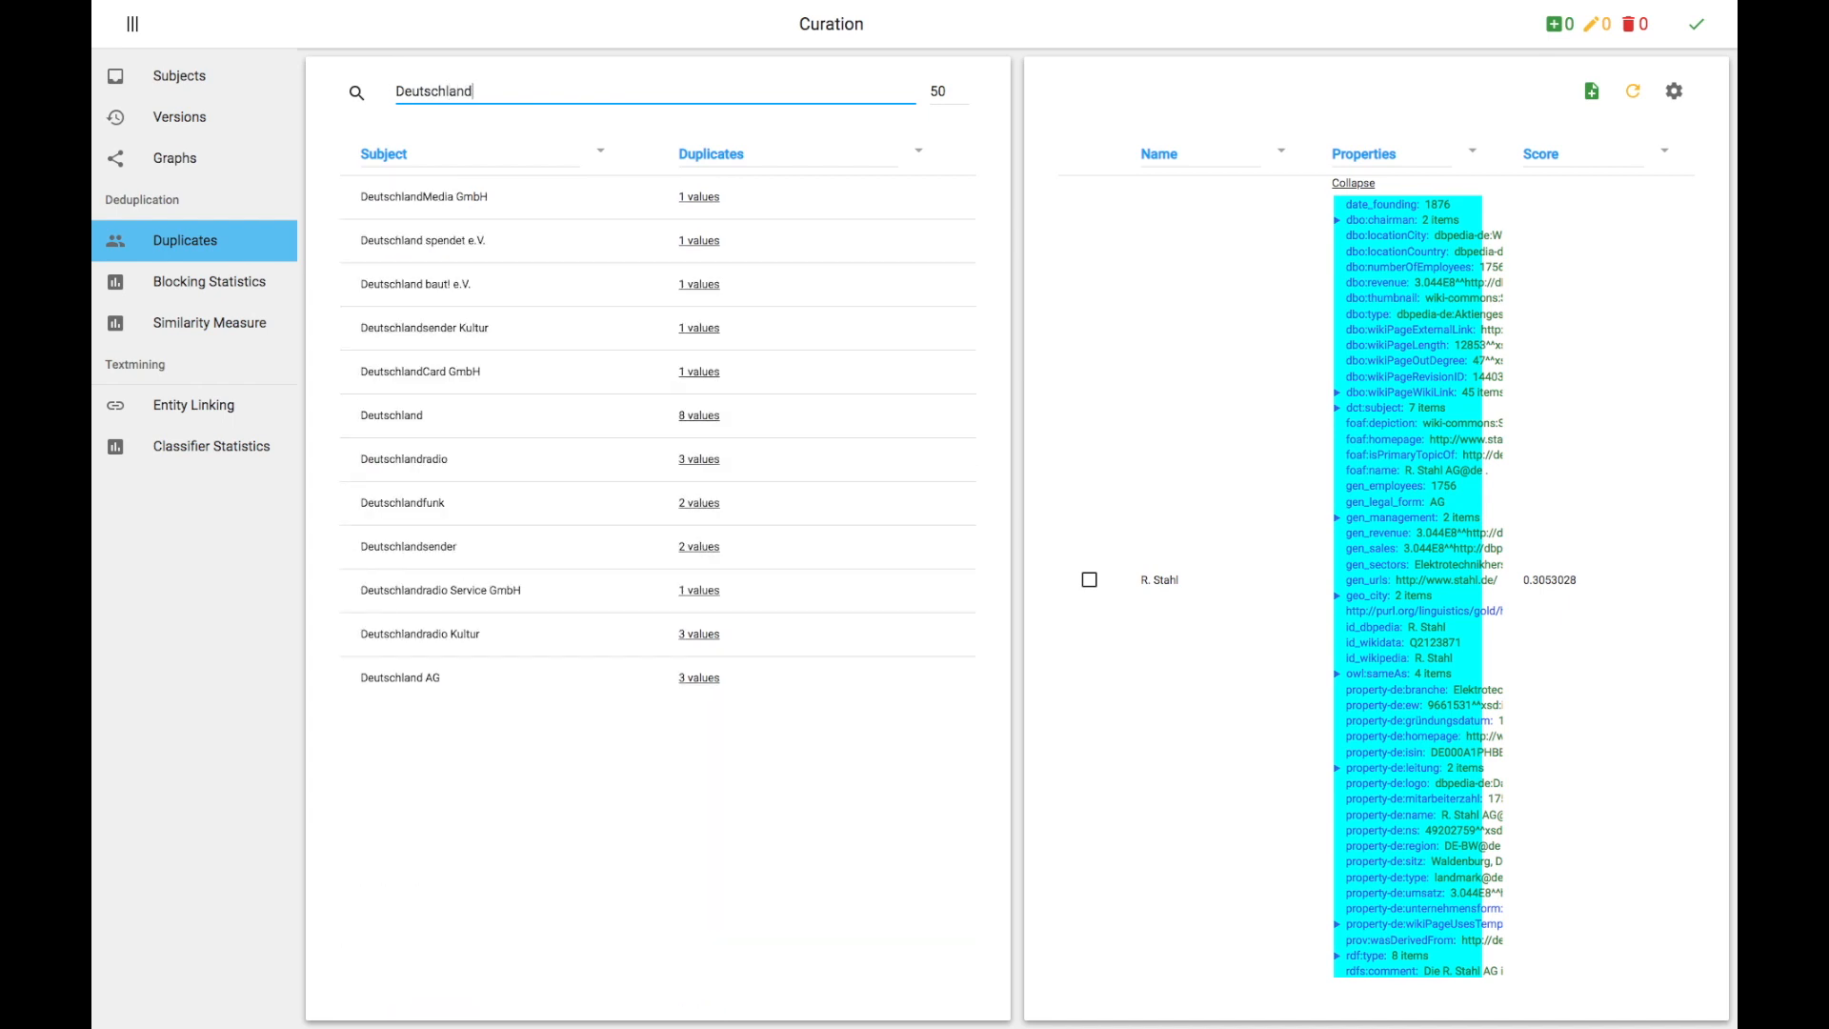
# Step: Expand the Deutschland subject's duplicates and open each of its eight duplicate entries
pyautogui.click(468, 424)
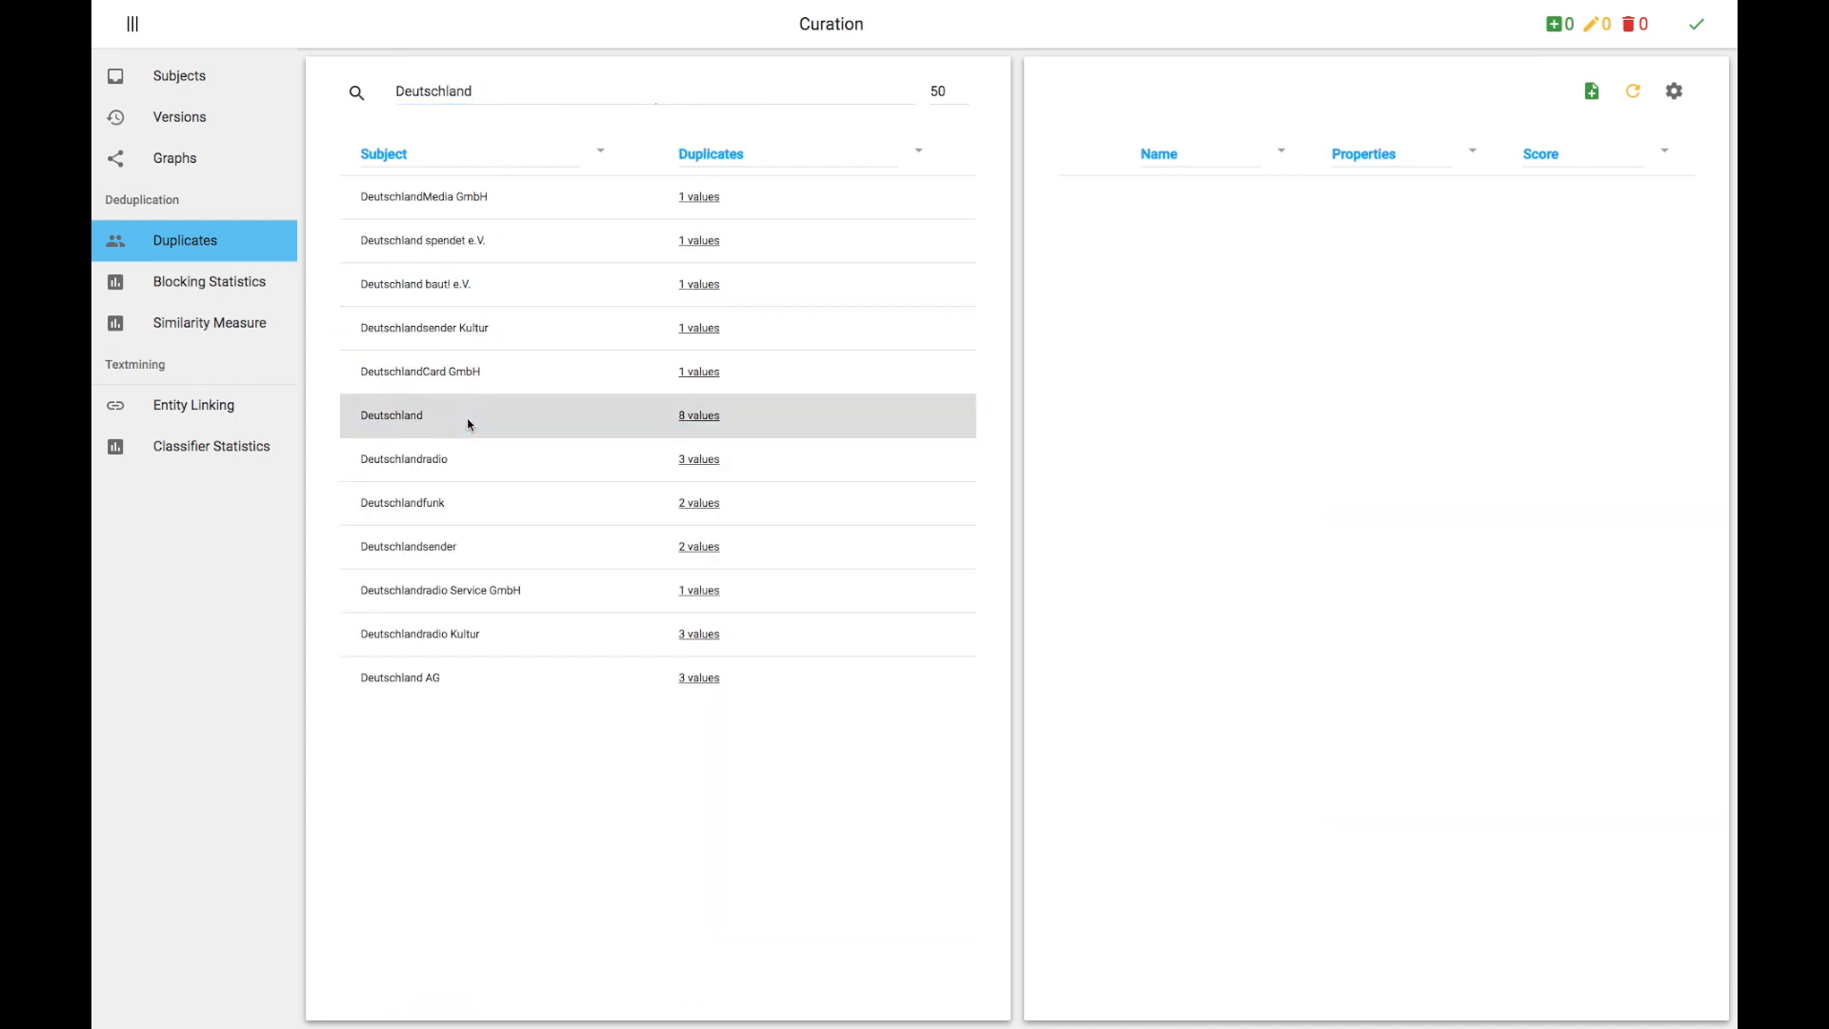
pyautogui.click(677, 416)
pyautogui.click(688, 467)
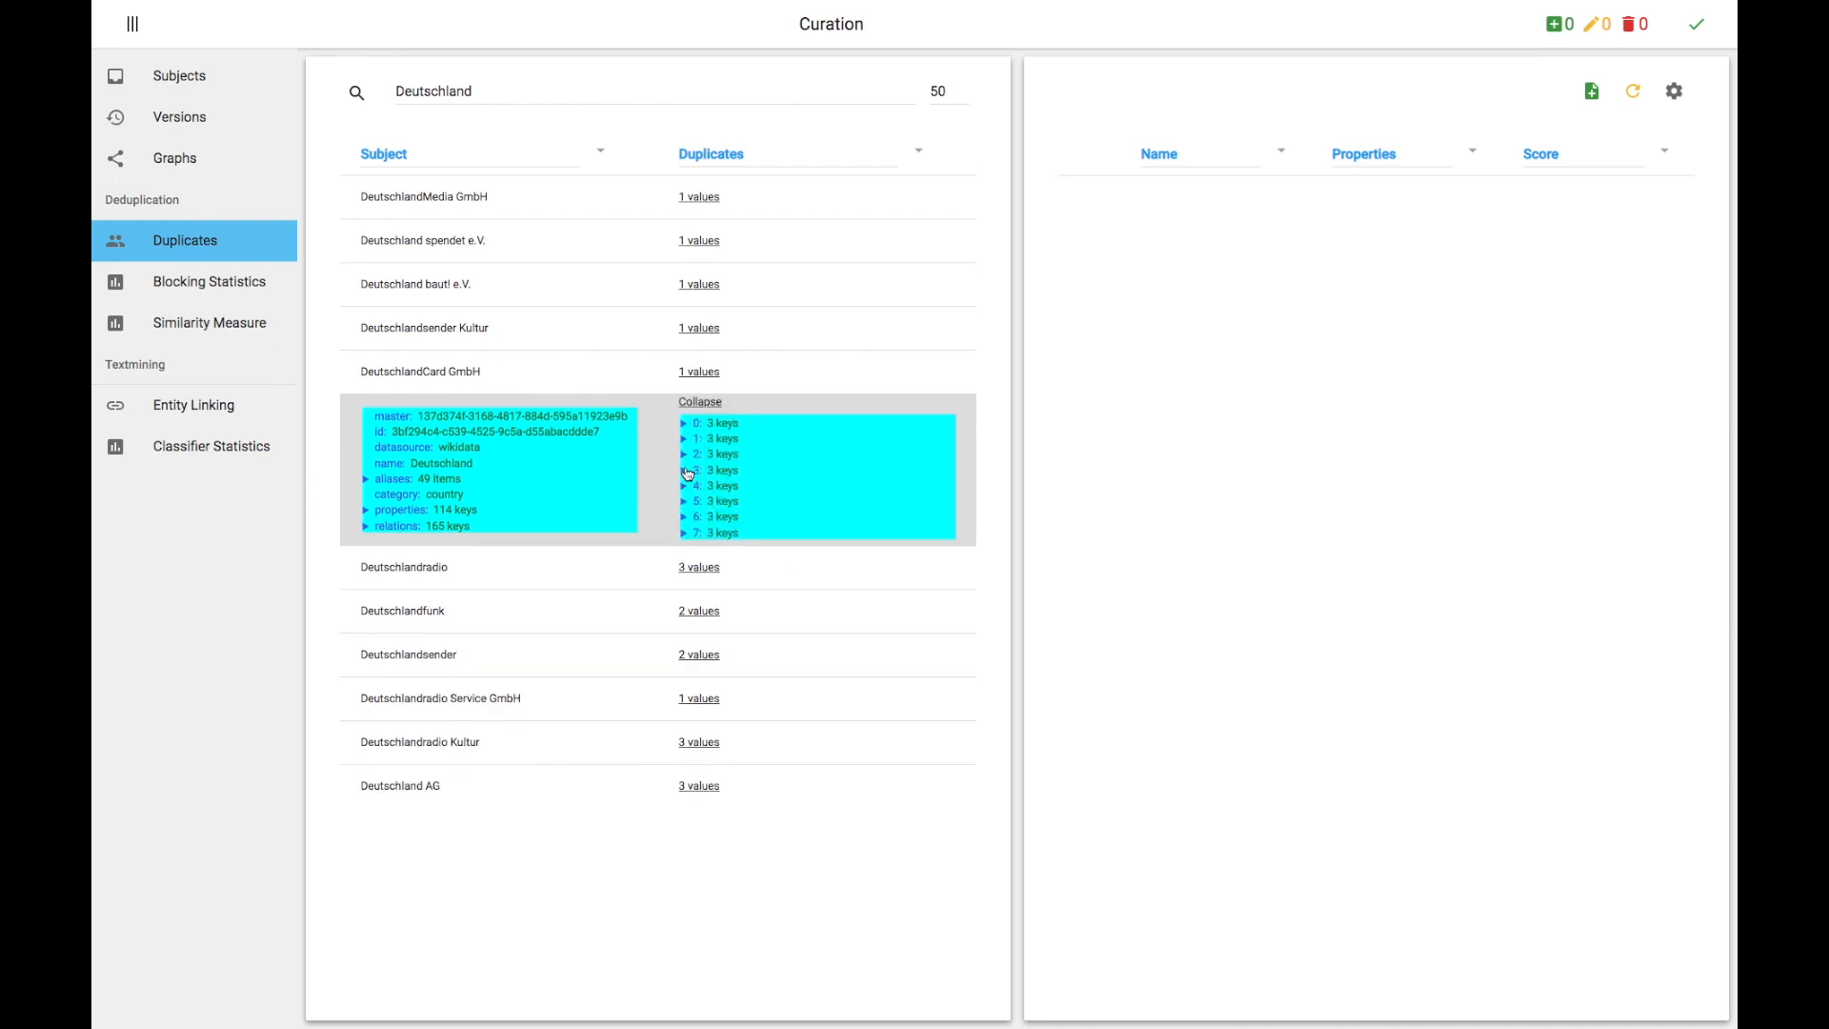
pyautogui.click(686, 532)
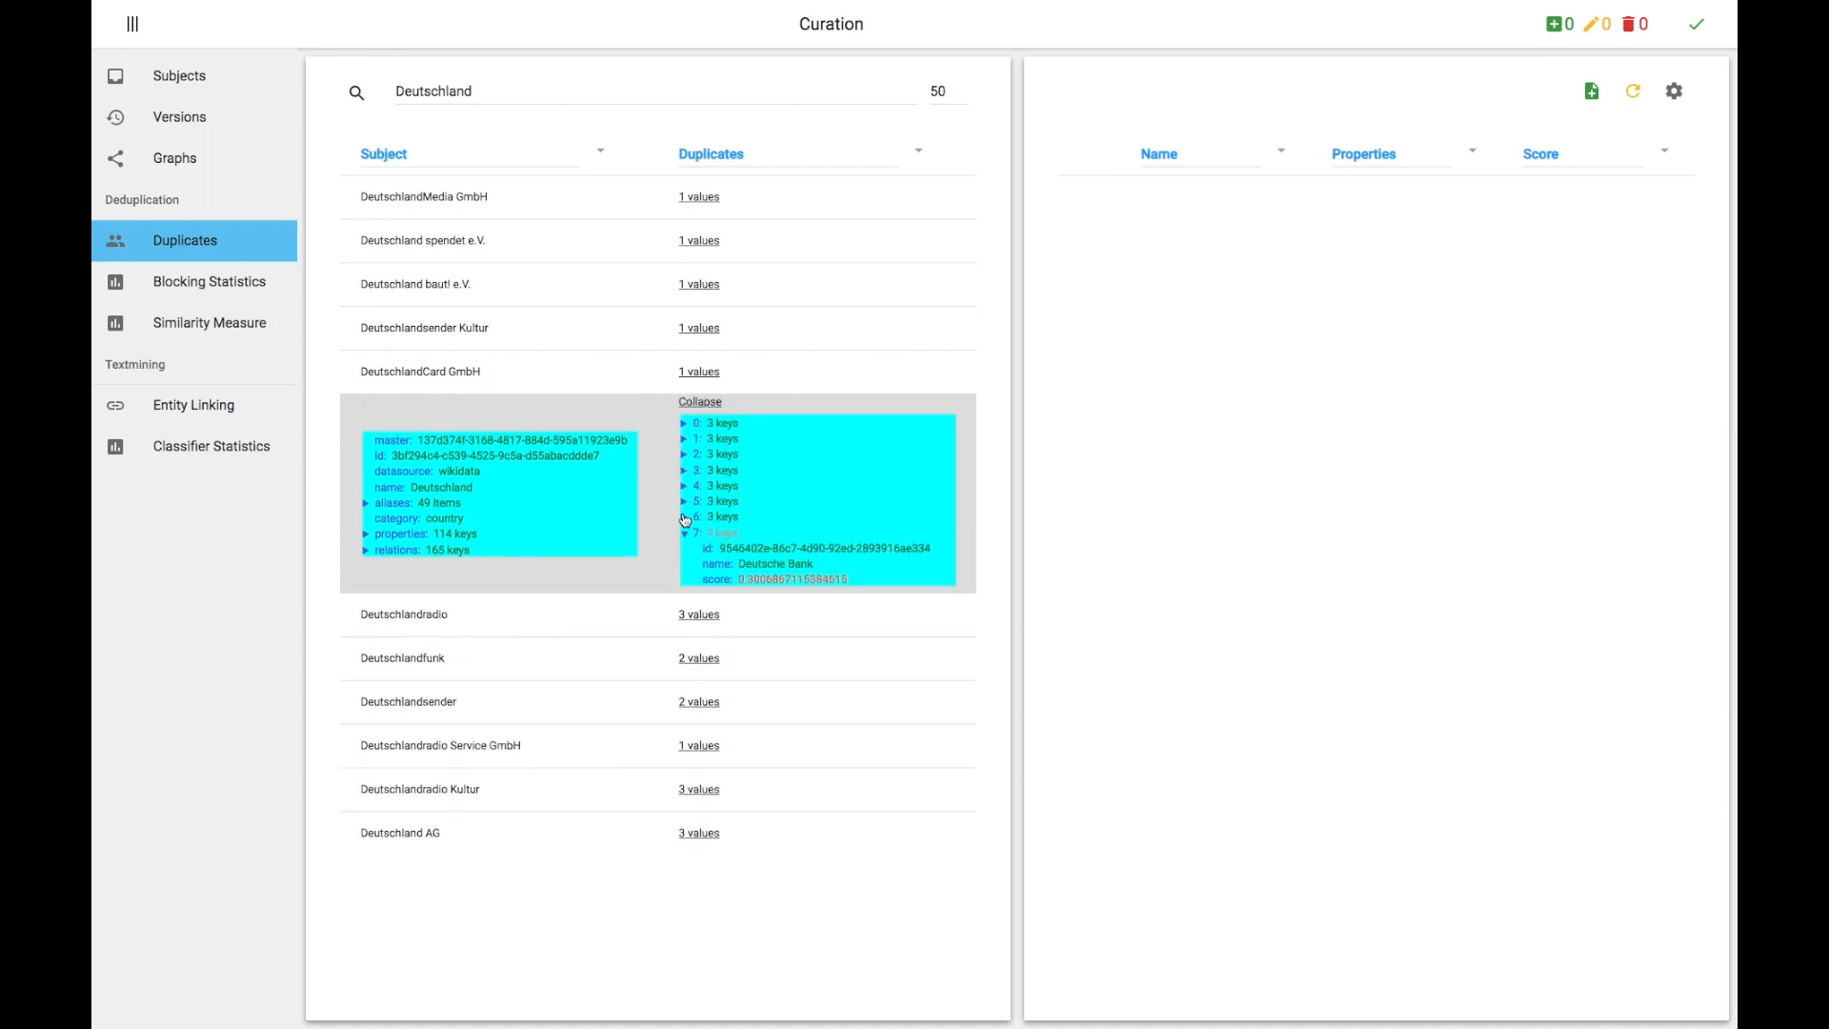
pyautogui.click(684, 517)
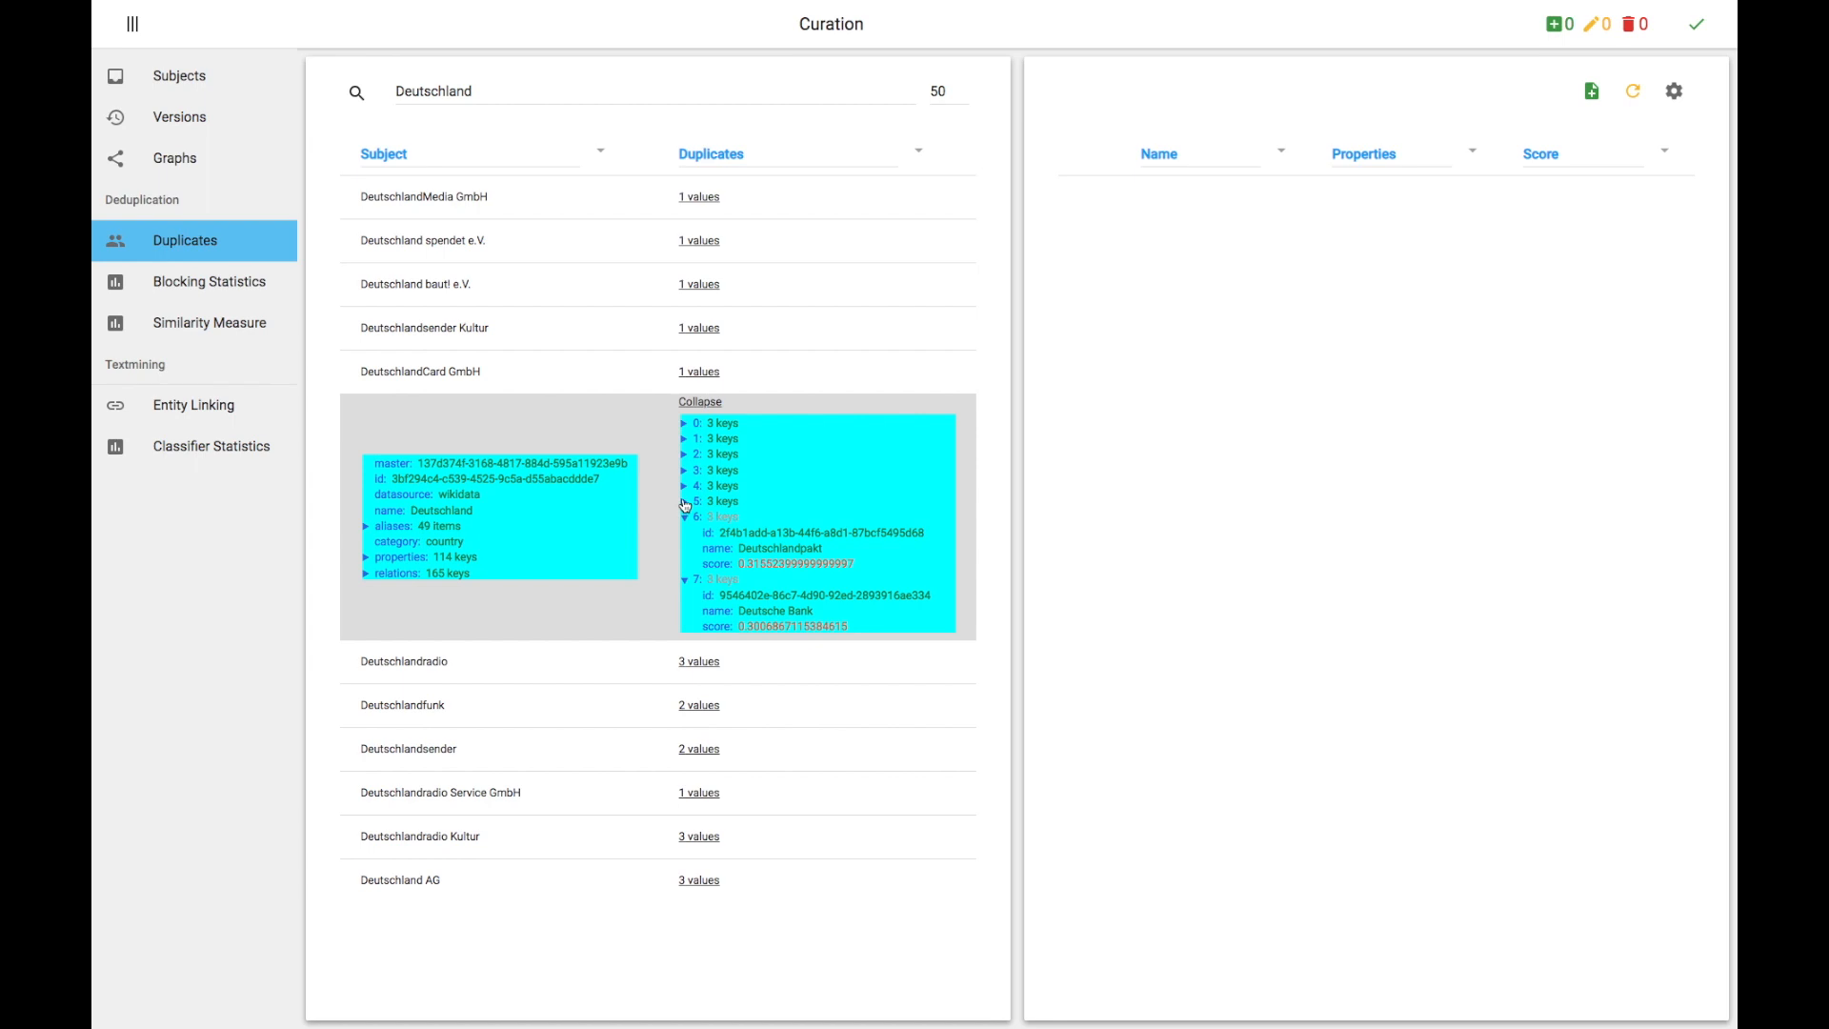
pyautogui.click(684, 502)
pyautogui.click(684, 487)
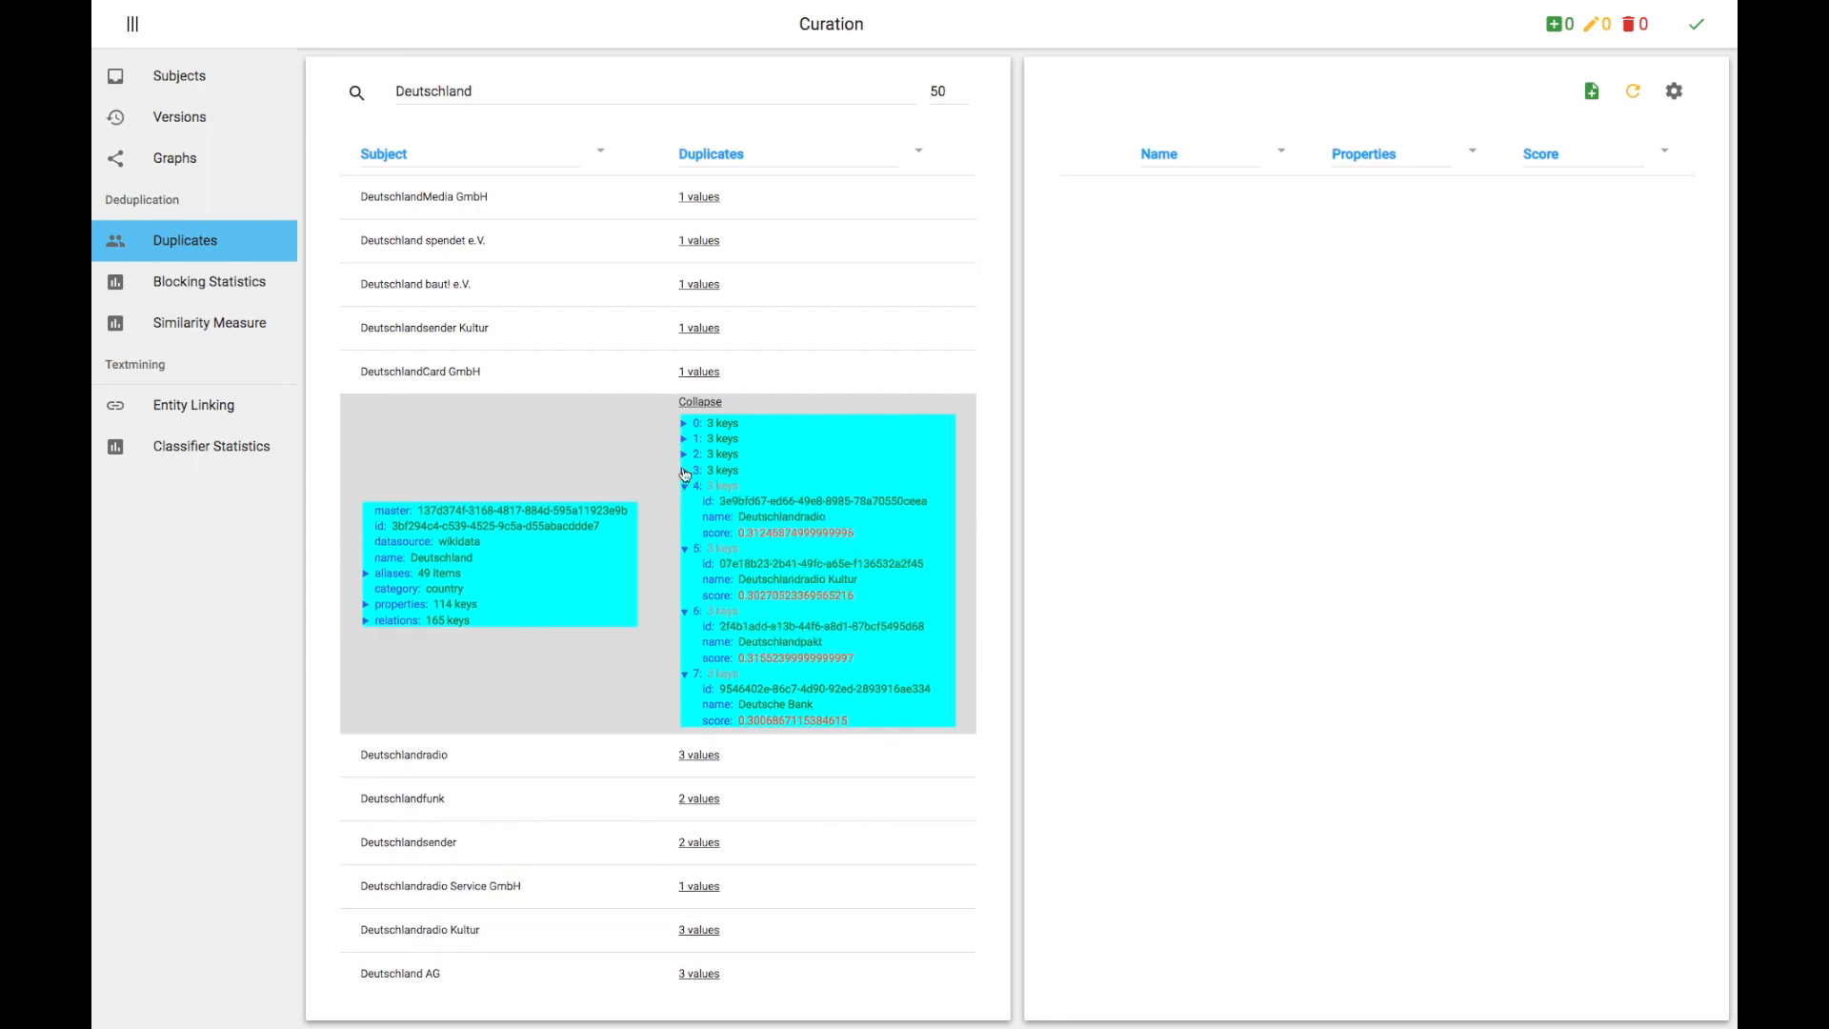
pyautogui.click(685, 471)
pyautogui.click(685, 454)
pyautogui.click(685, 440)
pyautogui.click(685, 424)
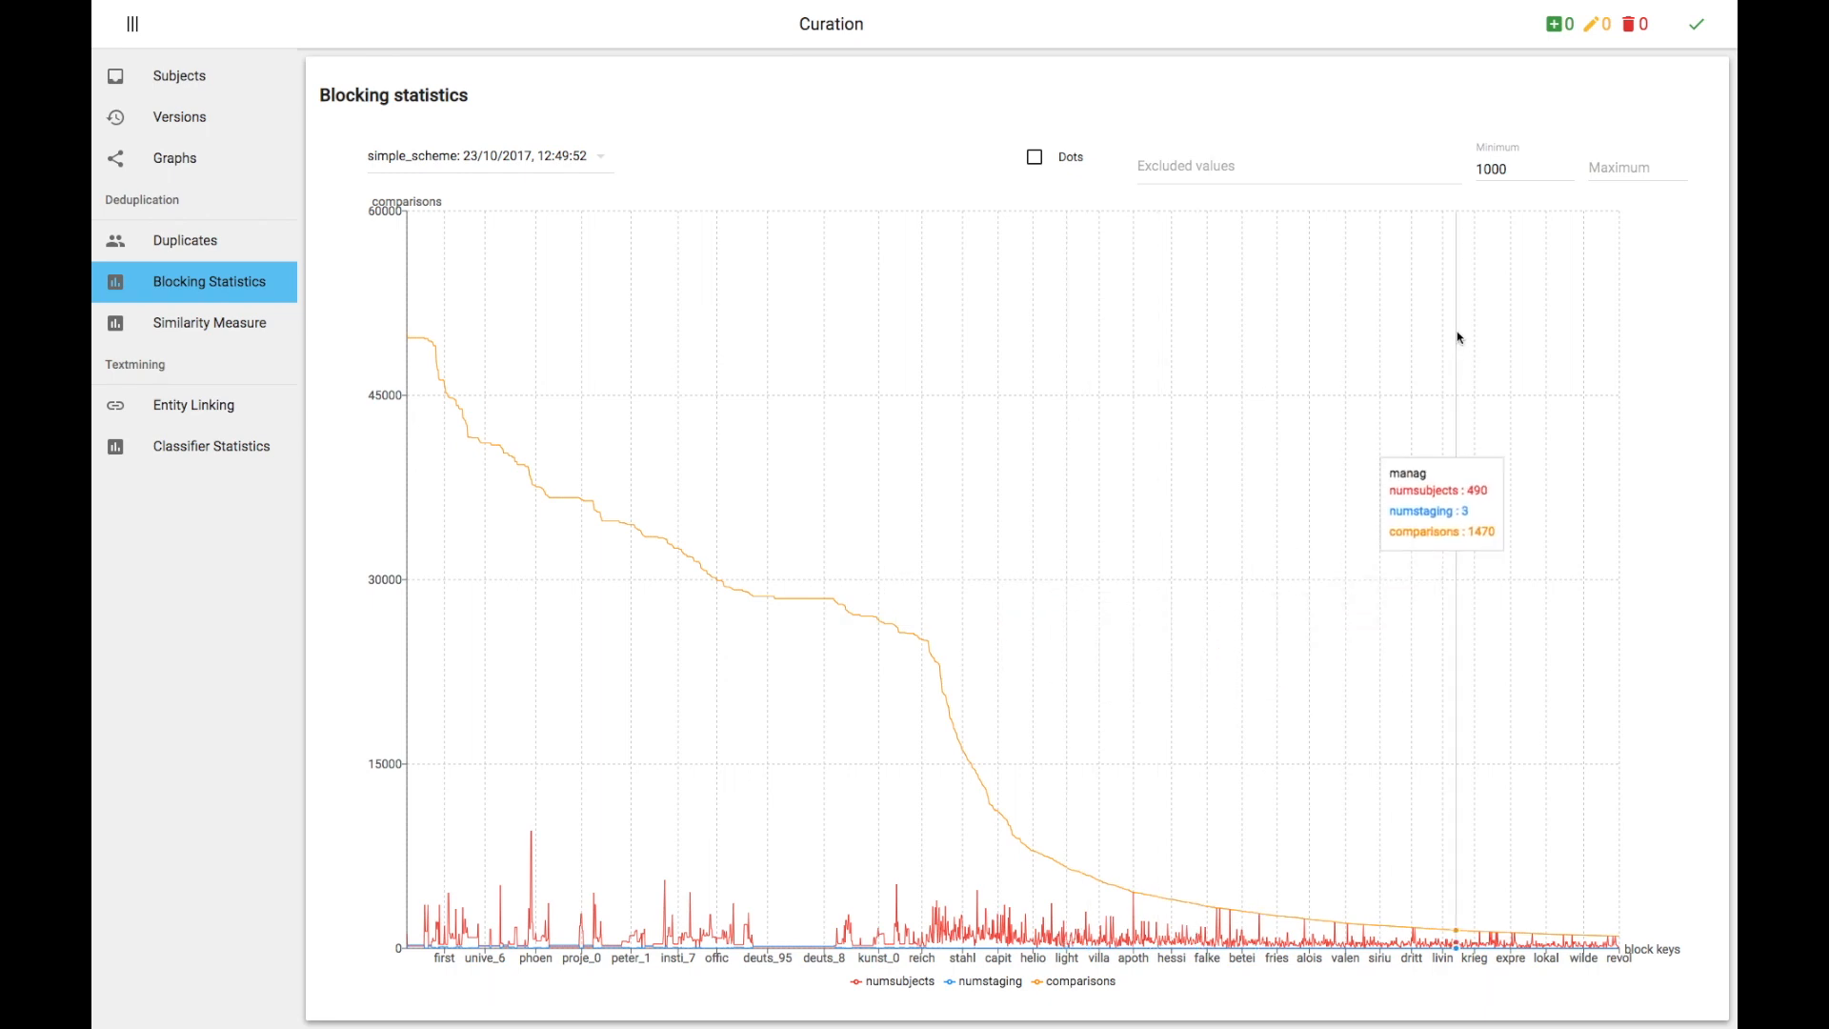
# Step: In Blocking Statistics, set the minimum to 40000 and turn on Dots
pyautogui.click(1521, 172)
pyautogui.write('0')
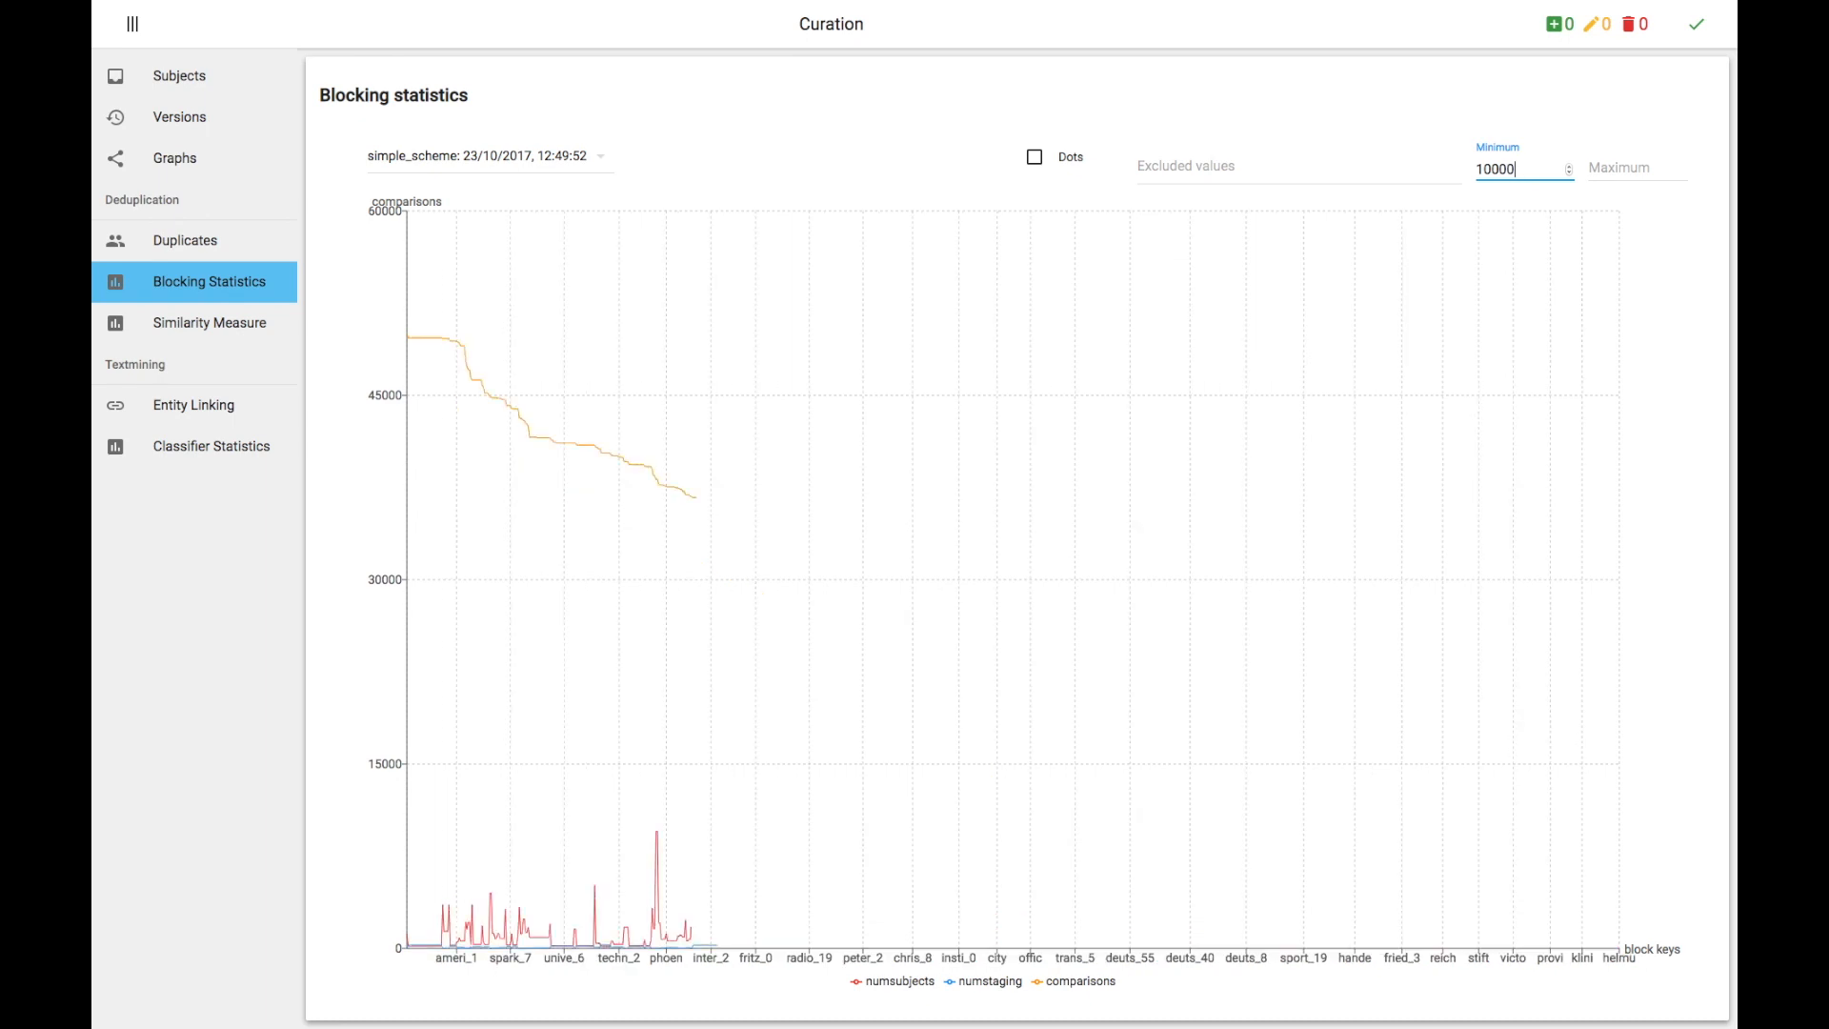
pyautogui.write('4')
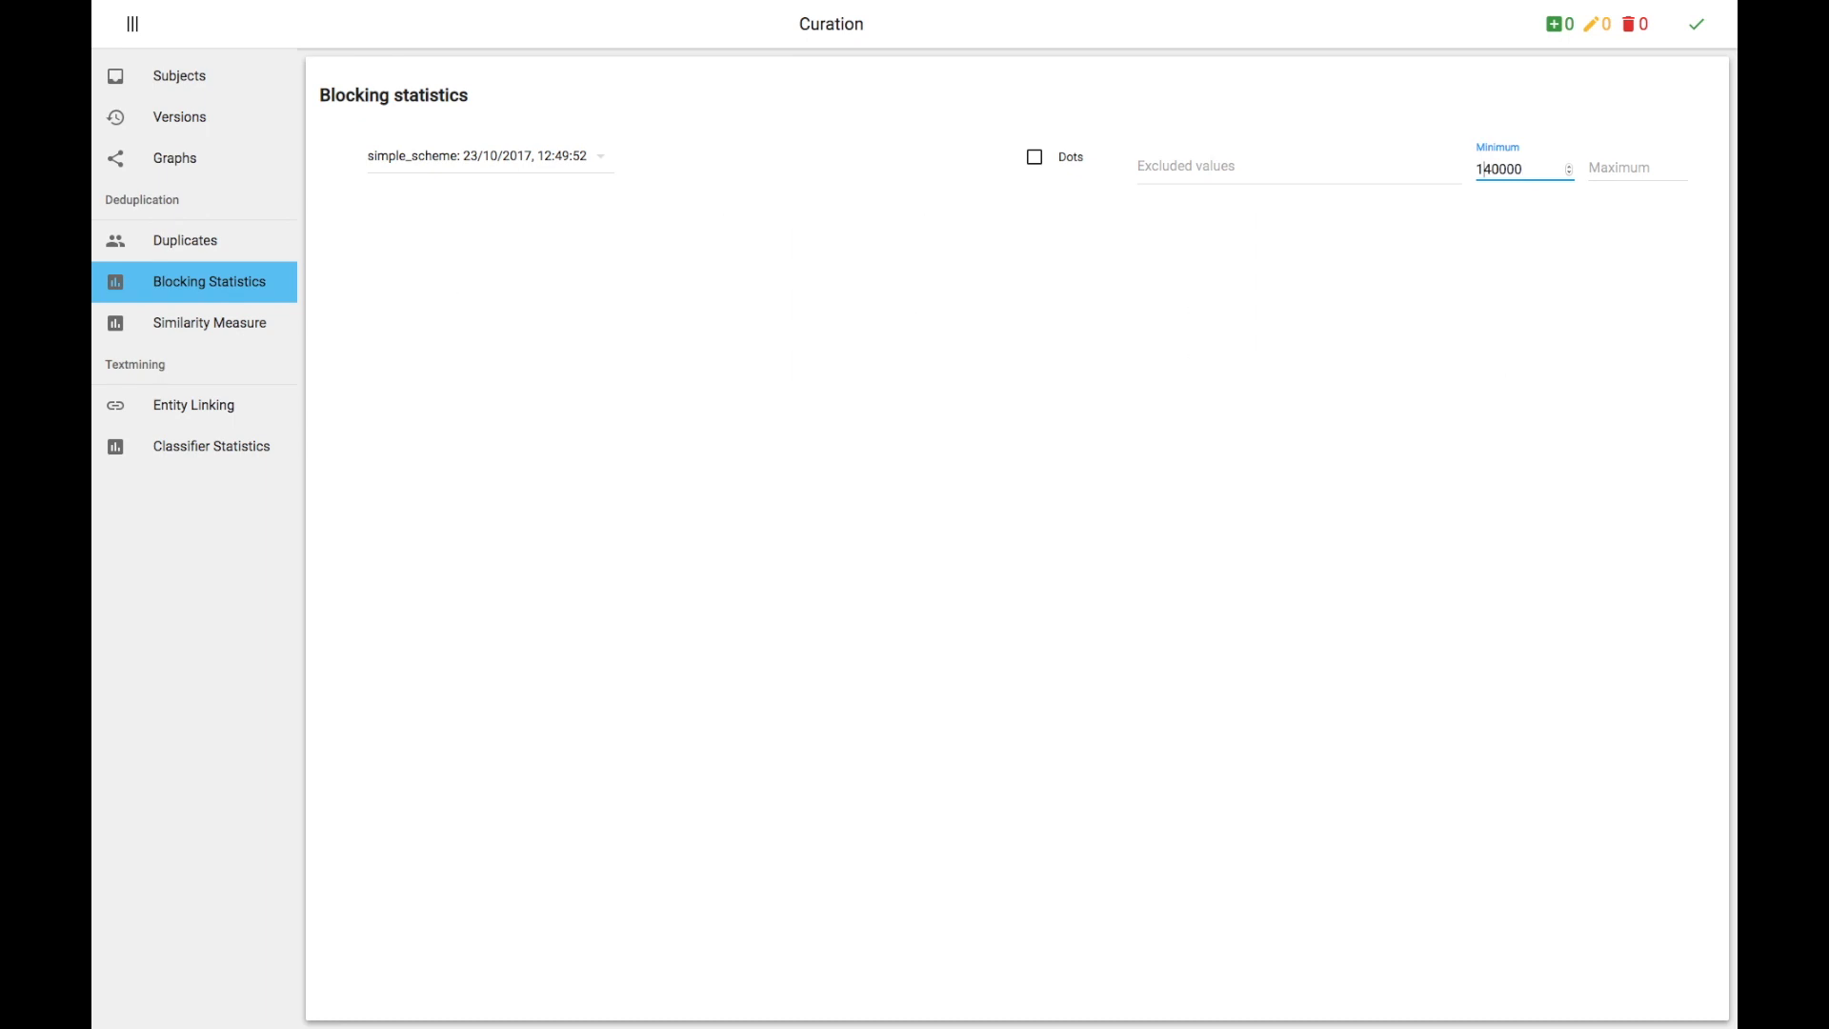
pyautogui.press('BackSpace')
pyautogui.click(1038, 164)
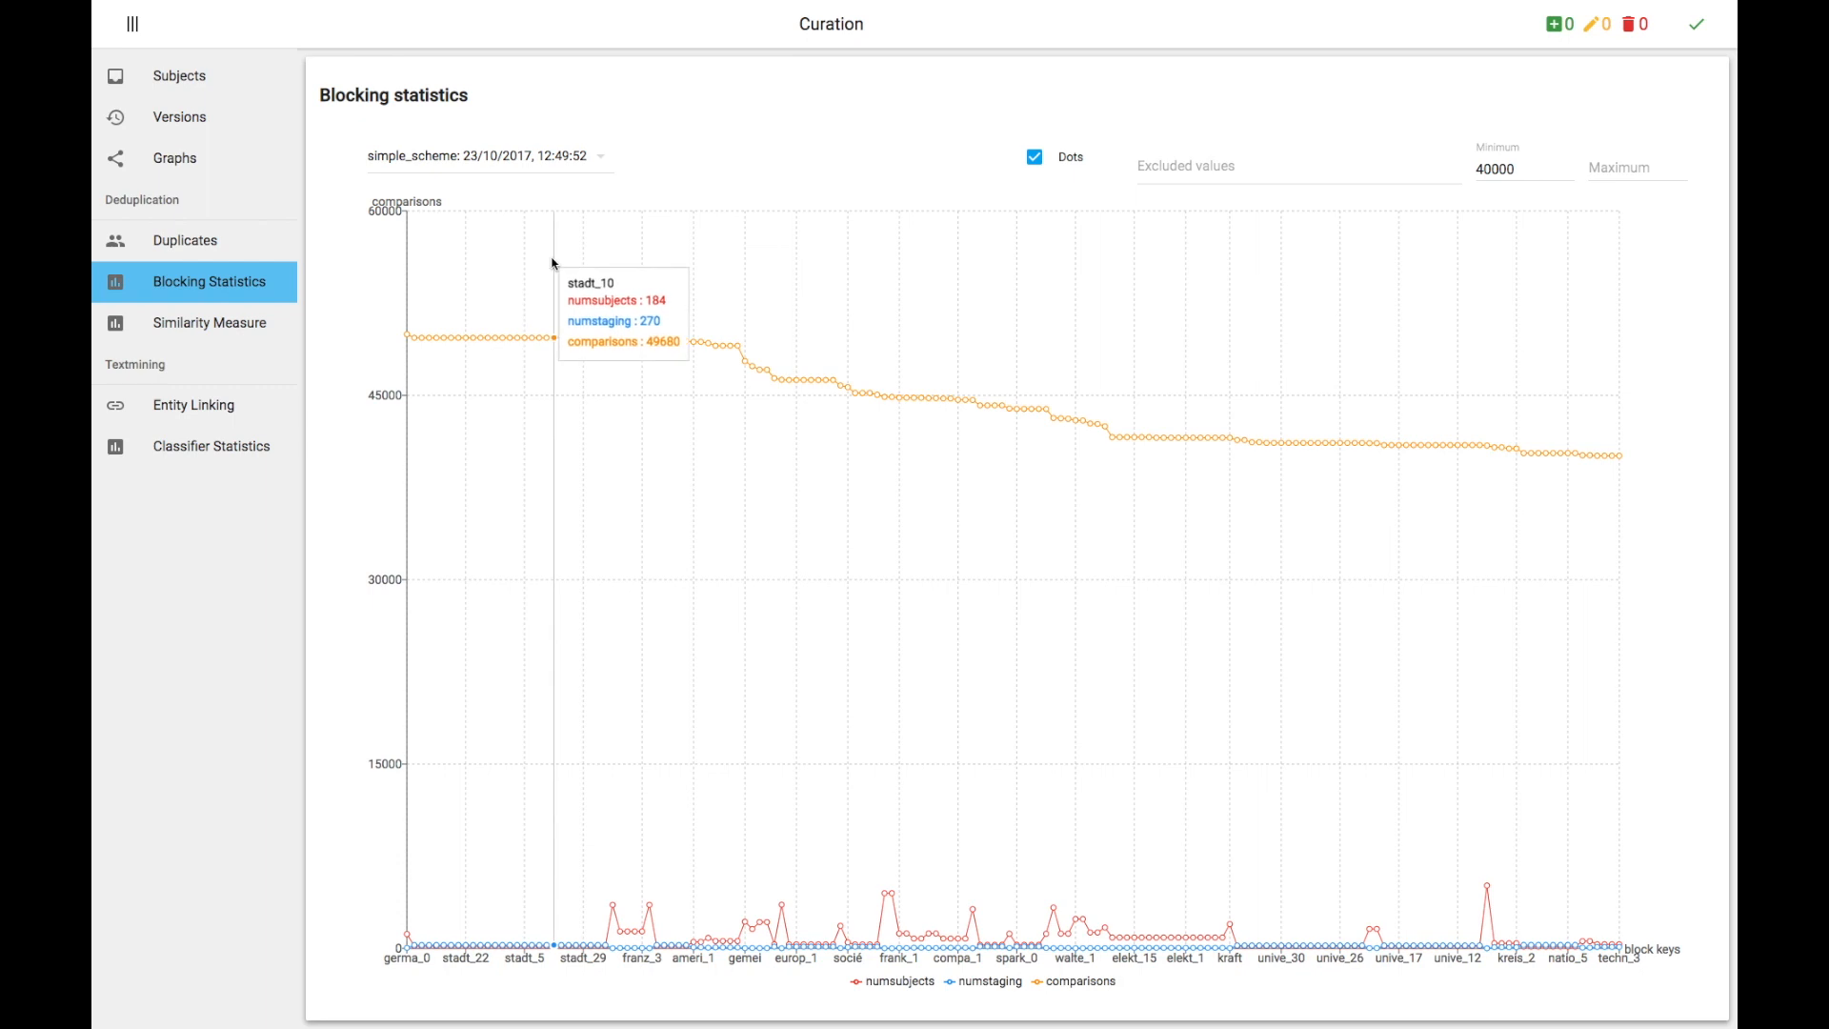
# Step: Exclude the germa_0 block key and set the maximum to 45000
pyautogui.click(1297, 165)
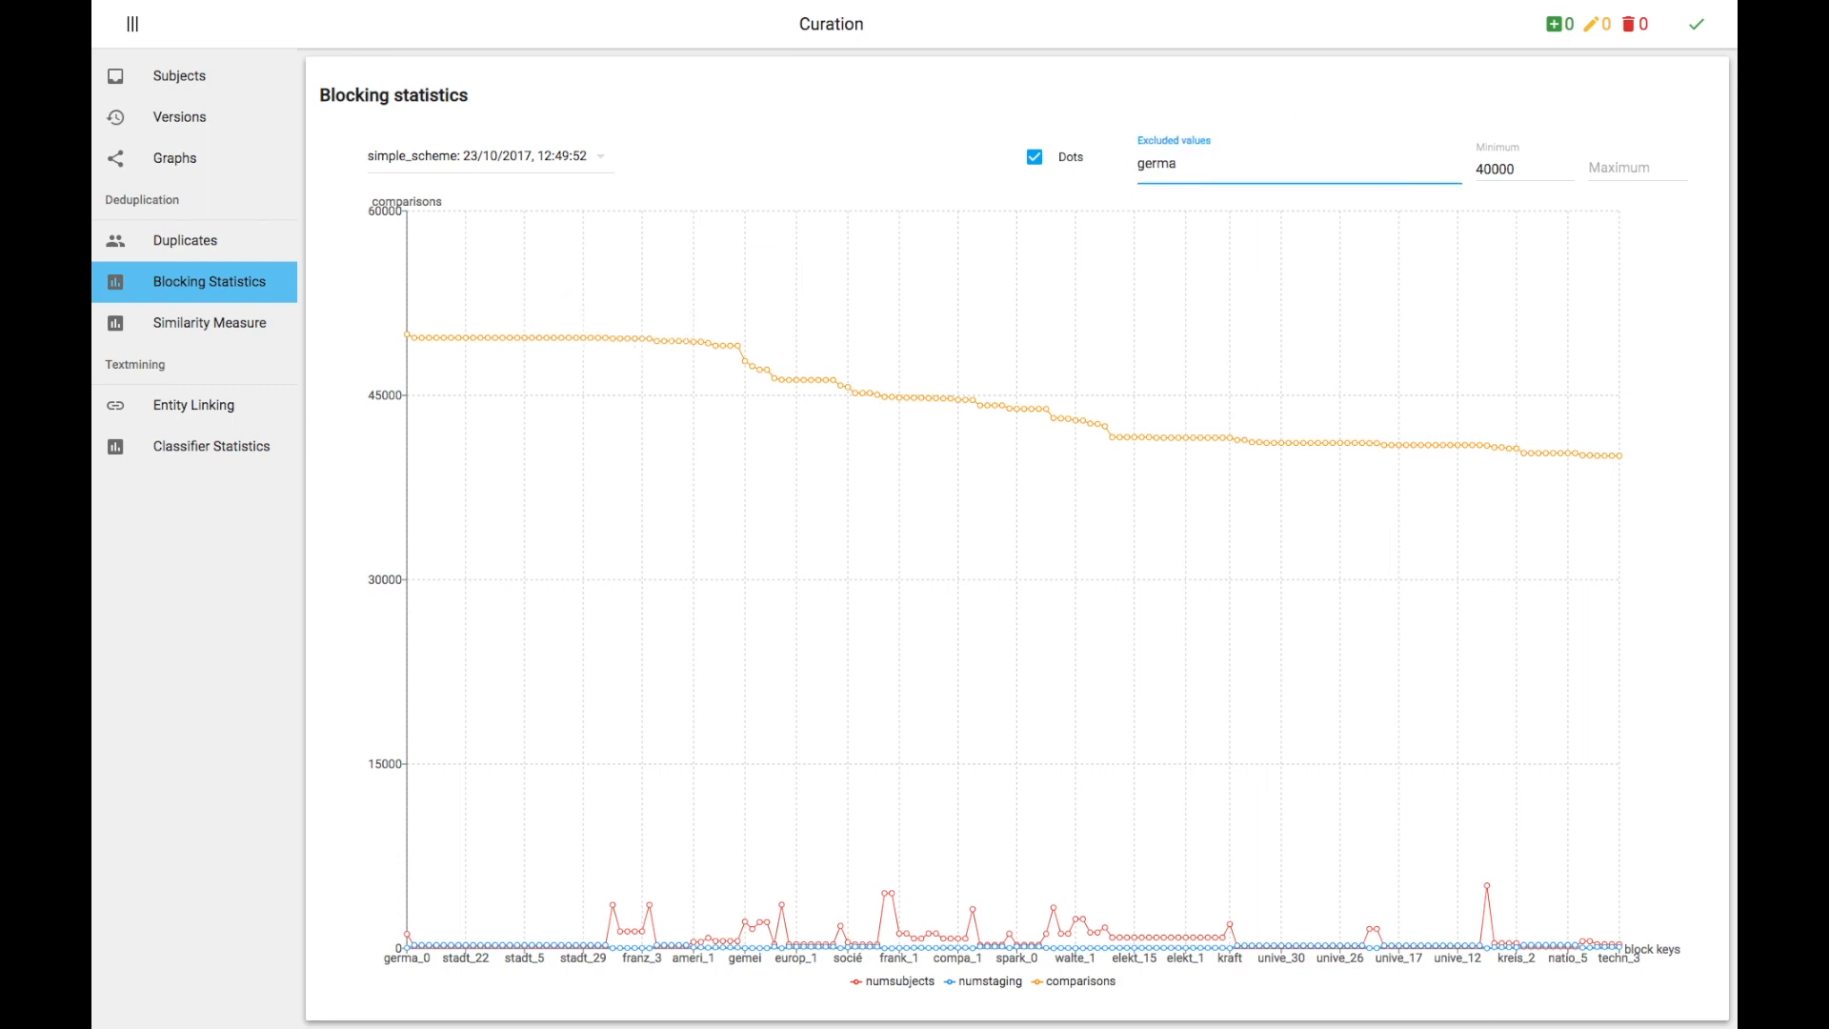
pyautogui.press('Return')
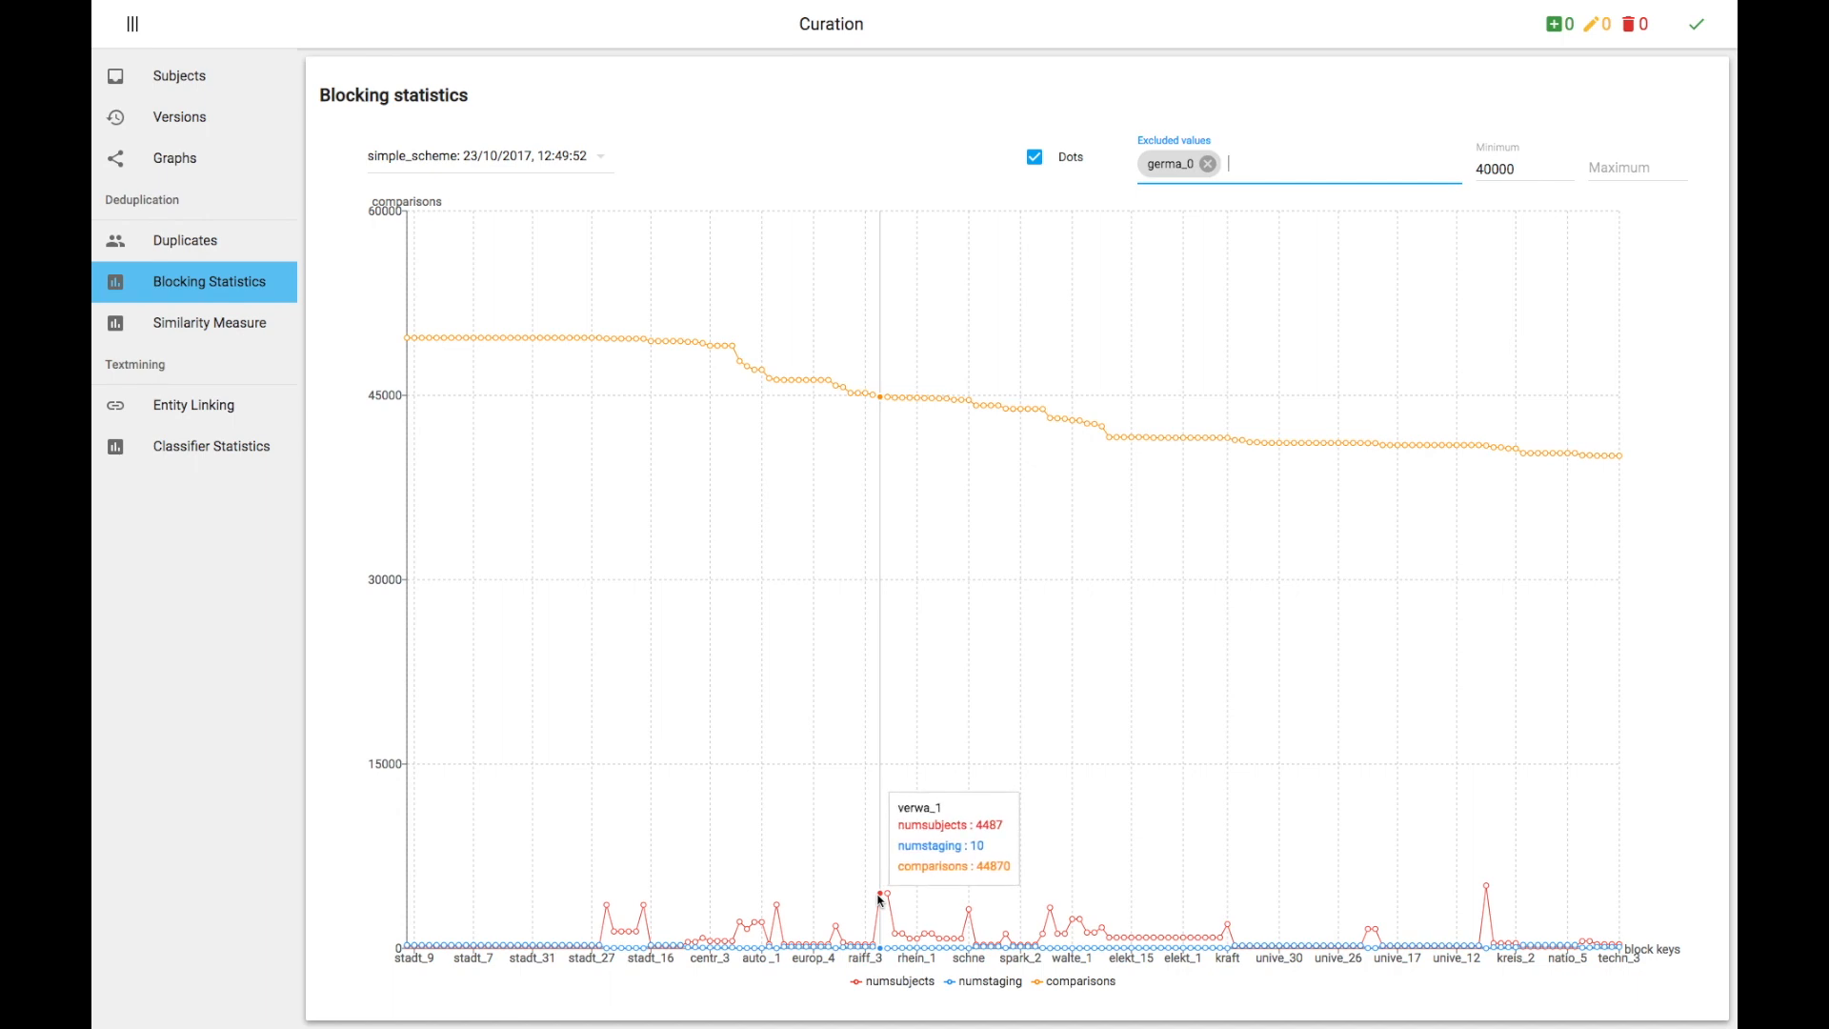
pyautogui.click(1601, 168)
pyautogui.write('45000')
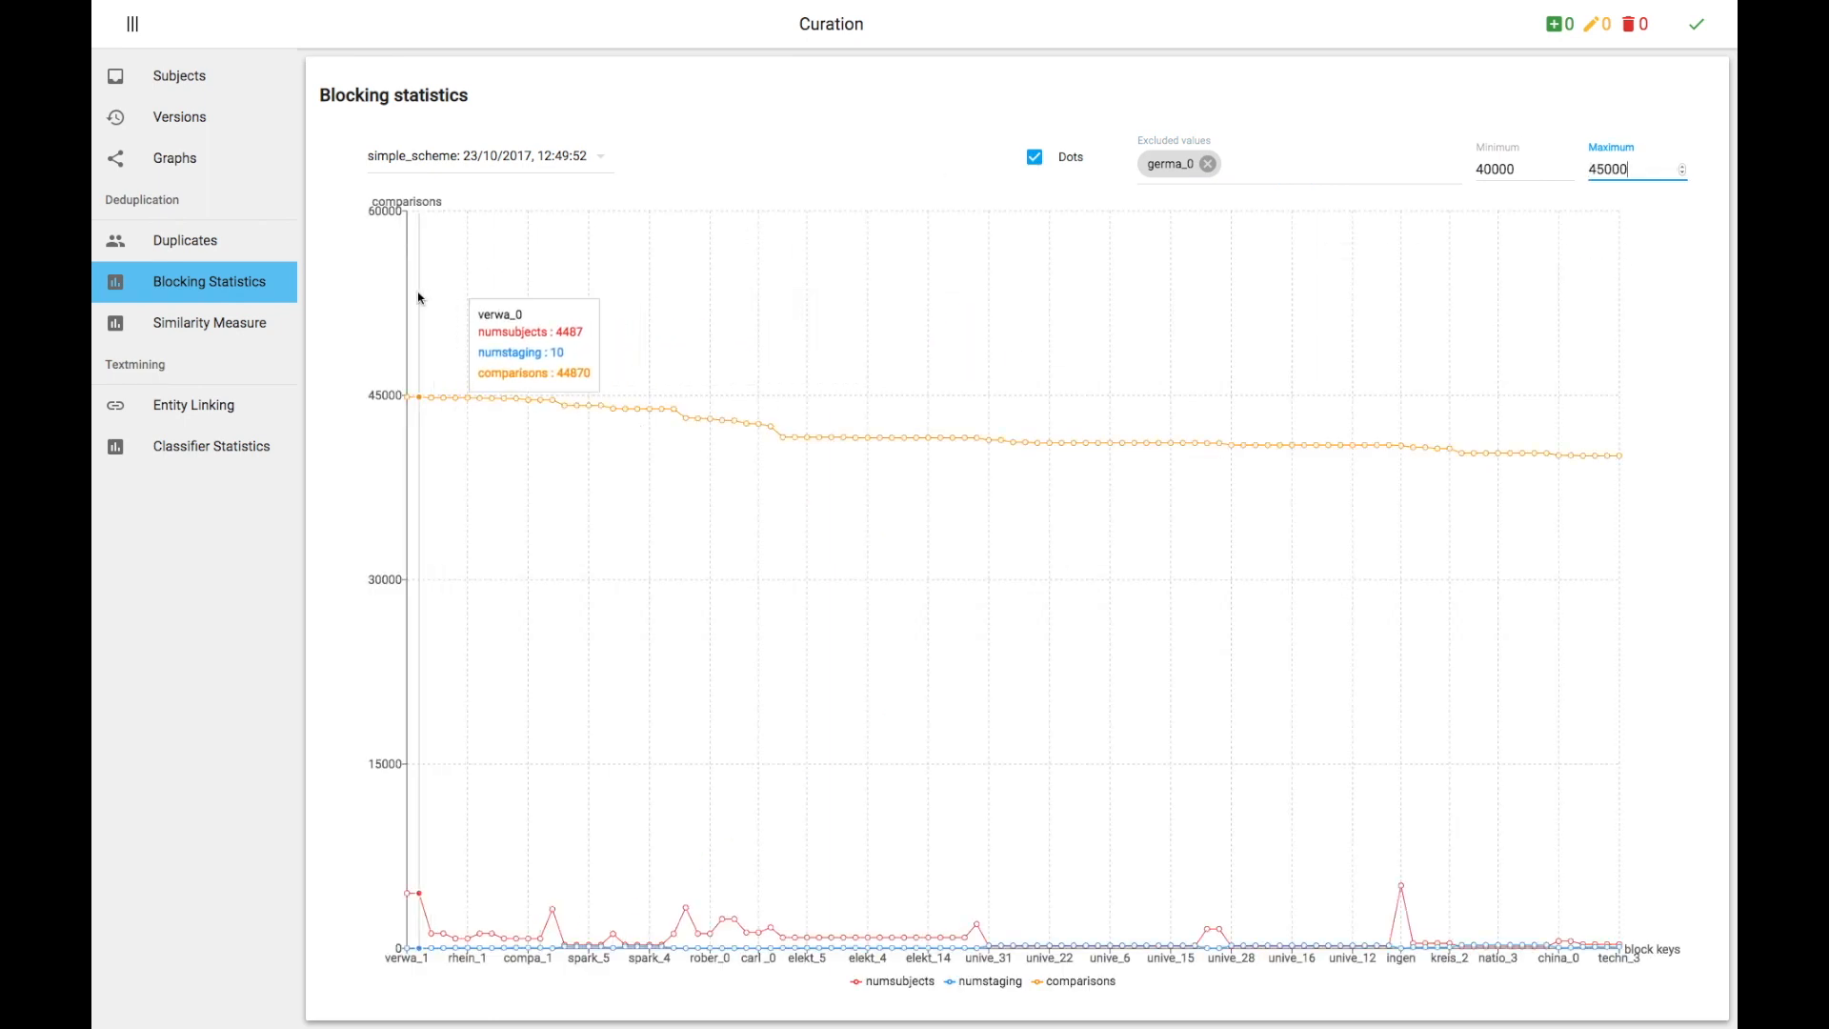
# Step: Remove the excluded block key and set the maximum to 60000
pyautogui.click(1292, 167)
pyautogui.press('BackSpace')
pyautogui.press('BackSpace')
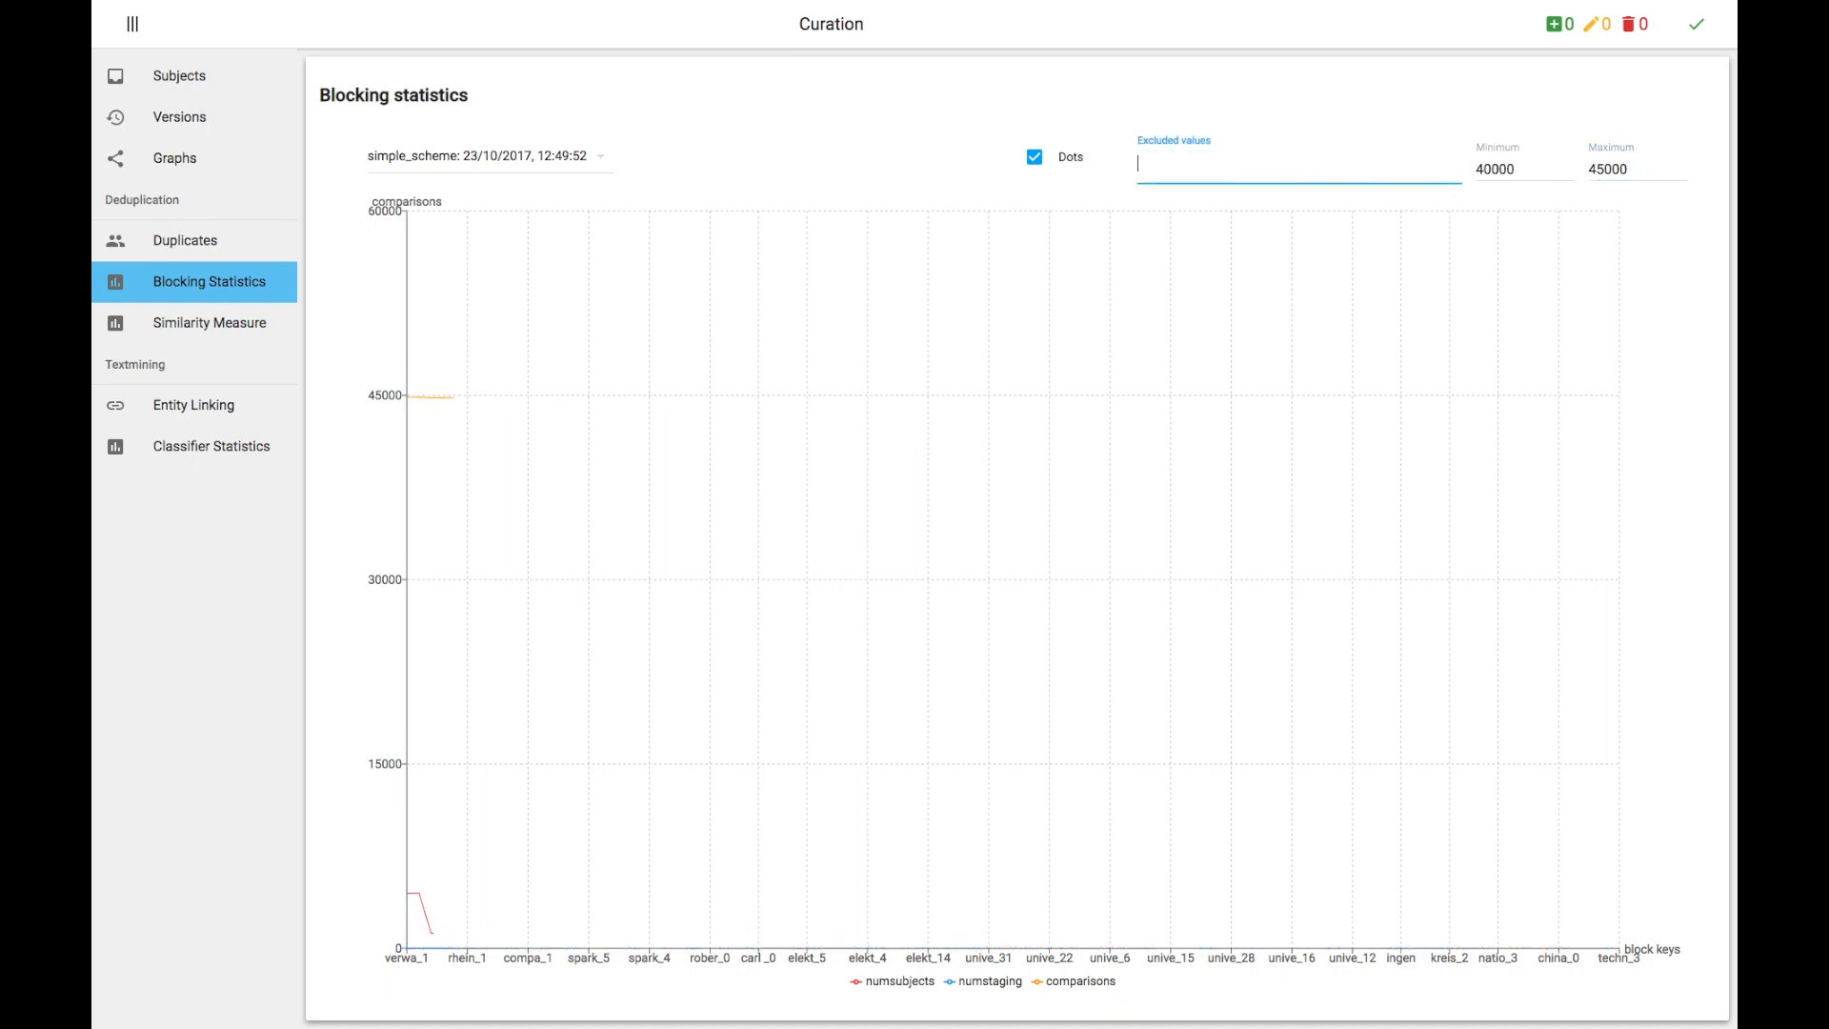
pyautogui.click(1626, 178)
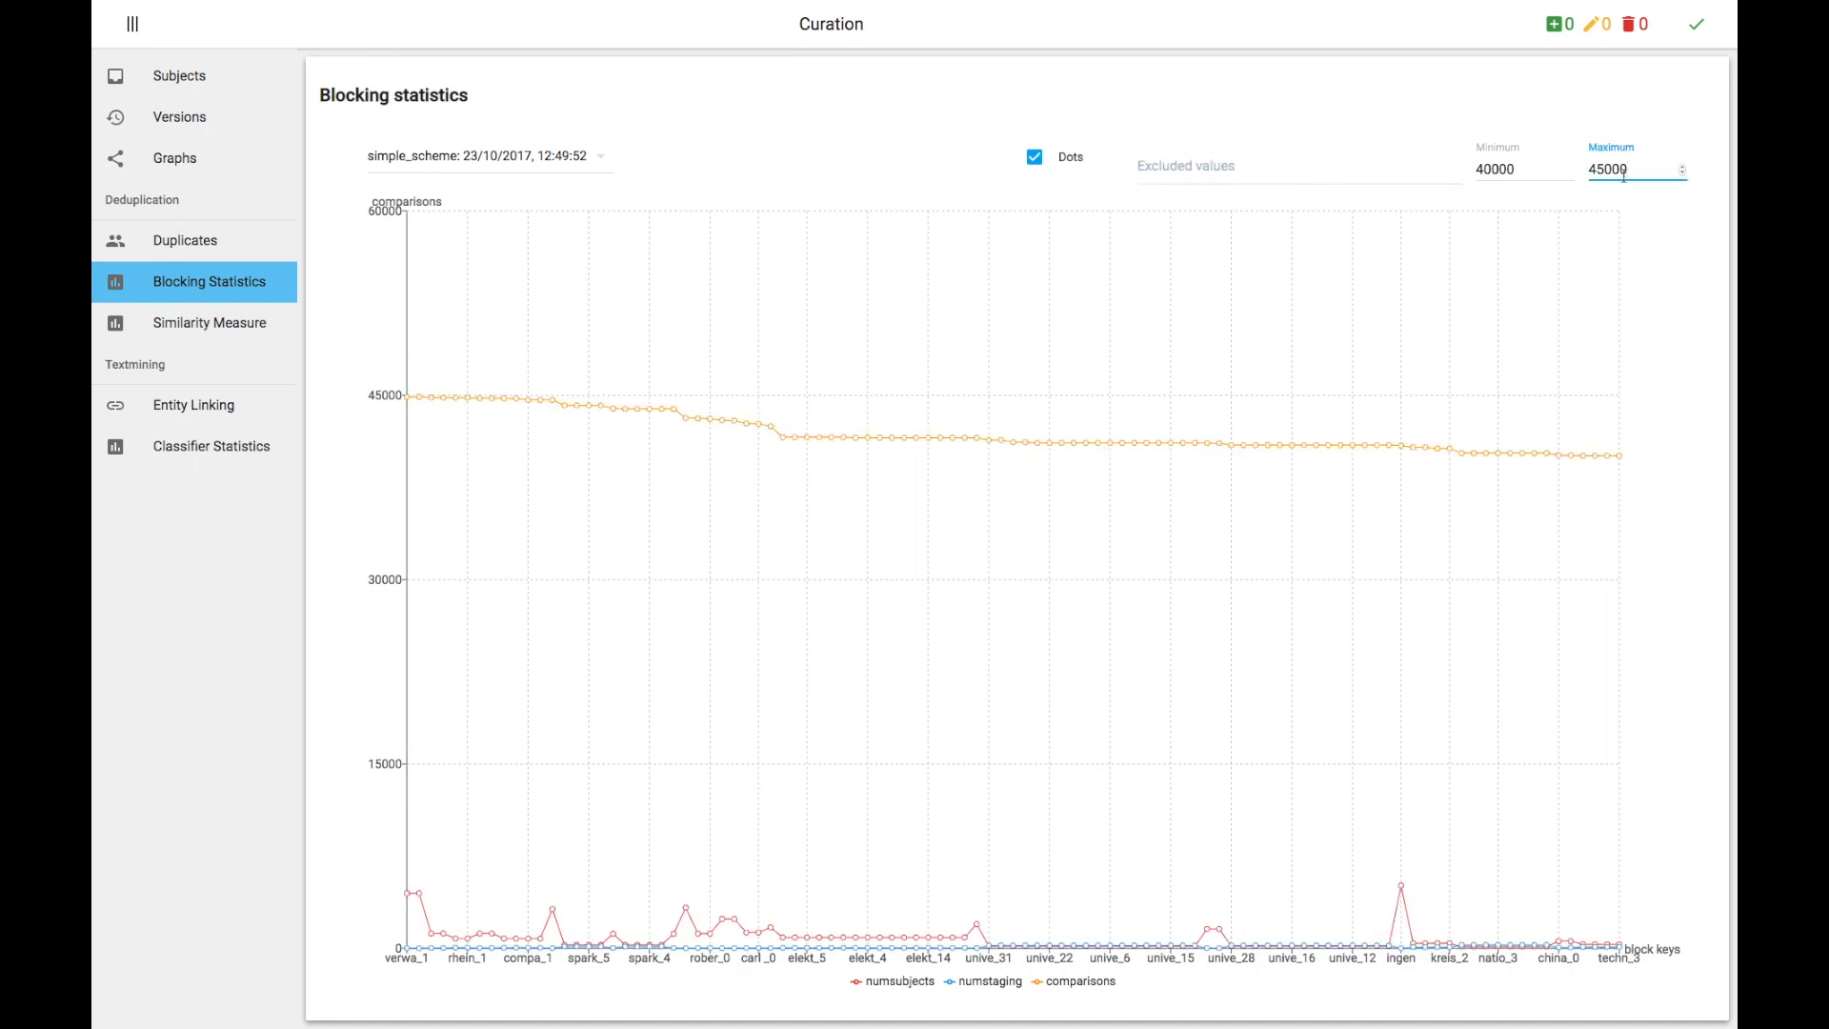
pyautogui.doubleClick(1611, 155)
pyautogui.write('60000')
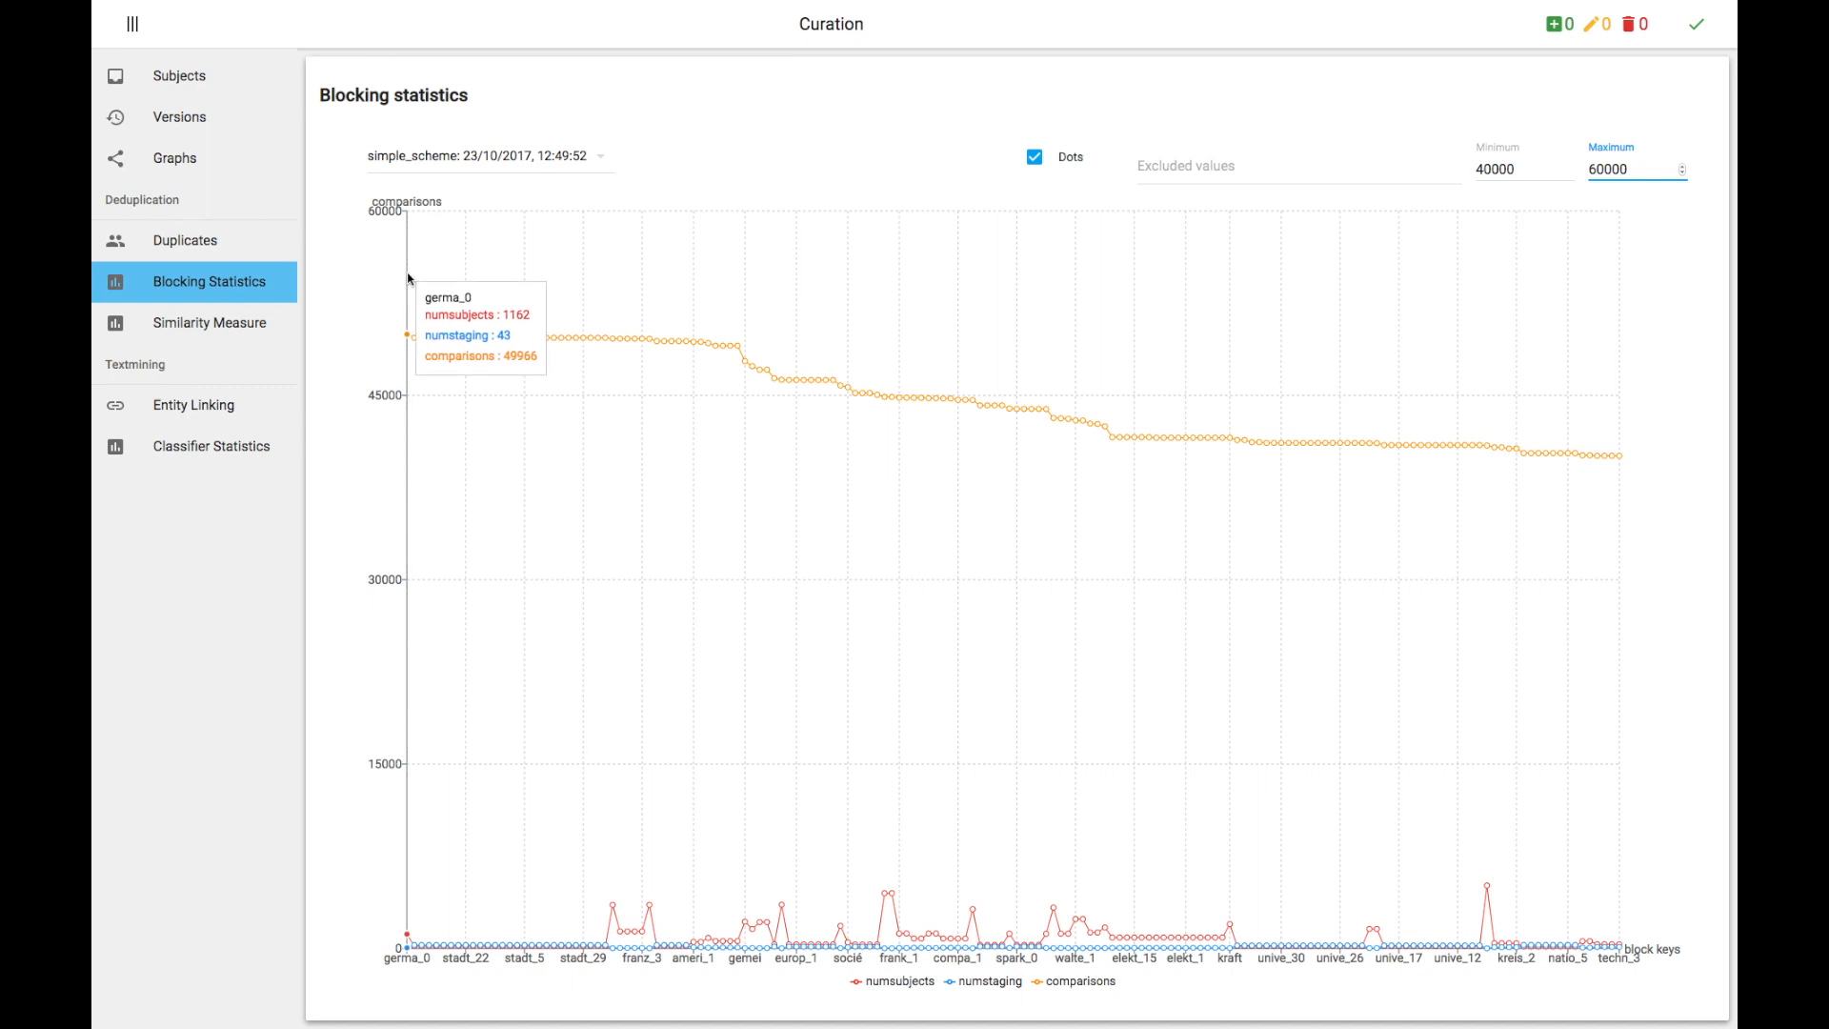
# Step: Switch the blocking scheme to lastLetters_scheme: 21/10/2017, 20:13:42
pyautogui.click(484, 158)
pyautogui.scroll(-5, 485, 286)
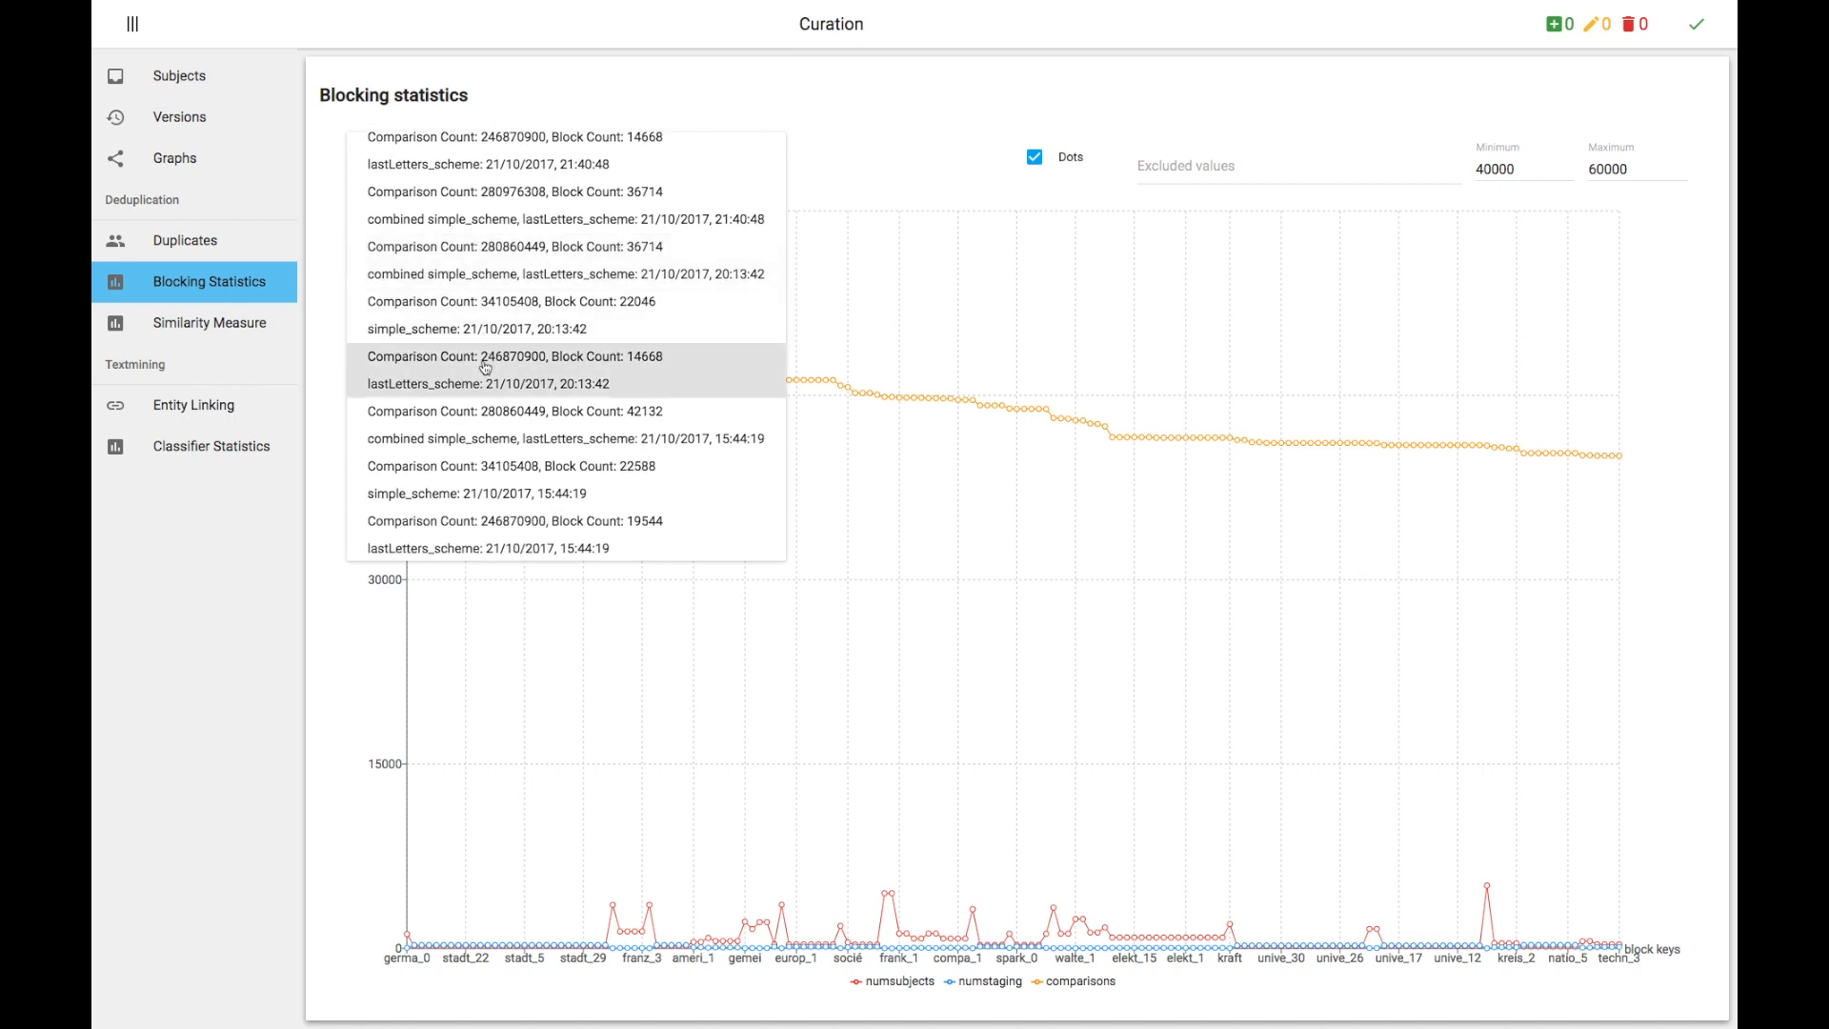
pyautogui.click(484, 367)
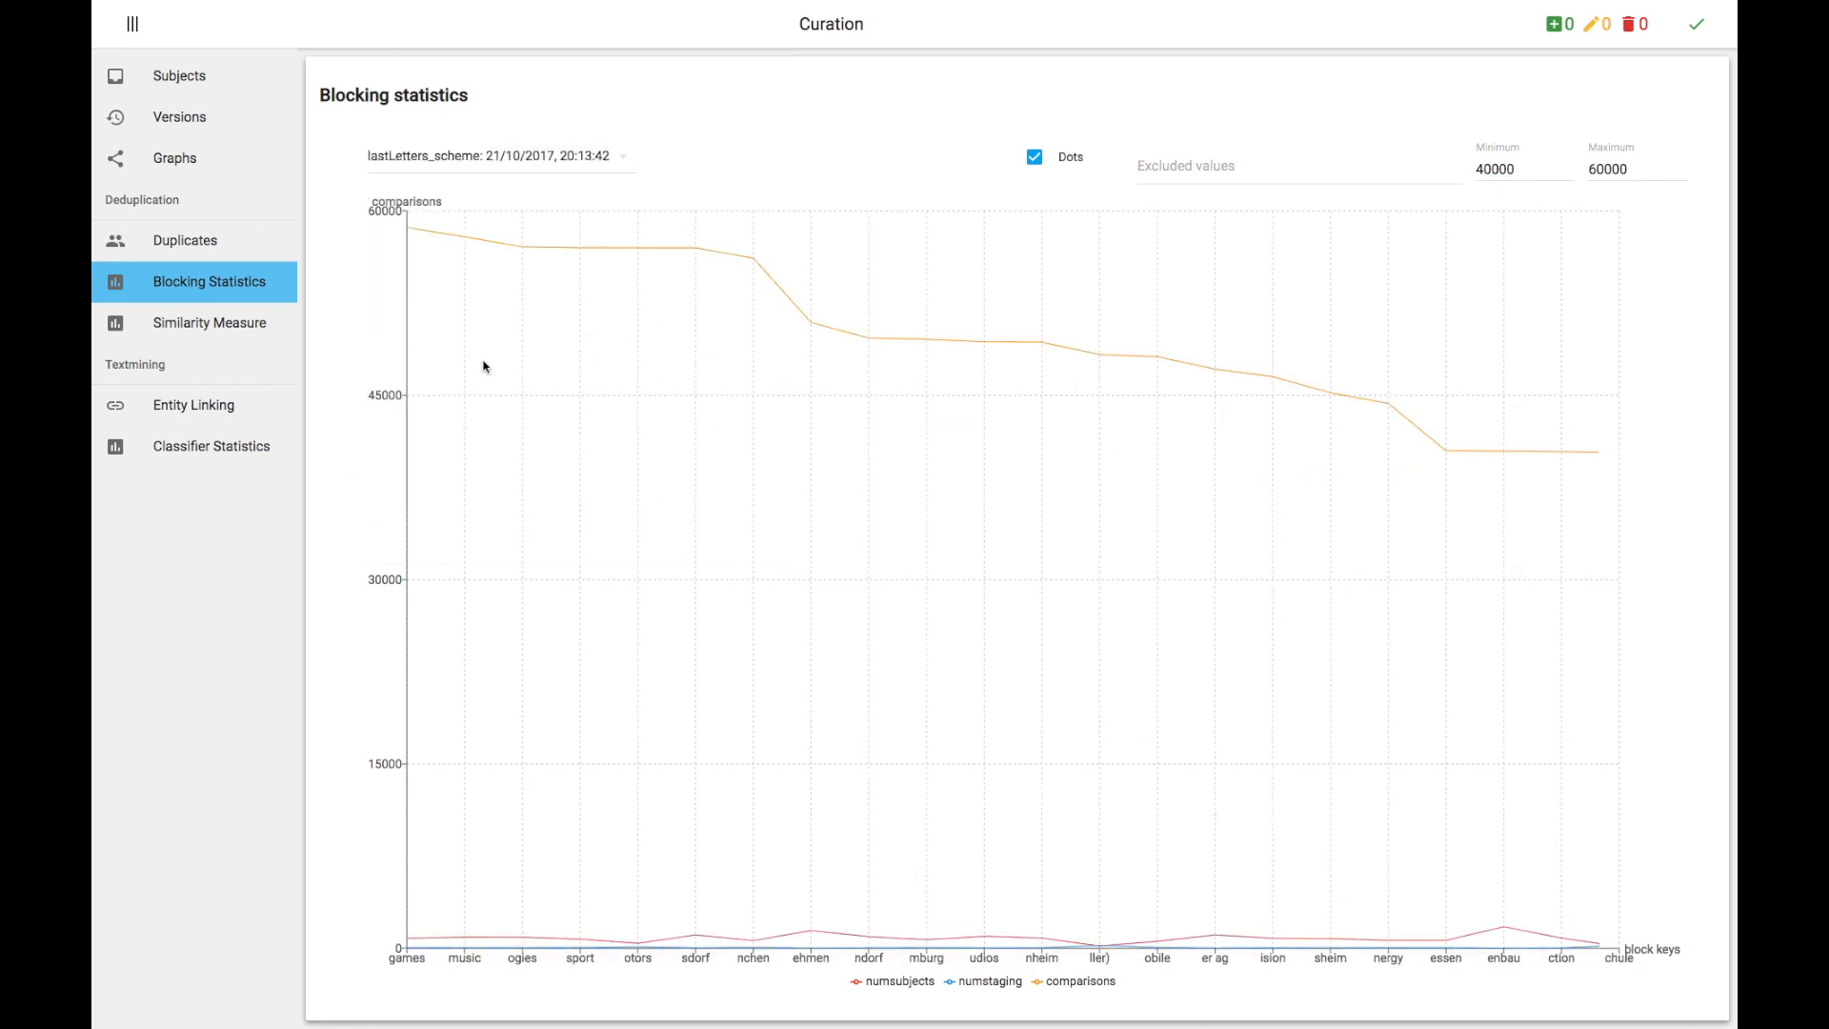
# Step: Switch the scheme to lastLetters_scheme: 18/10/2017, 11:23:09 and raise the maximum to 60000000
pyautogui.moveTo(429, 342)
pyautogui.click(585, 154)
pyautogui.scroll(-10, 581, 241)
pyautogui.scroll(-4, 580, 241)
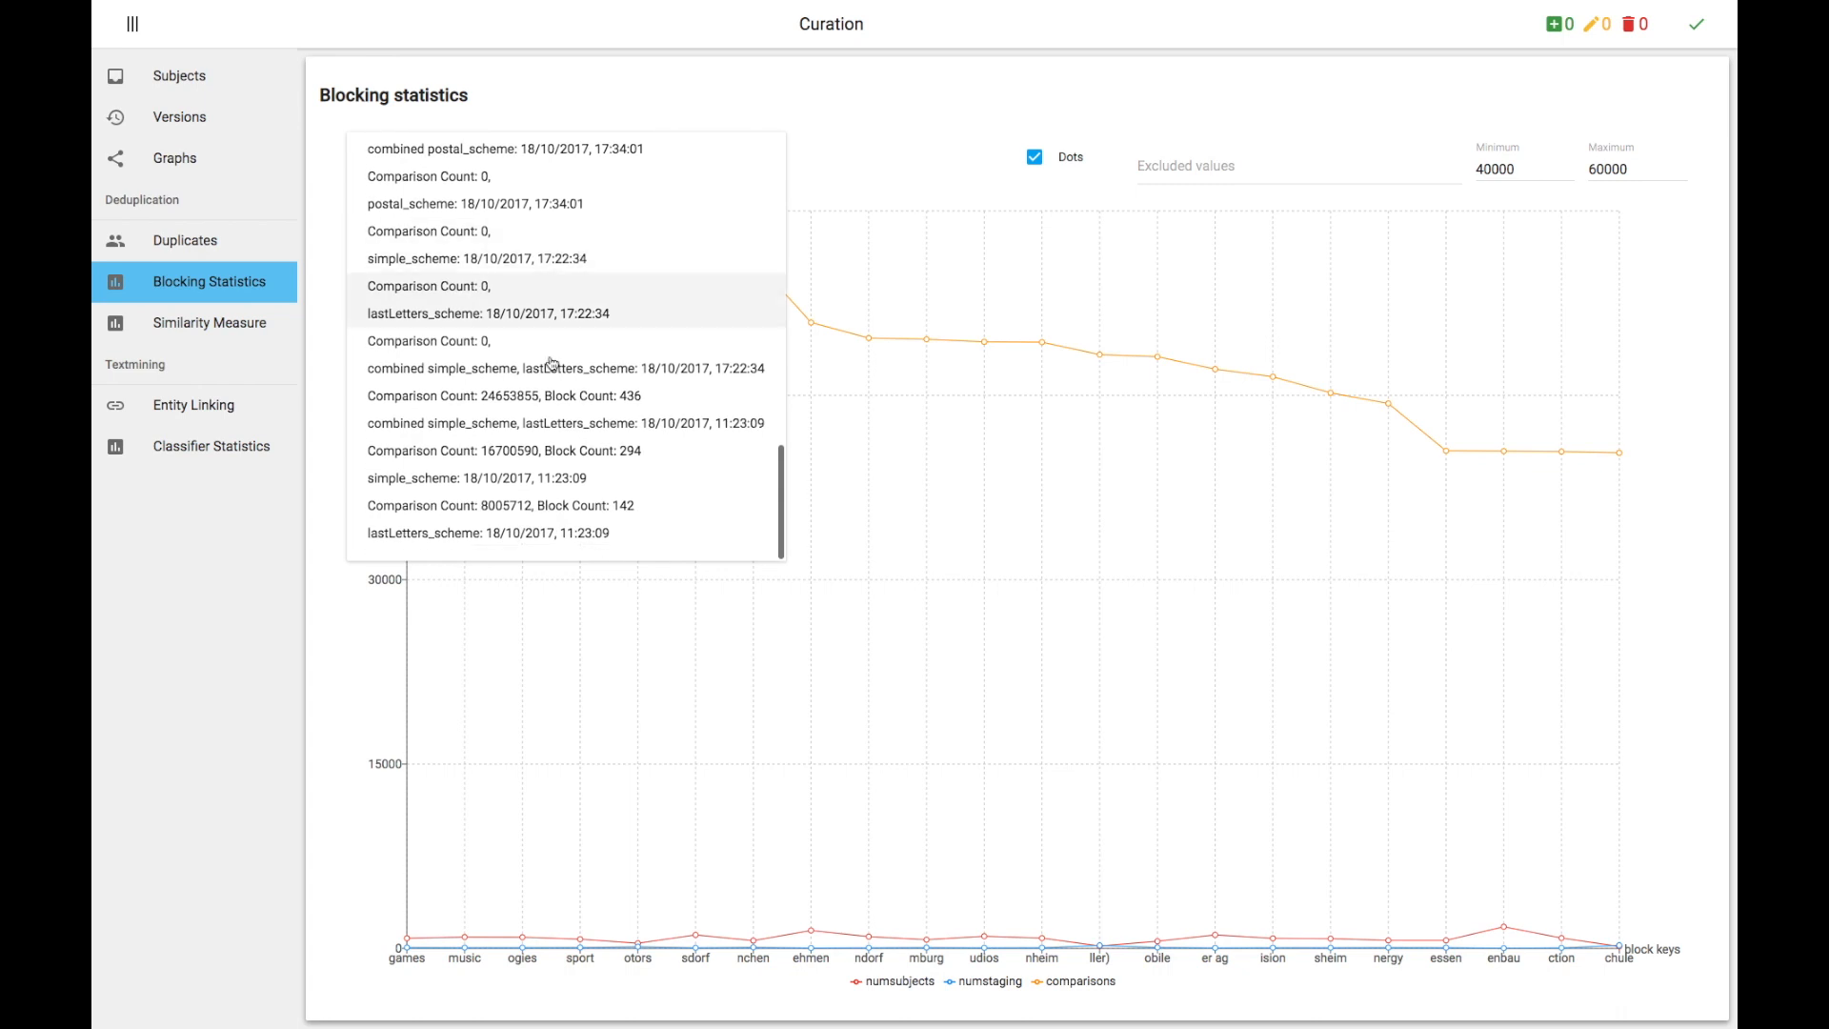
pyautogui.click(524, 533)
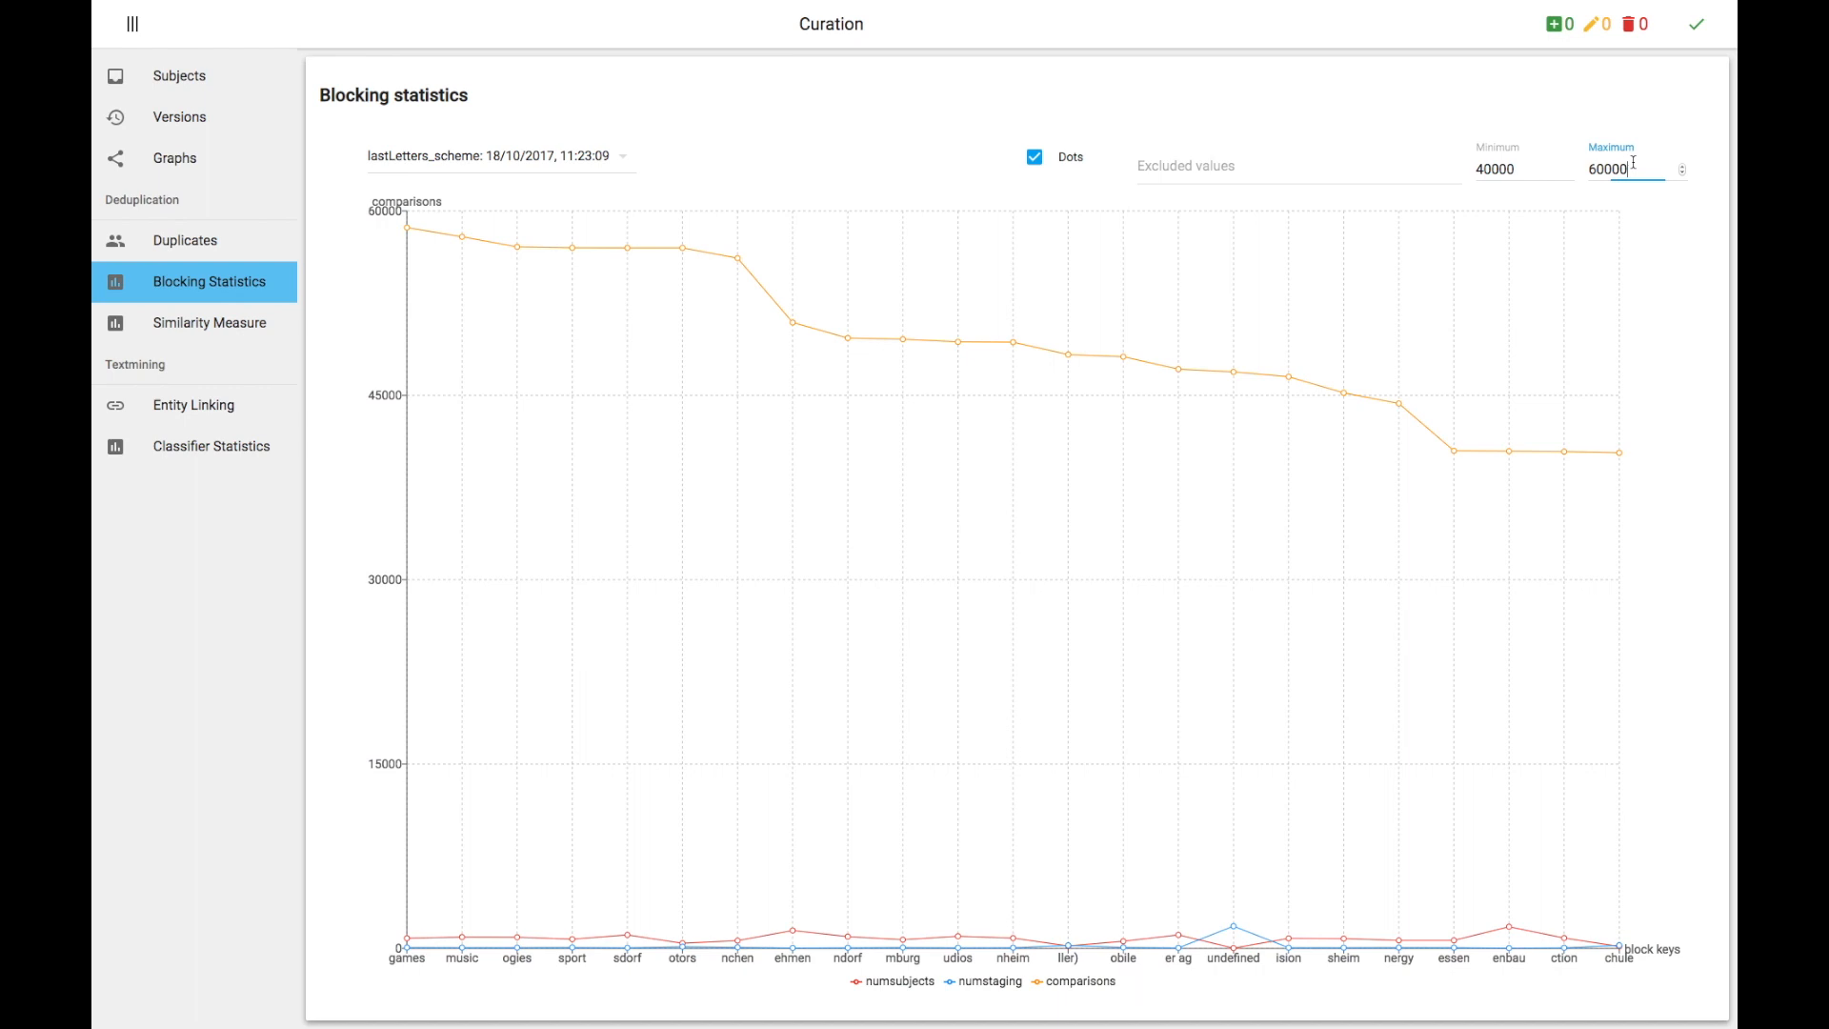
pyautogui.write('000')
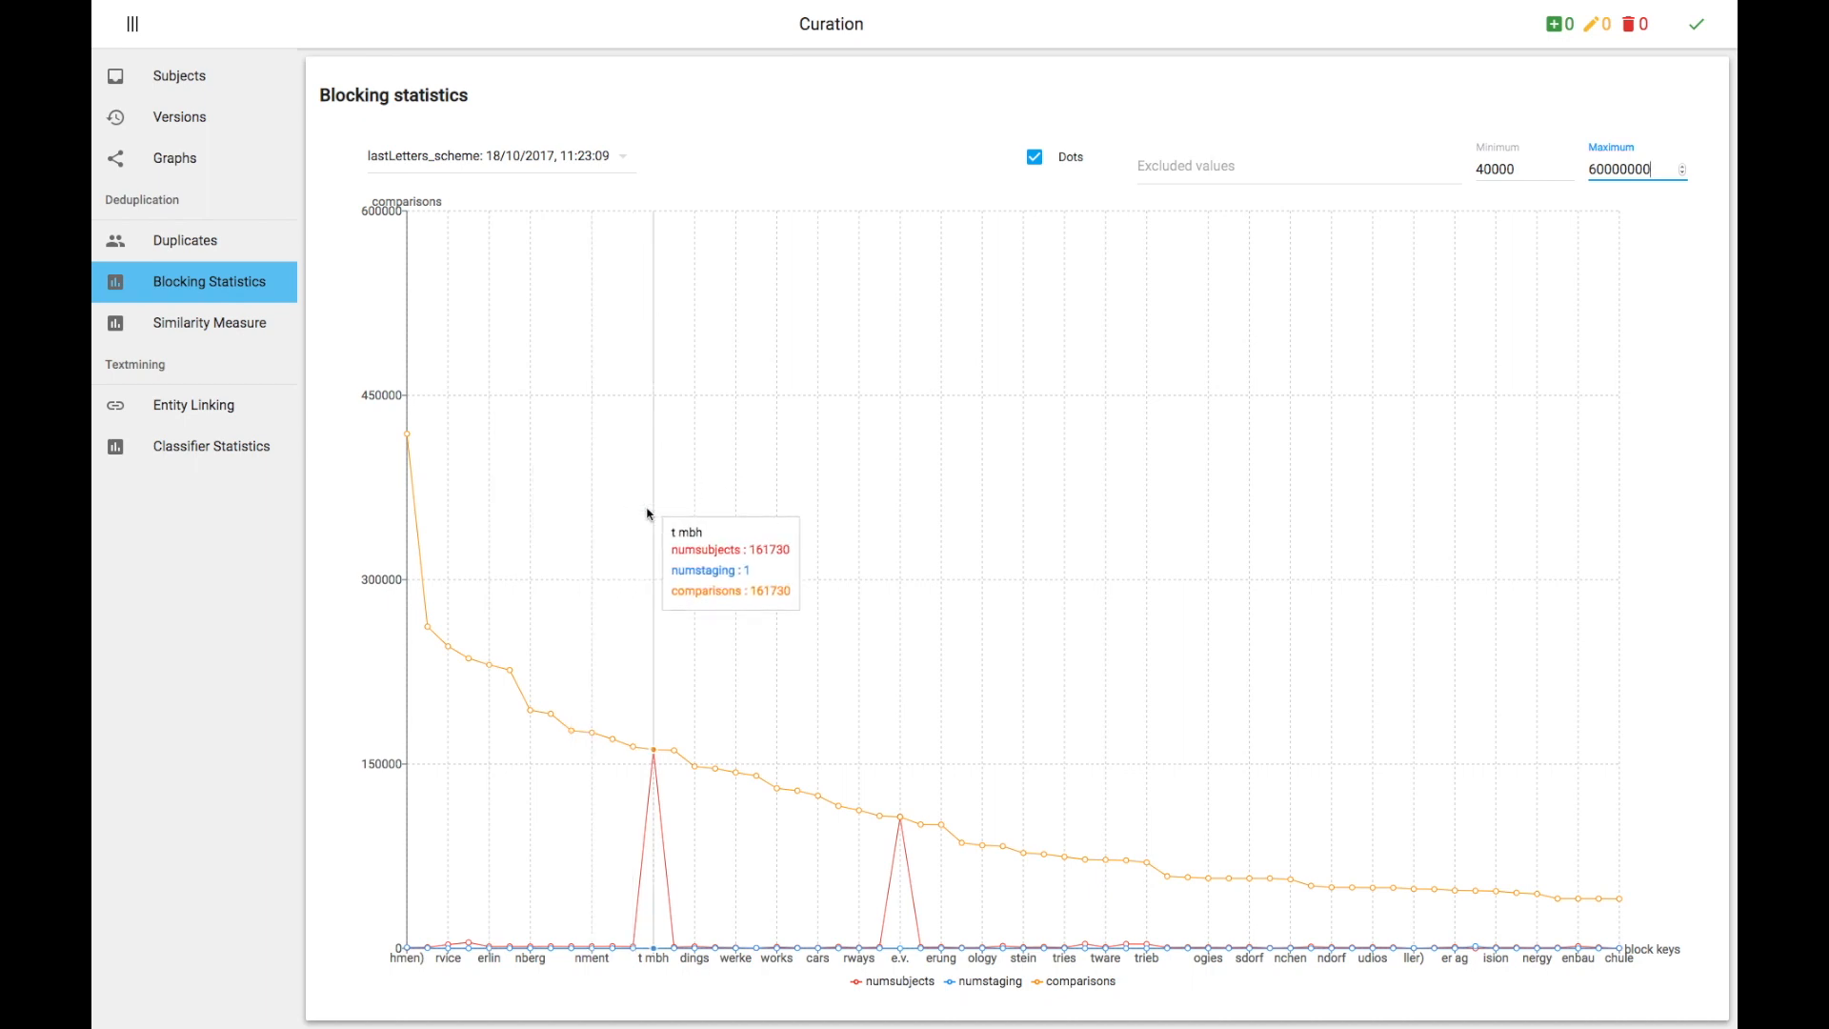
# Step: Open the Similarity Measure statistics and turn on Dots
pyautogui.click(282, 339)
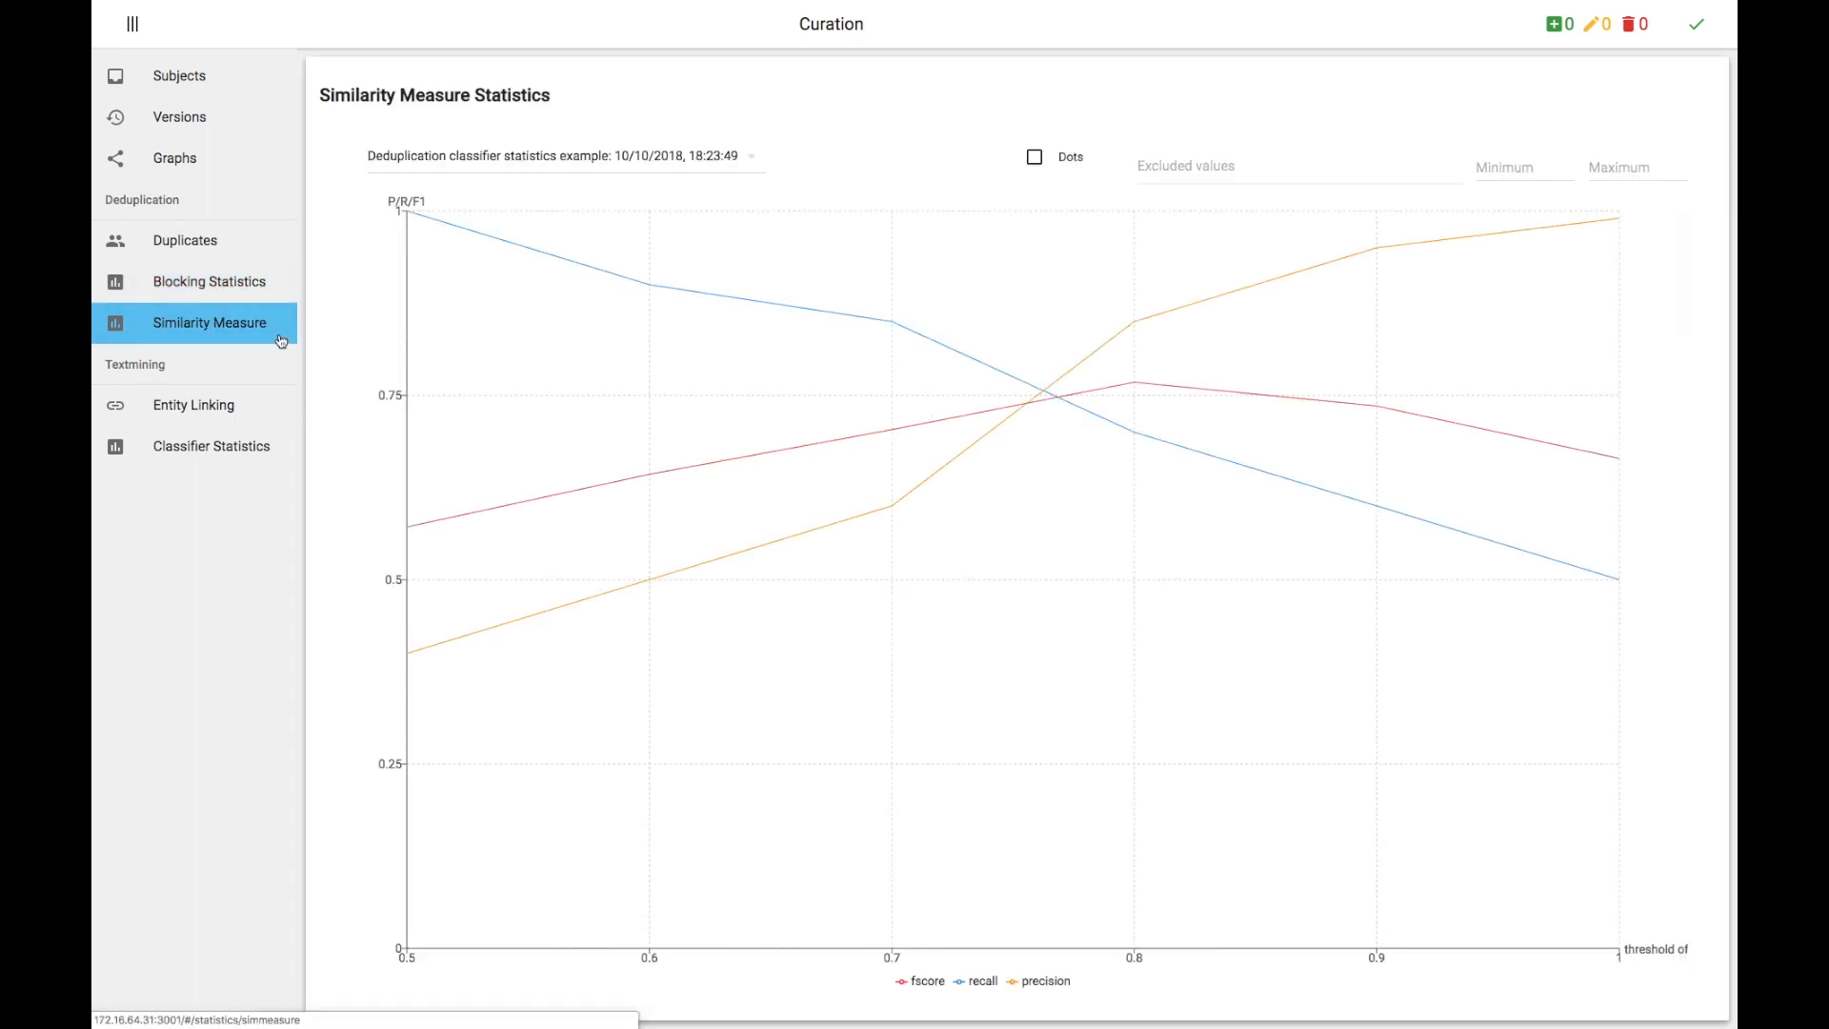
pyautogui.click(1031, 164)
# Step: In Entity Linking, open the article Wasser- und Schifffahrtsamt Koblenz, then the article W. W. Greg
pyautogui.moveTo(447, 267)
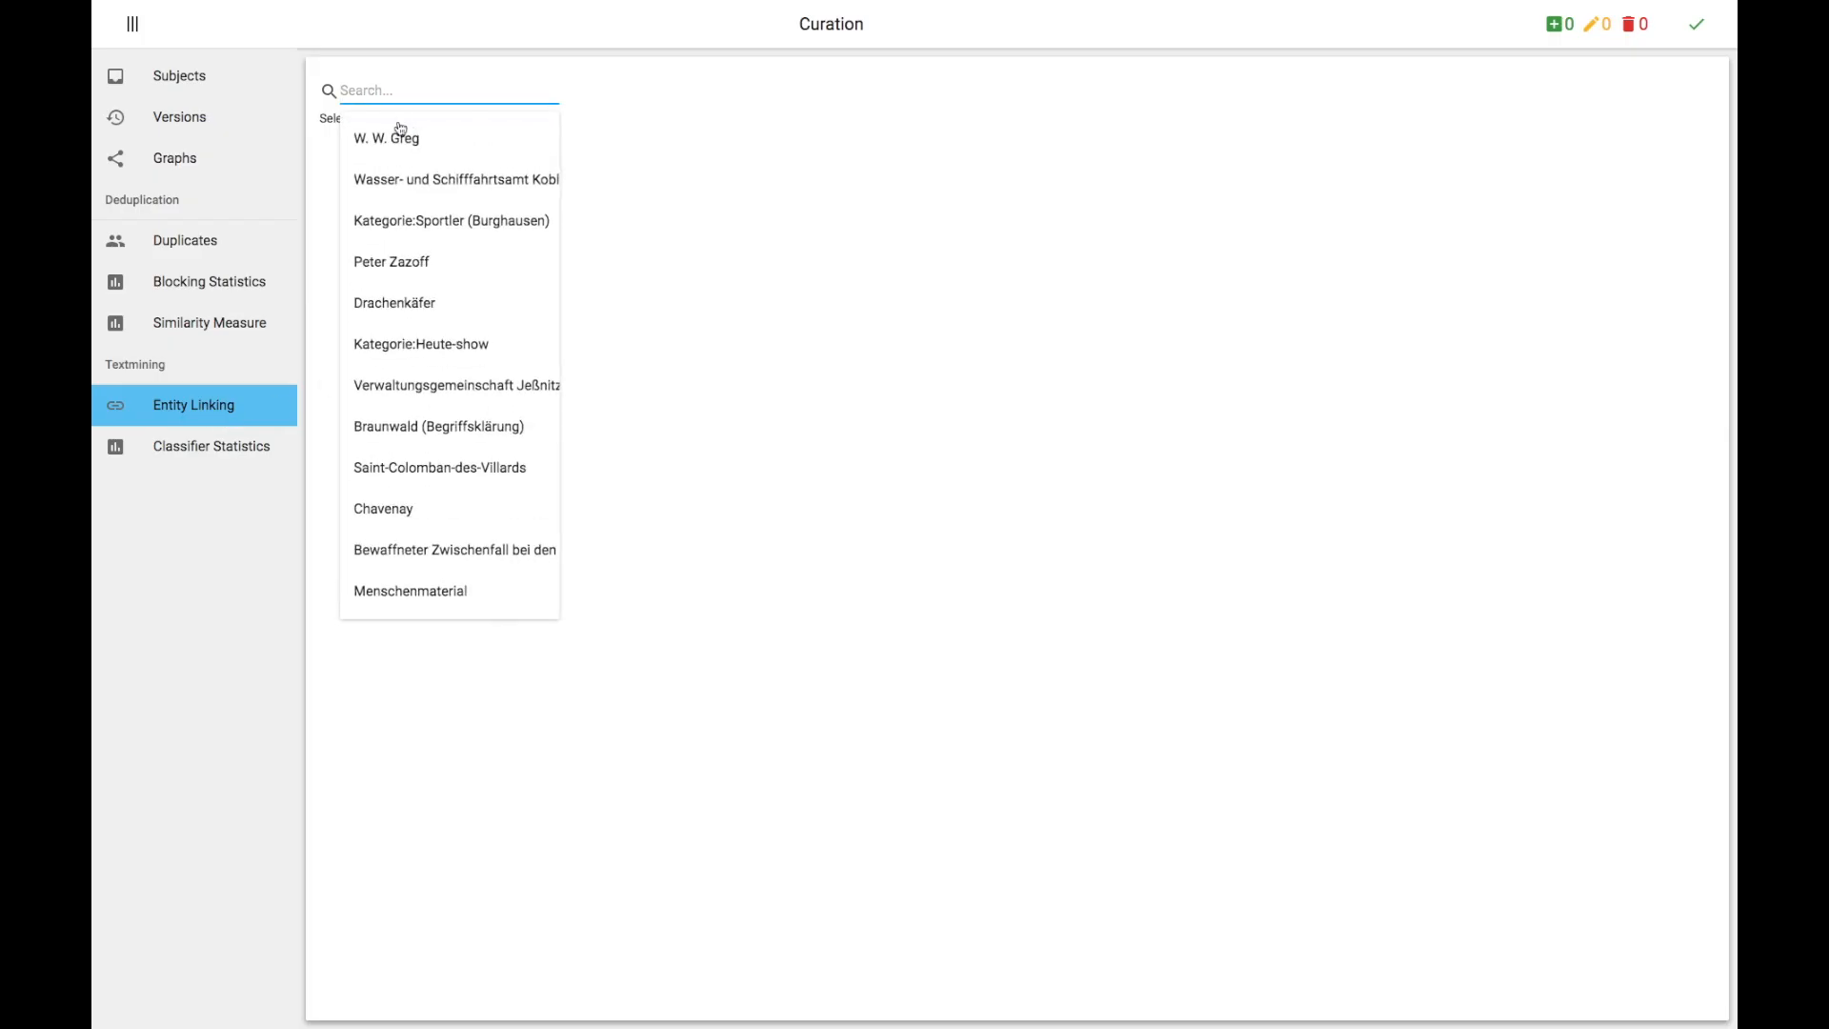
pyautogui.click(401, 178)
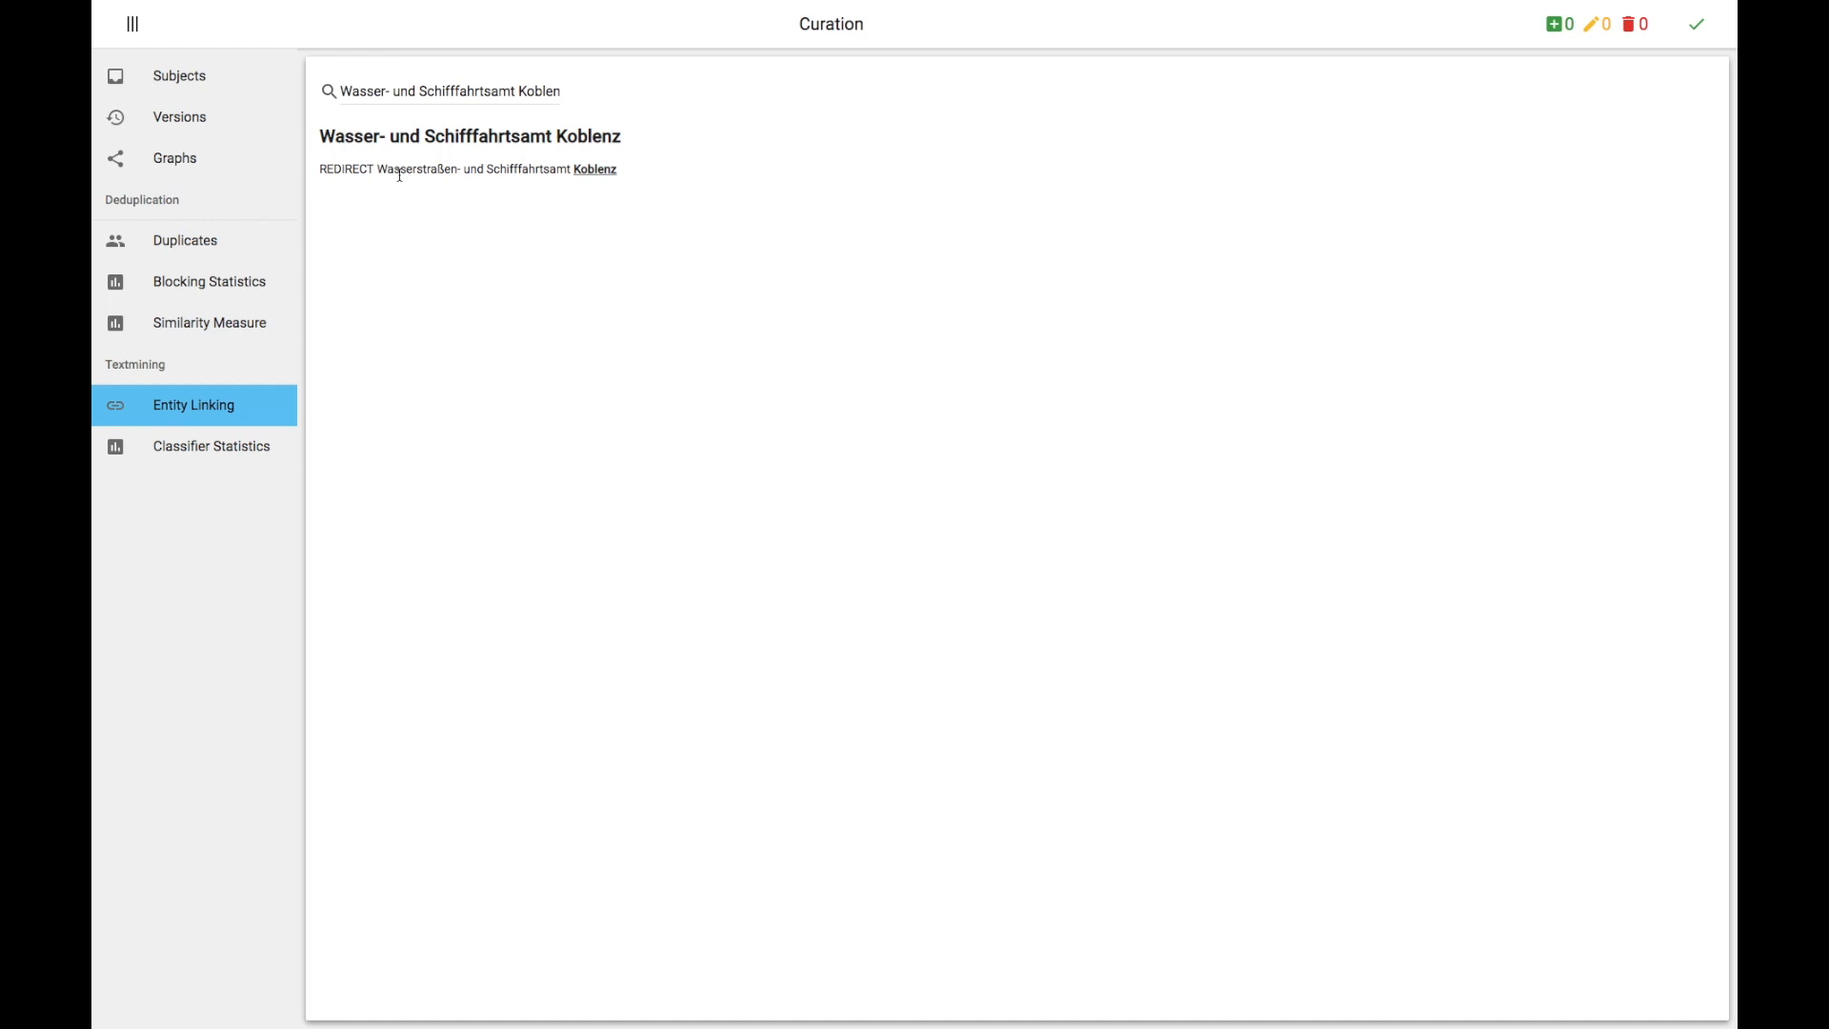
pyautogui.click(436, 108)
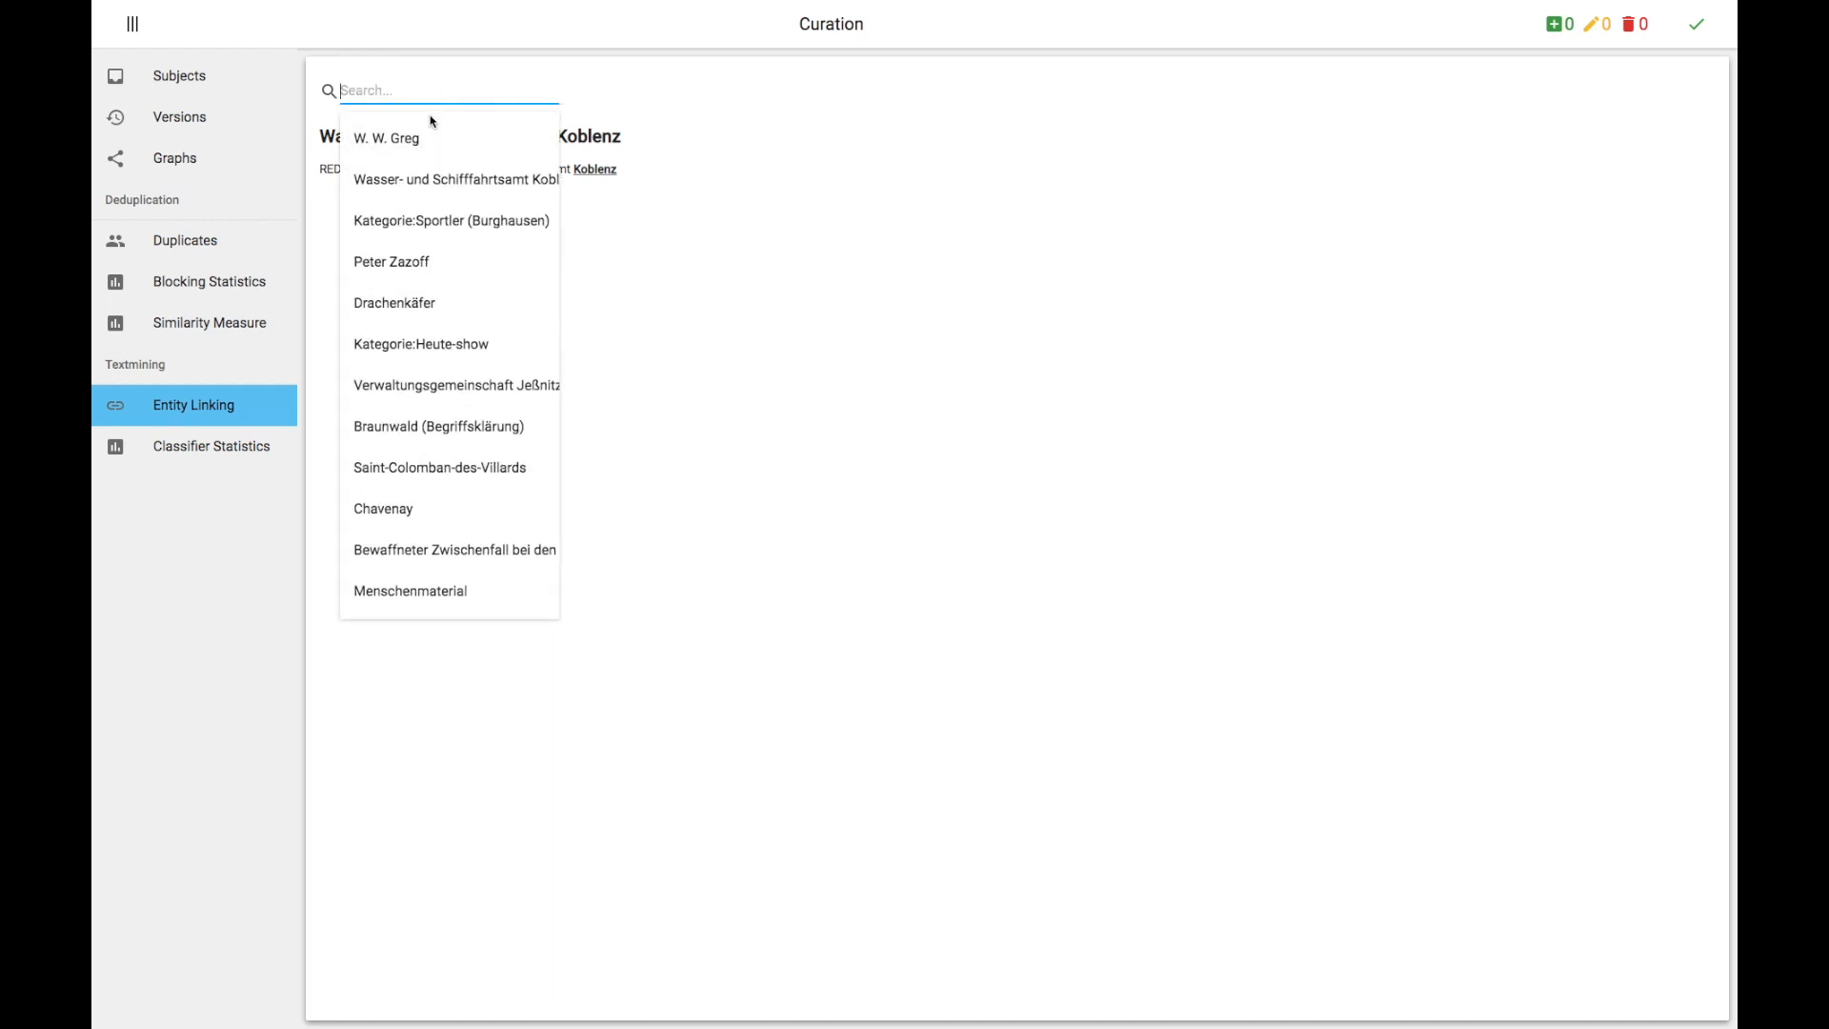
pyautogui.click(425, 137)
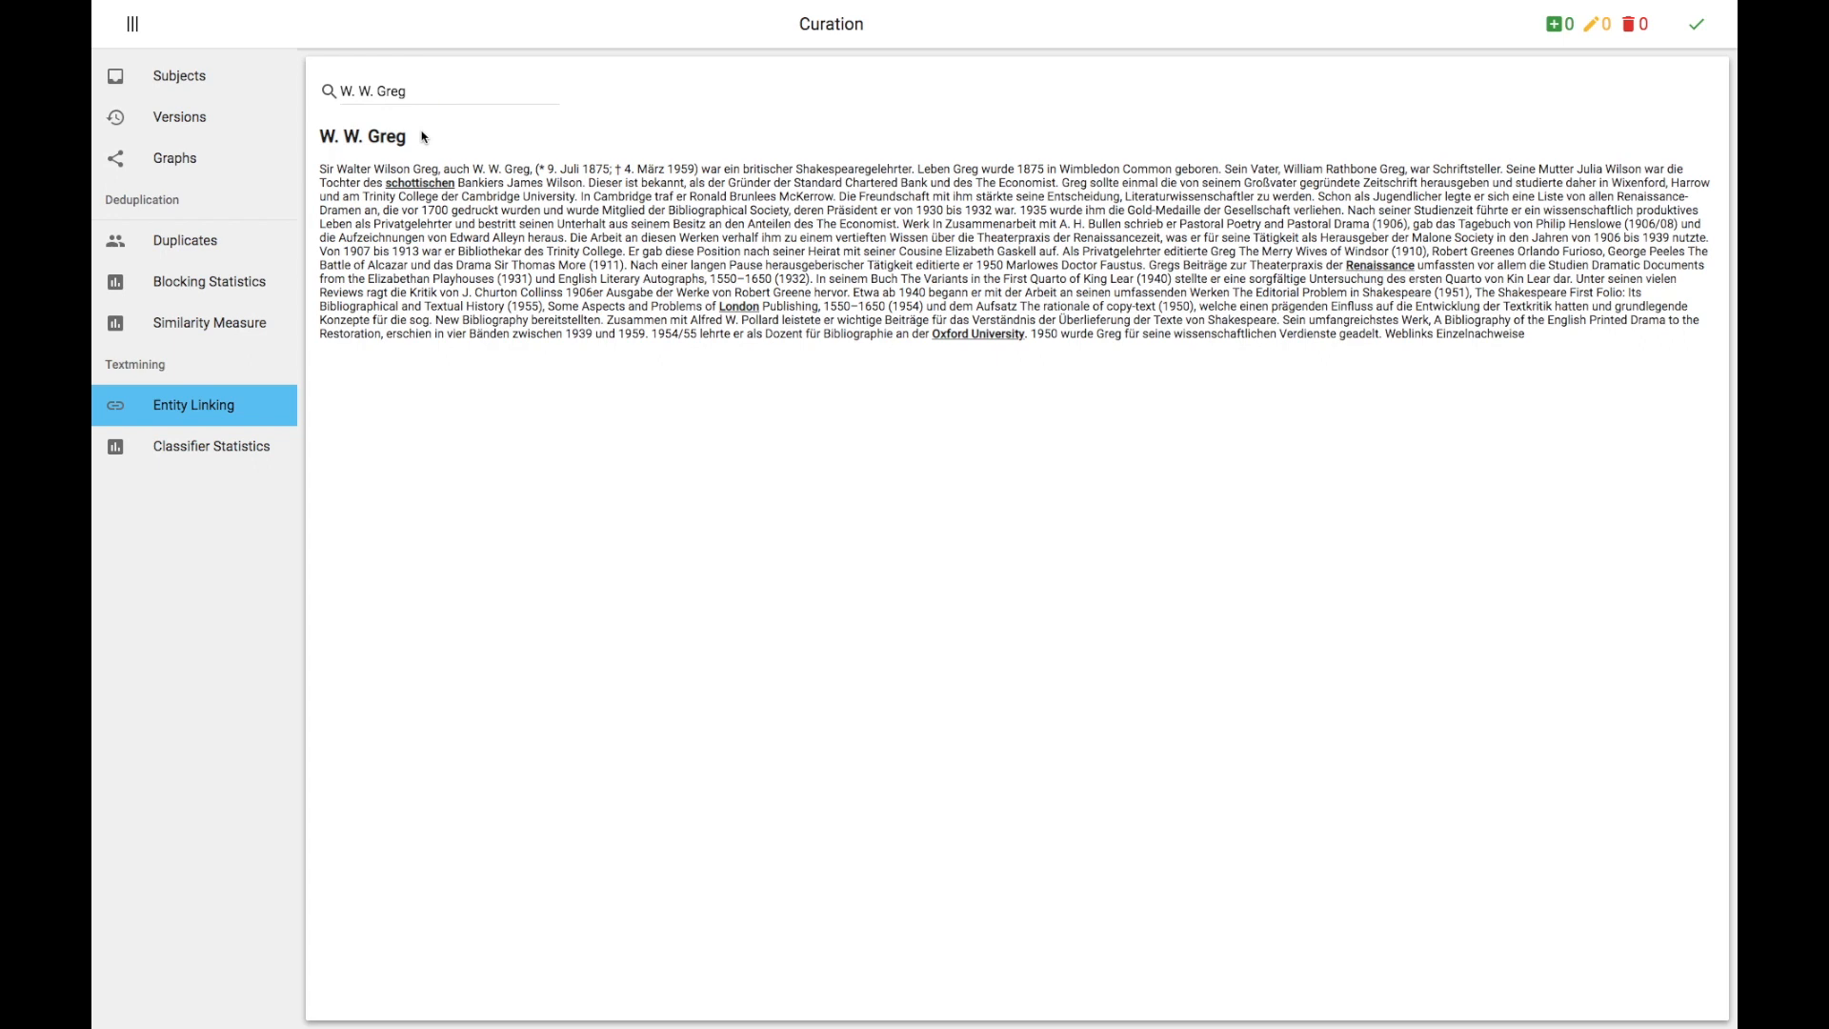
# Step: Inspect the entity links for schottischen, London and Oxford University in the W. W. Greg article
pyautogui.click(433, 181)
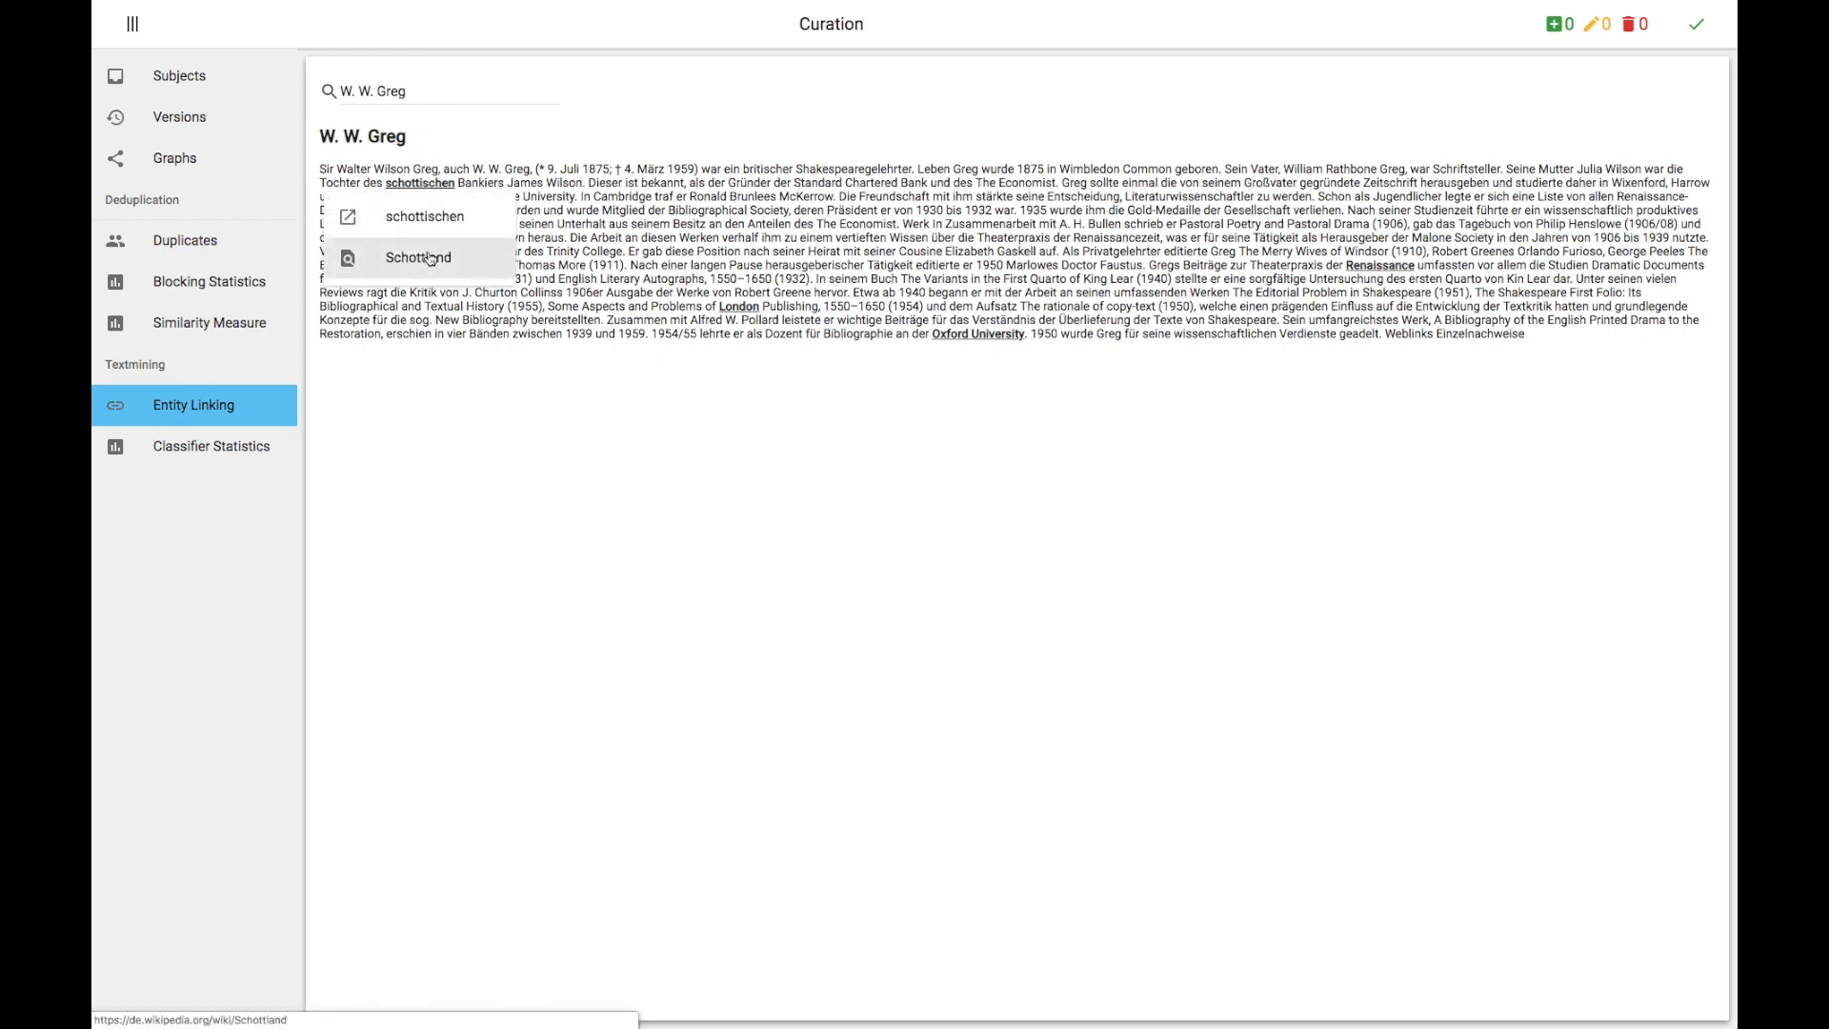
pyautogui.click(575, 289)
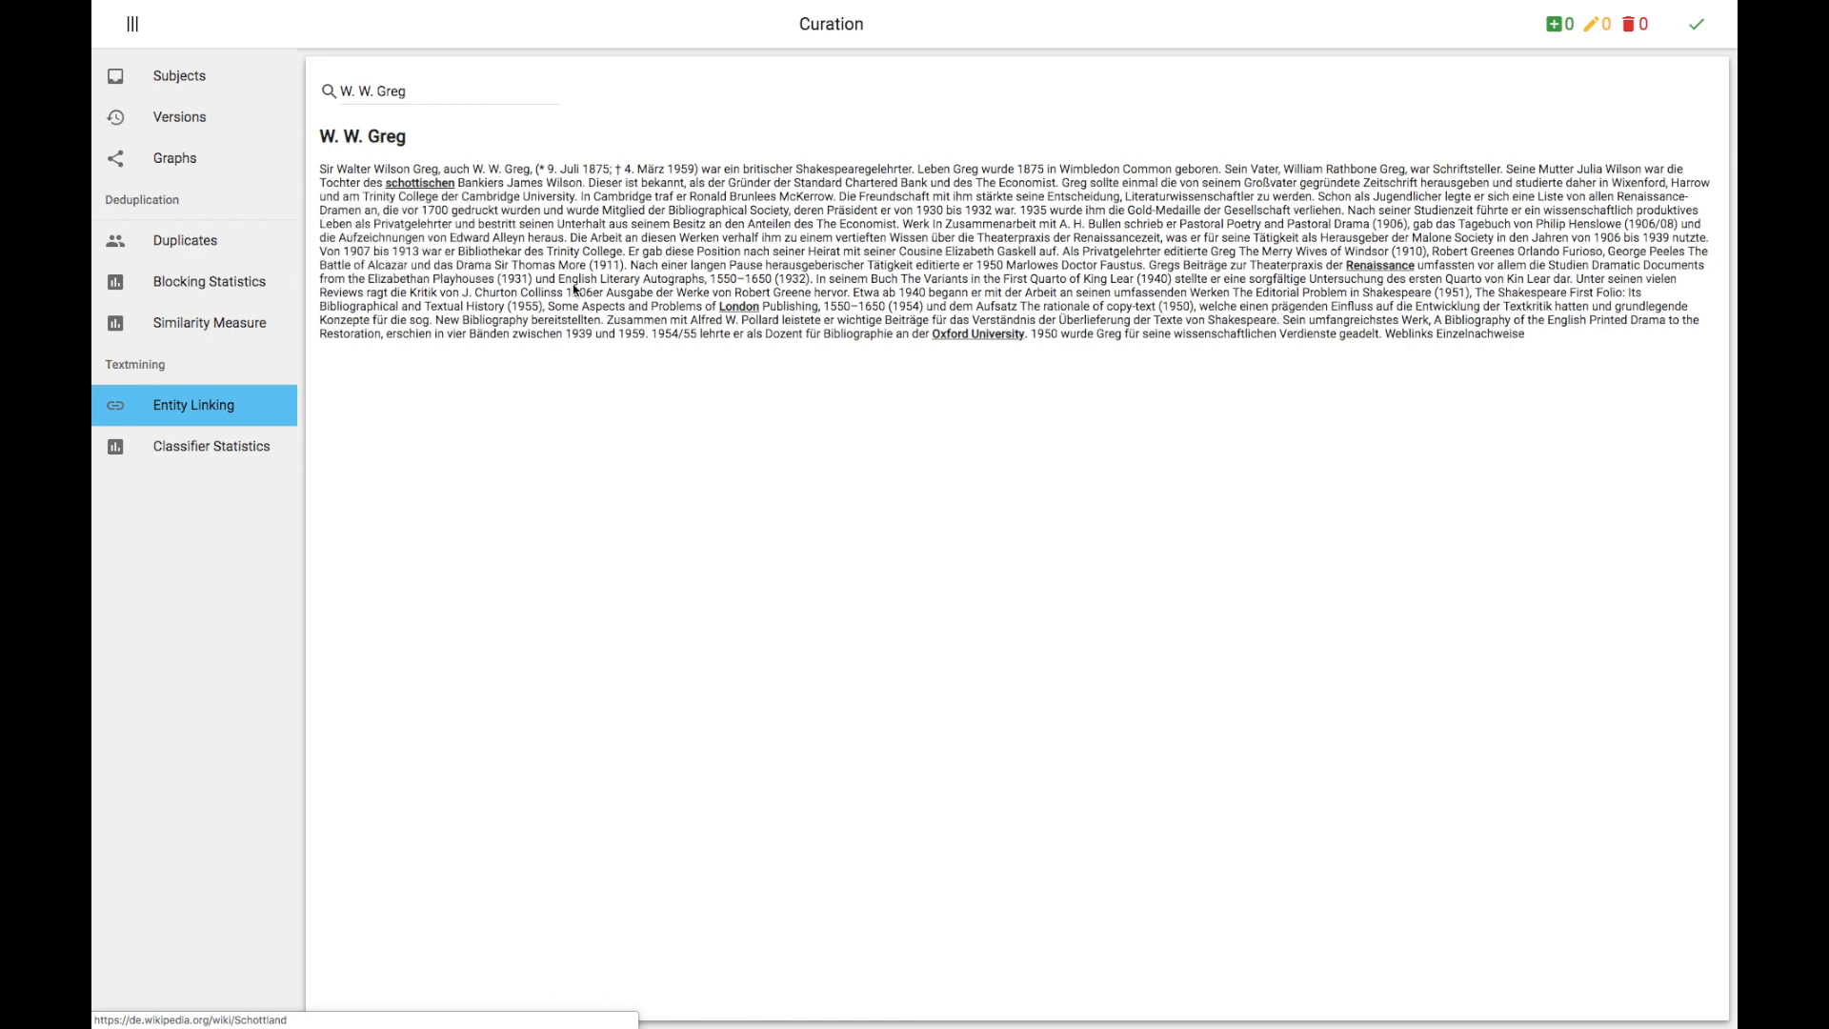
pyautogui.click(725, 308)
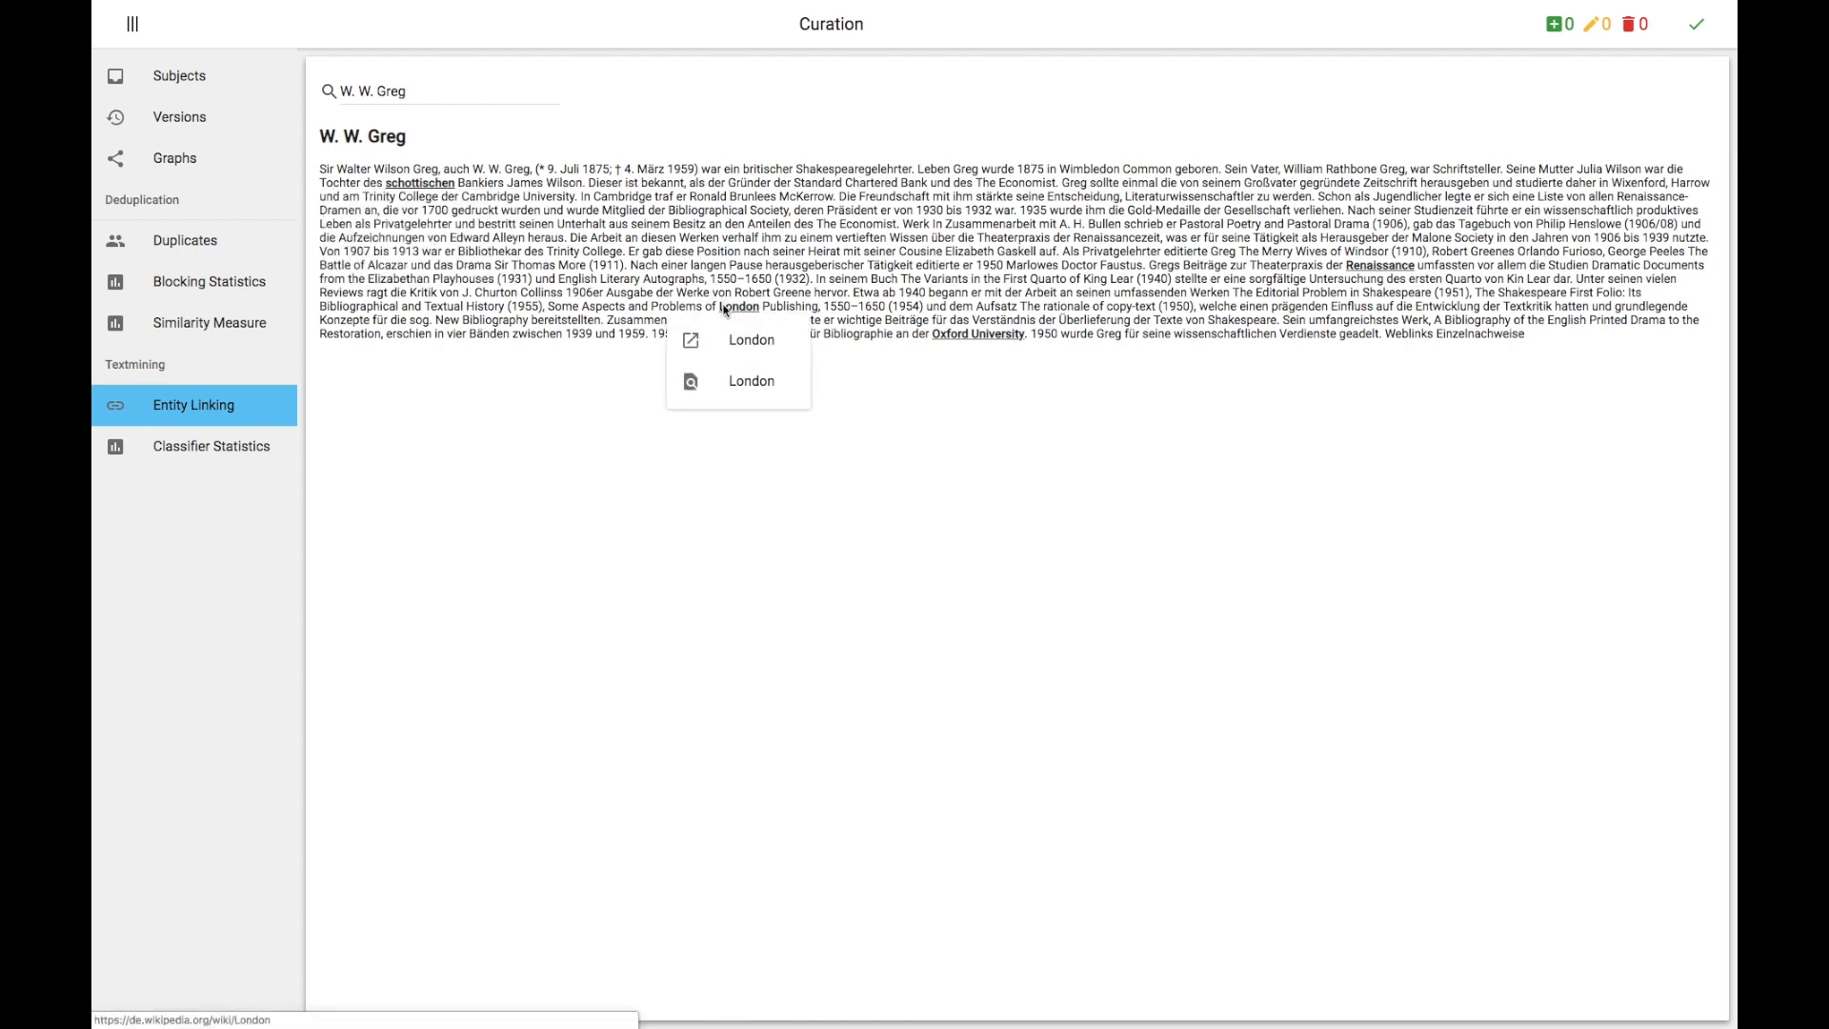
pyautogui.click(840, 291)
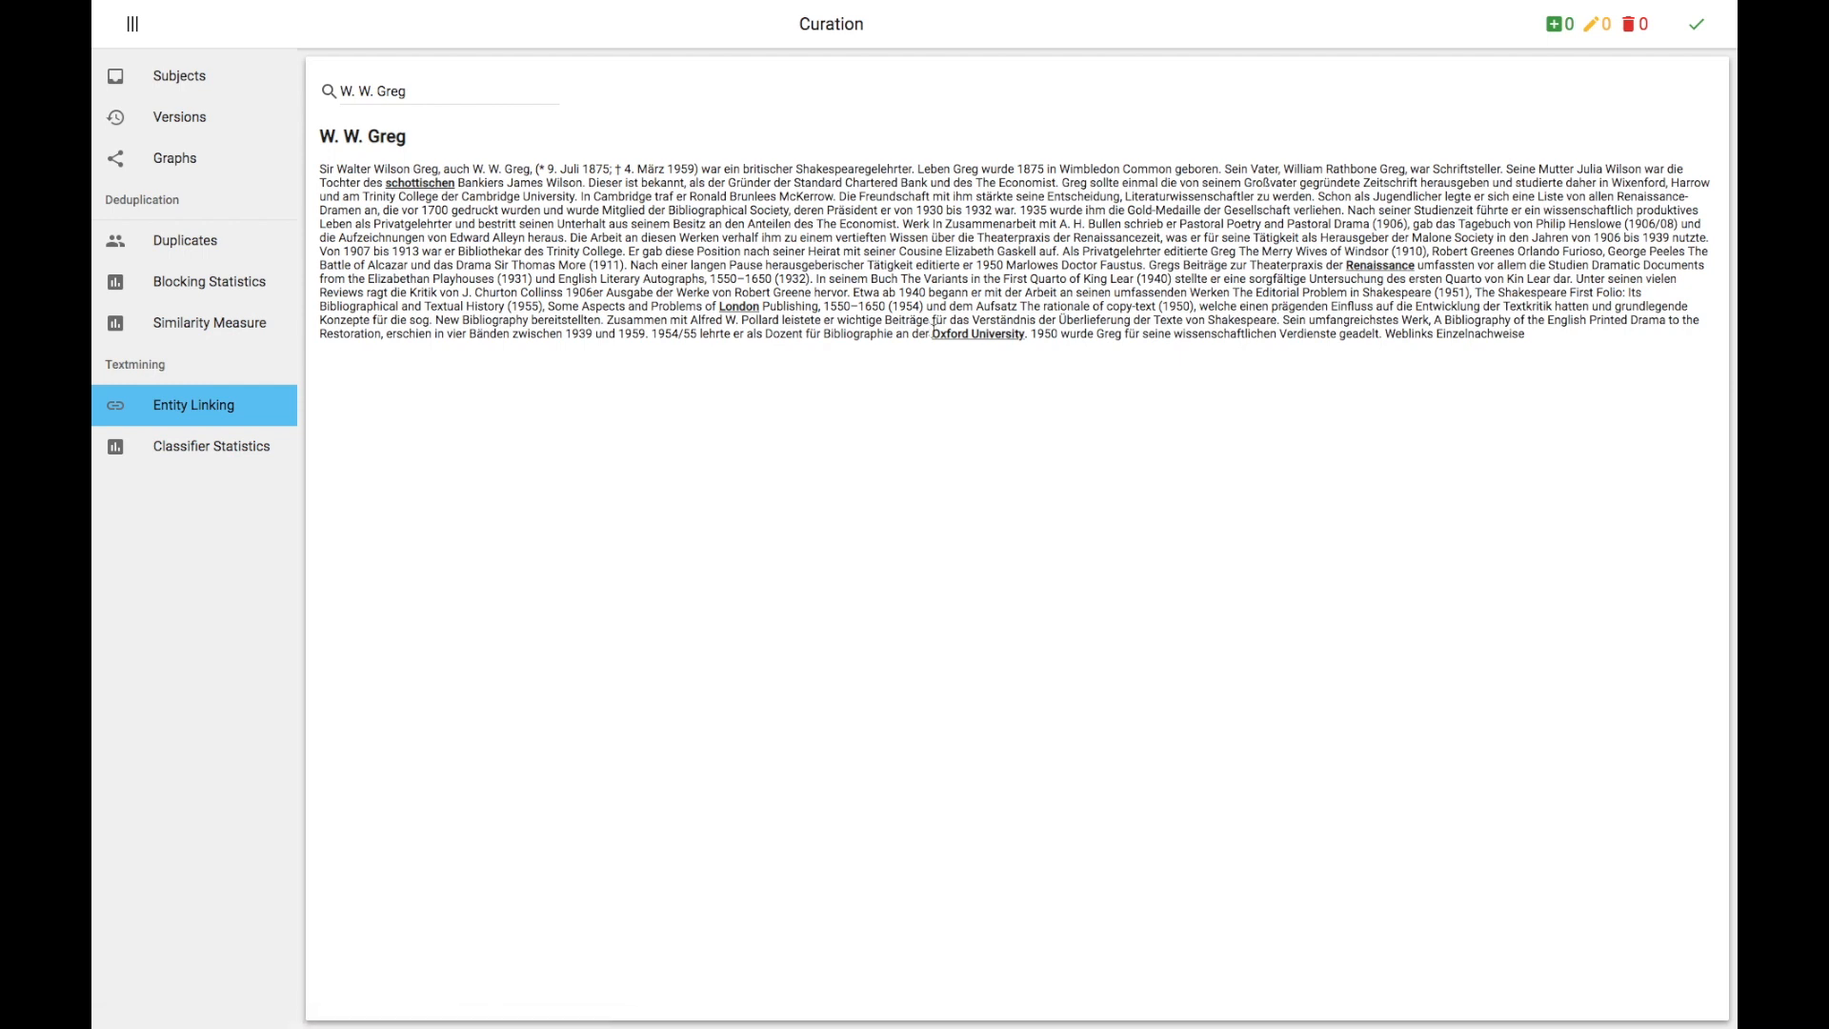
pyautogui.click(937, 336)
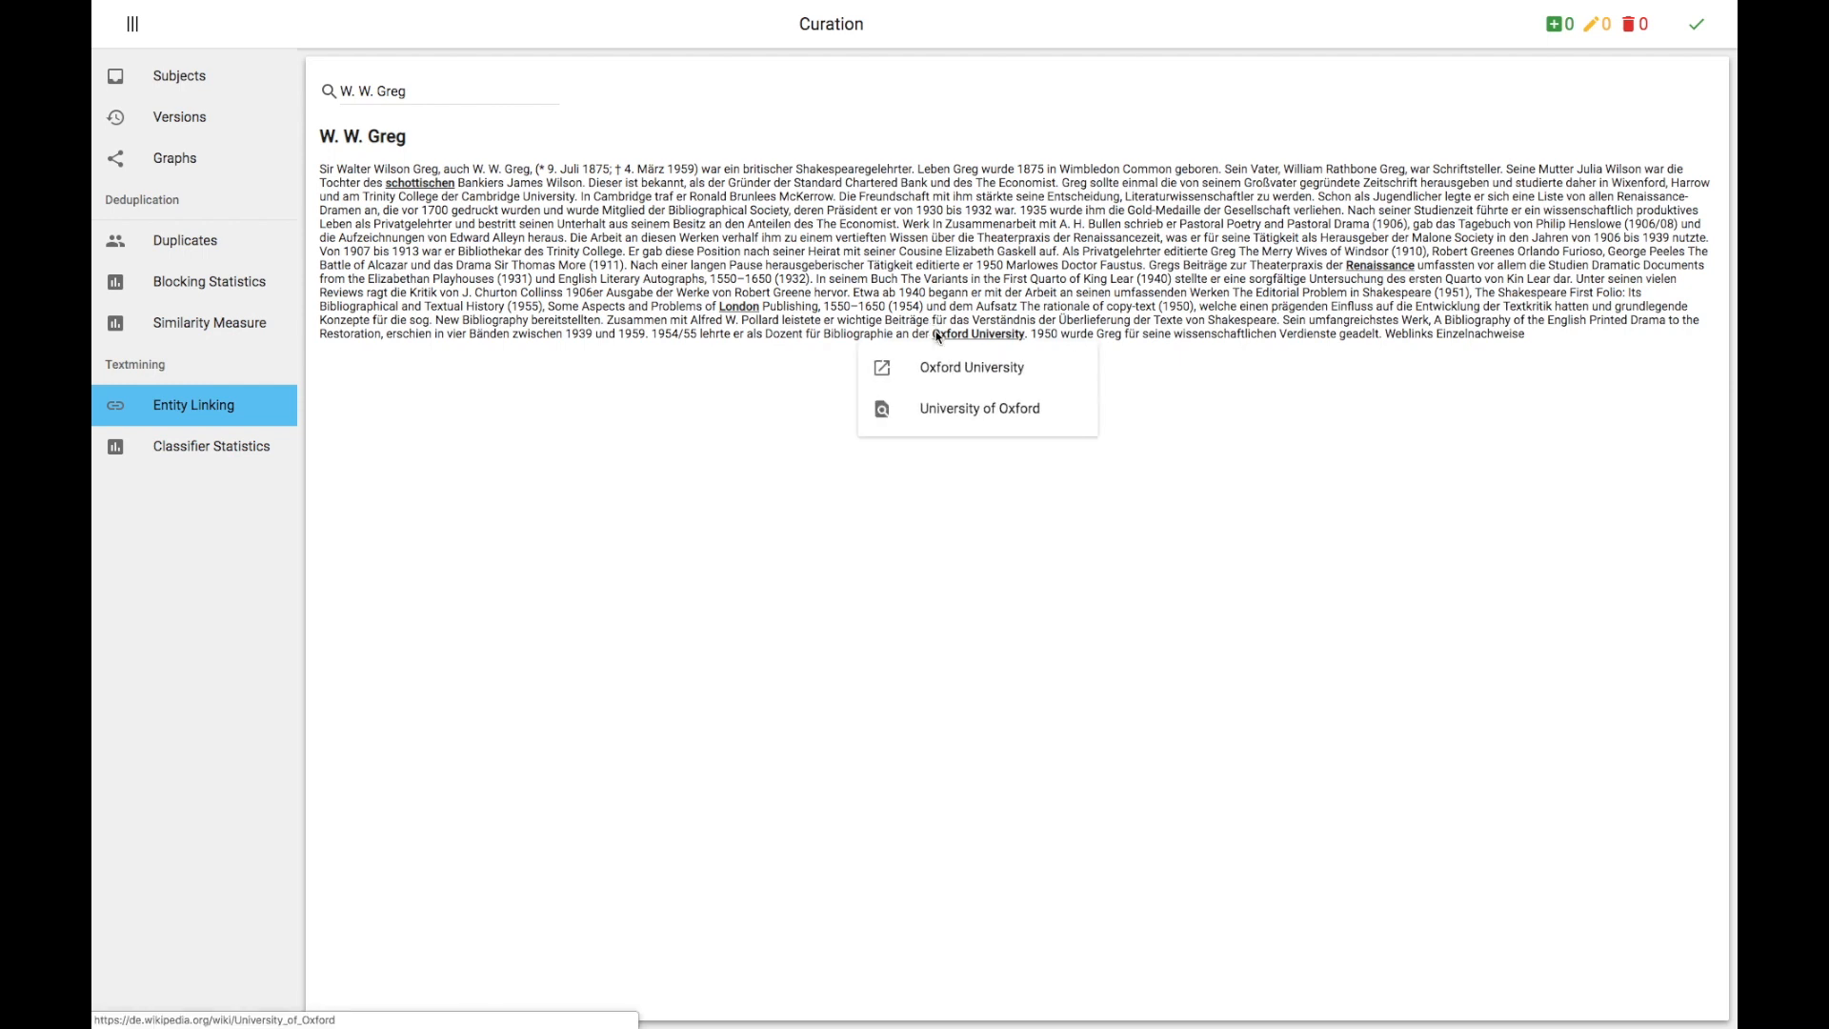
pyautogui.click(1032, 279)
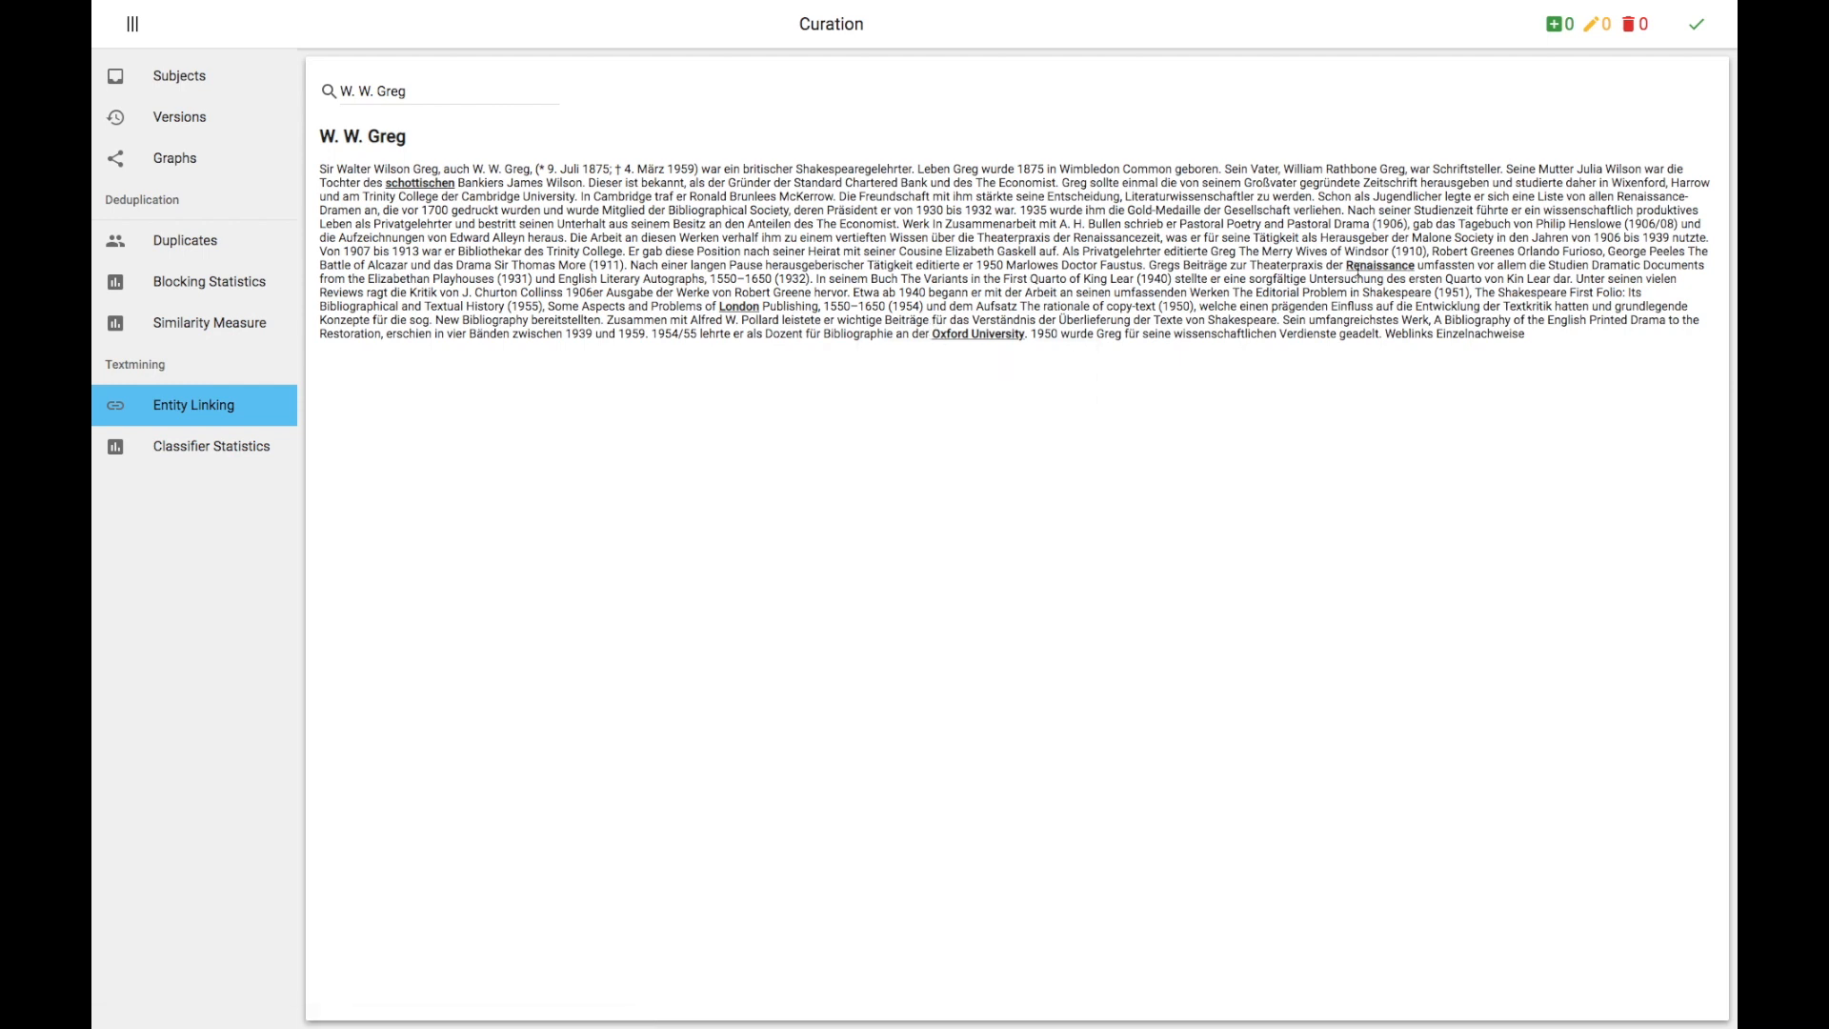
pyautogui.click(1359, 267)
pyautogui.click(1261, 254)
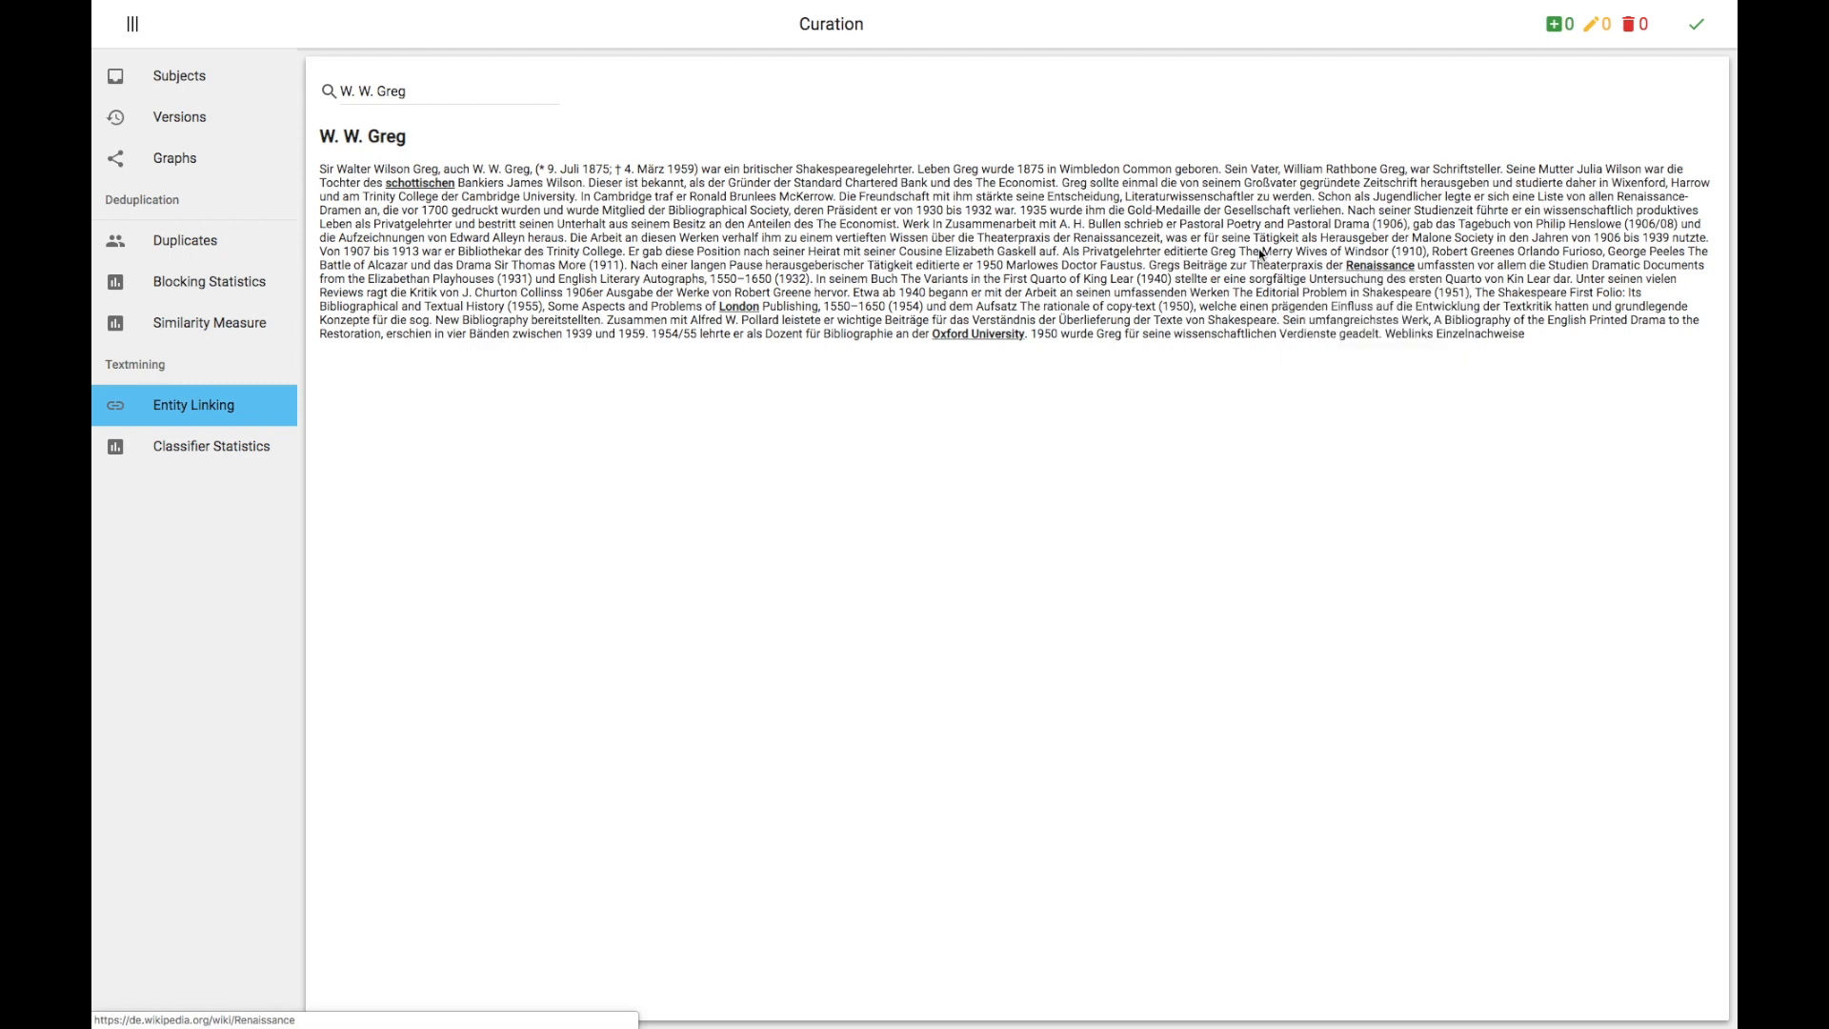
# Step: Open the article Saint-Colomban-des-Villards from the Entity Linking search list and inspect its linked mentions
pyautogui.click(468, 91)
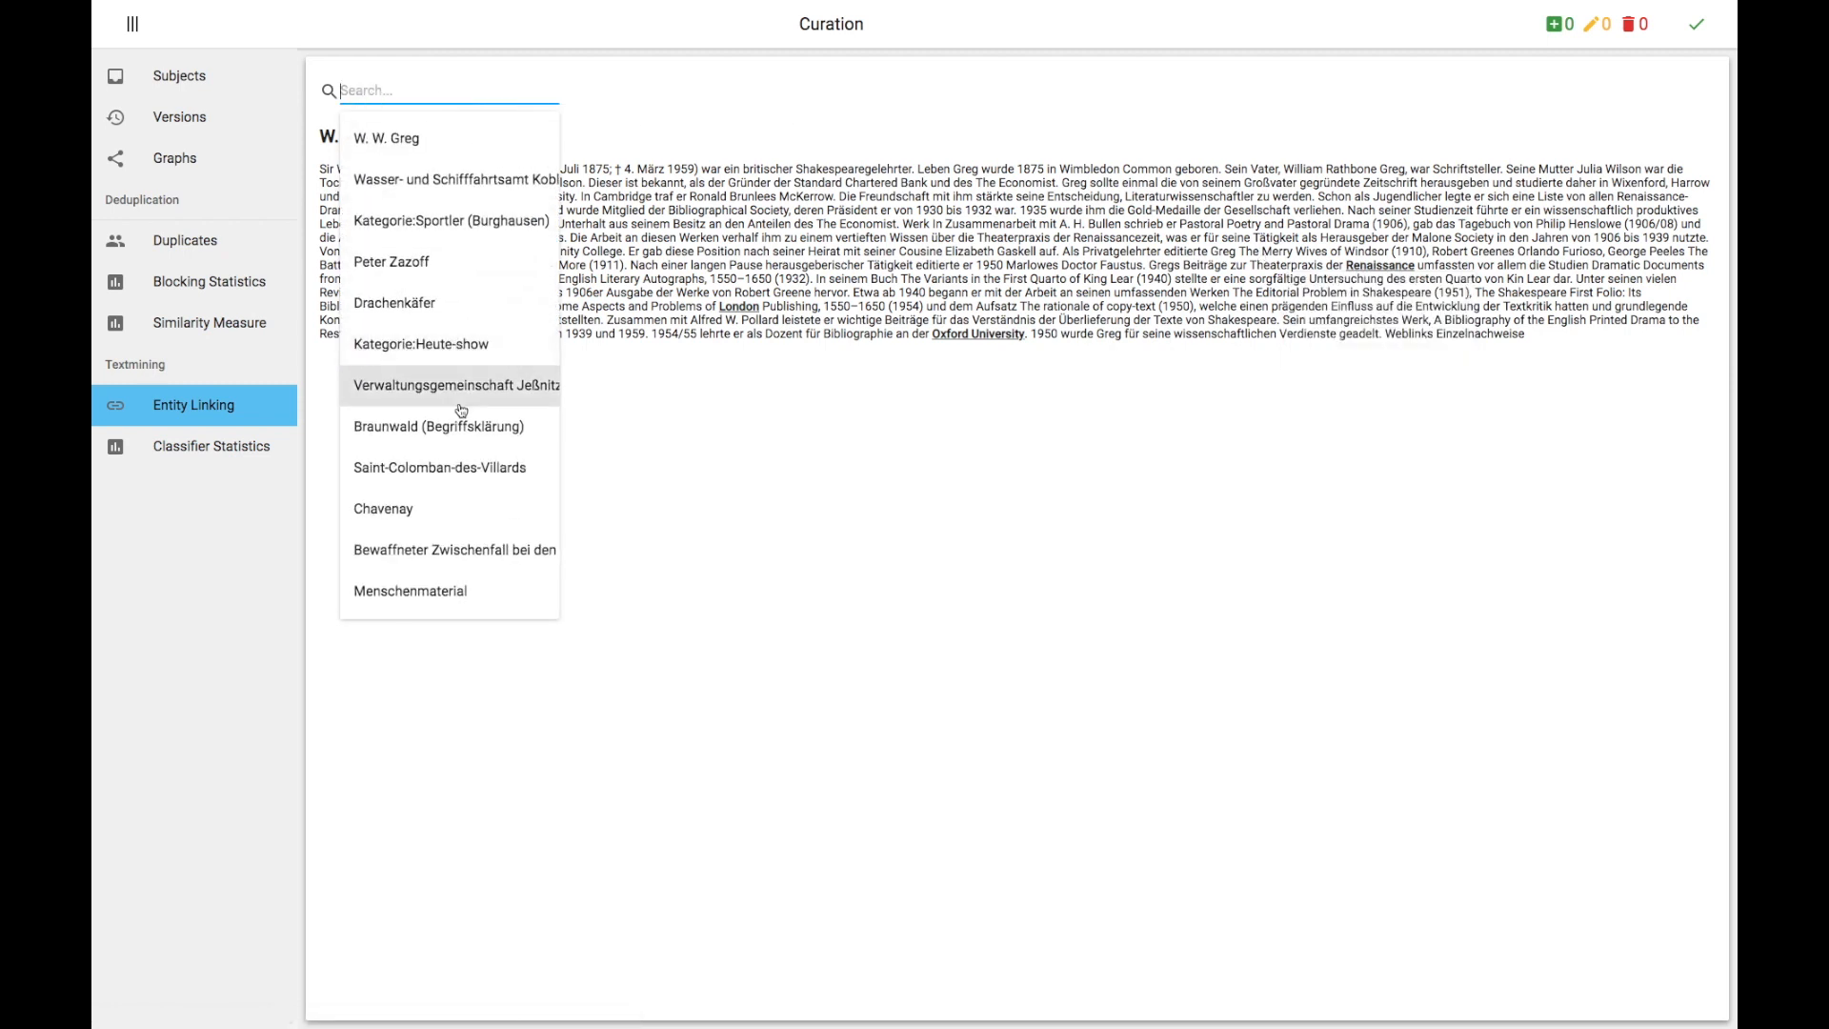
pyautogui.click(452, 467)
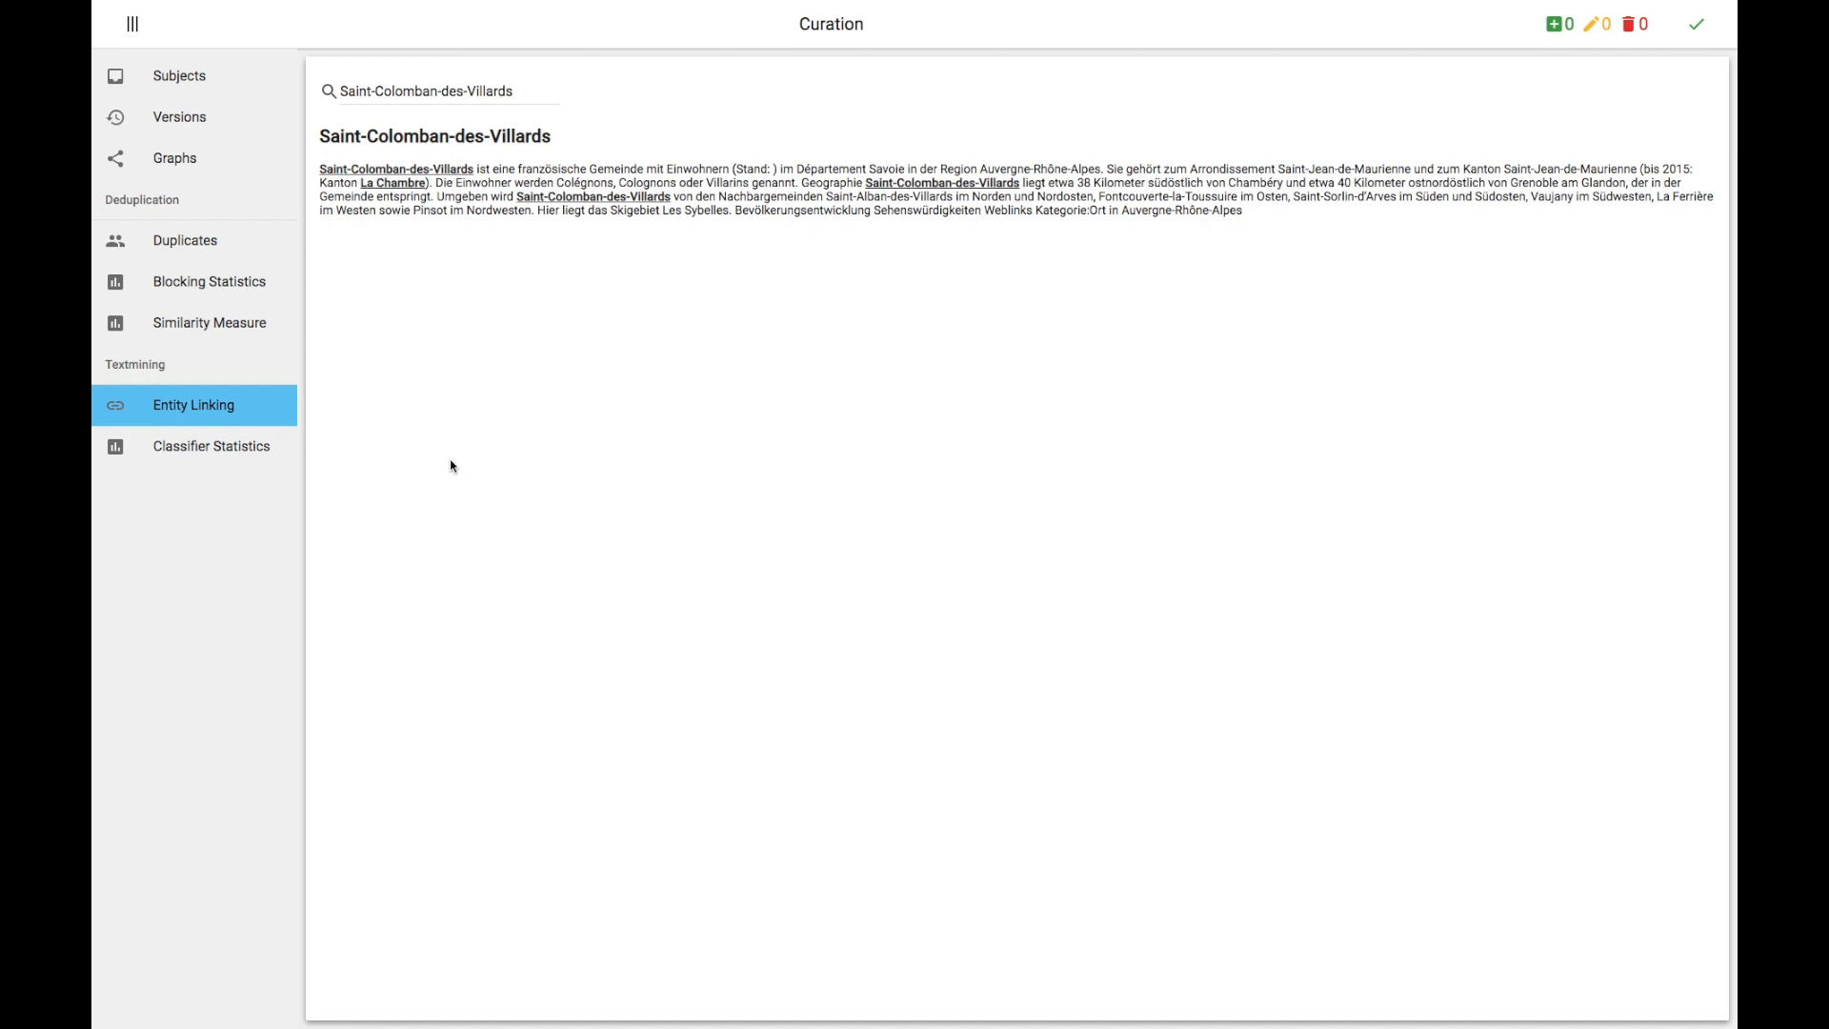
pyautogui.click(404, 183)
pyautogui.click(421, 206)
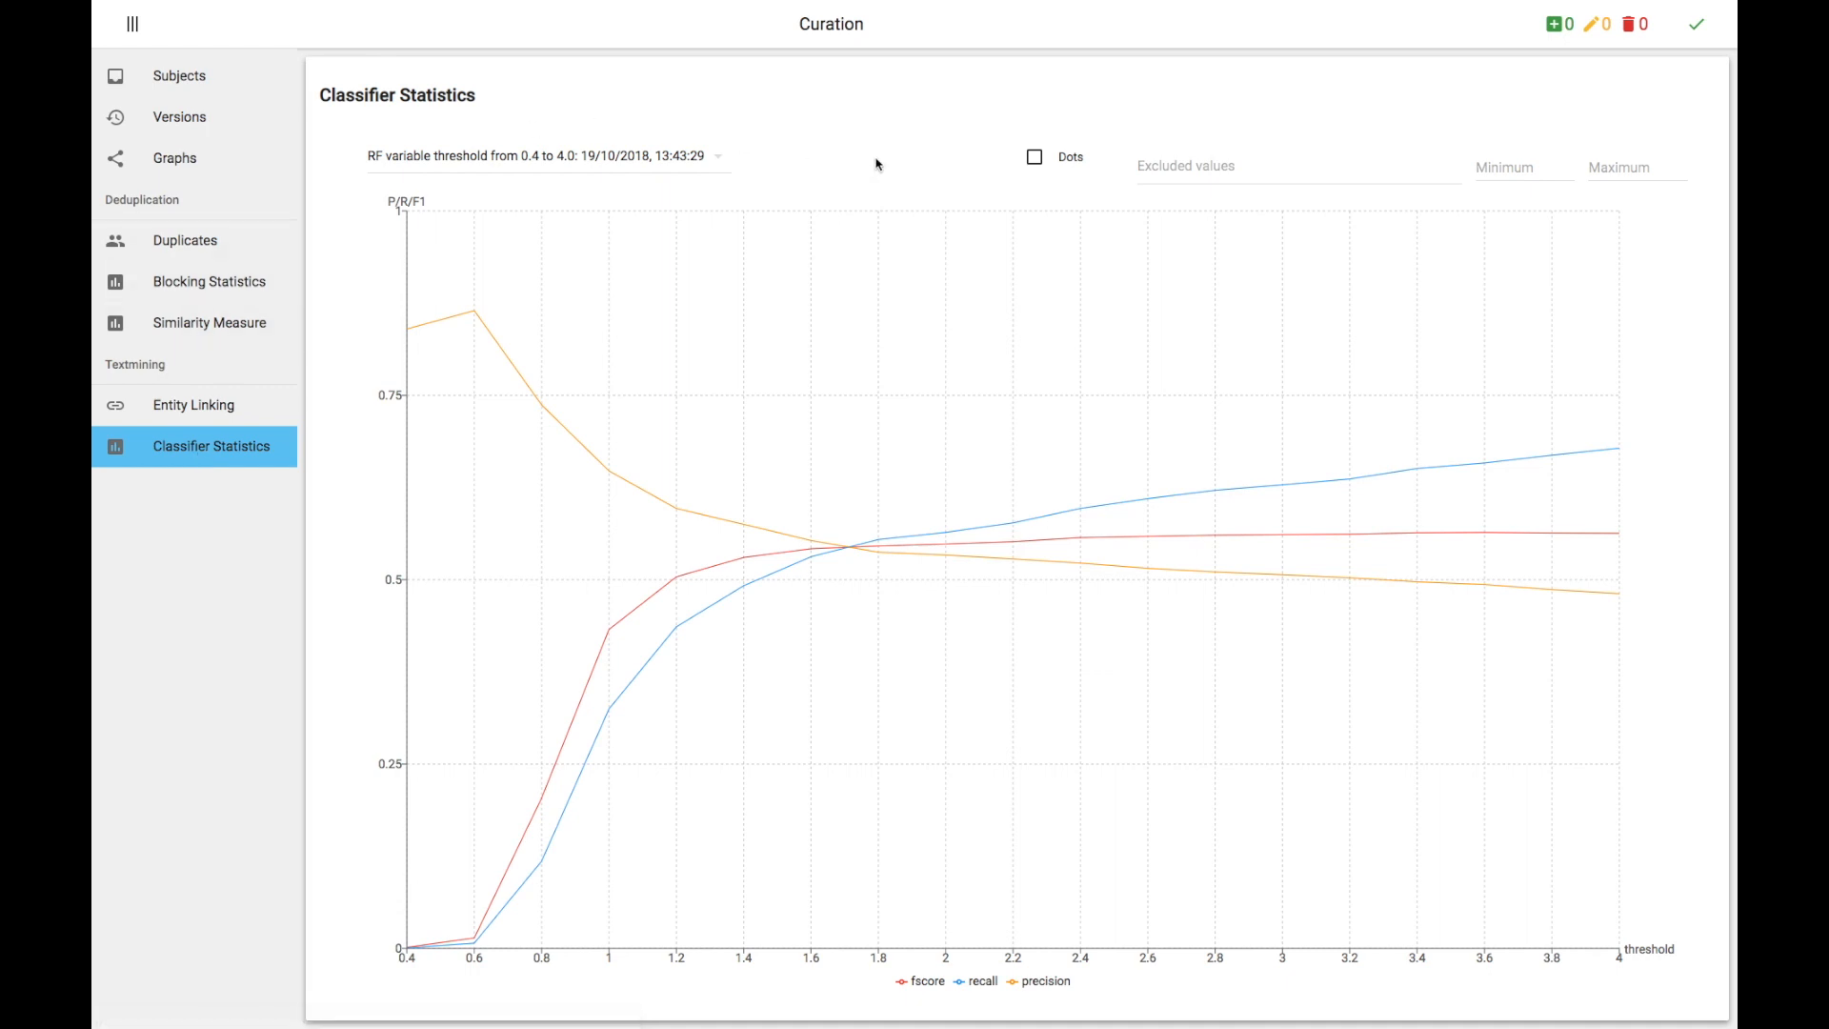
# Step: In Classifier Statistics, select the run RF 1.7 threshold: 19/10/2018, 14:18:21
pyautogui.moveTo(462, 306)
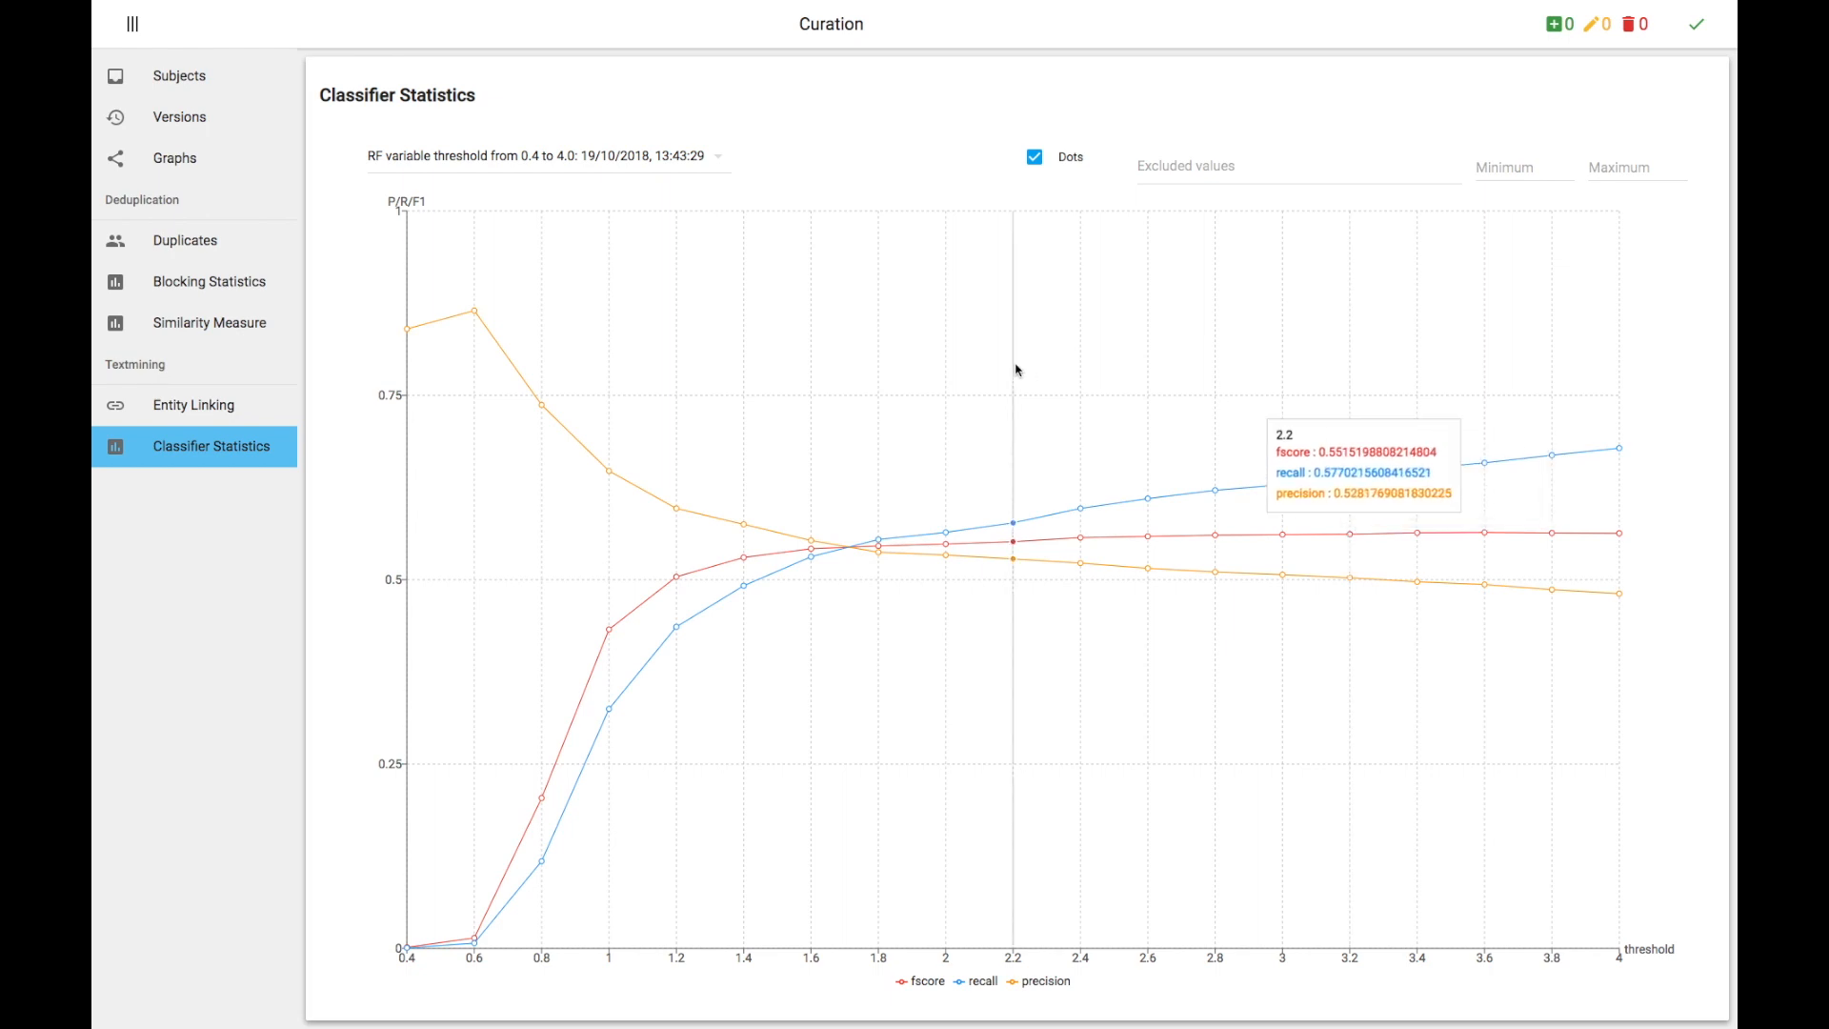
pyautogui.click(571, 181)
pyautogui.click(555, 158)
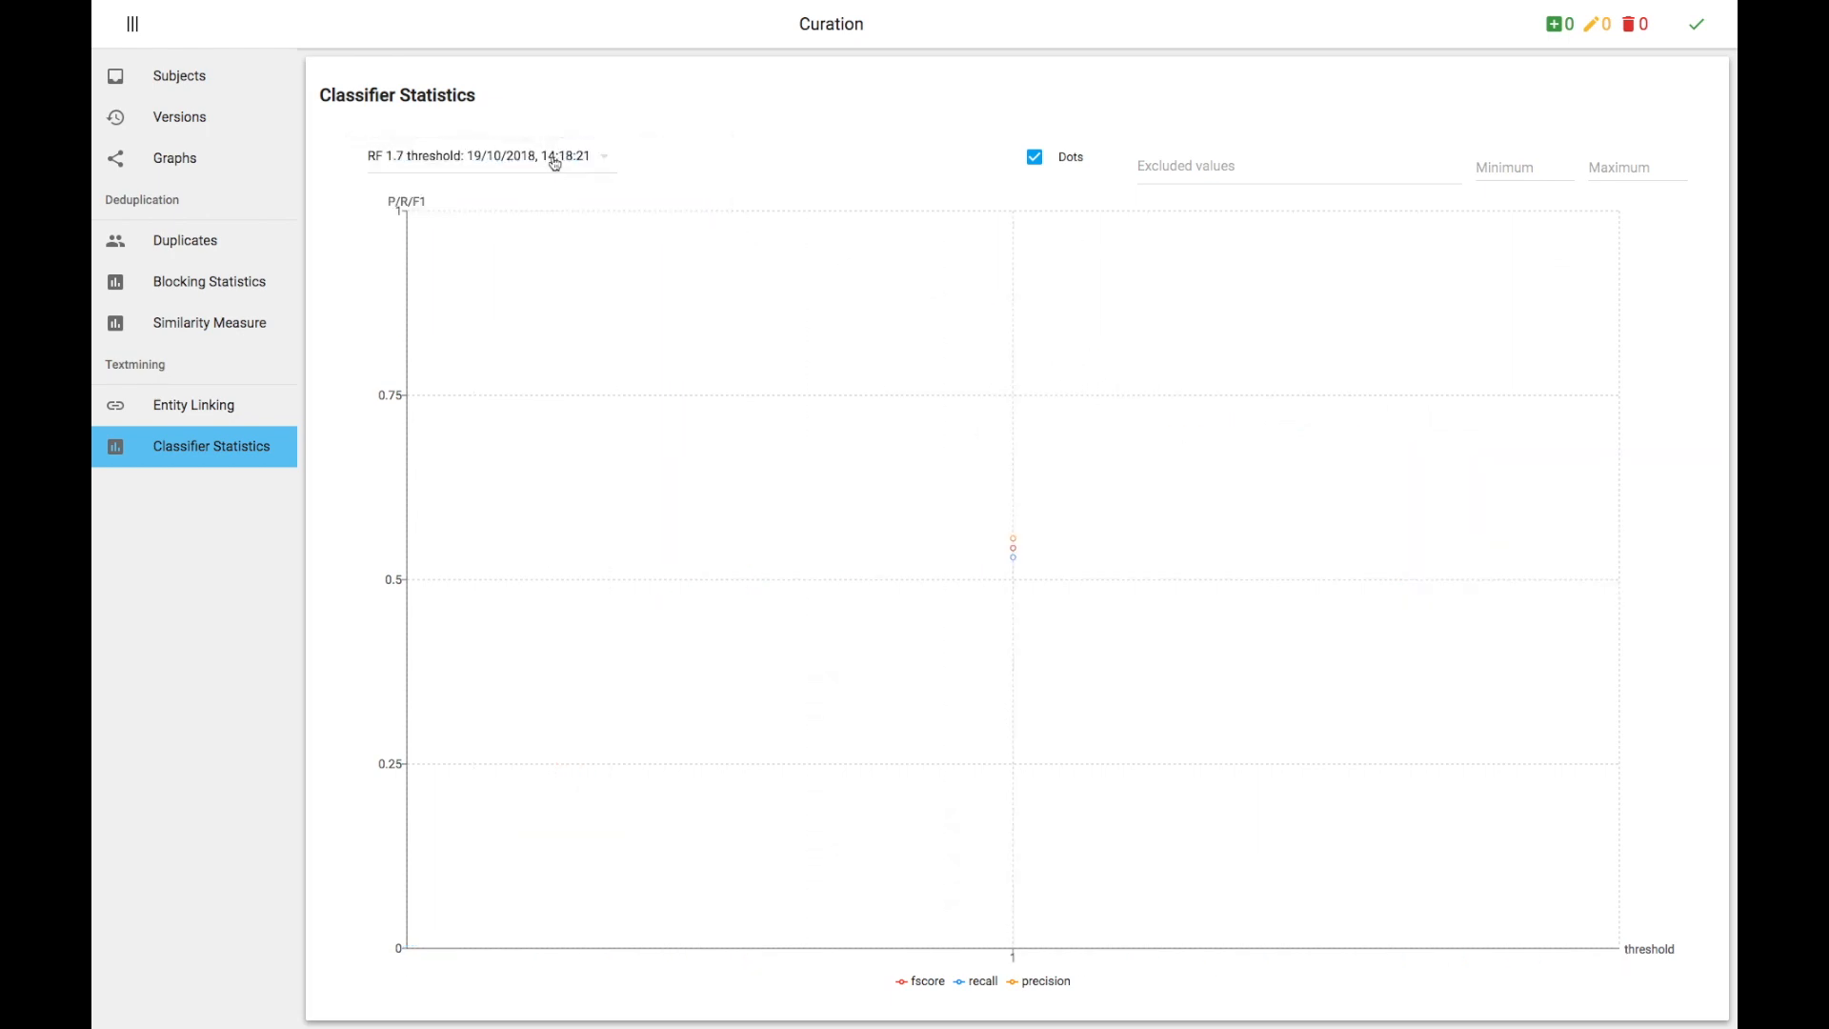
pyautogui.moveTo(903, 551)
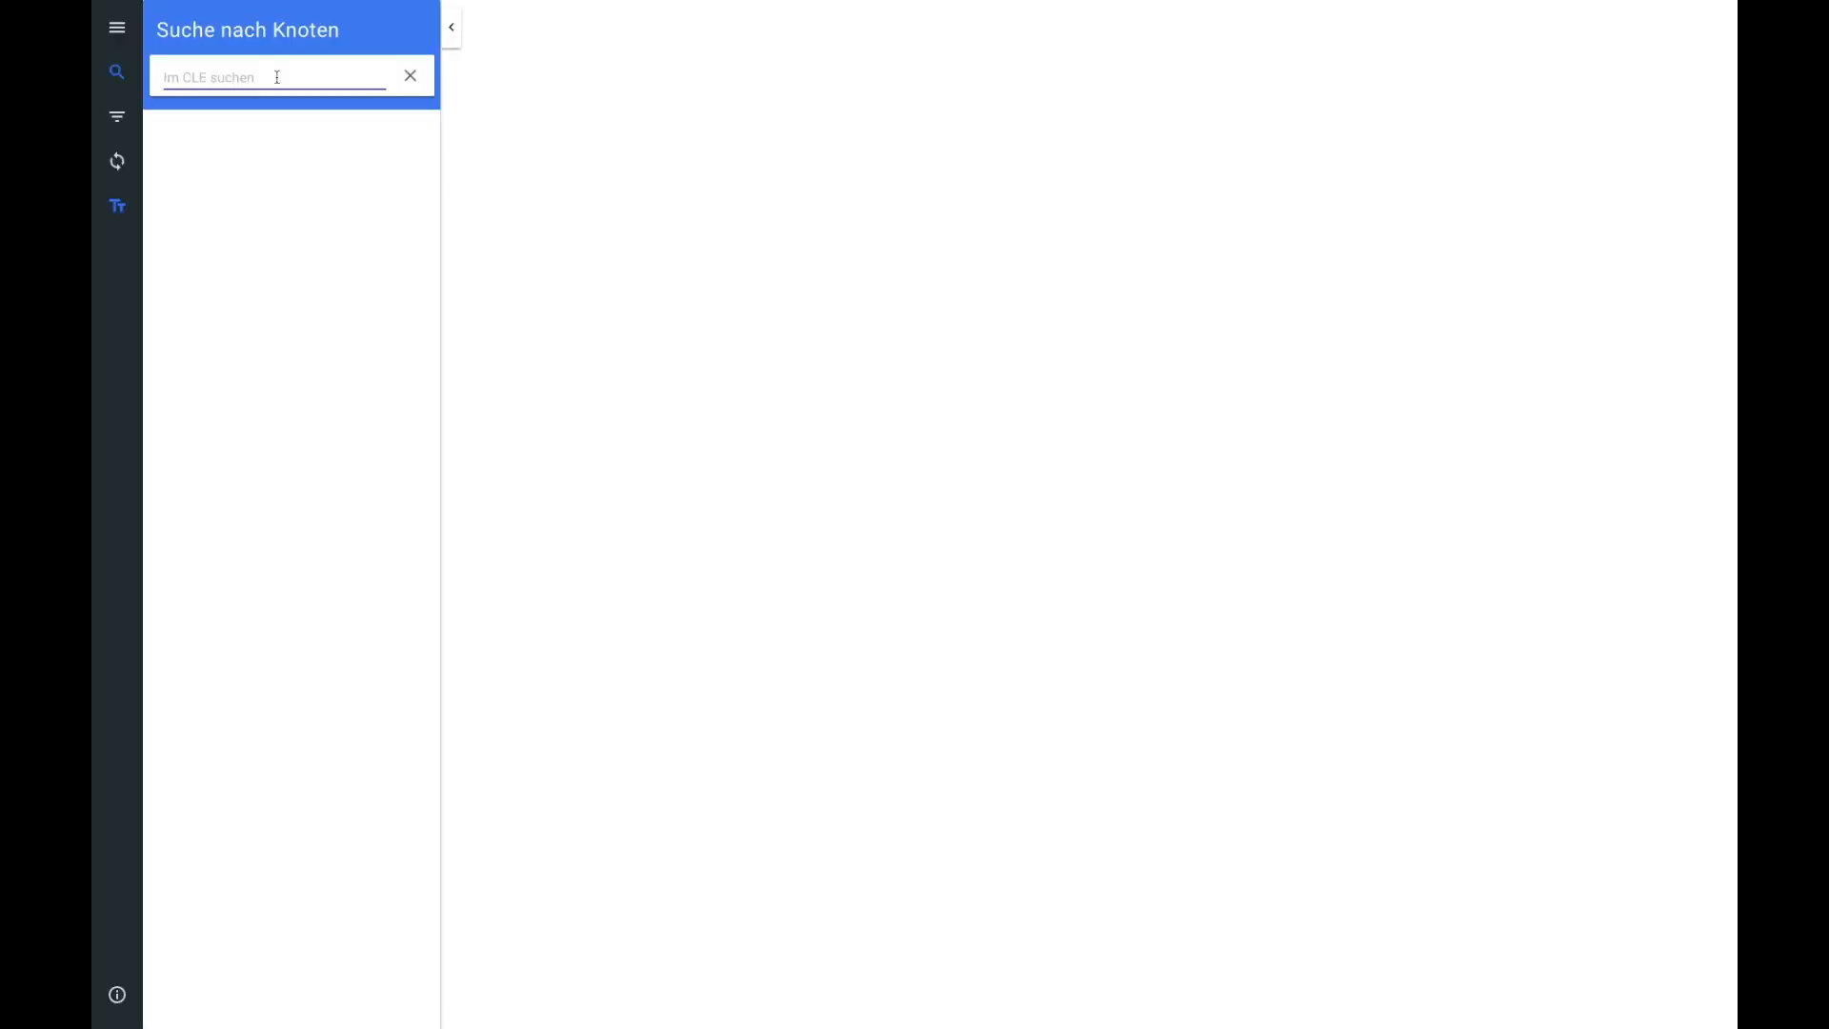
# Step: Search the graph for bugatti, load bugatti GmbH and review its attributes
pyautogui.write('bugatti')
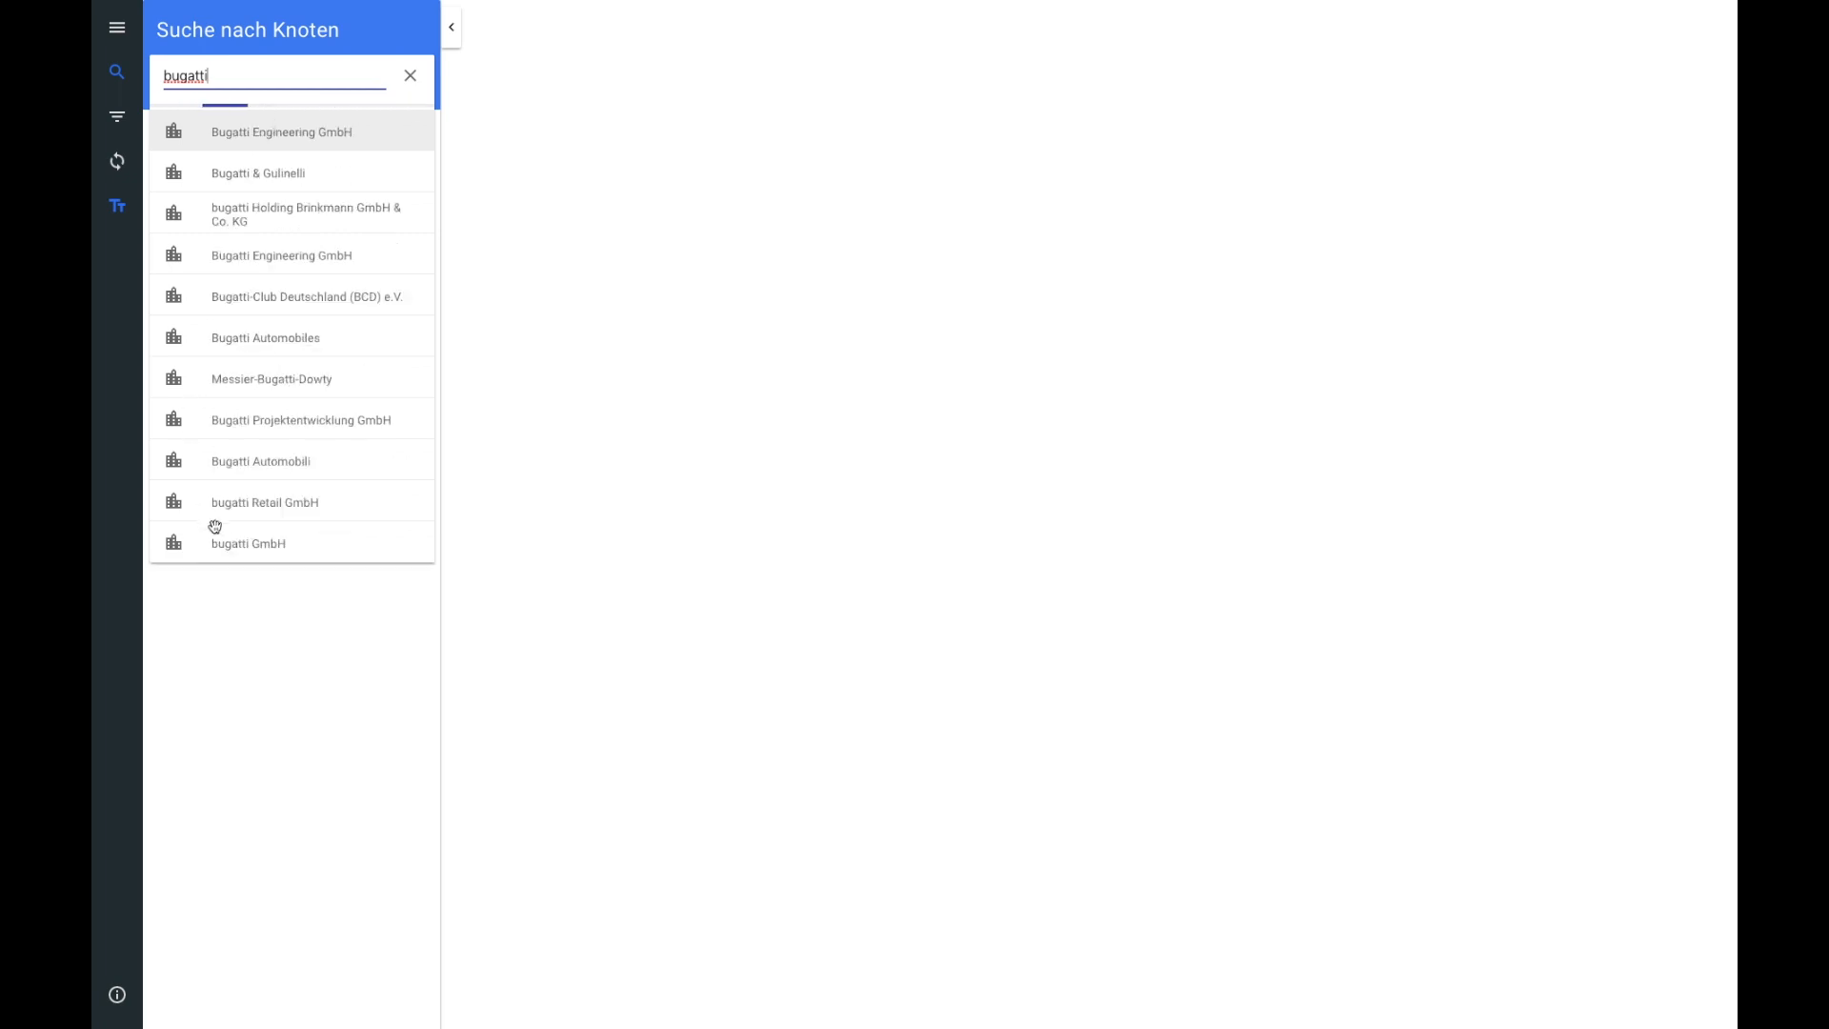
pyautogui.click(222, 547)
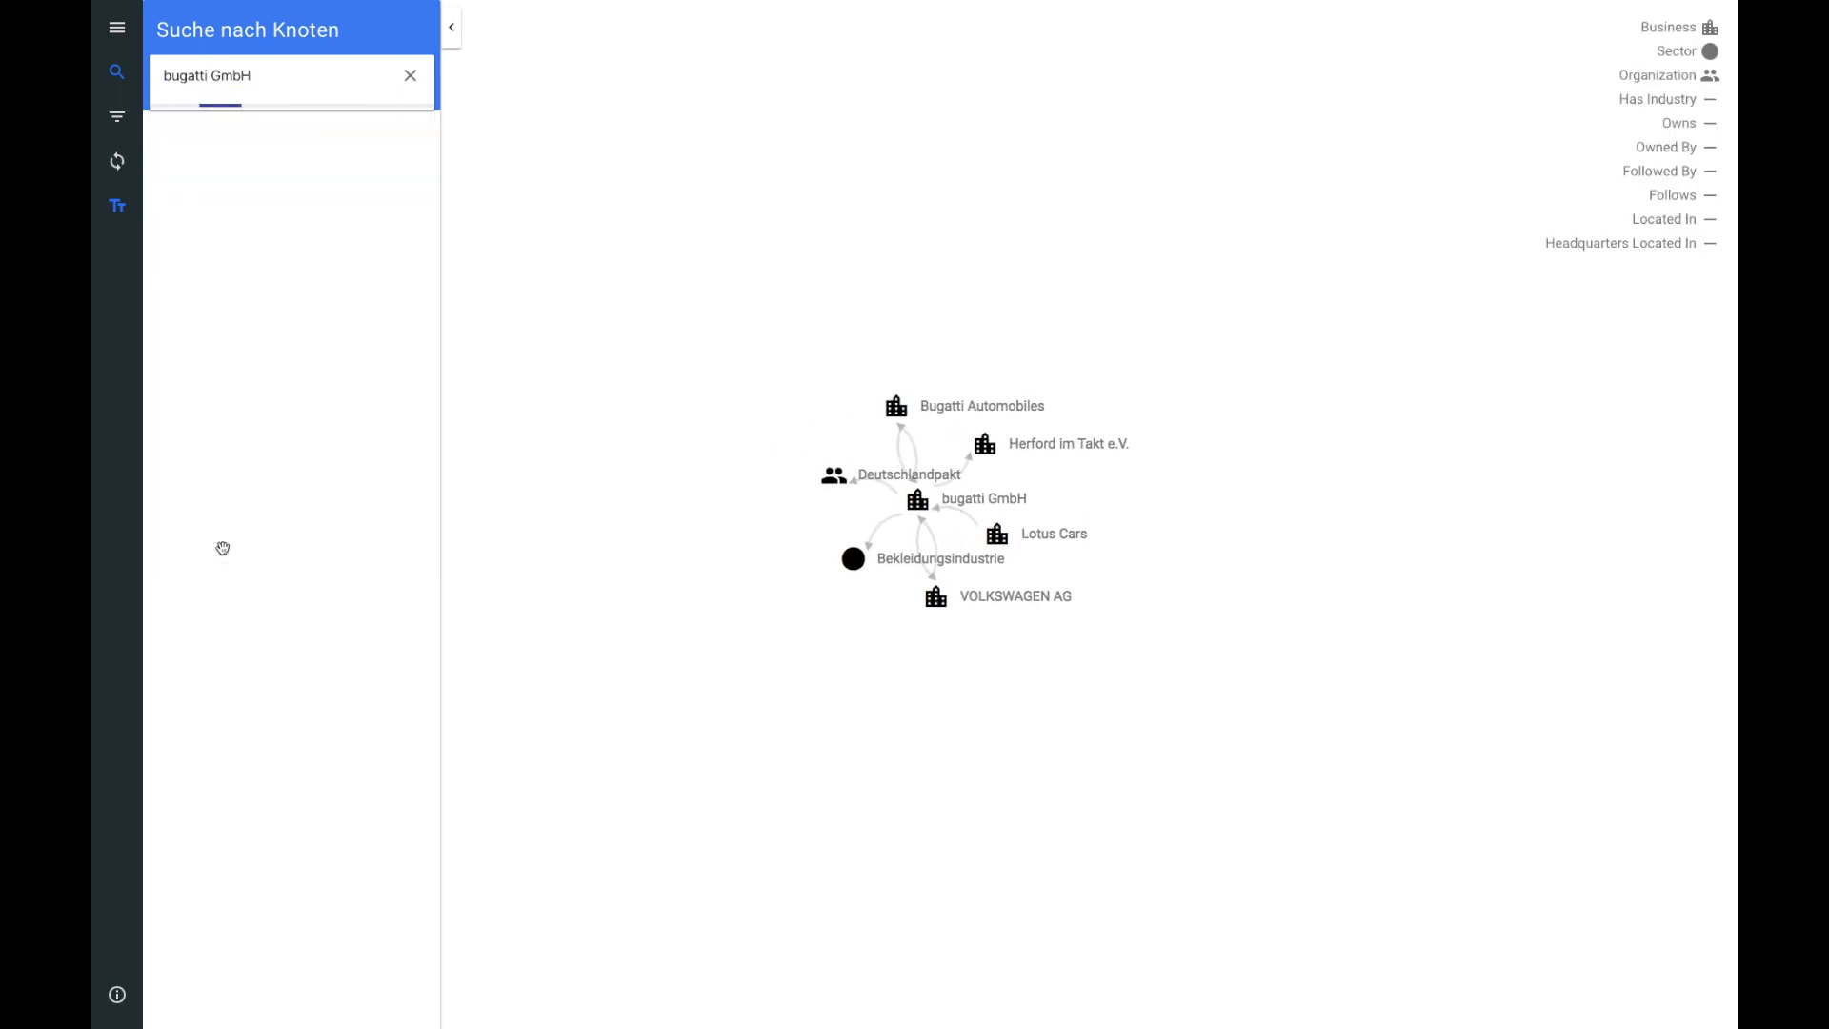
pyautogui.click(911, 505)
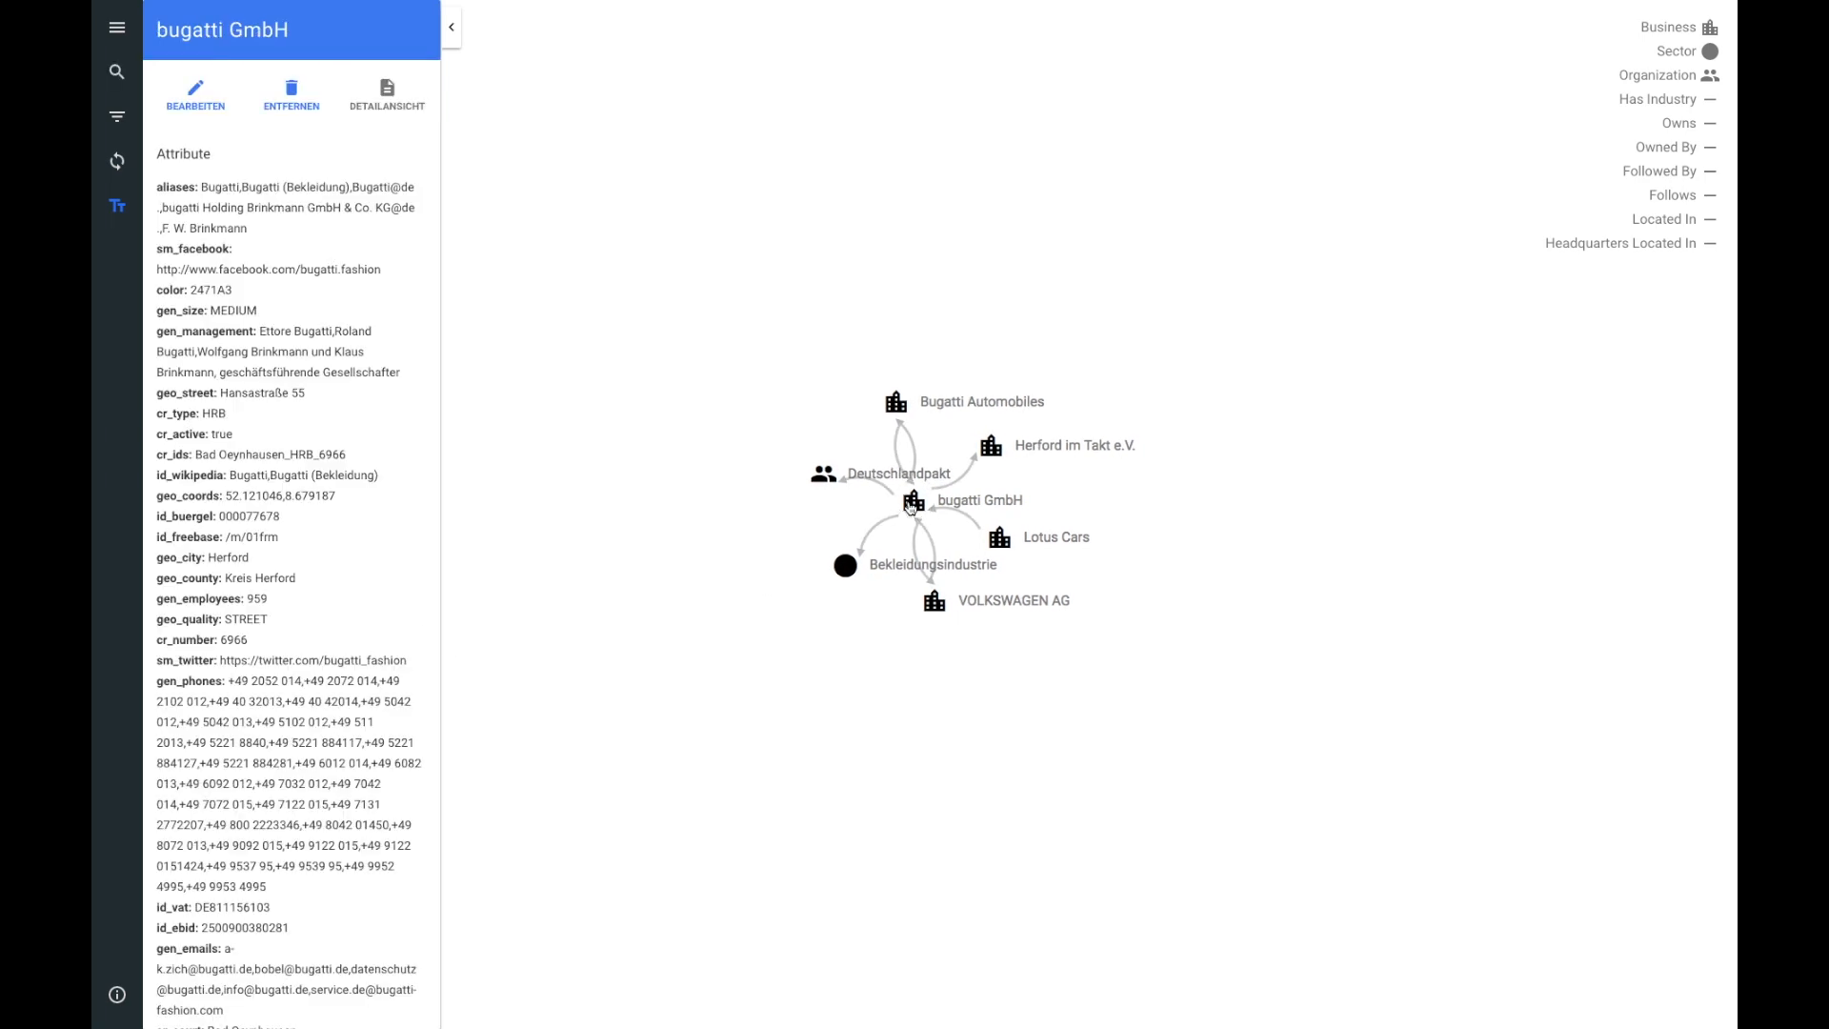
pyautogui.scroll(-5, 372, 495)
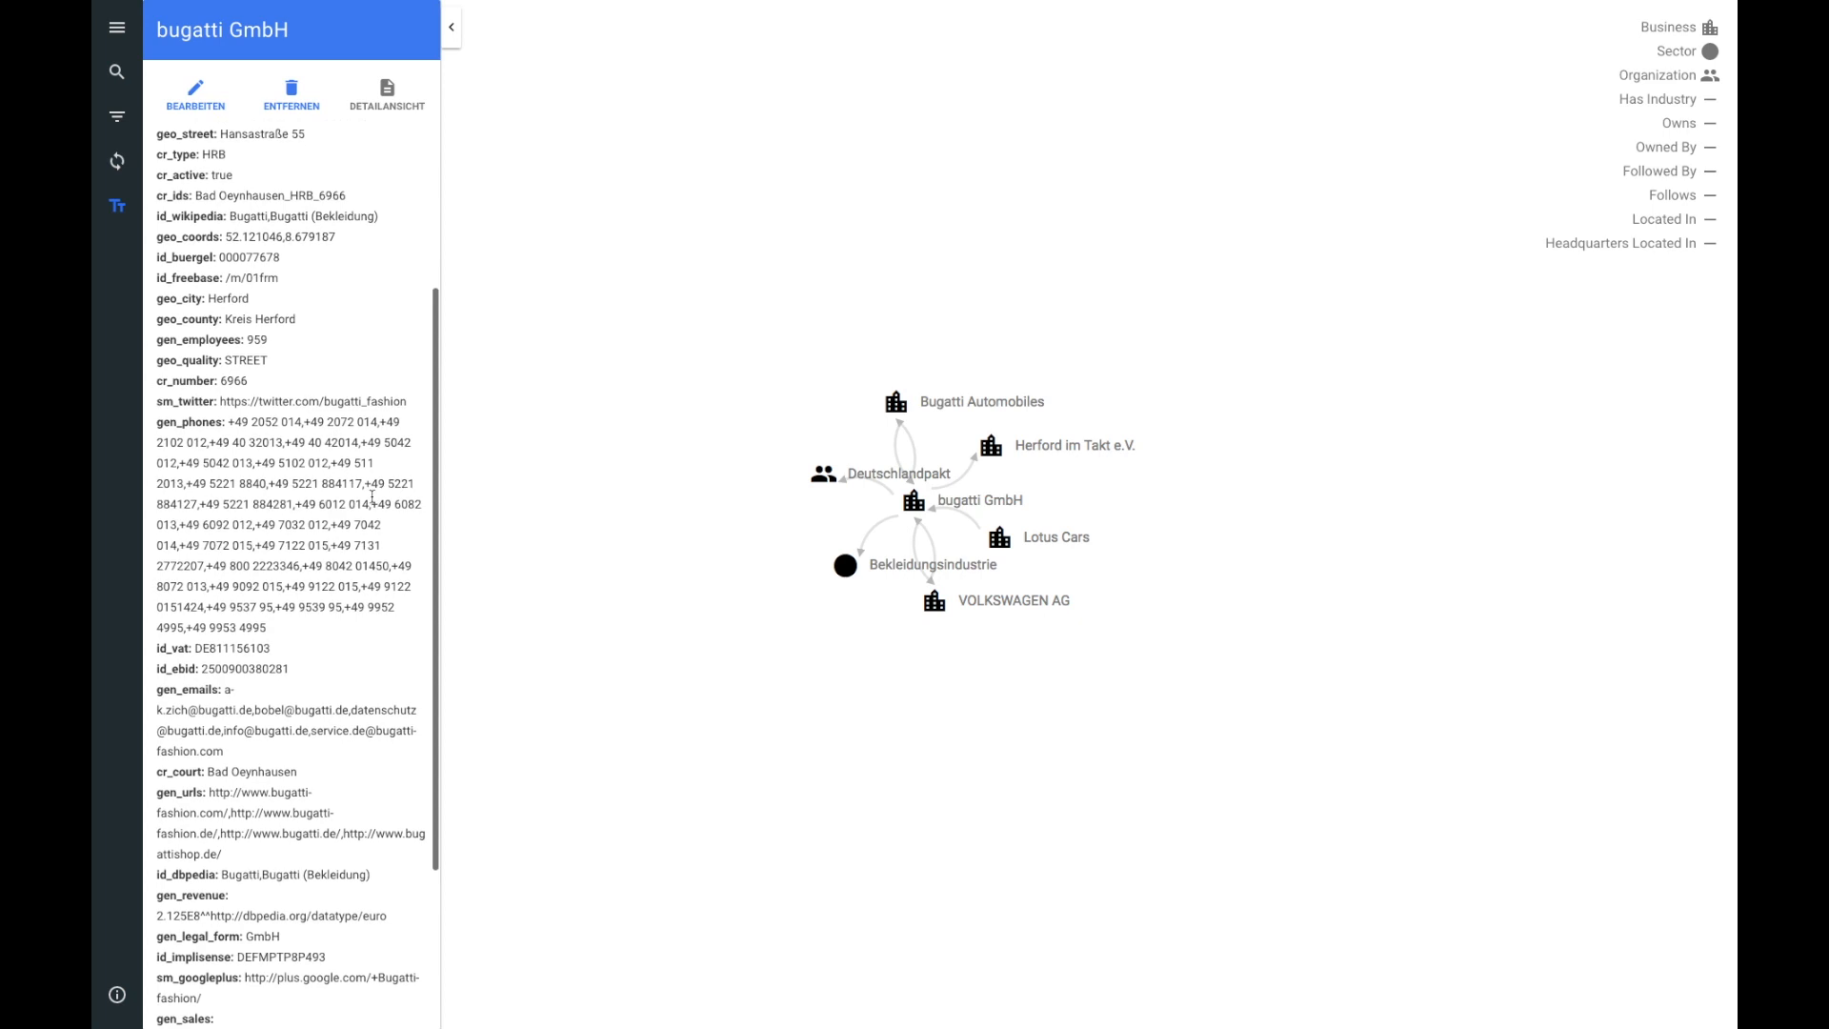
pyautogui.scroll(-1, 371, 495)
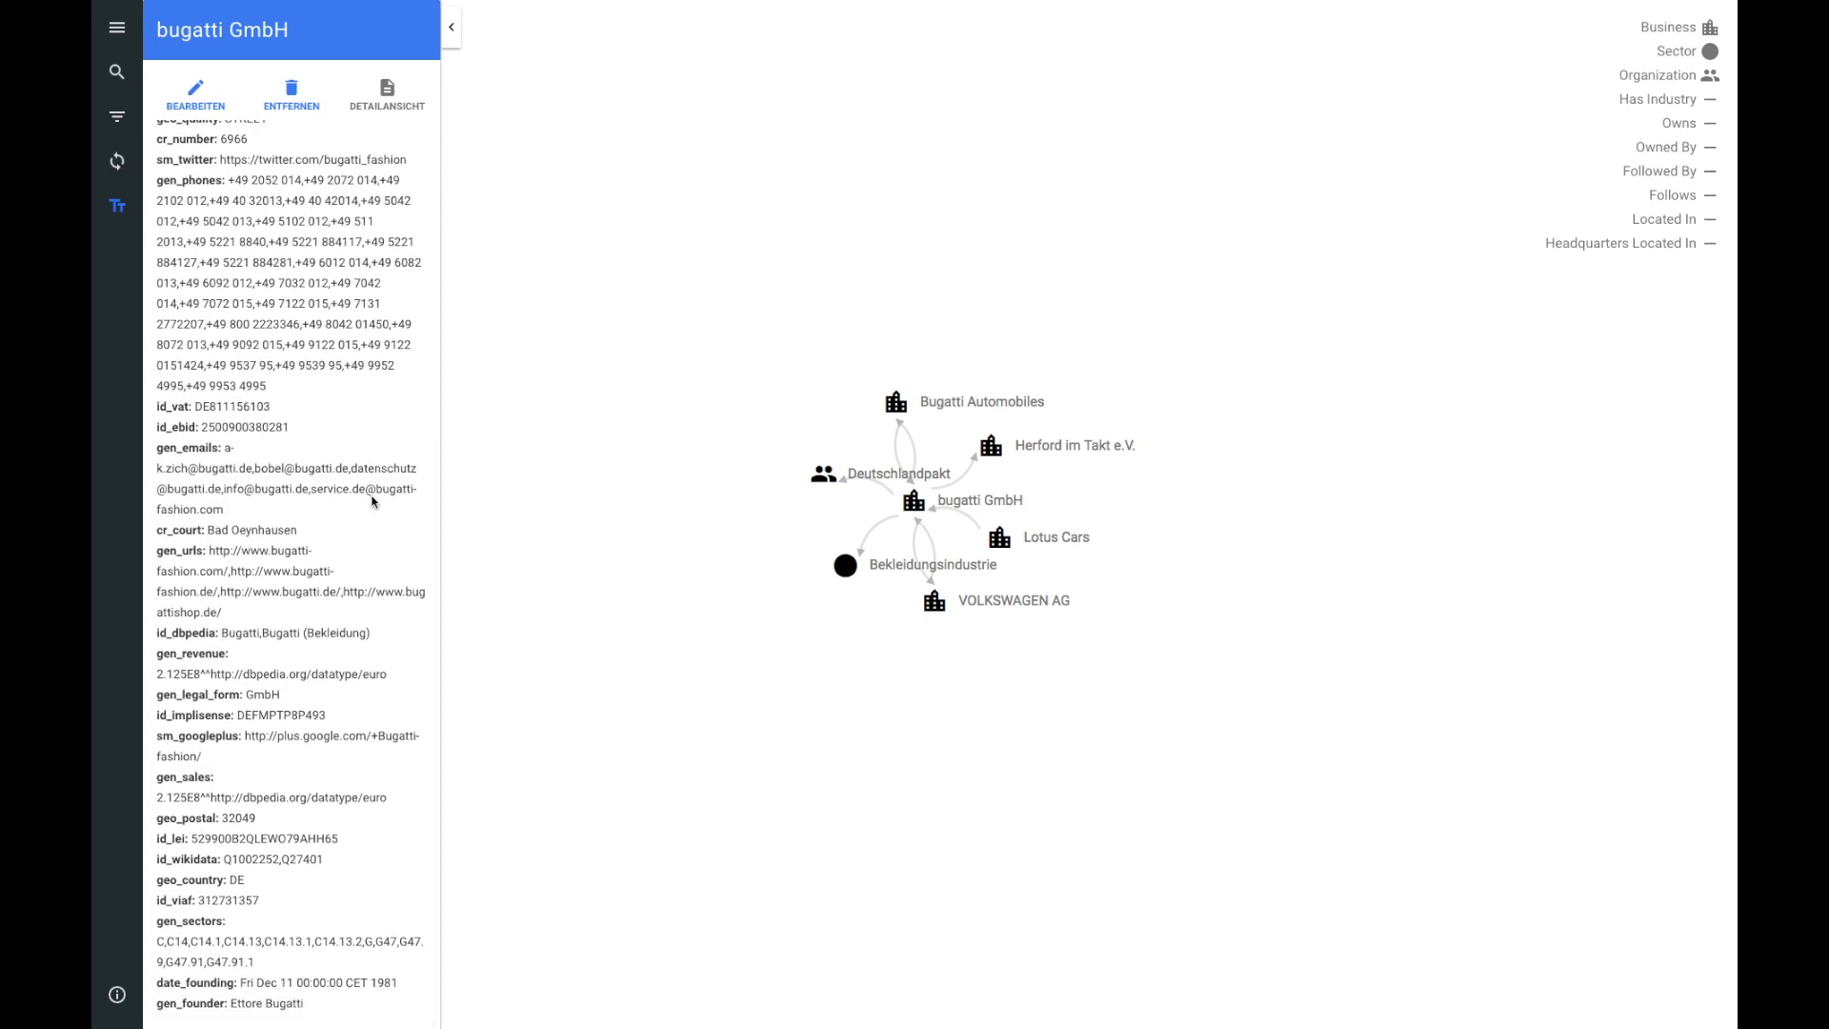
# Step: Edit the VOLKSWAGEN AG node, setting gen_size to HUMONGOUS, and save it
pyautogui.click(931, 611)
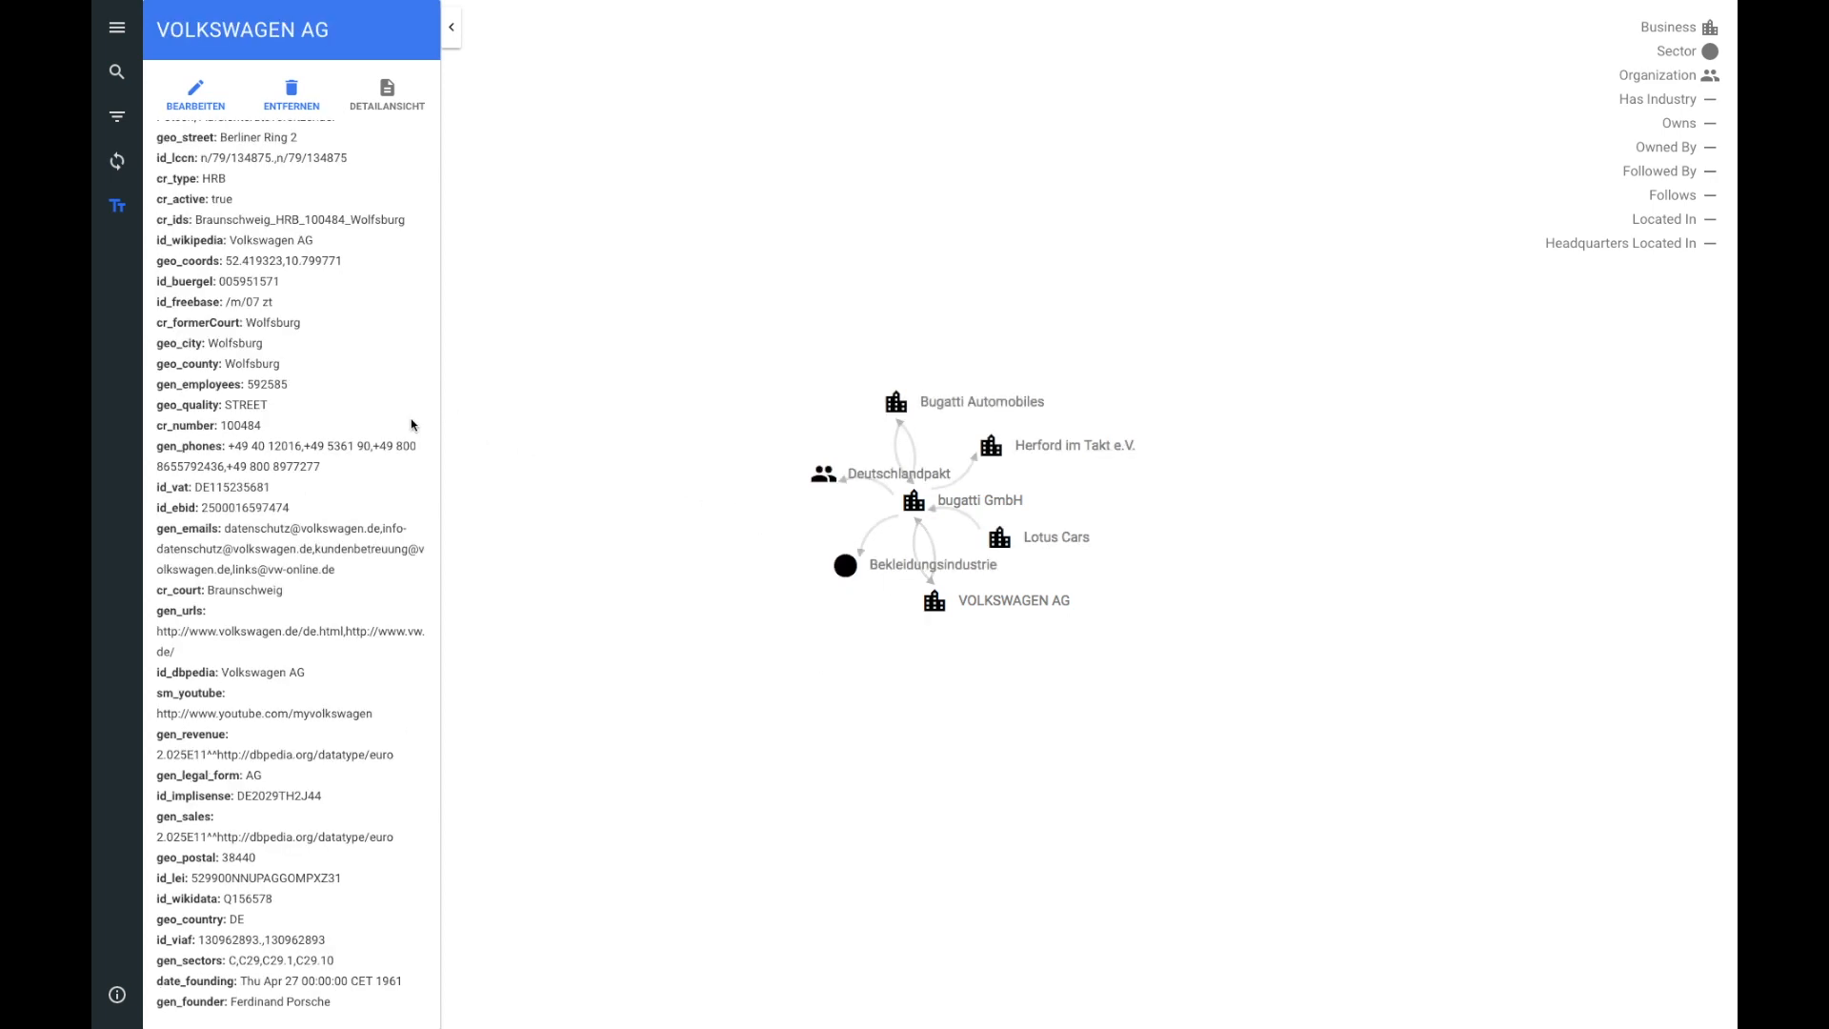
pyautogui.scroll(4, 411, 423)
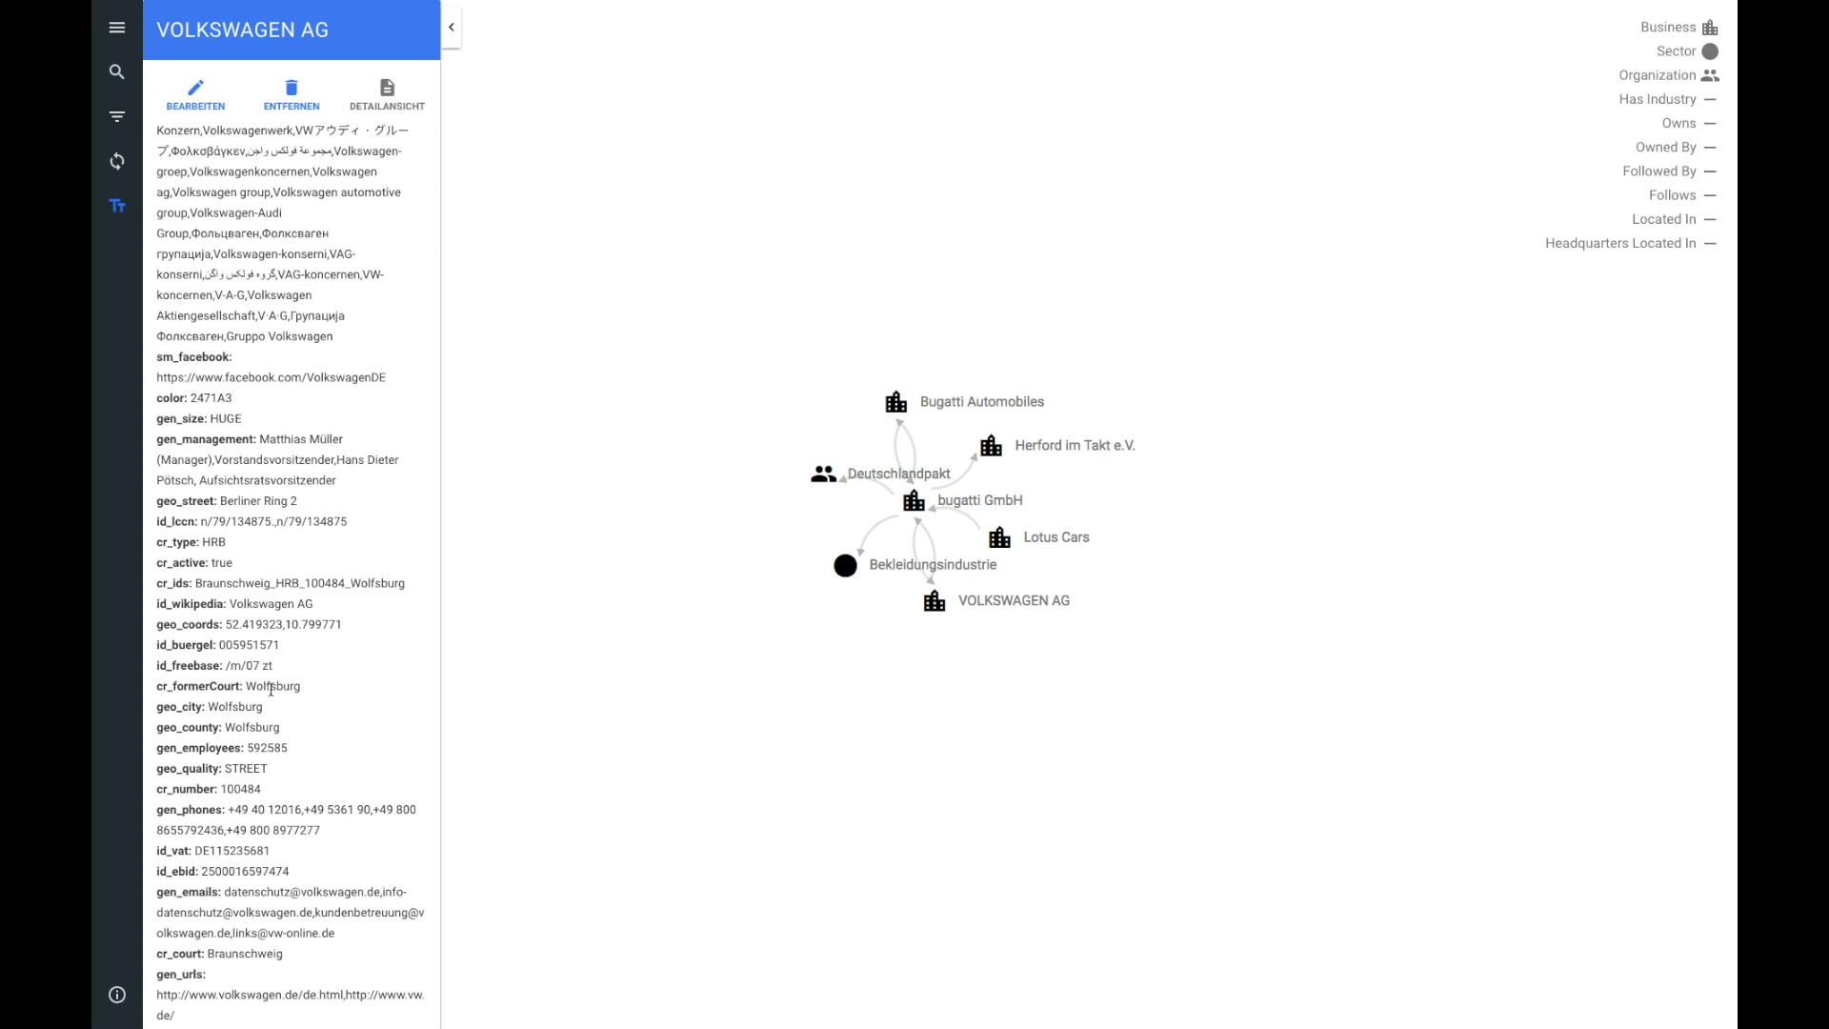
pyautogui.click(196, 99)
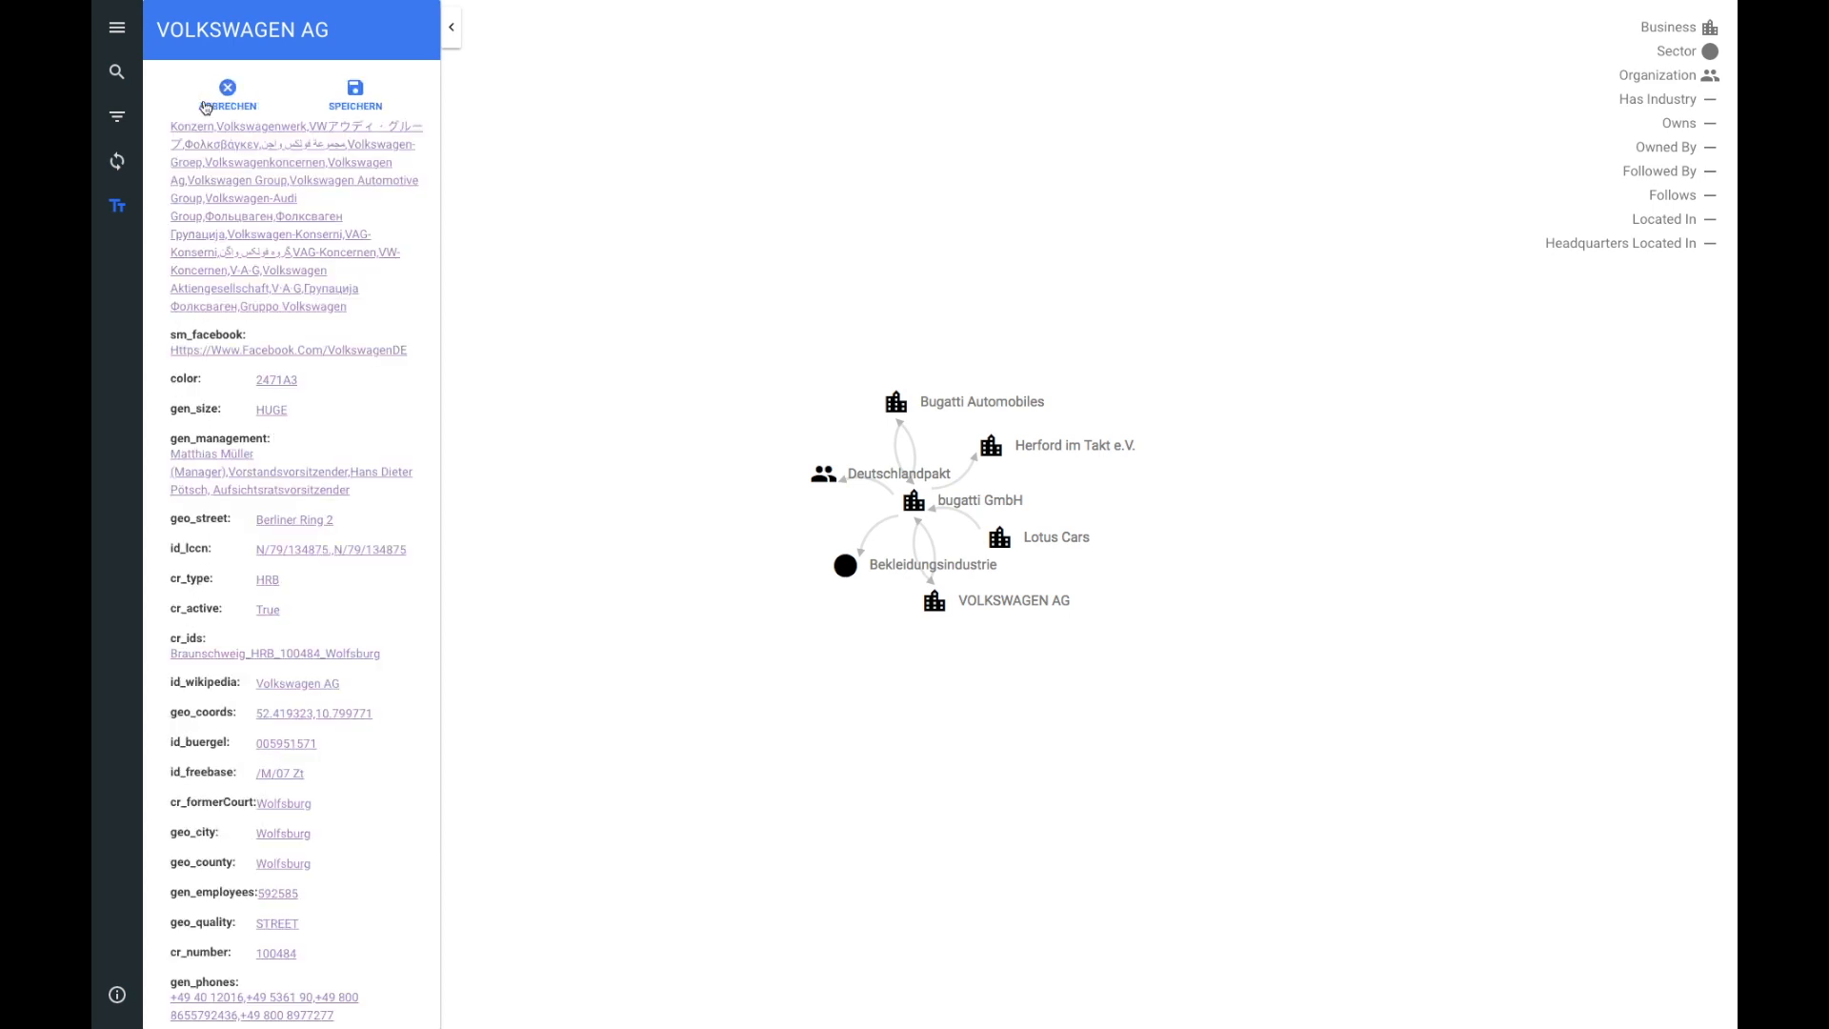
pyautogui.click(263, 416)
pyautogui.click(183, 450)
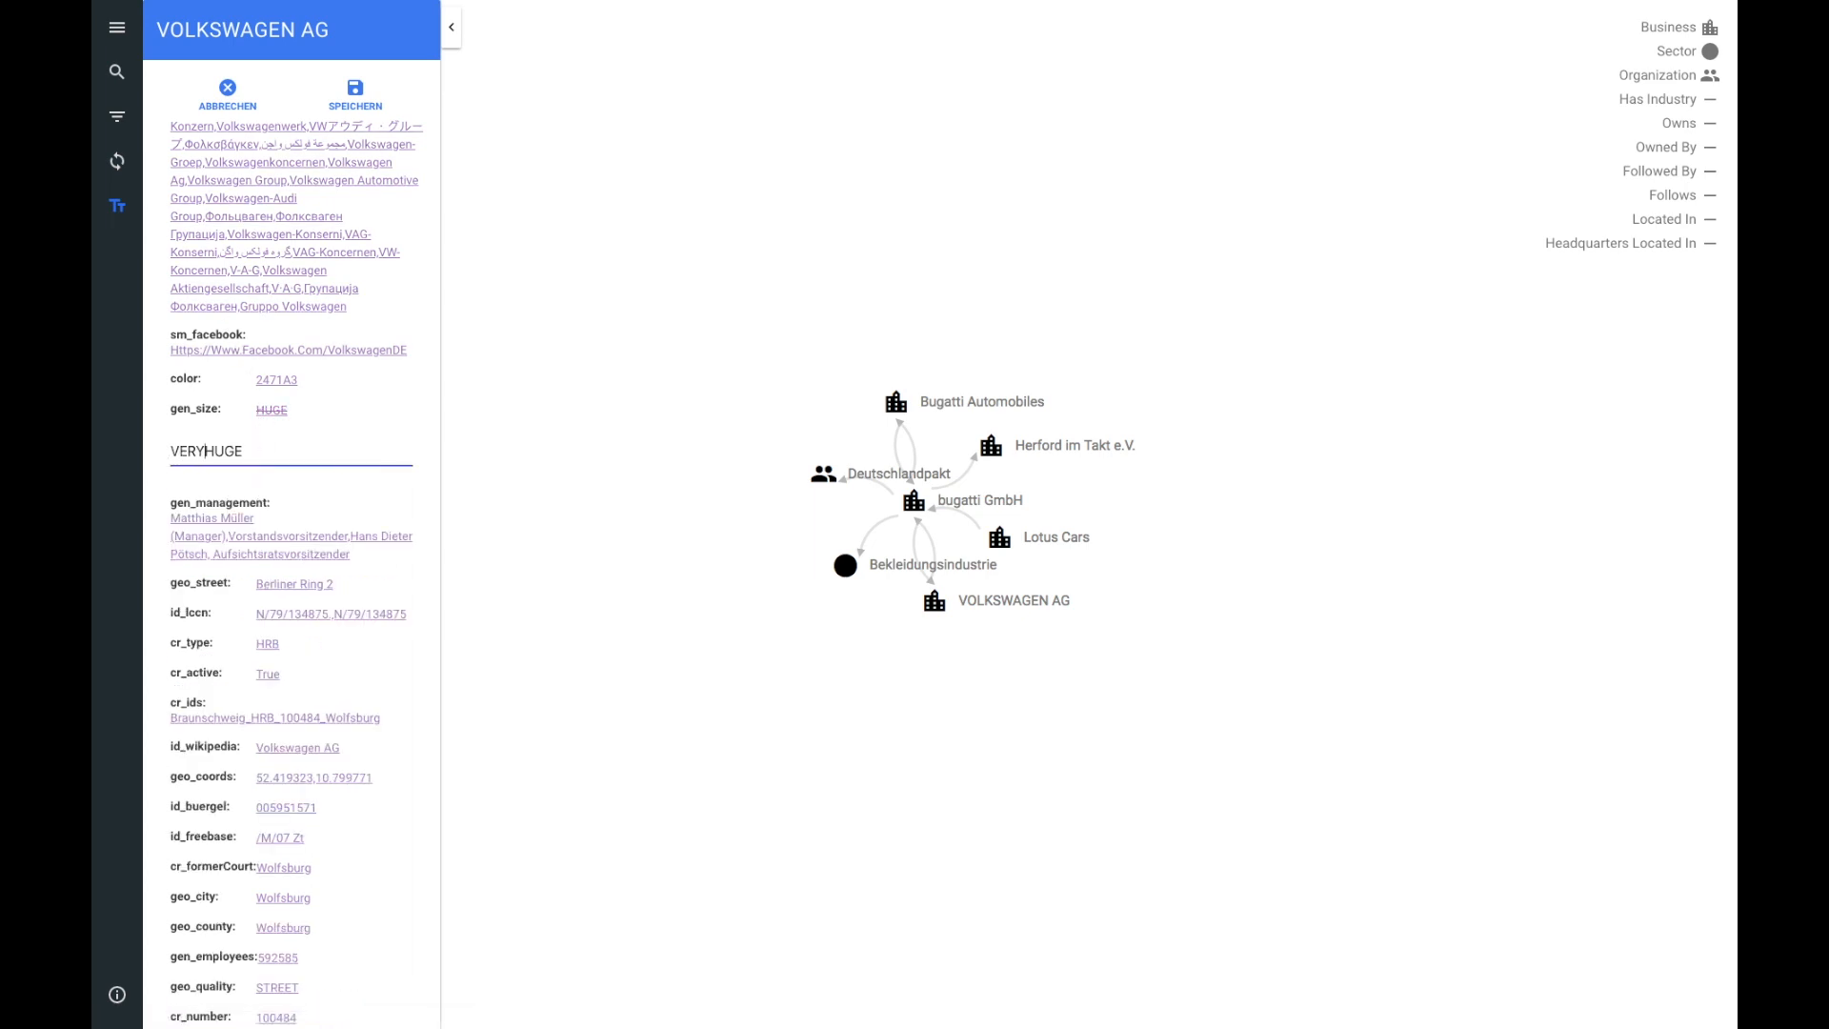
pyautogui.write('HUMONGOUS')
pyautogui.scroll(-3, 315, 481)
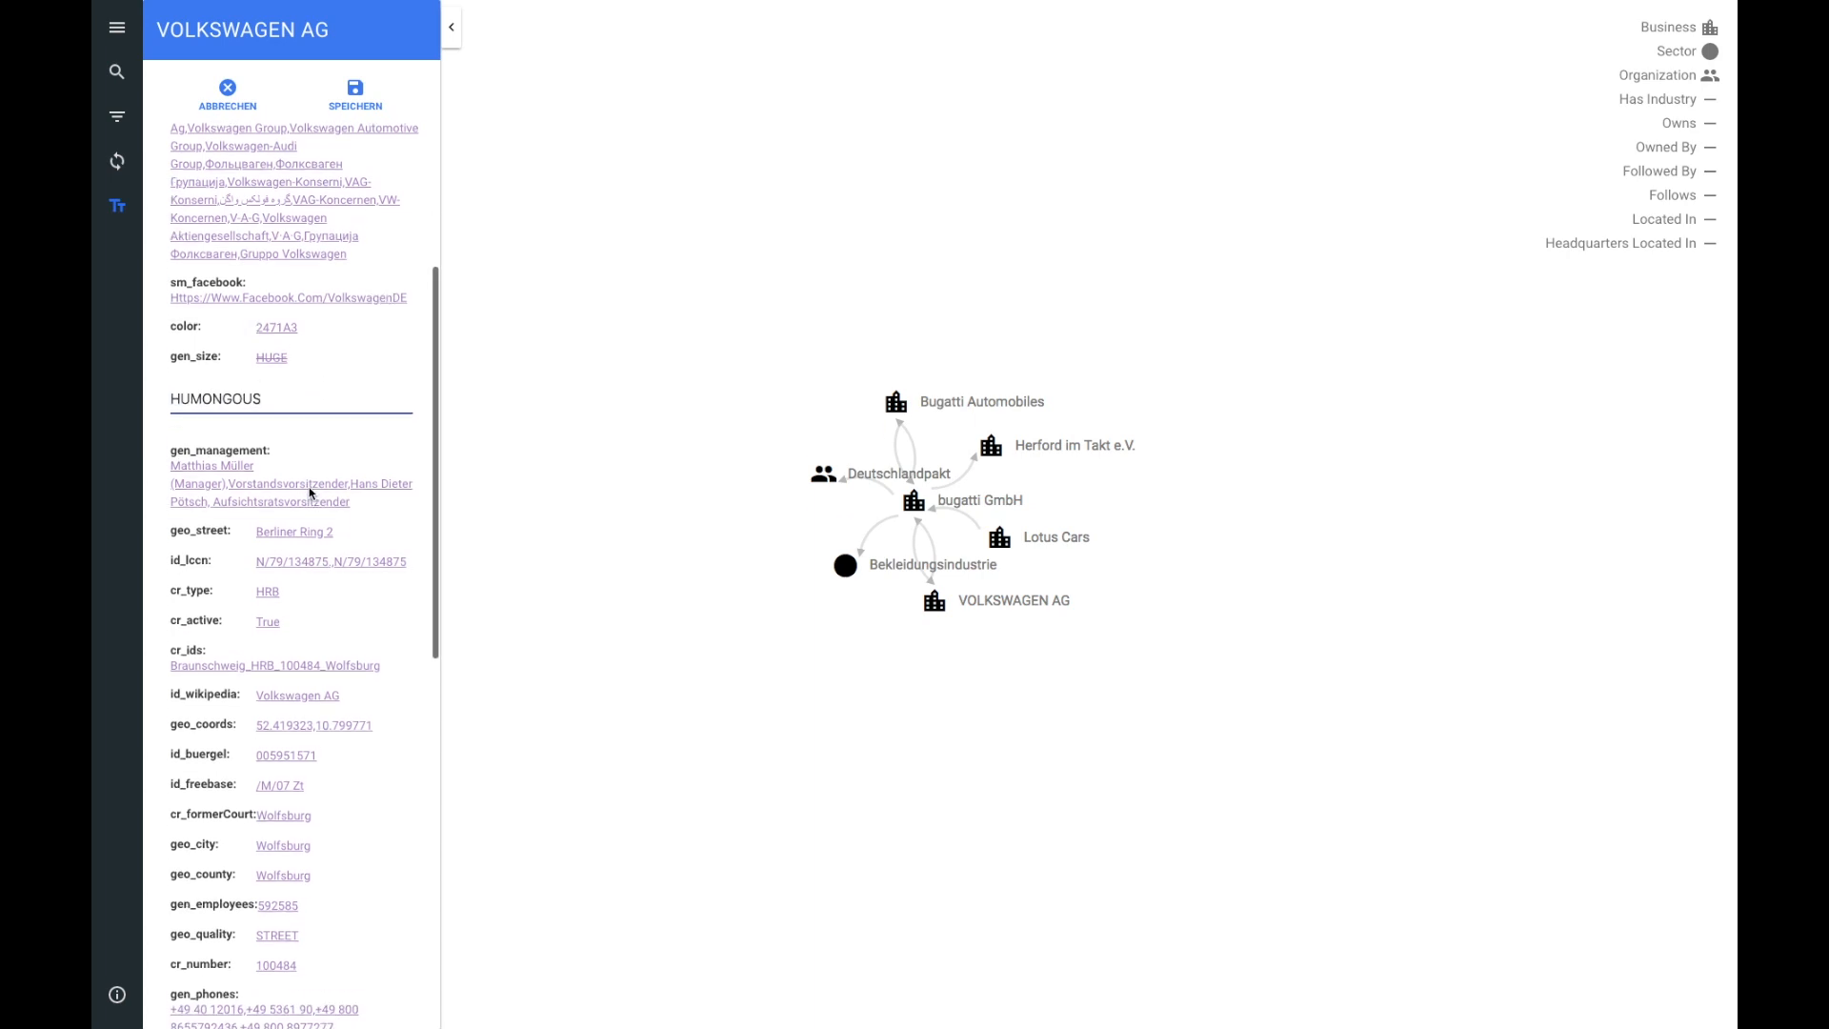
pyautogui.click(358, 104)
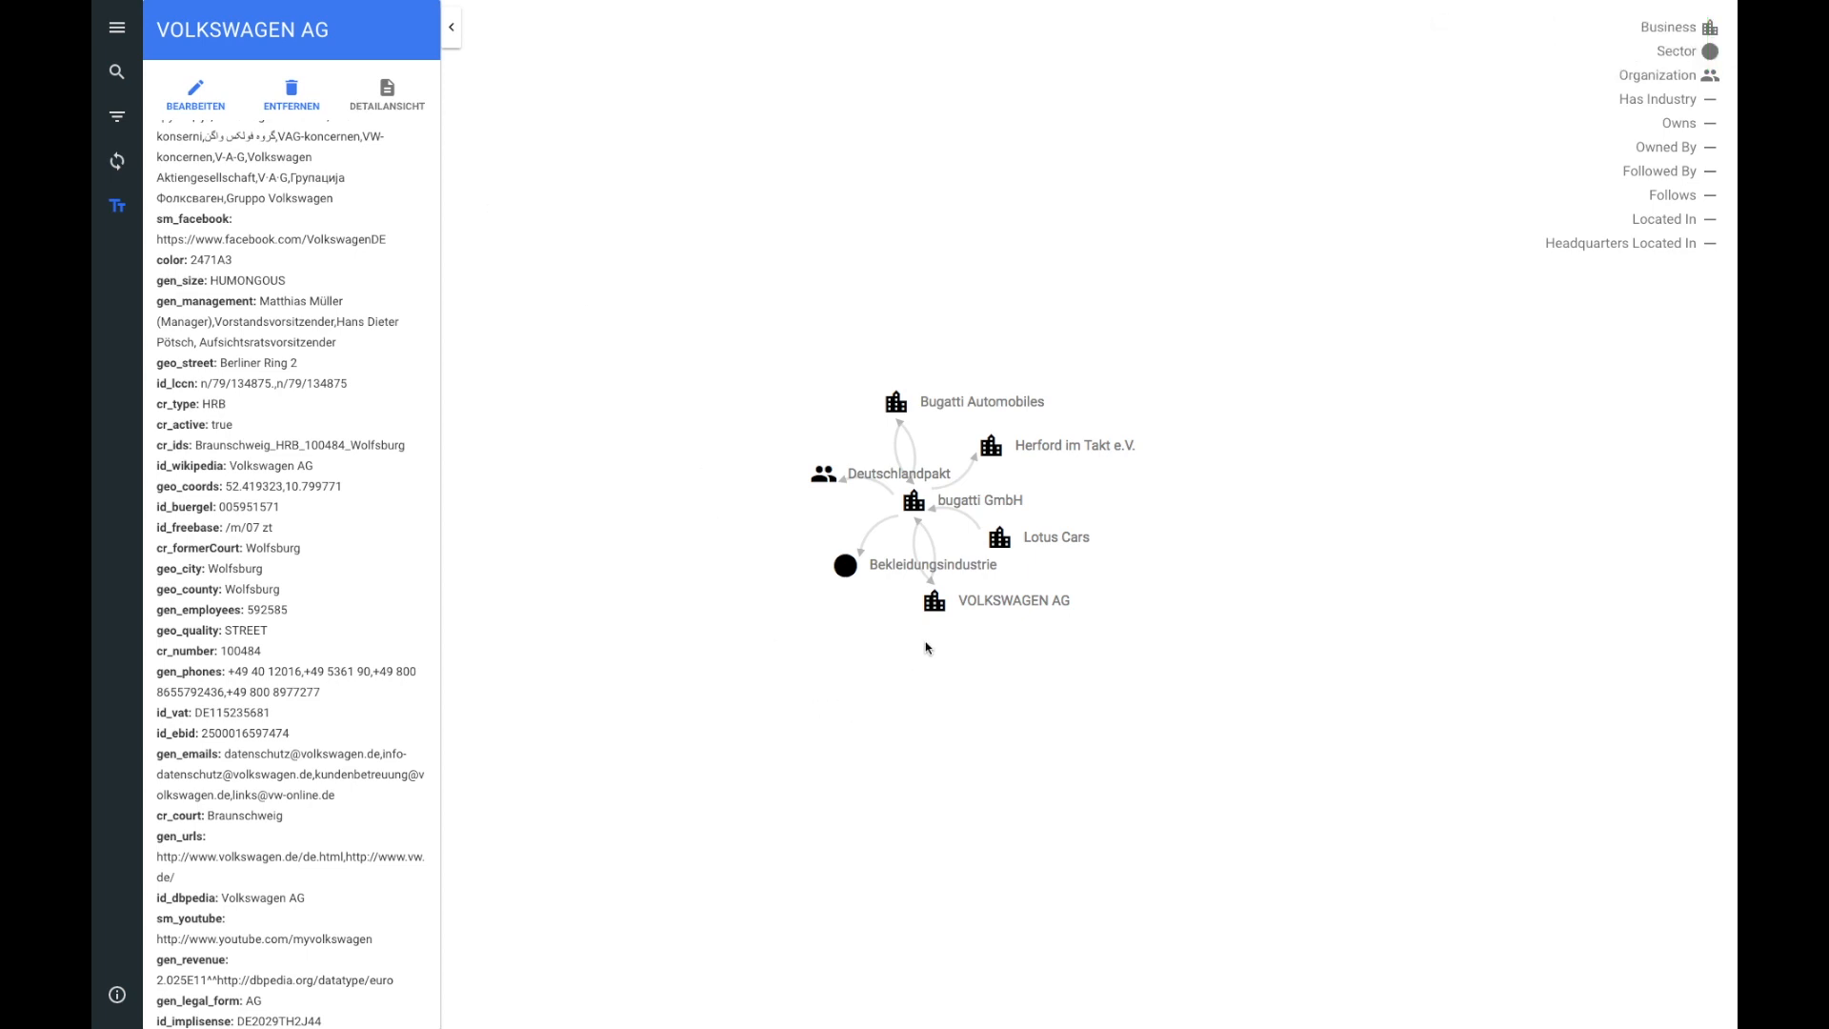
# Step: Expand VOLKSWAGEN AG's connected nodes and turn on automatic node expansion
pyautogui.doubleClick(935, 606)
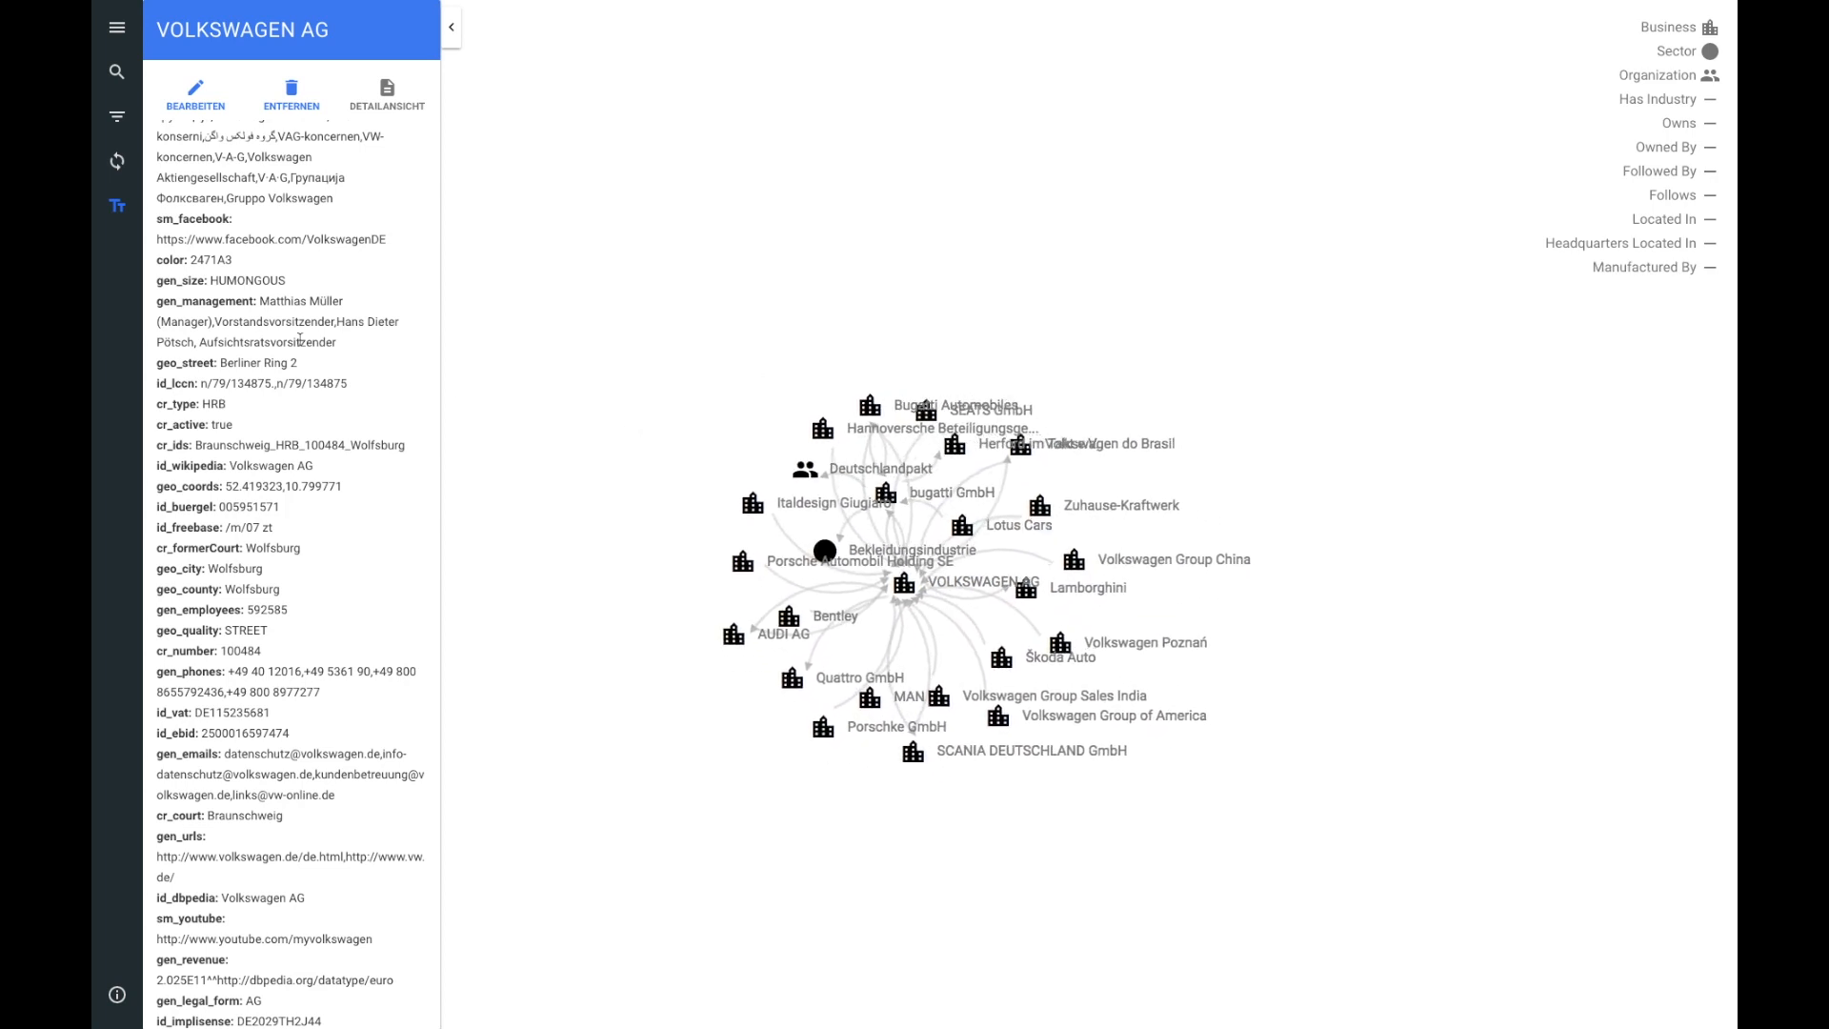
pyautogui.click(117, 162)
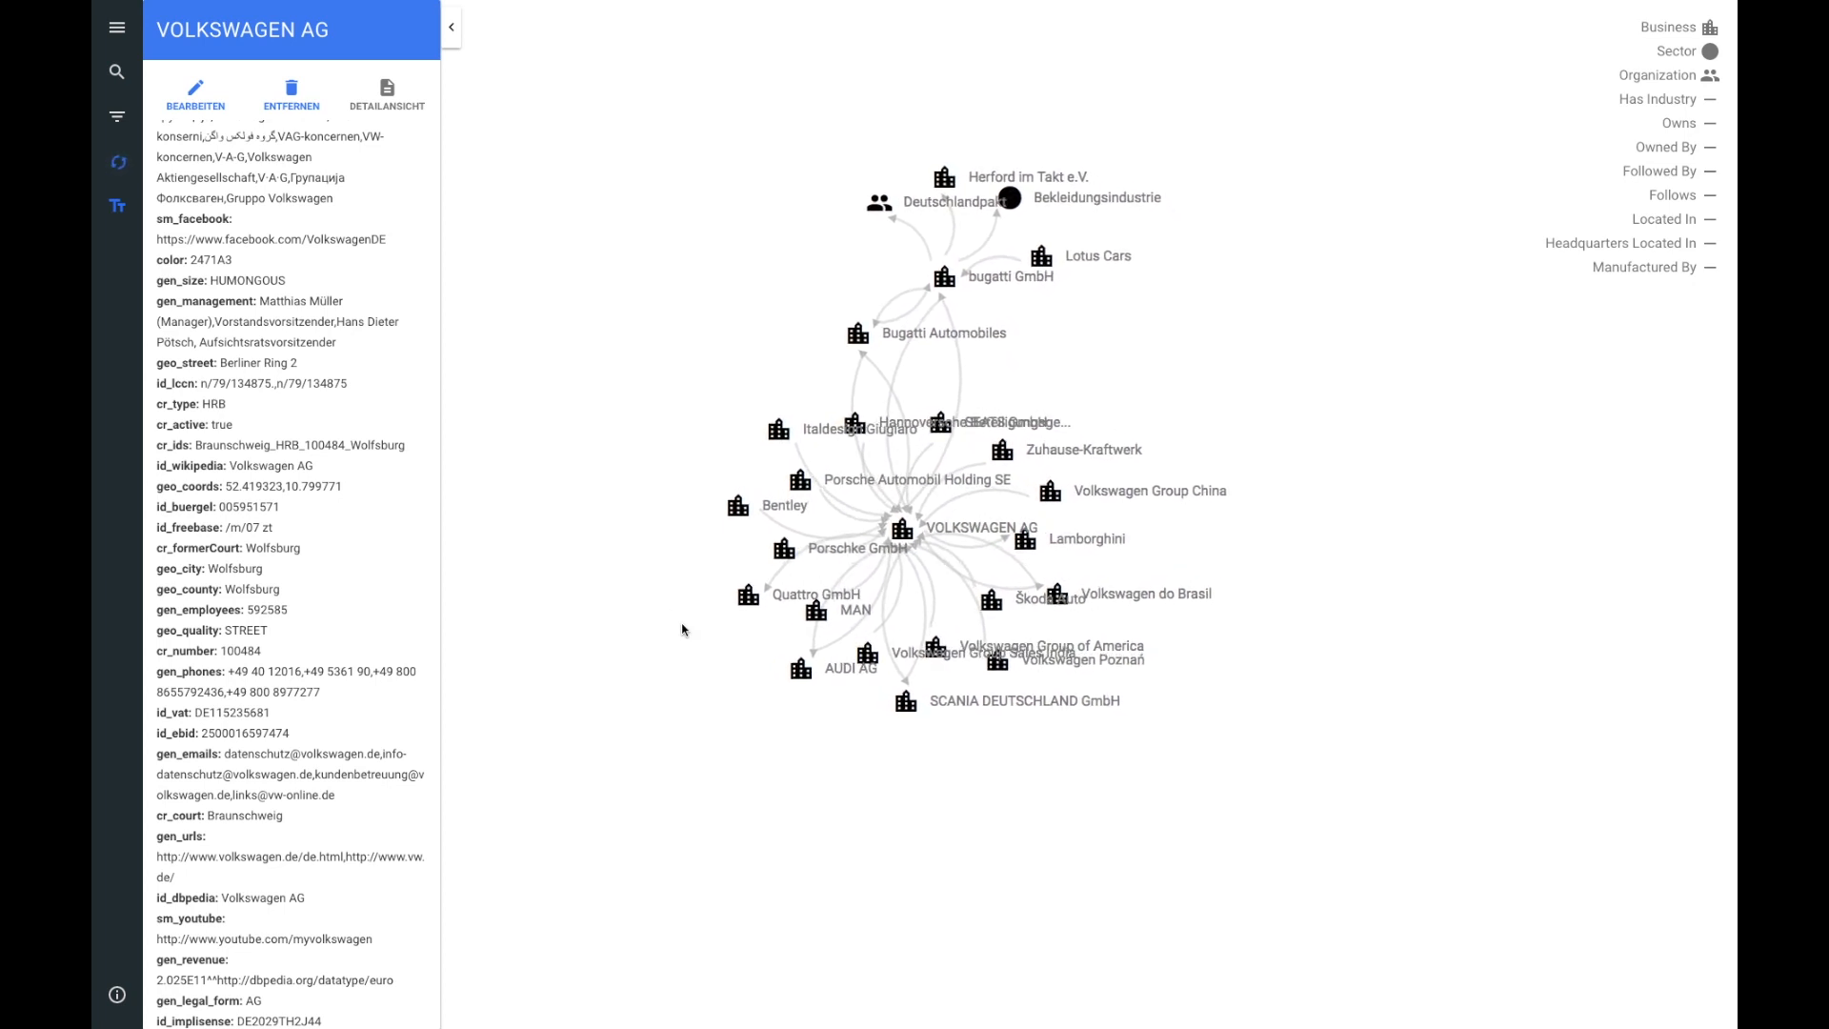
# Step: Expand the AUDI AG, Lamborghini, Ducati and Bekleidungsindustrie nodes in the graph
pyautogui.click(827, 678)
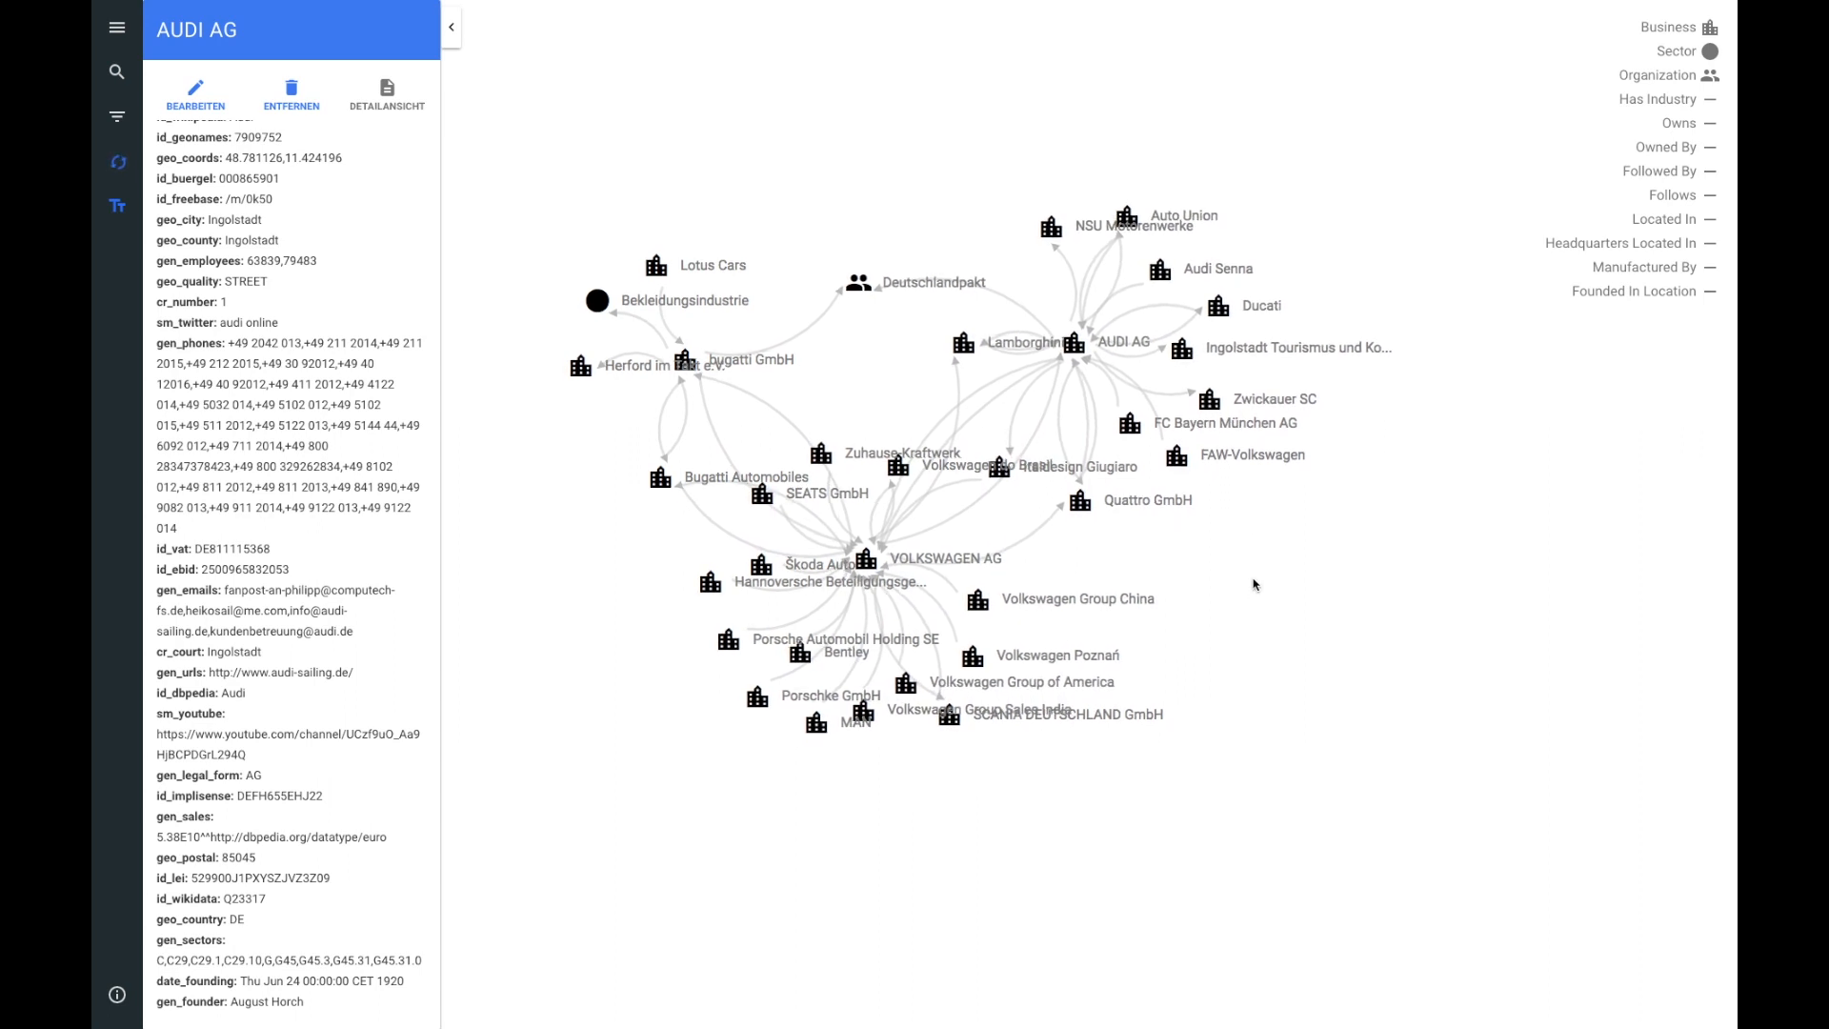
pyautogui.click(962, 340)
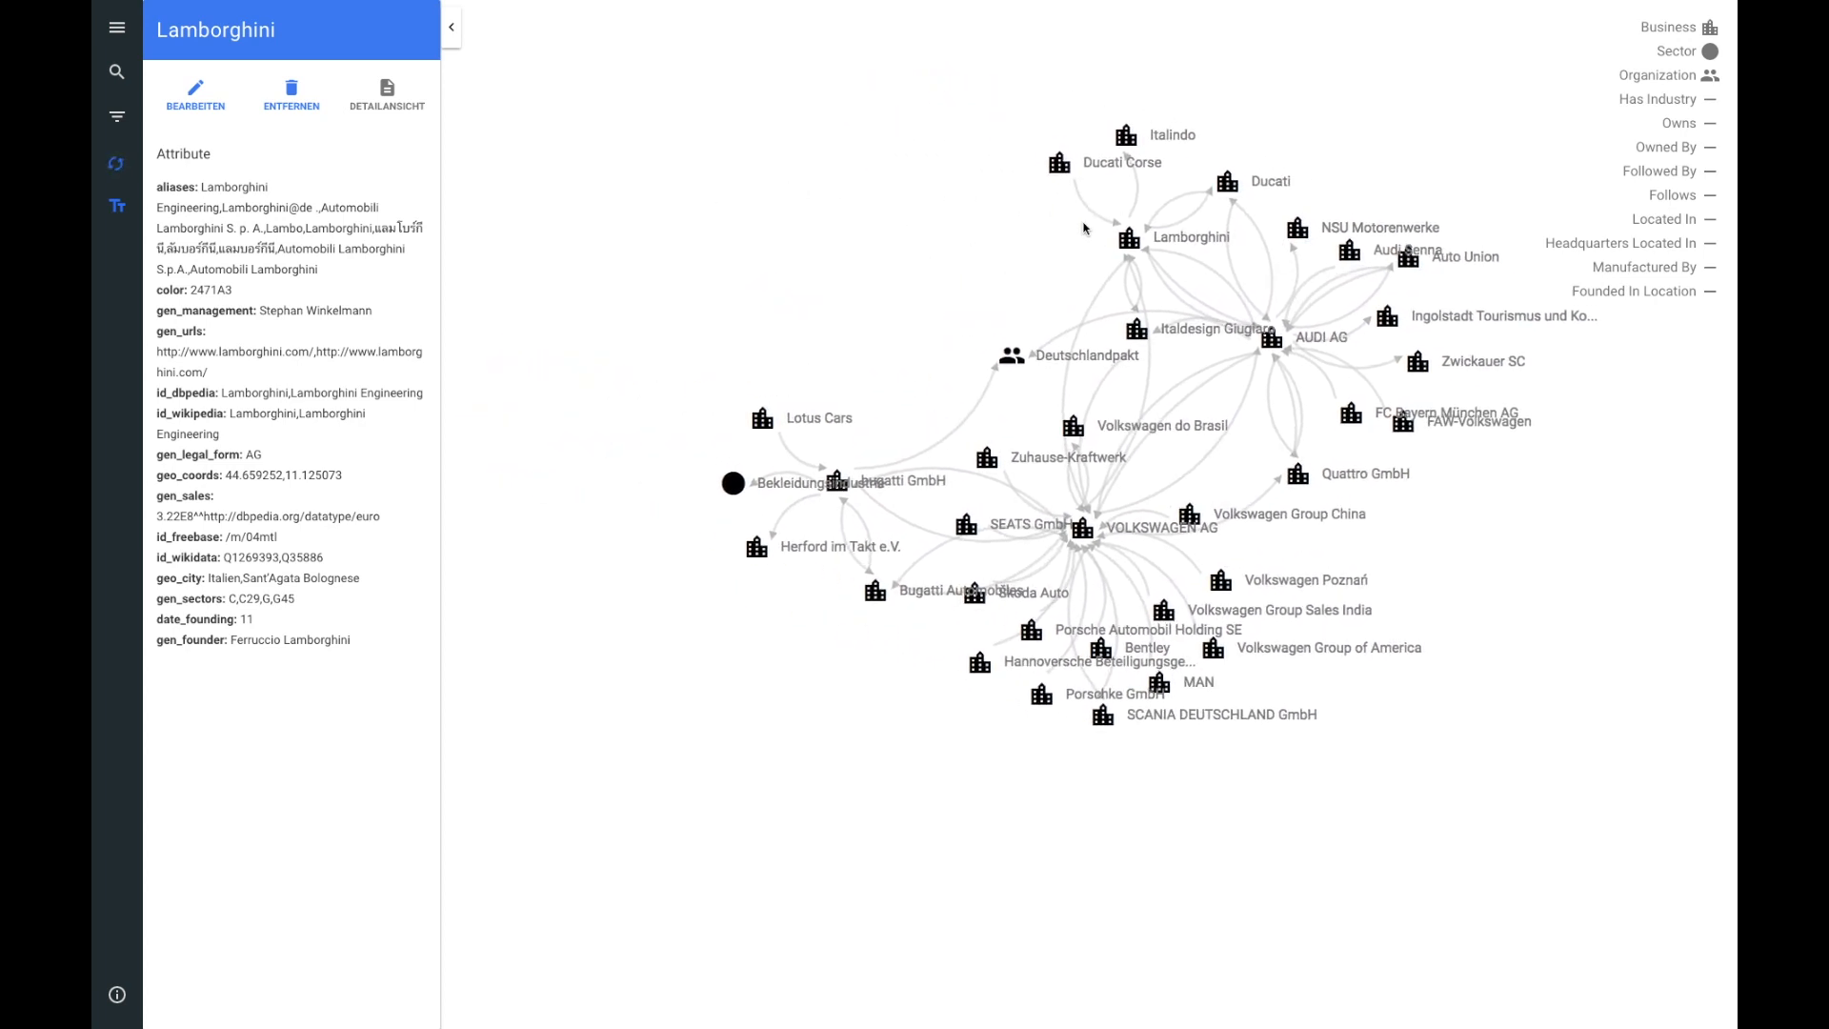
pyautogui.click(1226, 184)
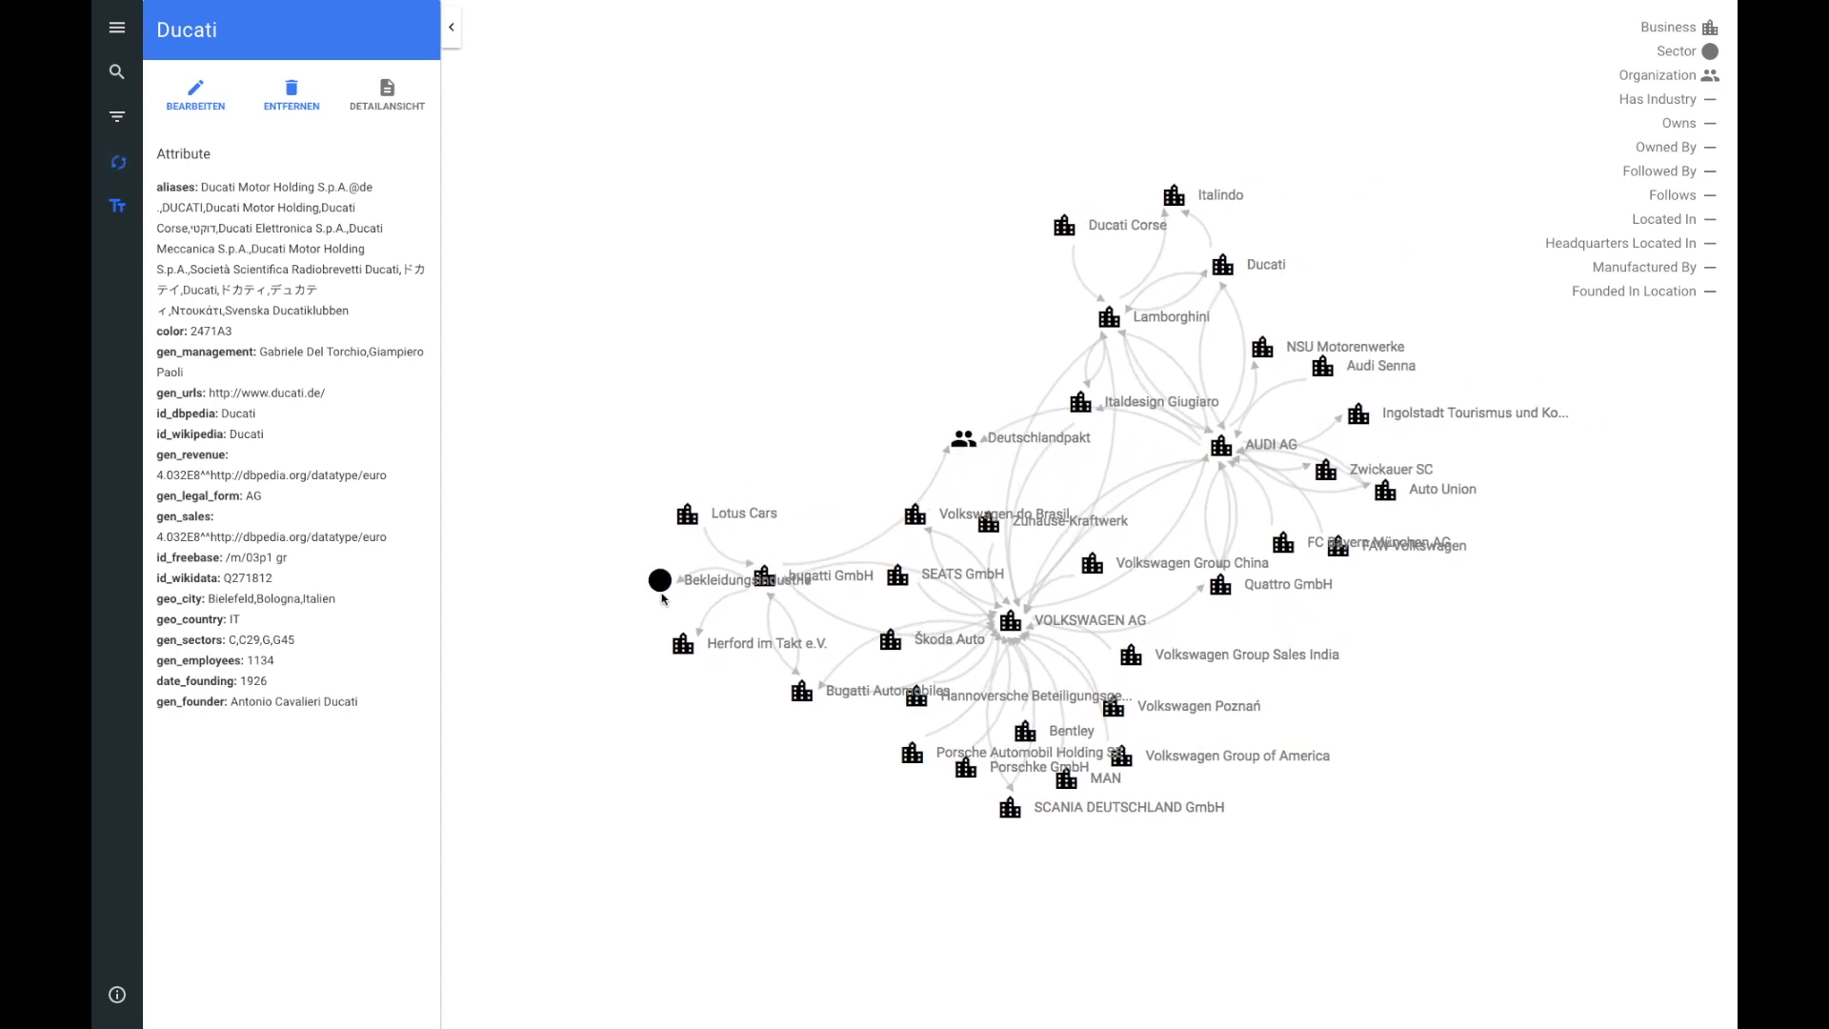
pyautogui.click(662, 588)
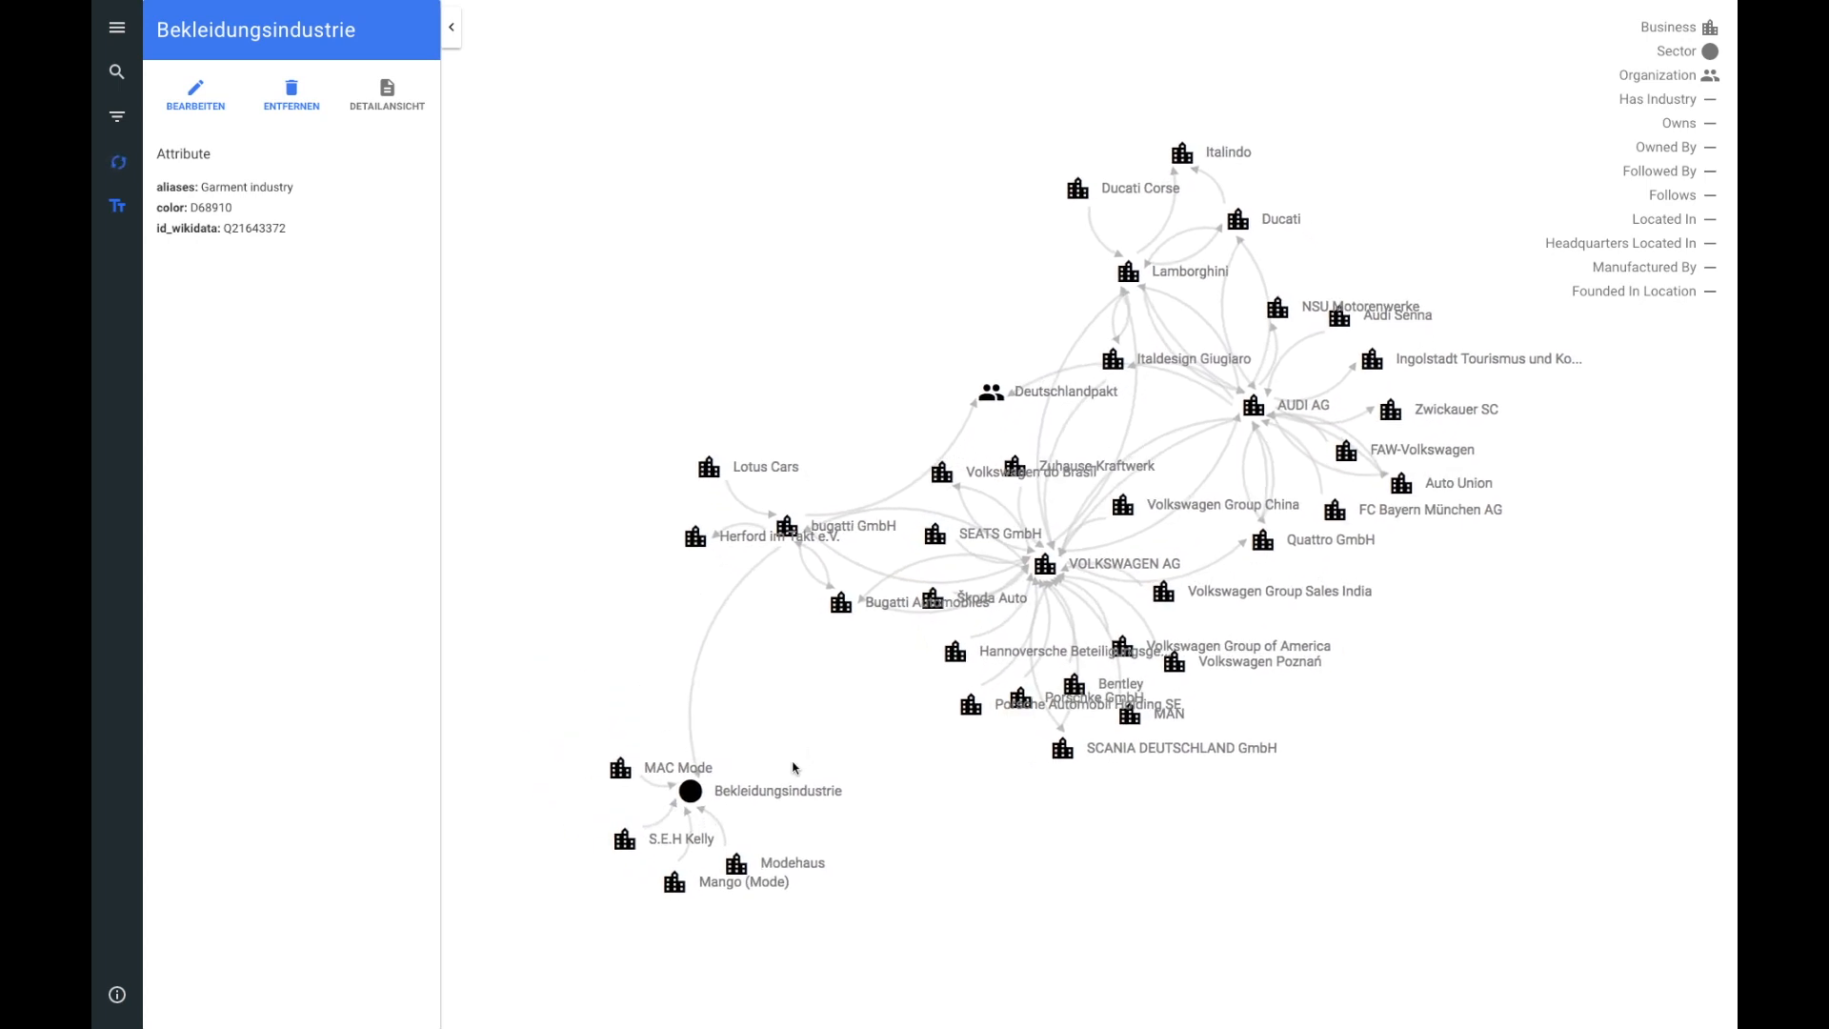
# Step: Expand the Modehaus, Mango (Mode) and S.E.H Kelly nodes
pyautogui.click(732, 853)
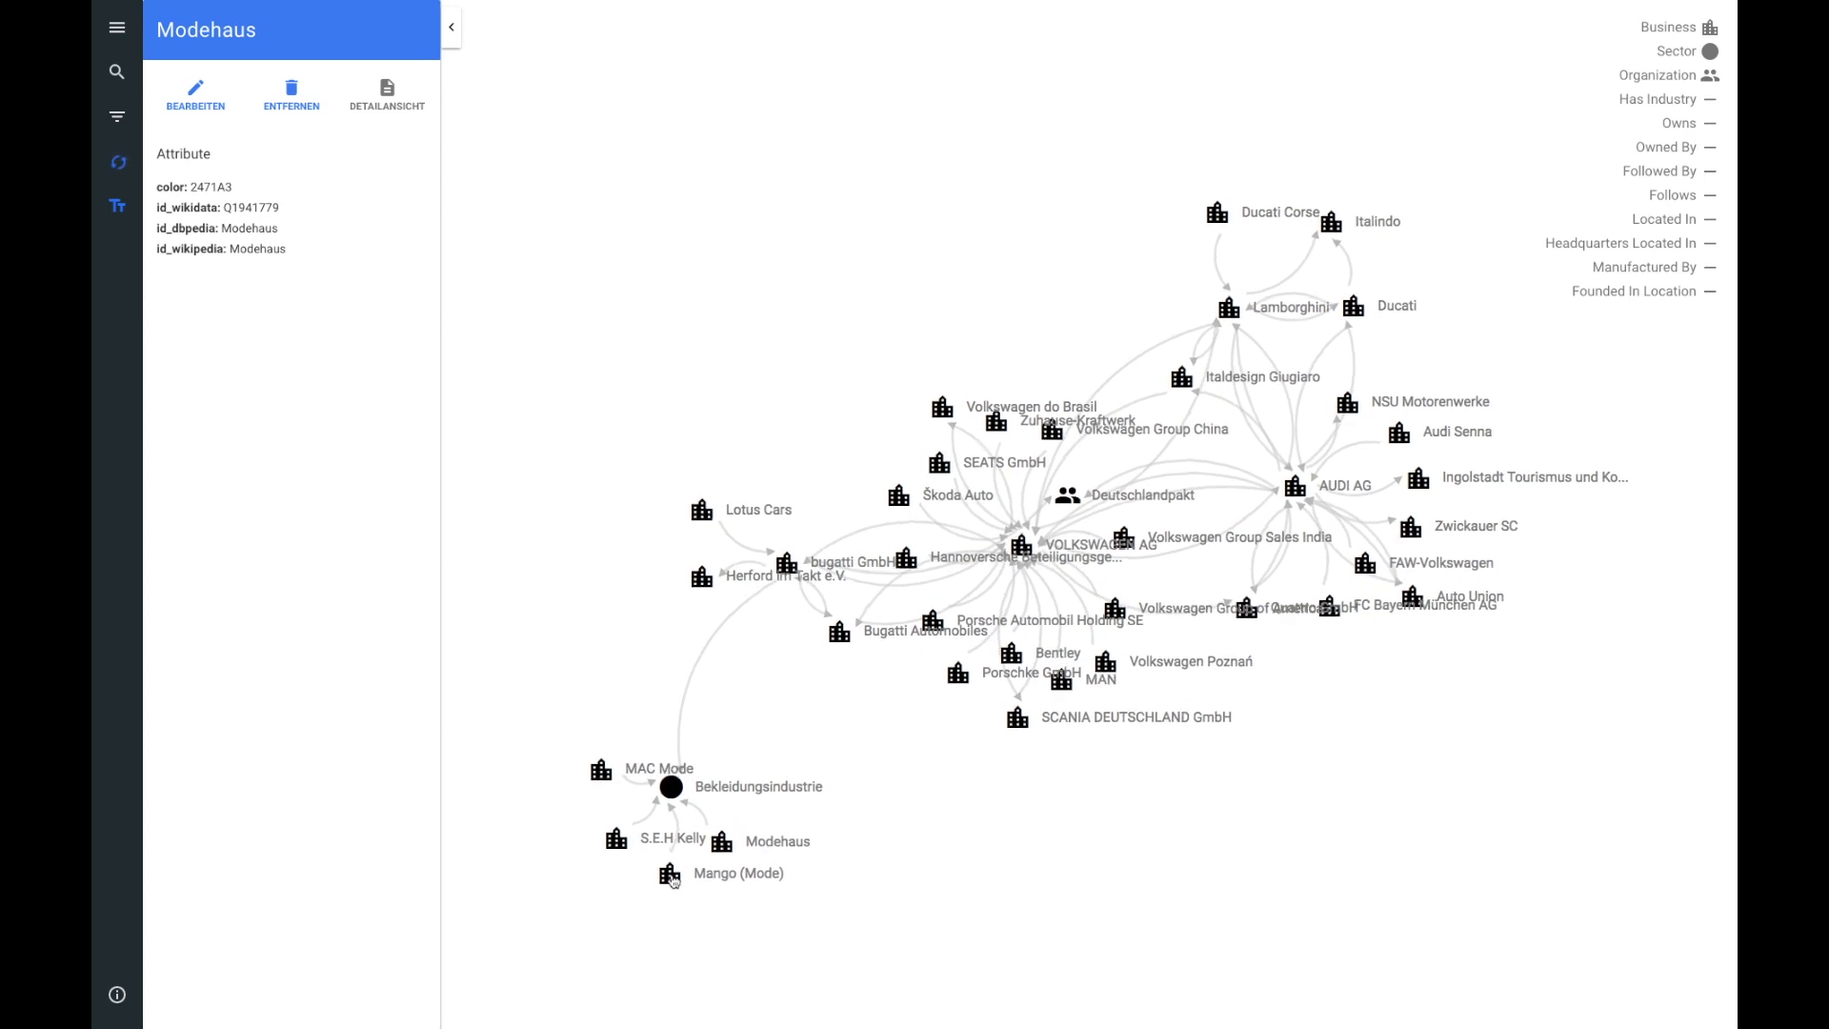
pyautogui.click(679, 875)
pyautogui.doubleClick(667, 883)
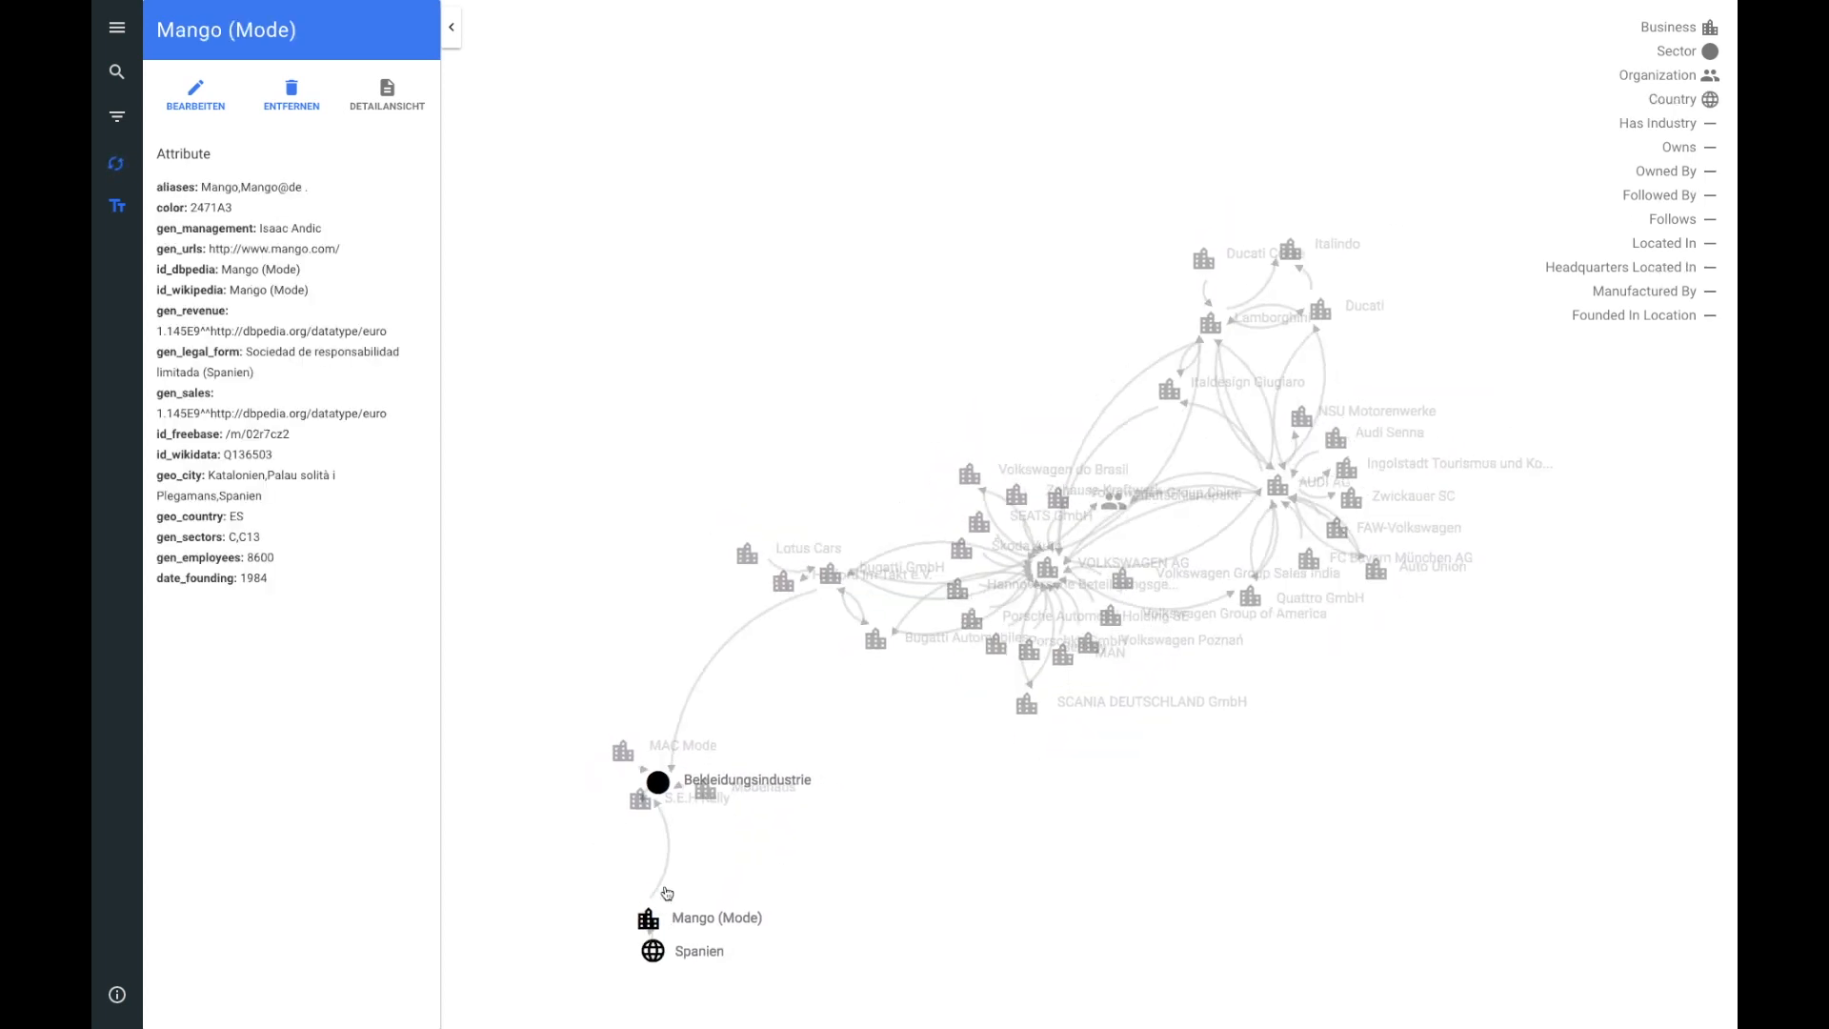
pyautogui.click(610, 781)
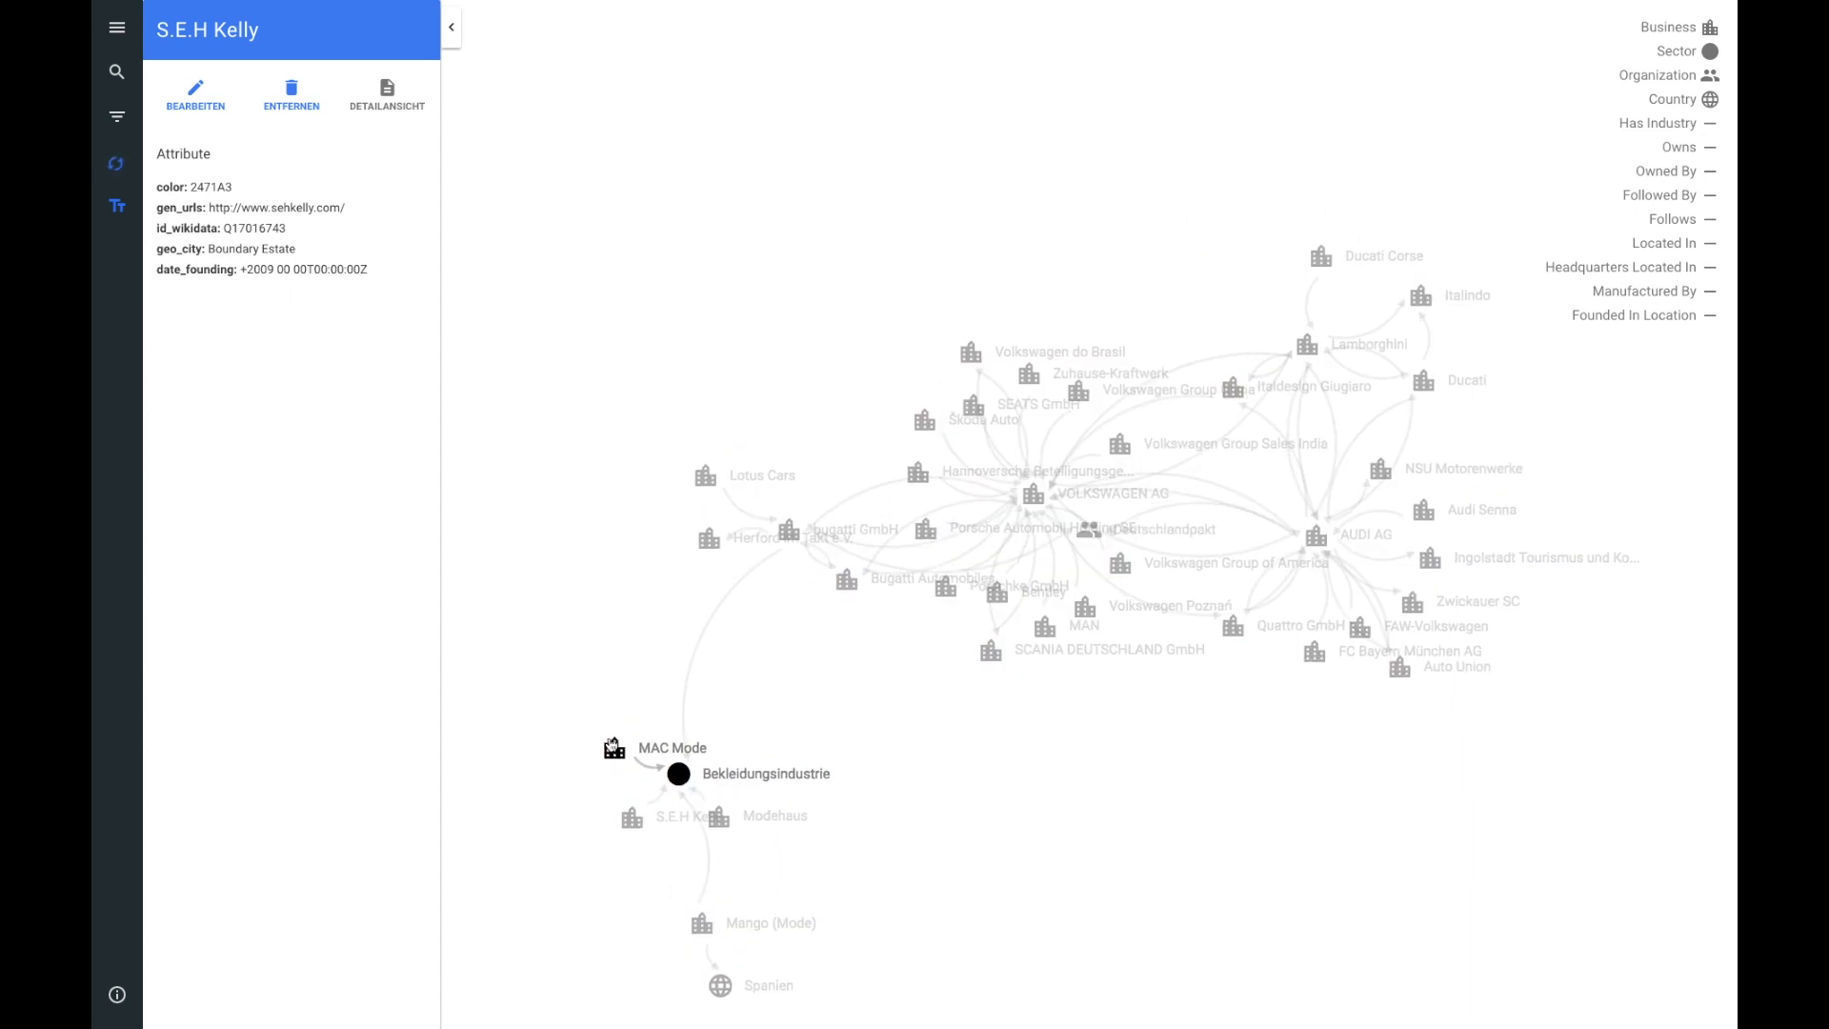
# Step: Expand the MAC Mode, Wald and Landkreis Cham nodes in the graph
pyautogui.click(634, 798)
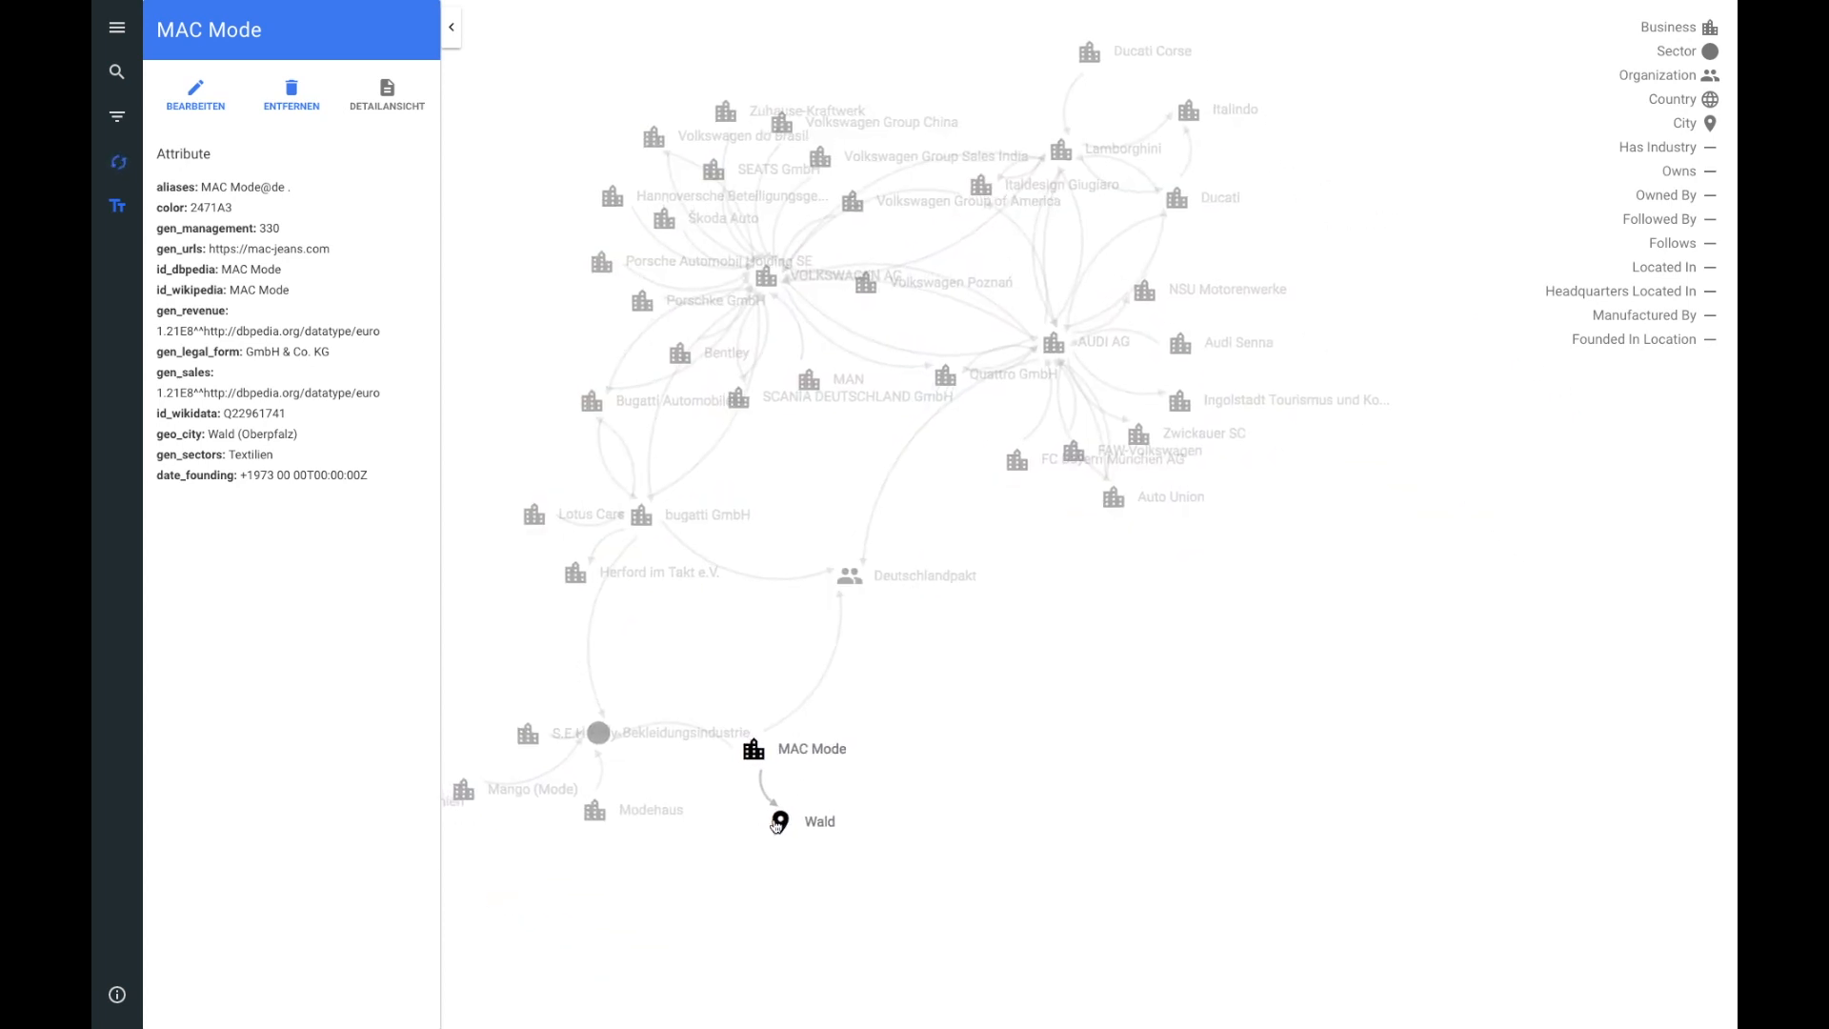
pyautogui.click(776, 822)
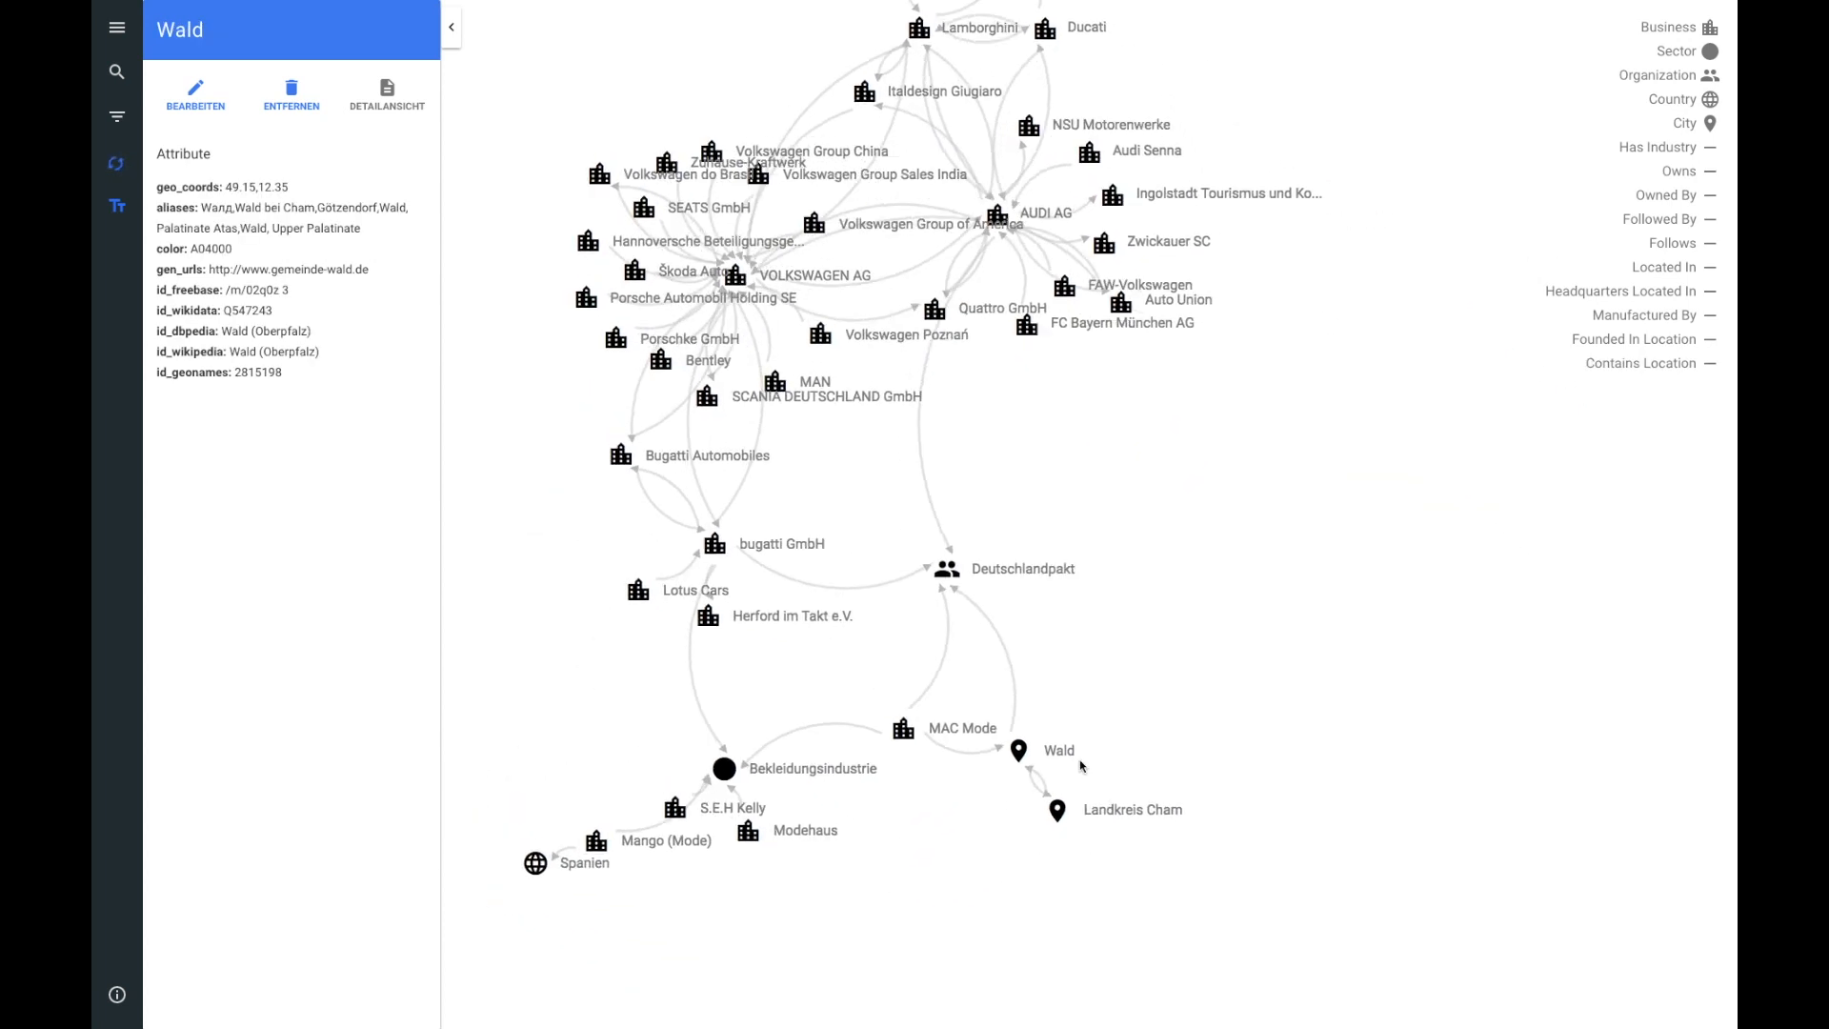
pyautogui.click(1092, 798)
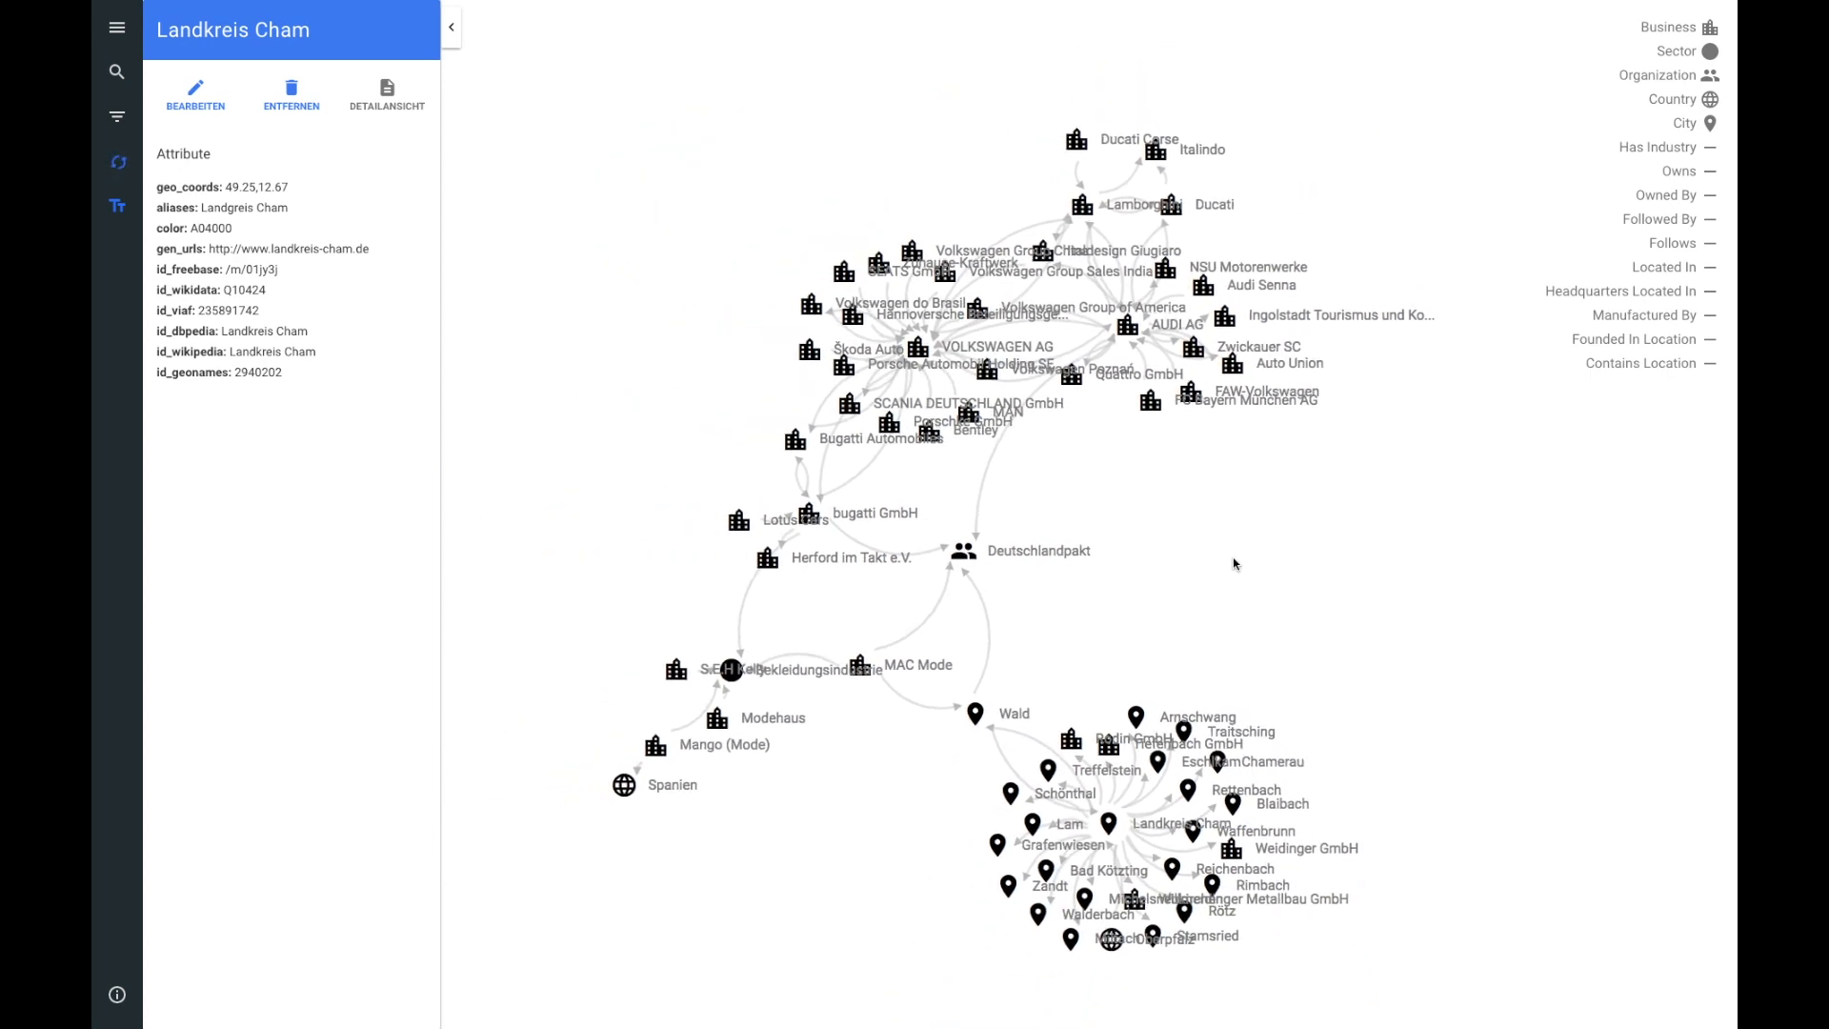
# Step: Toggle the node name labels off and back on, and toggle the automatic layout
pyautogui.click(120, 204)
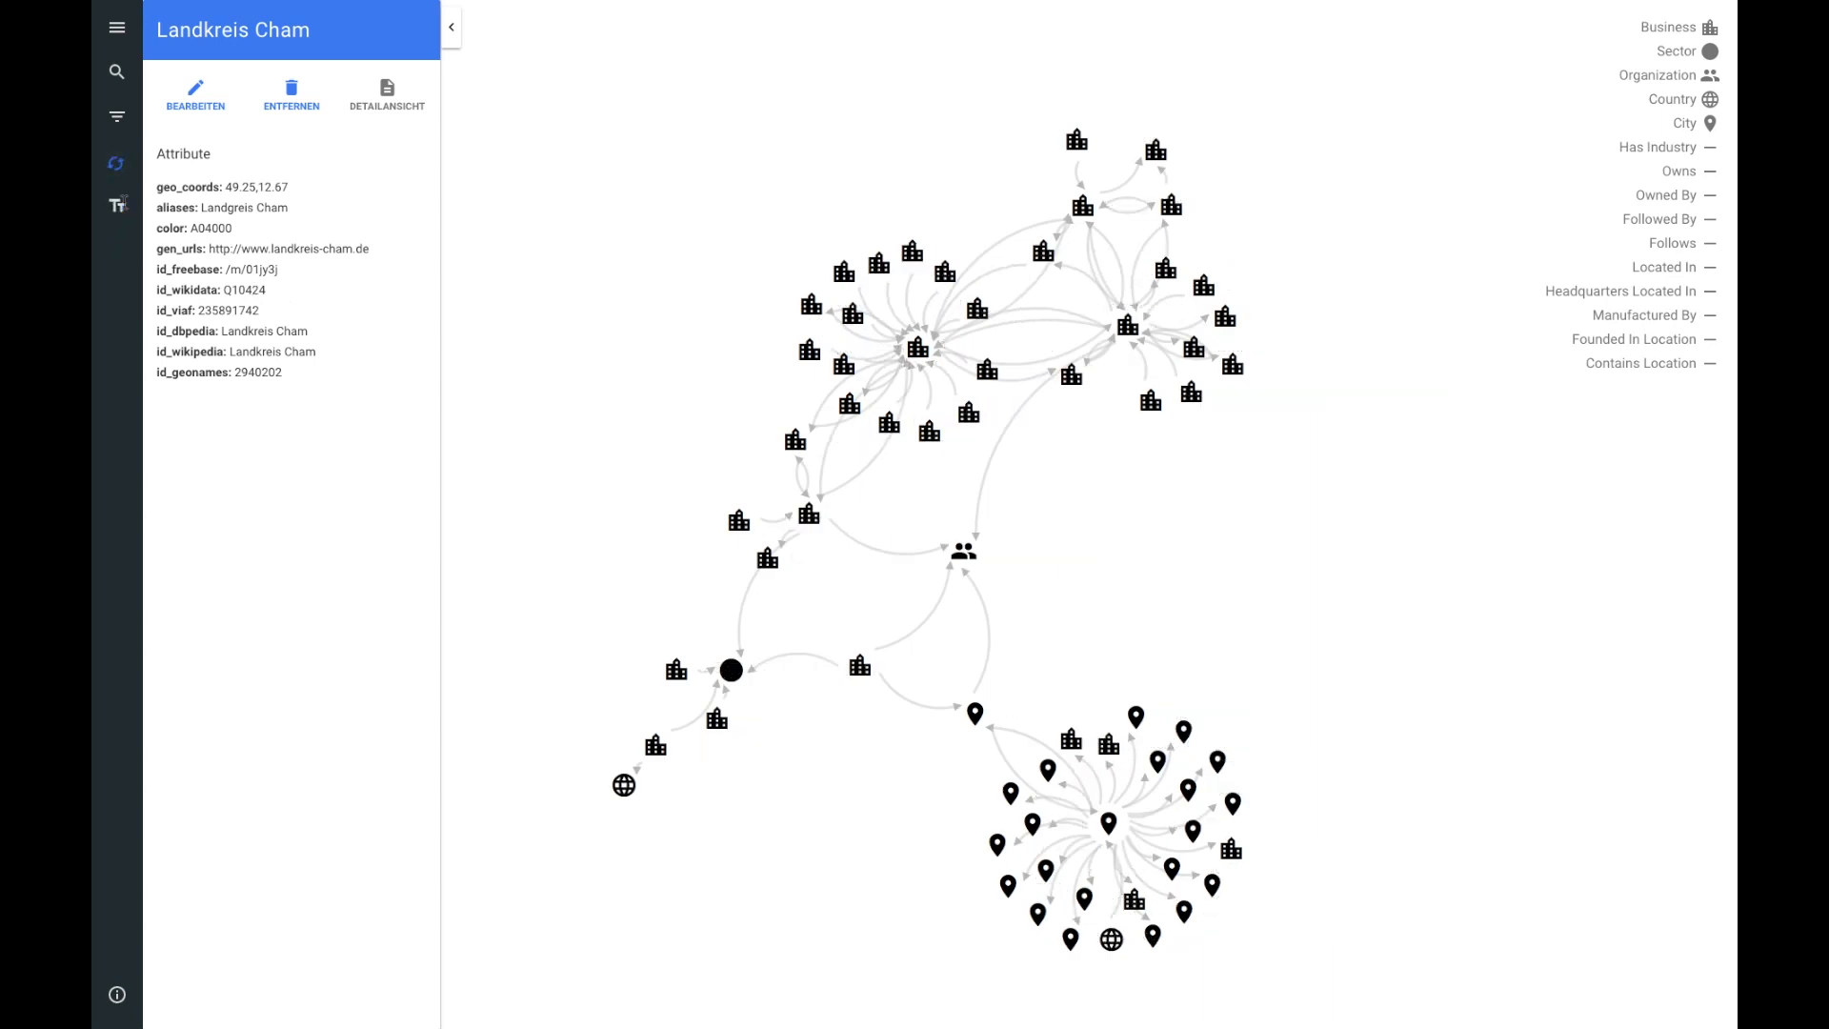
pyautogui.click(120, 204)
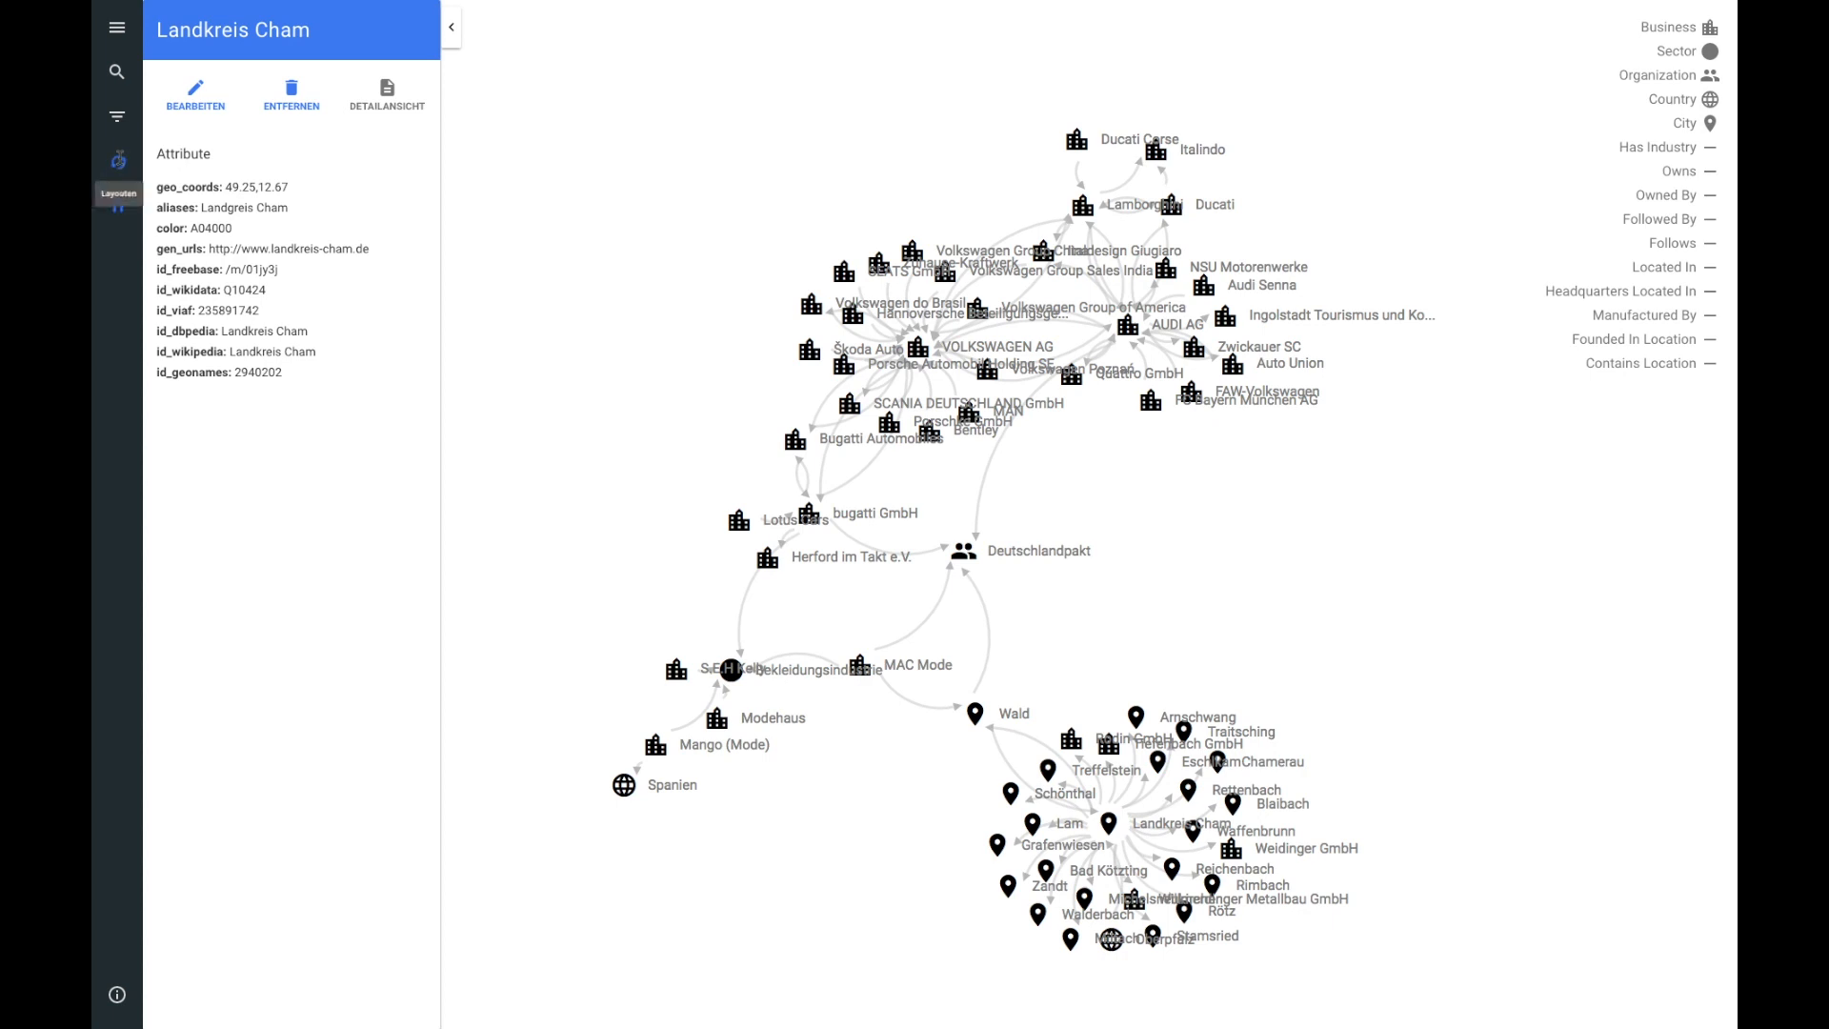
pyautogui.click(117, 162)
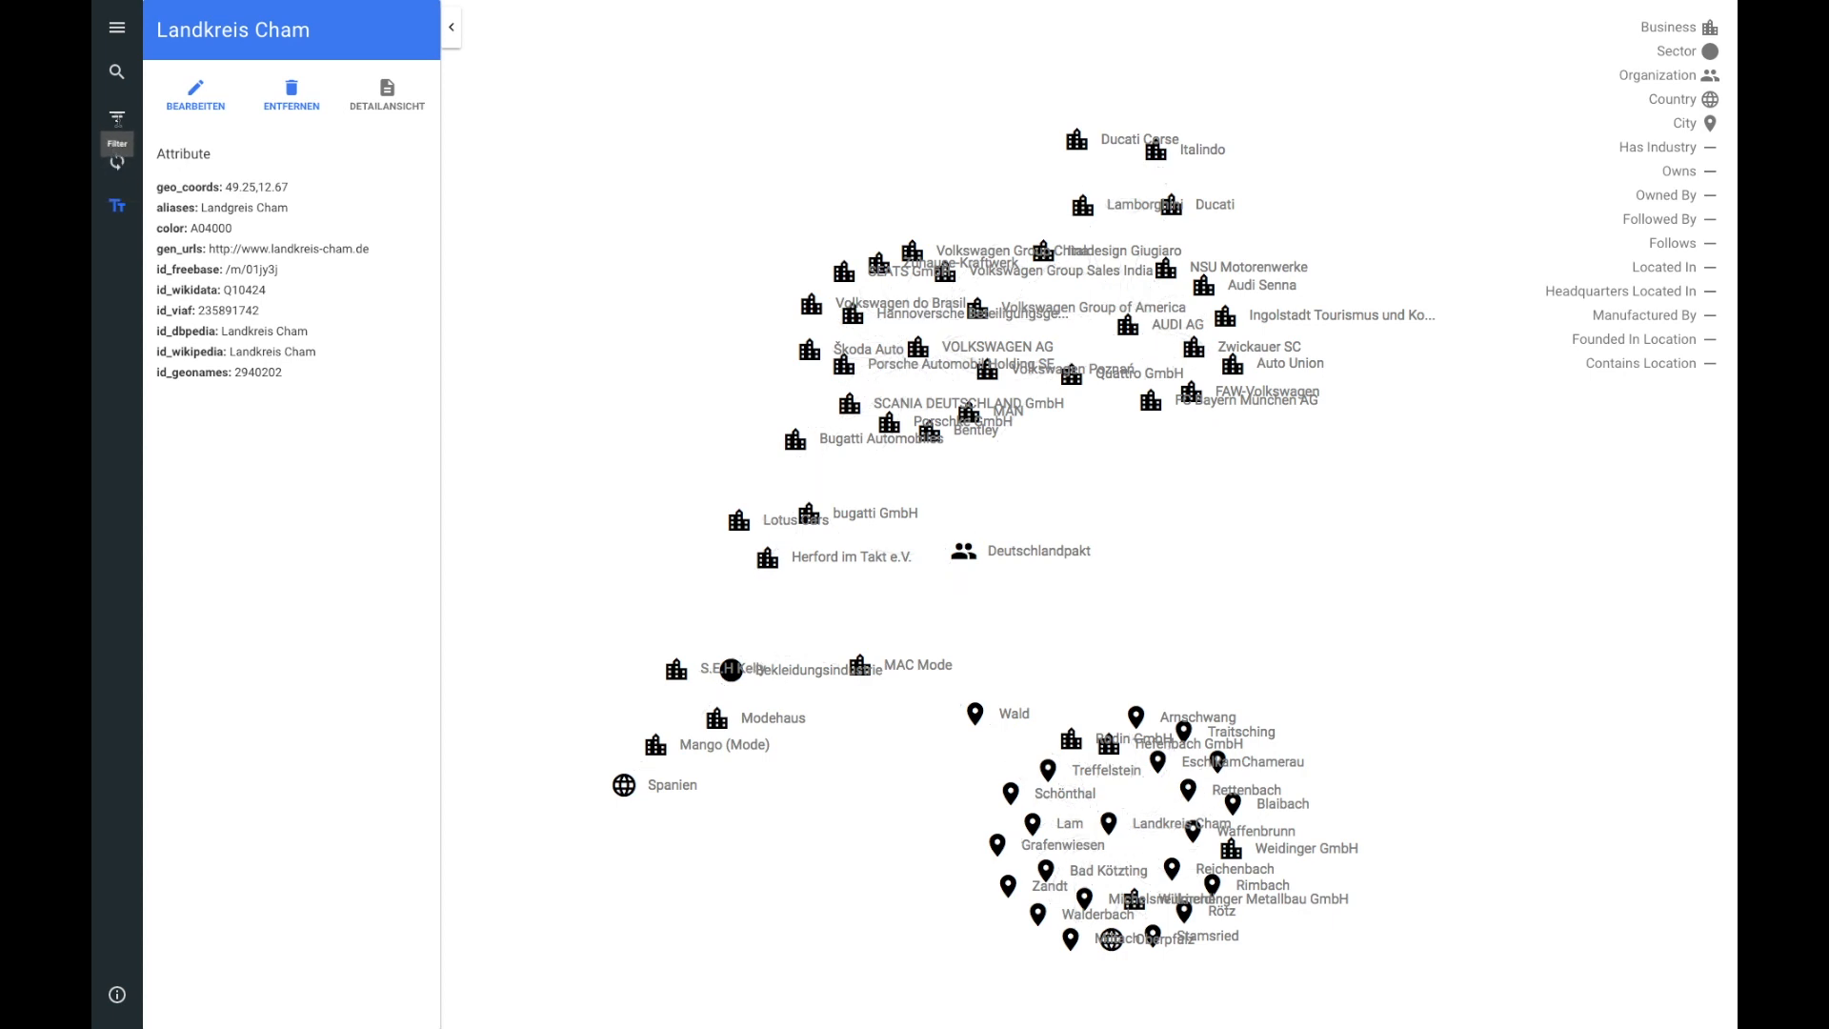
# Step: Open the attribute filter and enable hiding nodes without edges
pyautogui.click(117, 120)
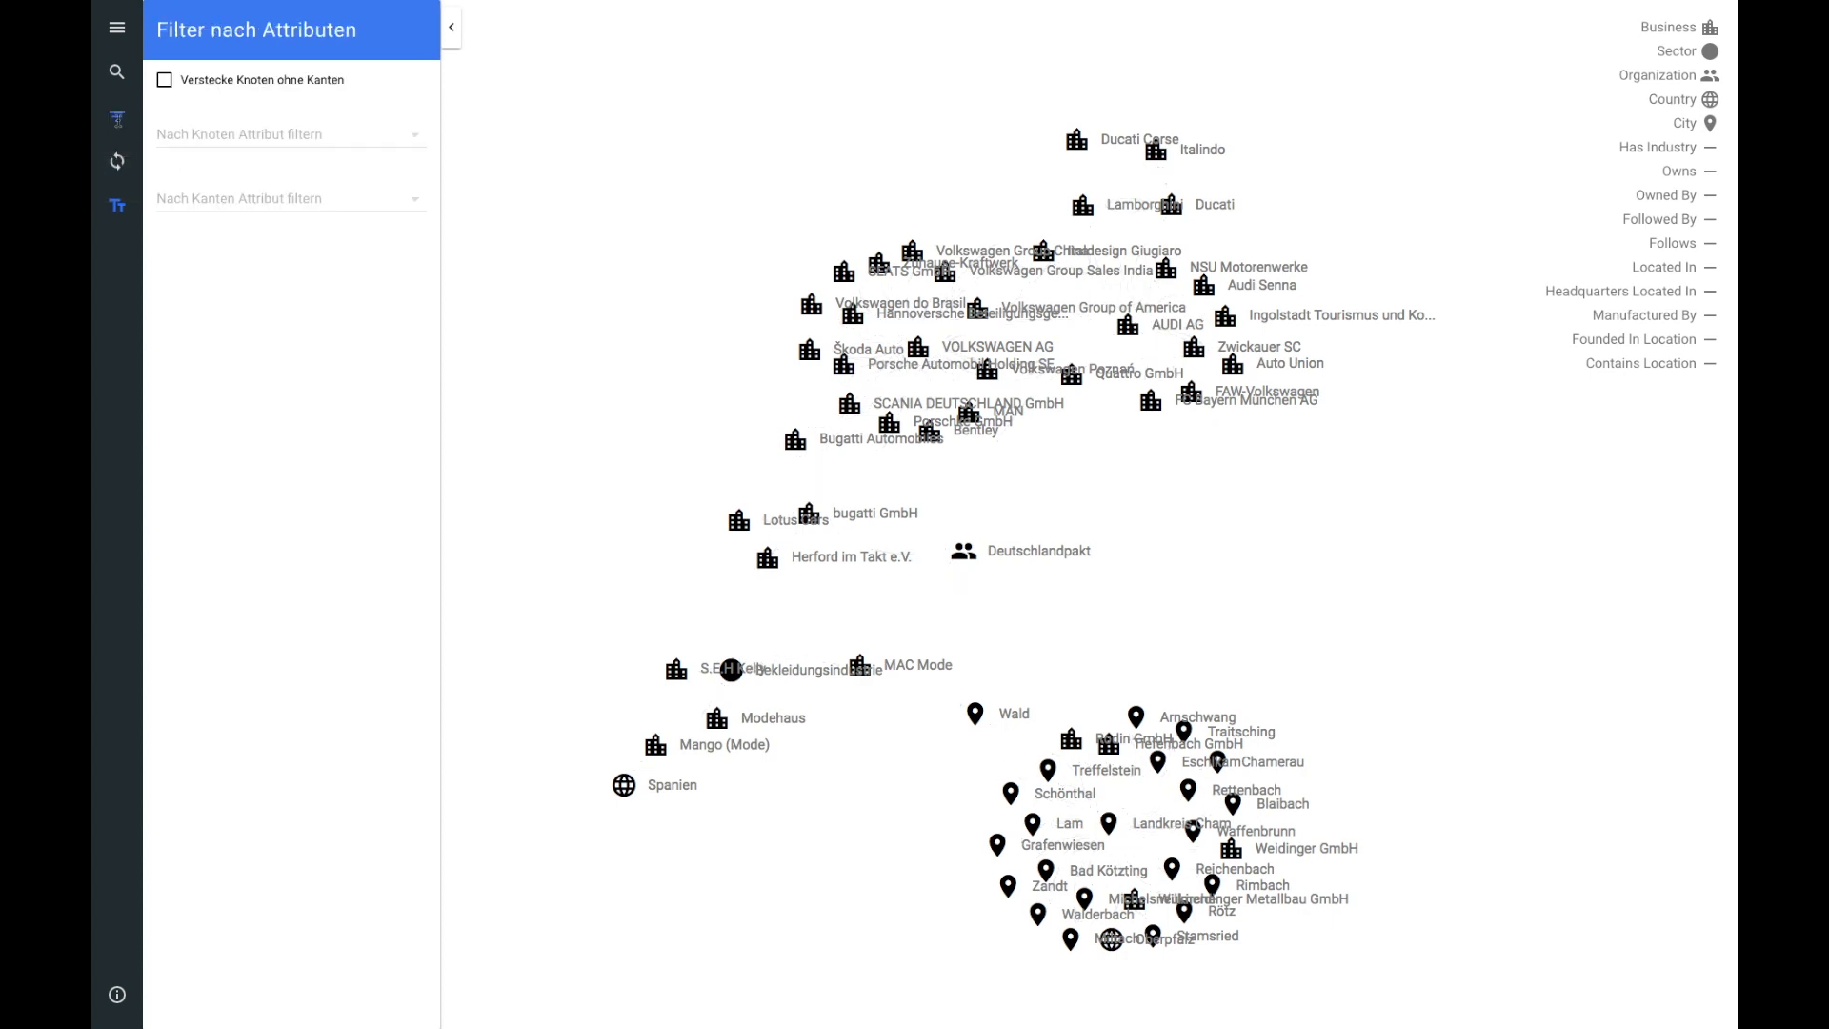
pyautogui.click(166, 84)
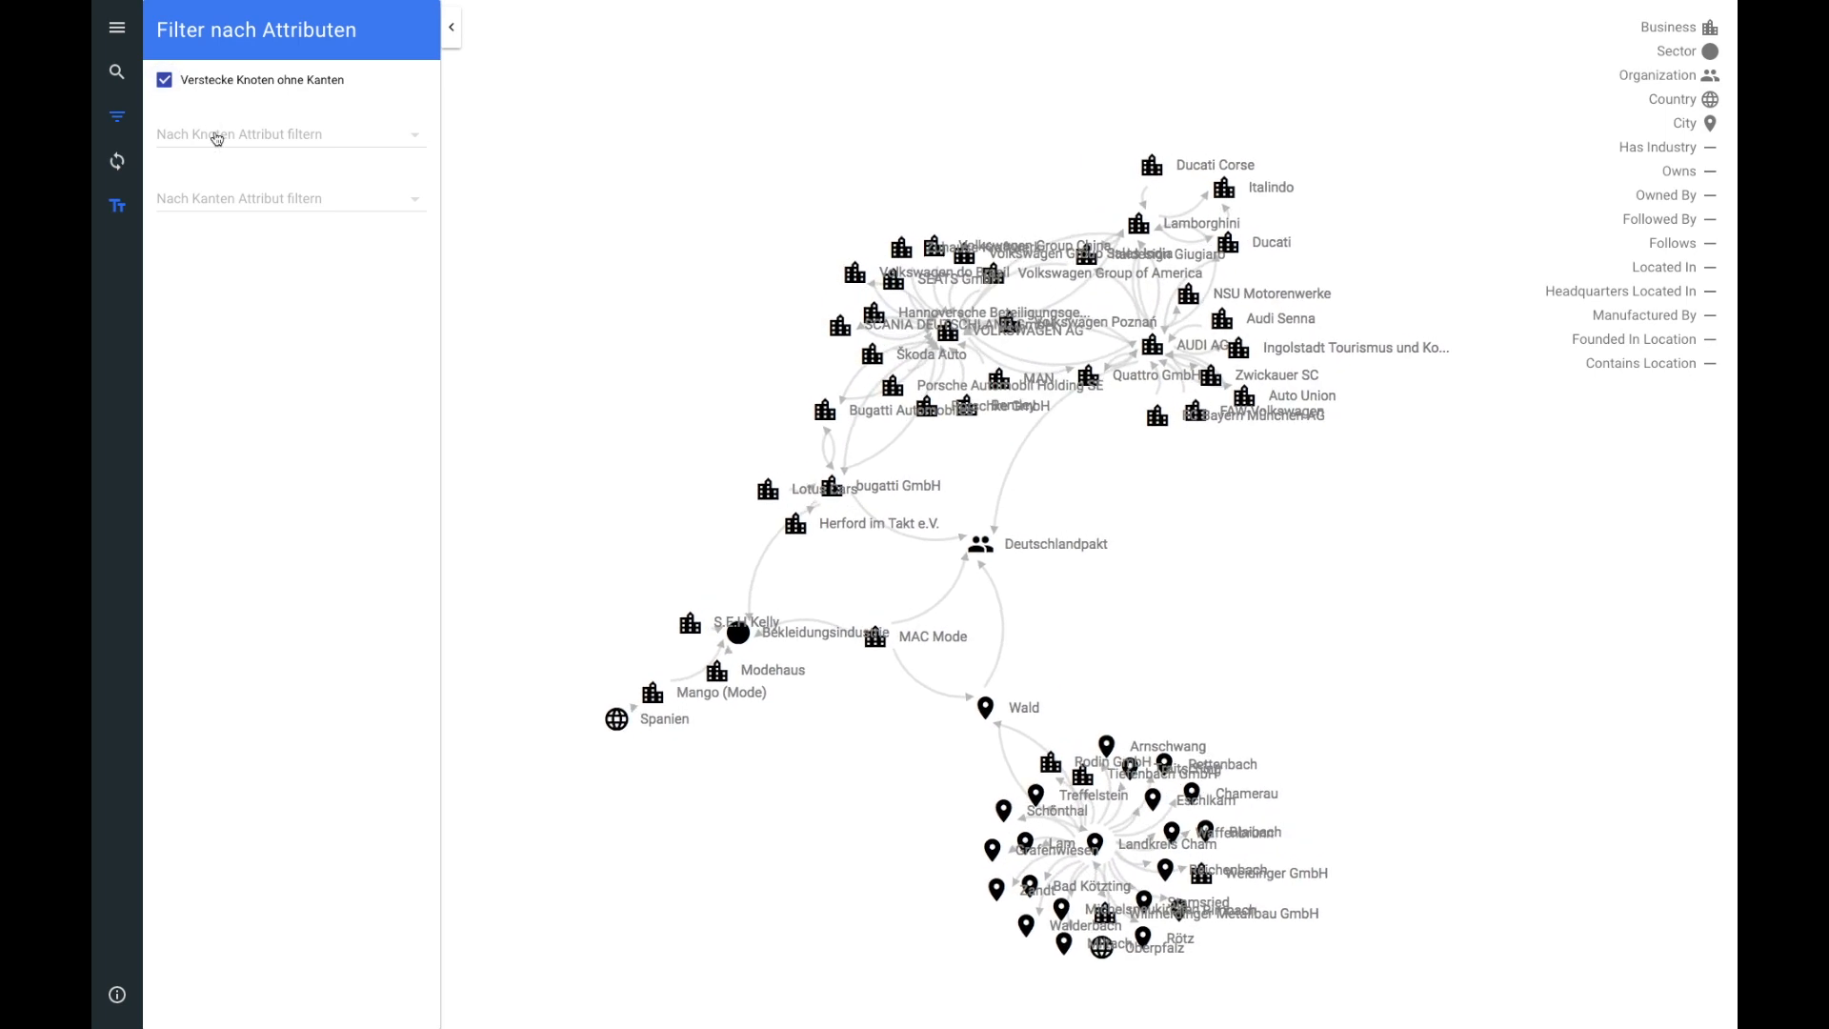
# Step: Add a gen_employees node filter, raise its minimum to about 492952, and remove the filter again
pyautogui.click(218, 139)
pyautogui.scroll(-3, 227, 172)
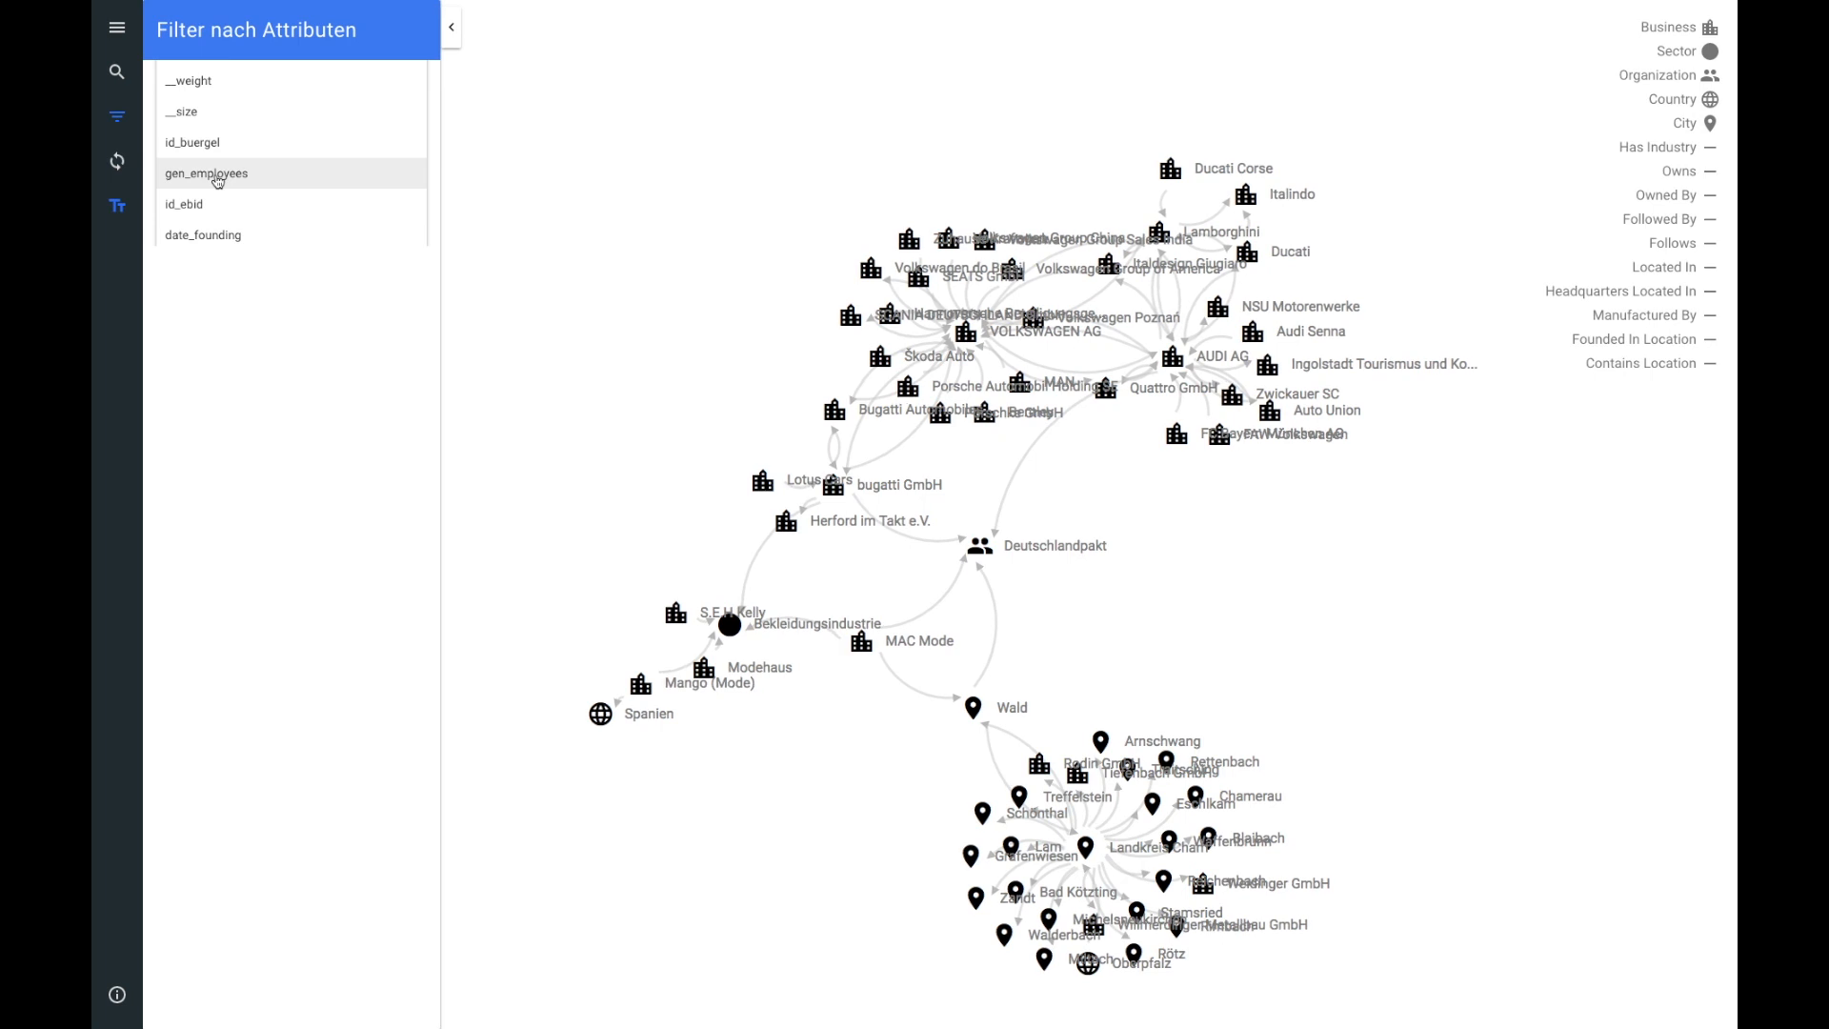
pyautogui.click(217, 179)
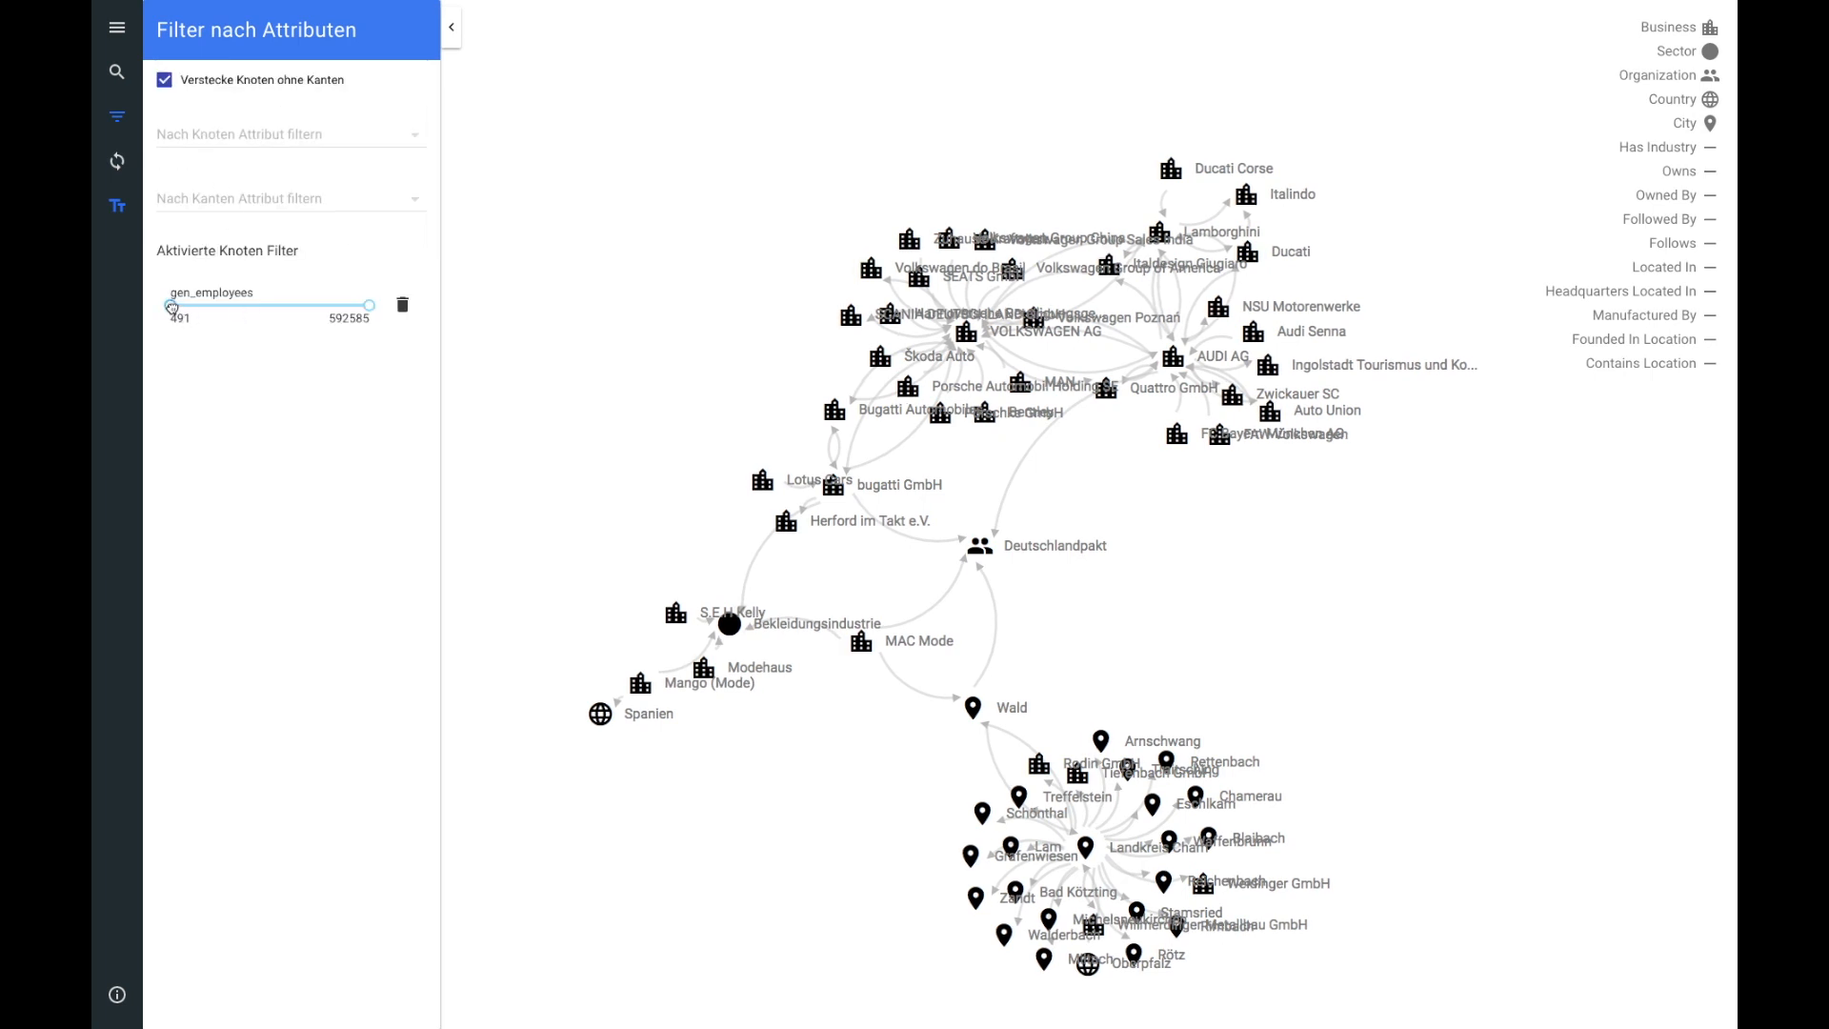
pyautogui.moveTo(171, 307); pyautogui.dragTo(336, 307)
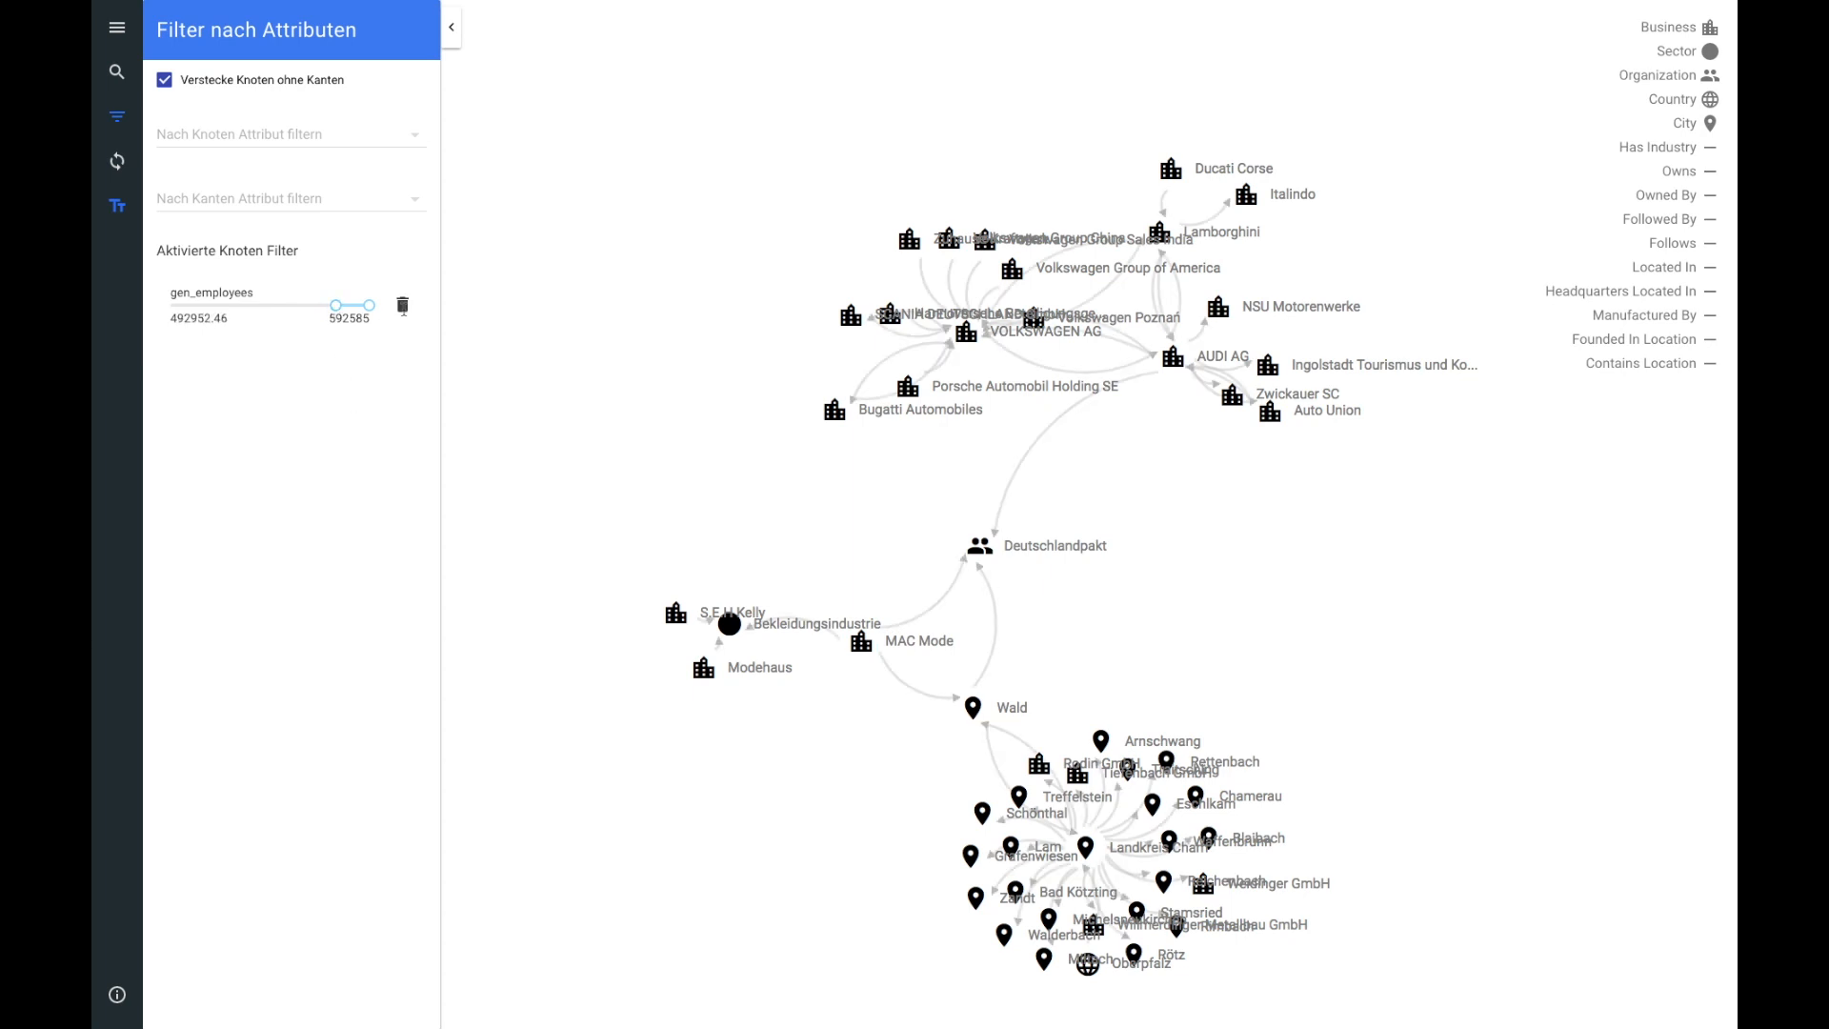
pyautogui.click(402, 305)
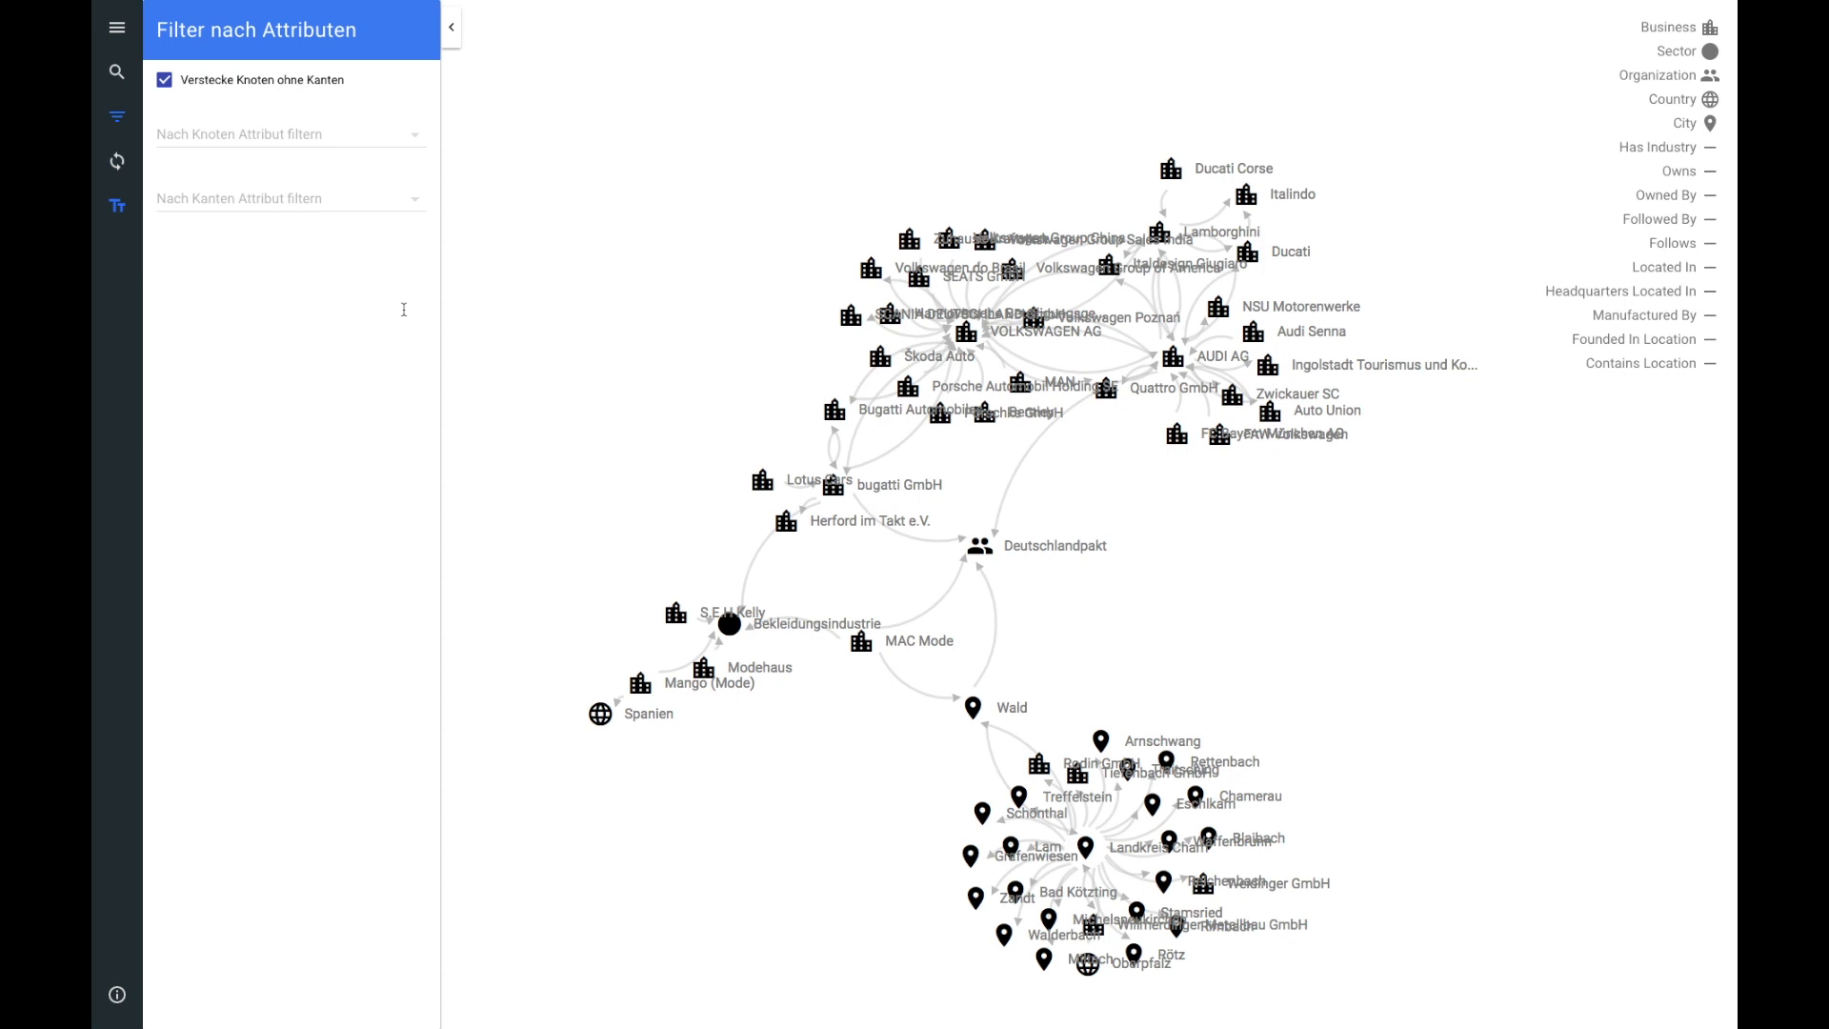
# Step: Collapse the side panel and hide City nodes in the graph
pyautogui.click(451, 28)
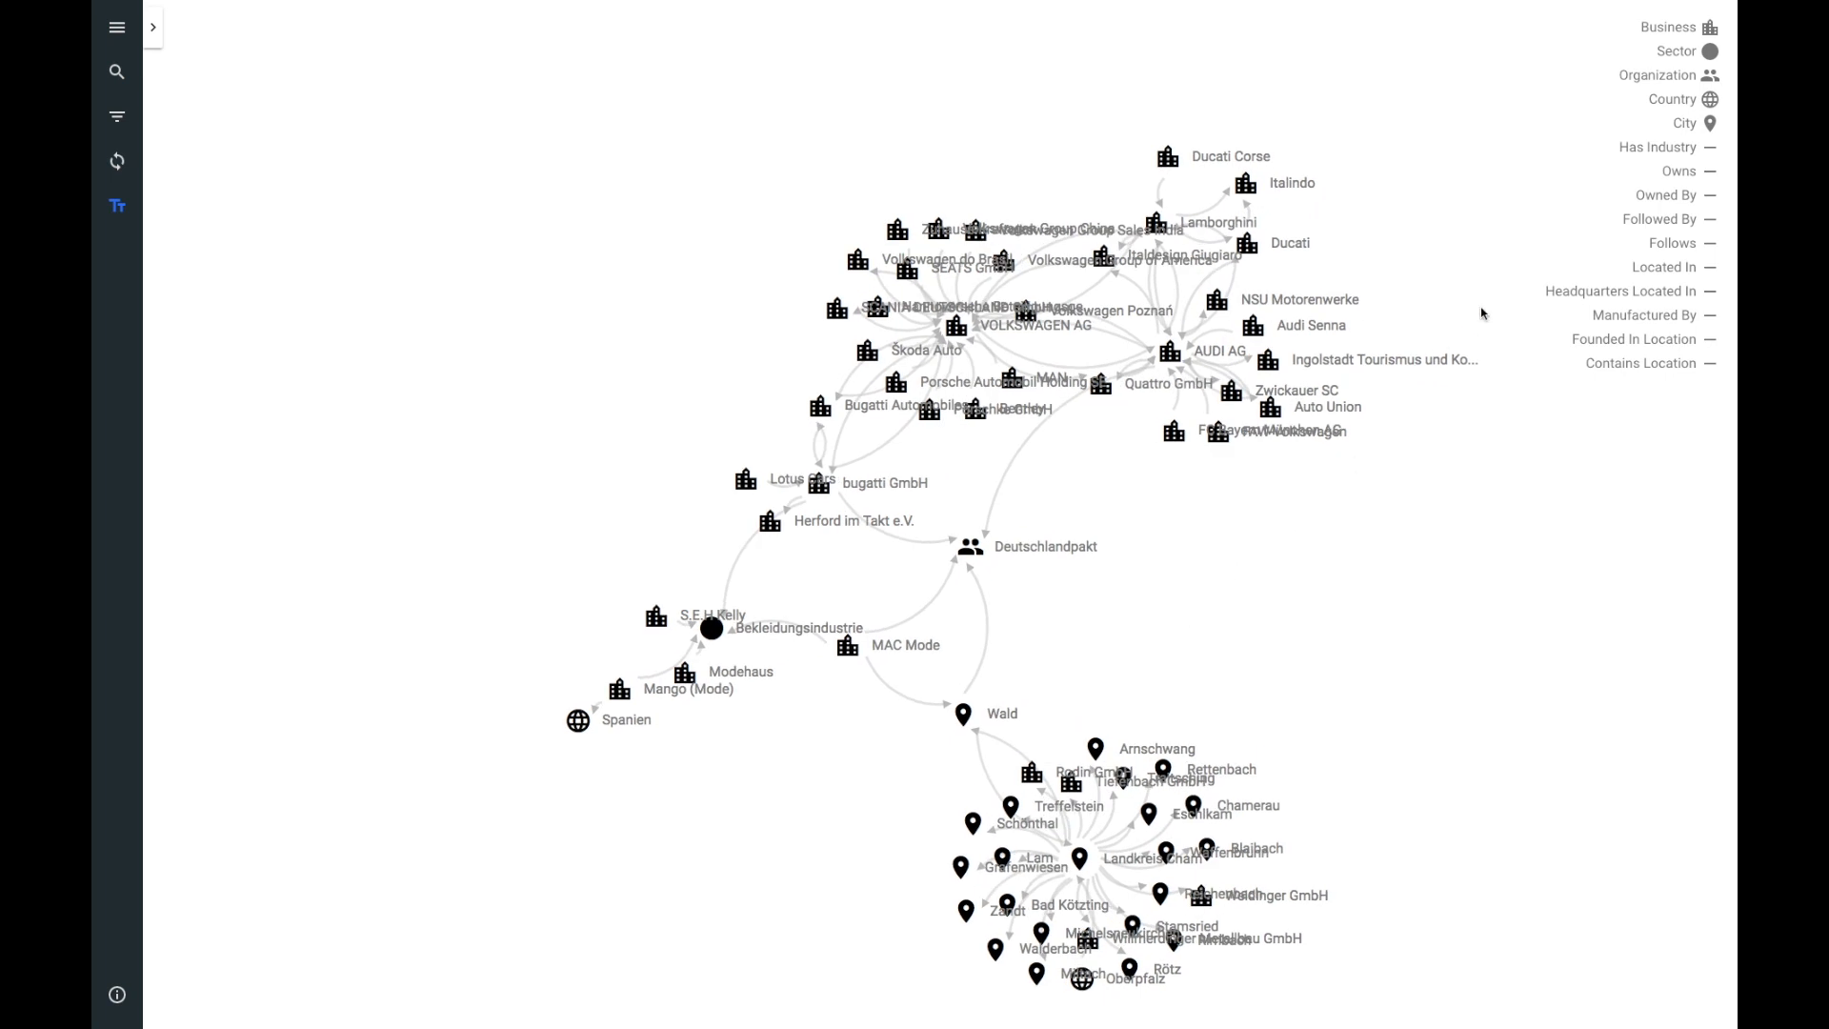
pyautogui.click(1679, 129)
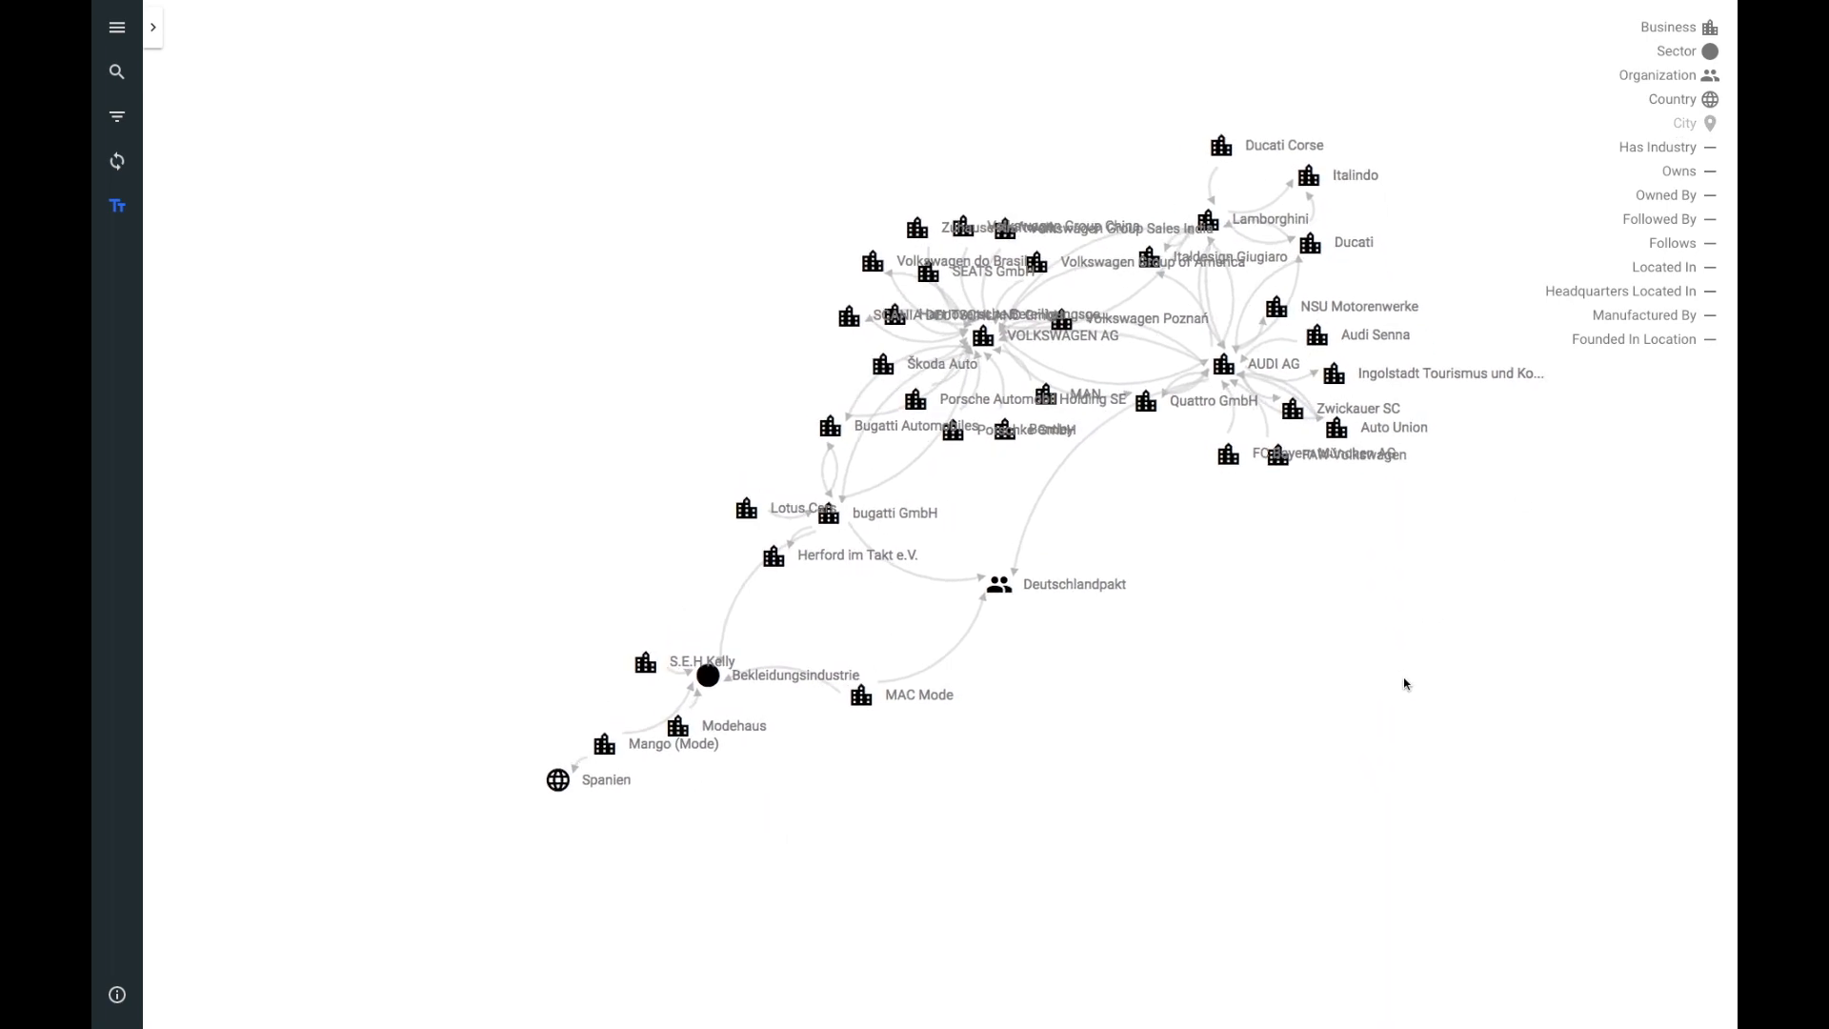
pyautogui.moveTo(1437, 566); pyautogui.dragTo(1404, 608)
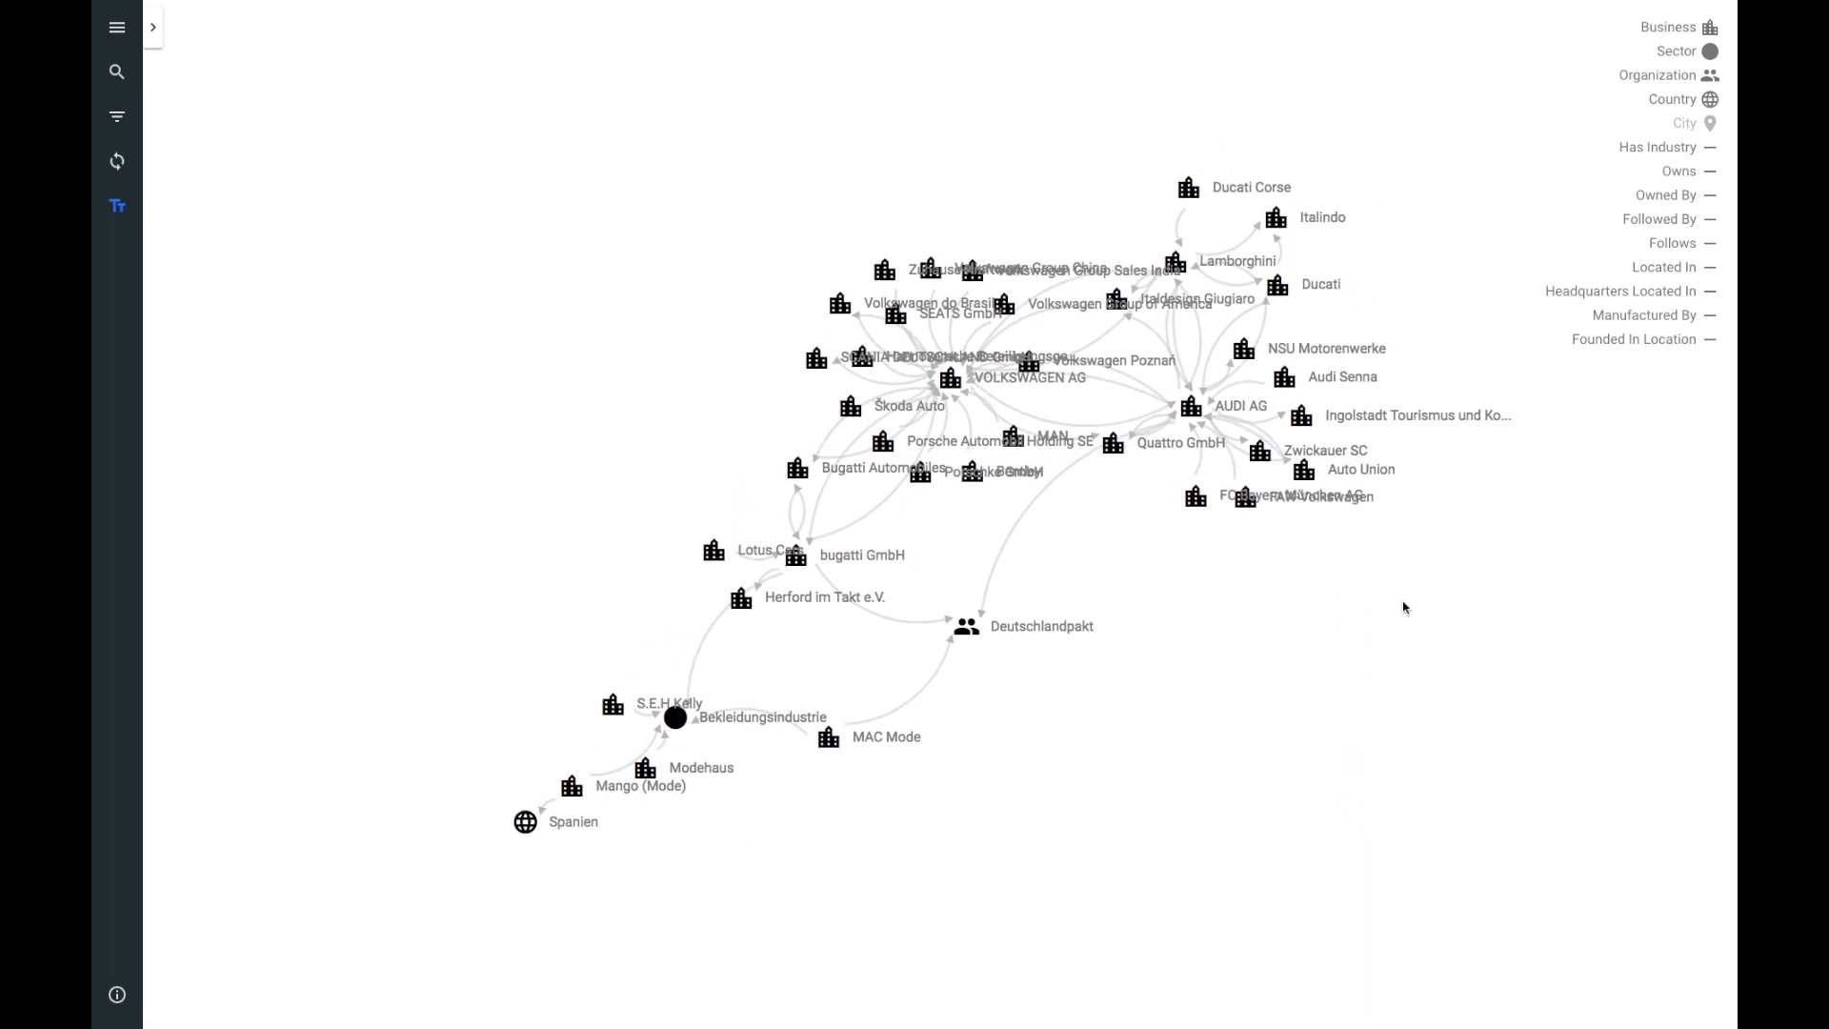
# Step: Hide every edge type except Owns: Has Industry, Founded In Location, Headquarters Located In, Located In, Manufactured By, Followed By, Follows, Owned By
pyautogui.click(1642, 153)
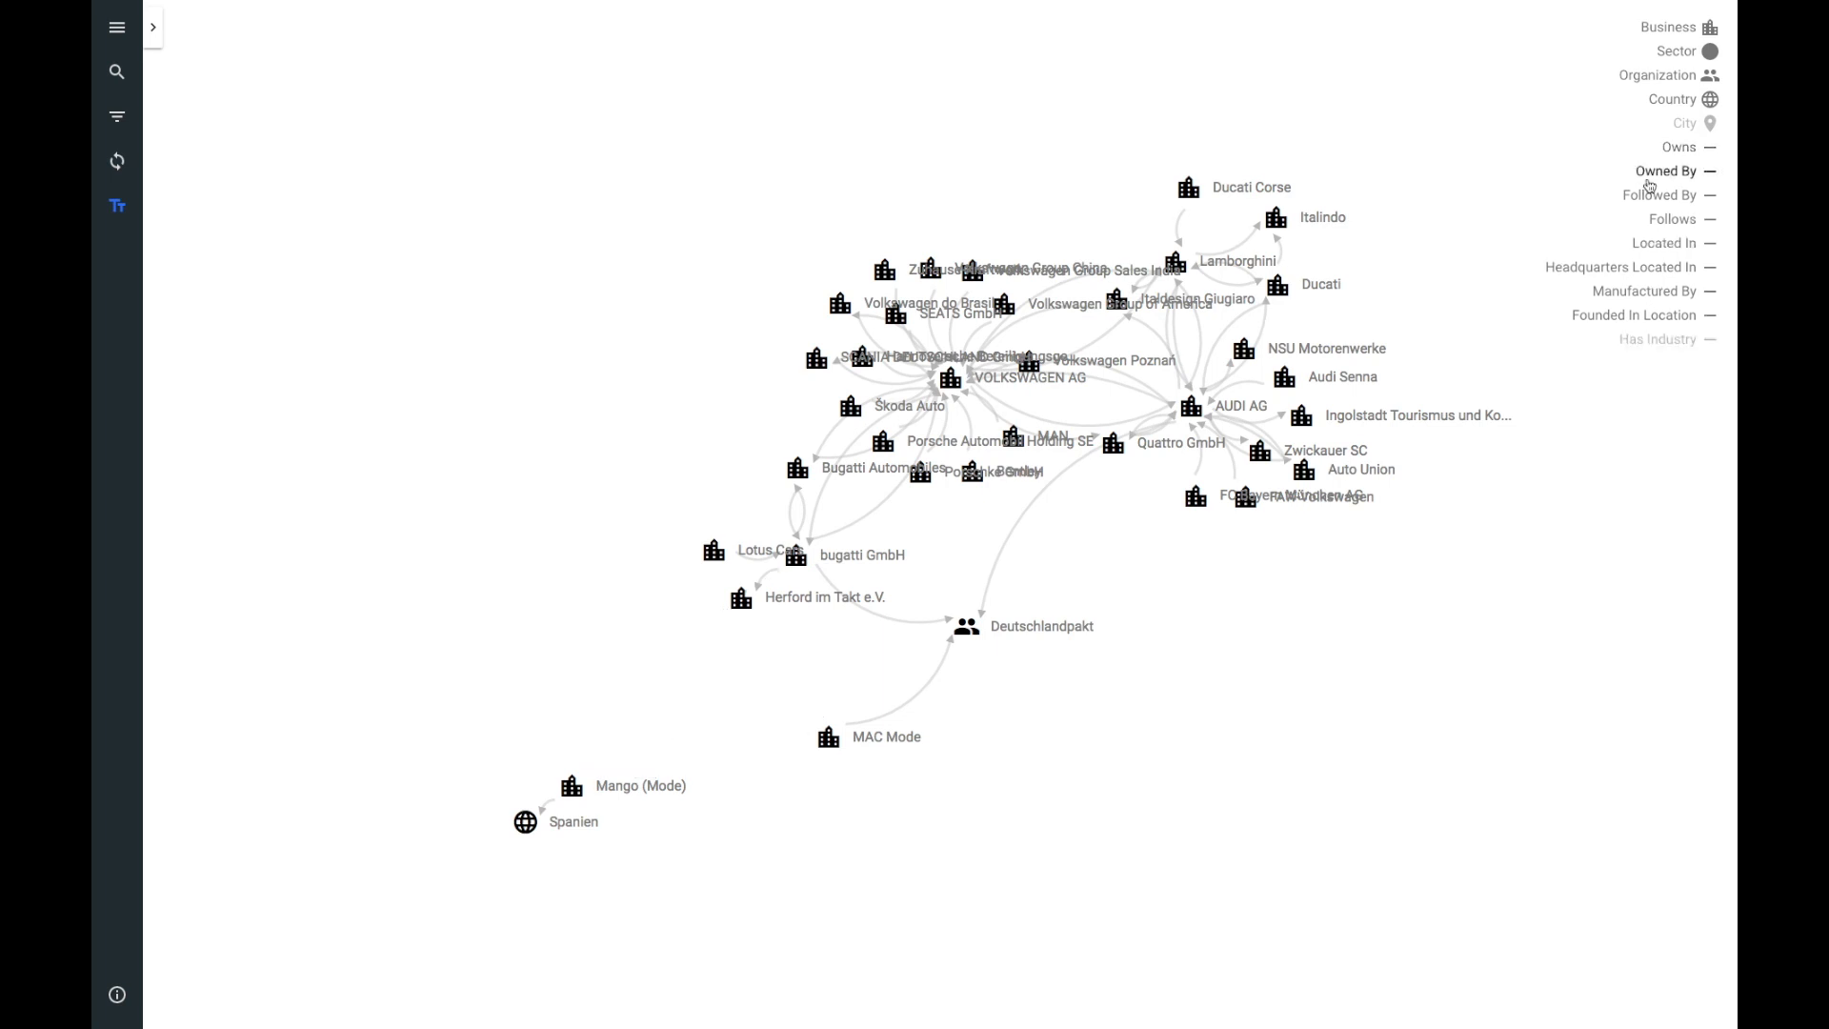
pyautogui.click(1665, 319)
pyautogui.click(1662, 269)
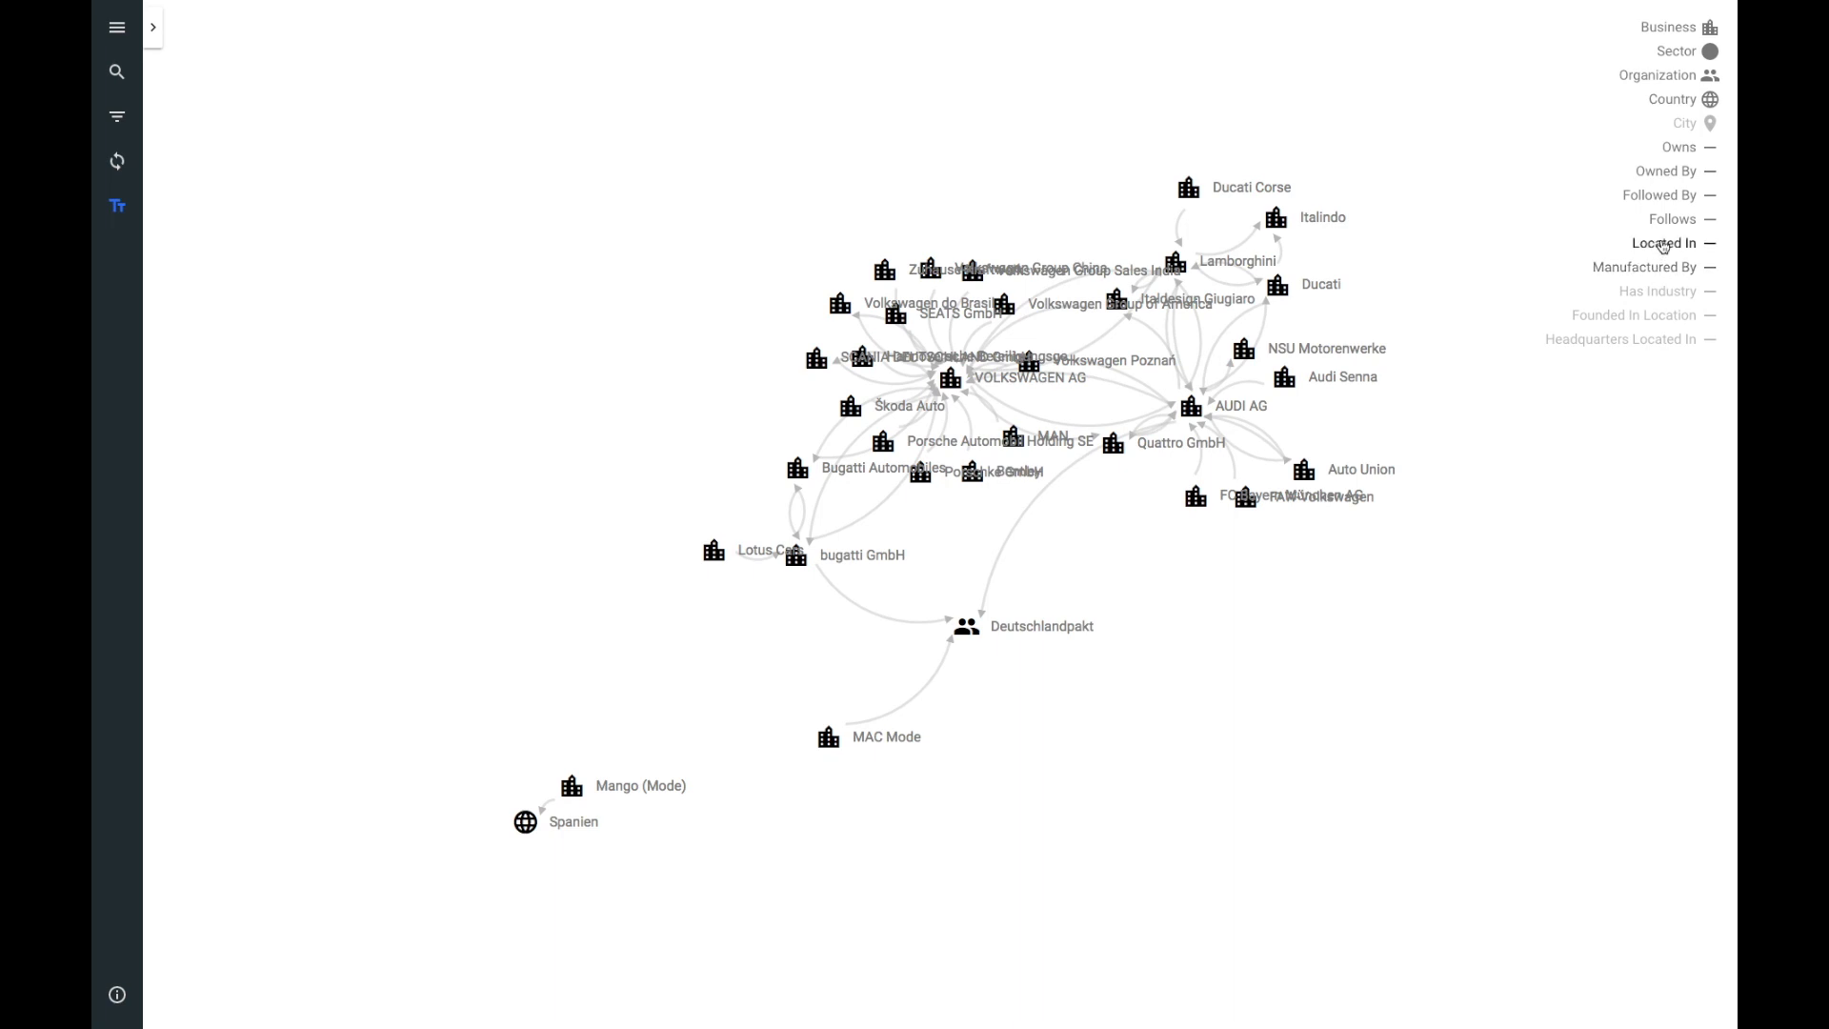
pyautogui.click(1663, 245)
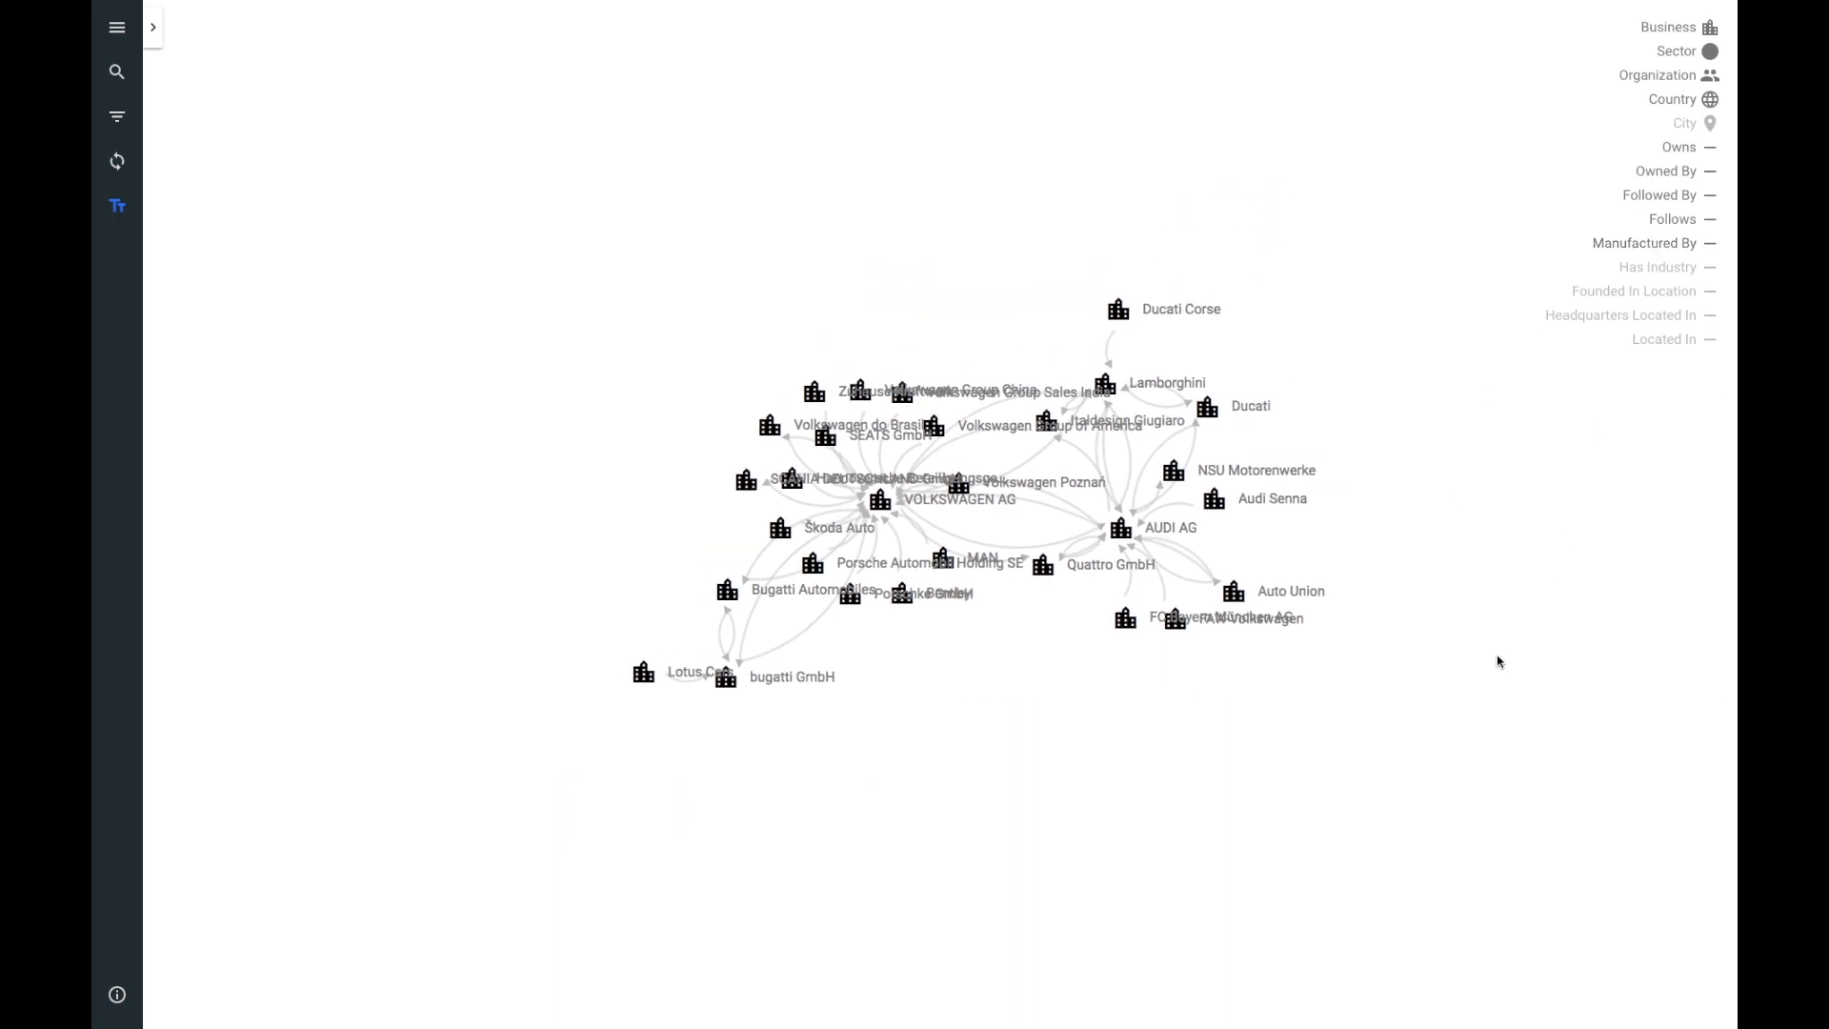
pyautogui.click(1682, 246)
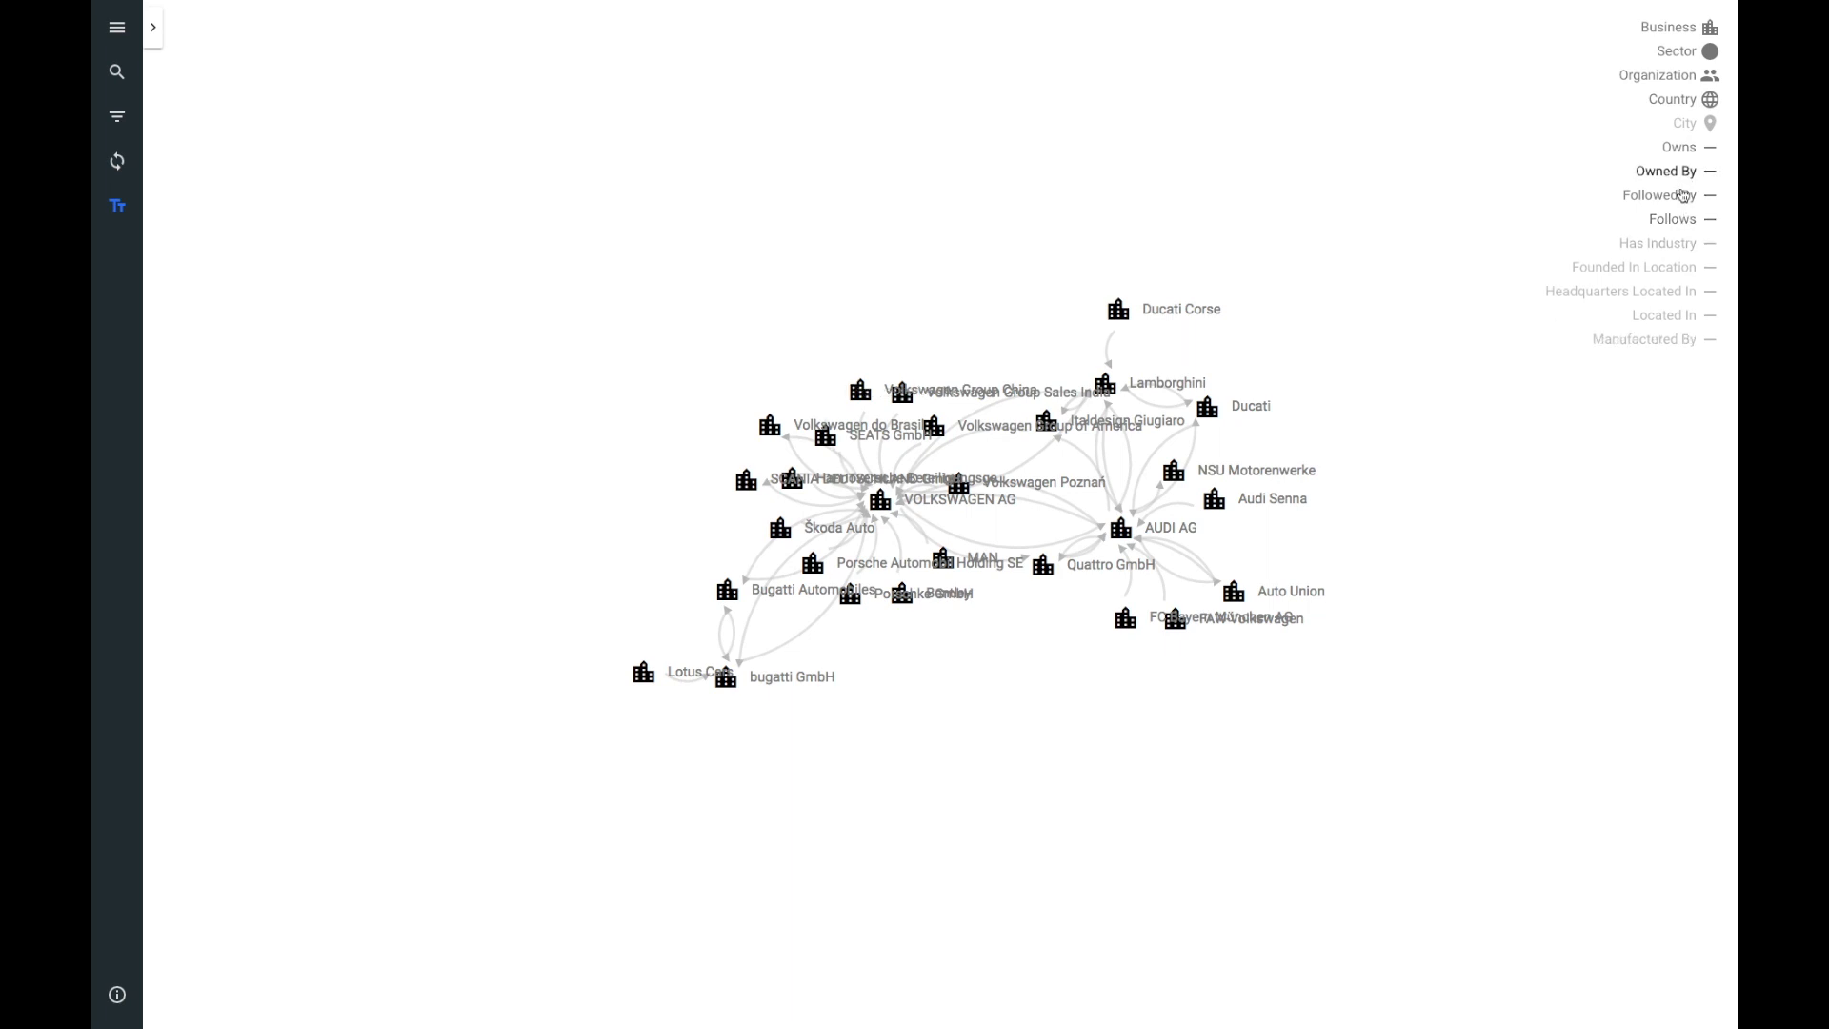
pyautogui.click(1683, 195)
pyautogui.click(1682, 193)
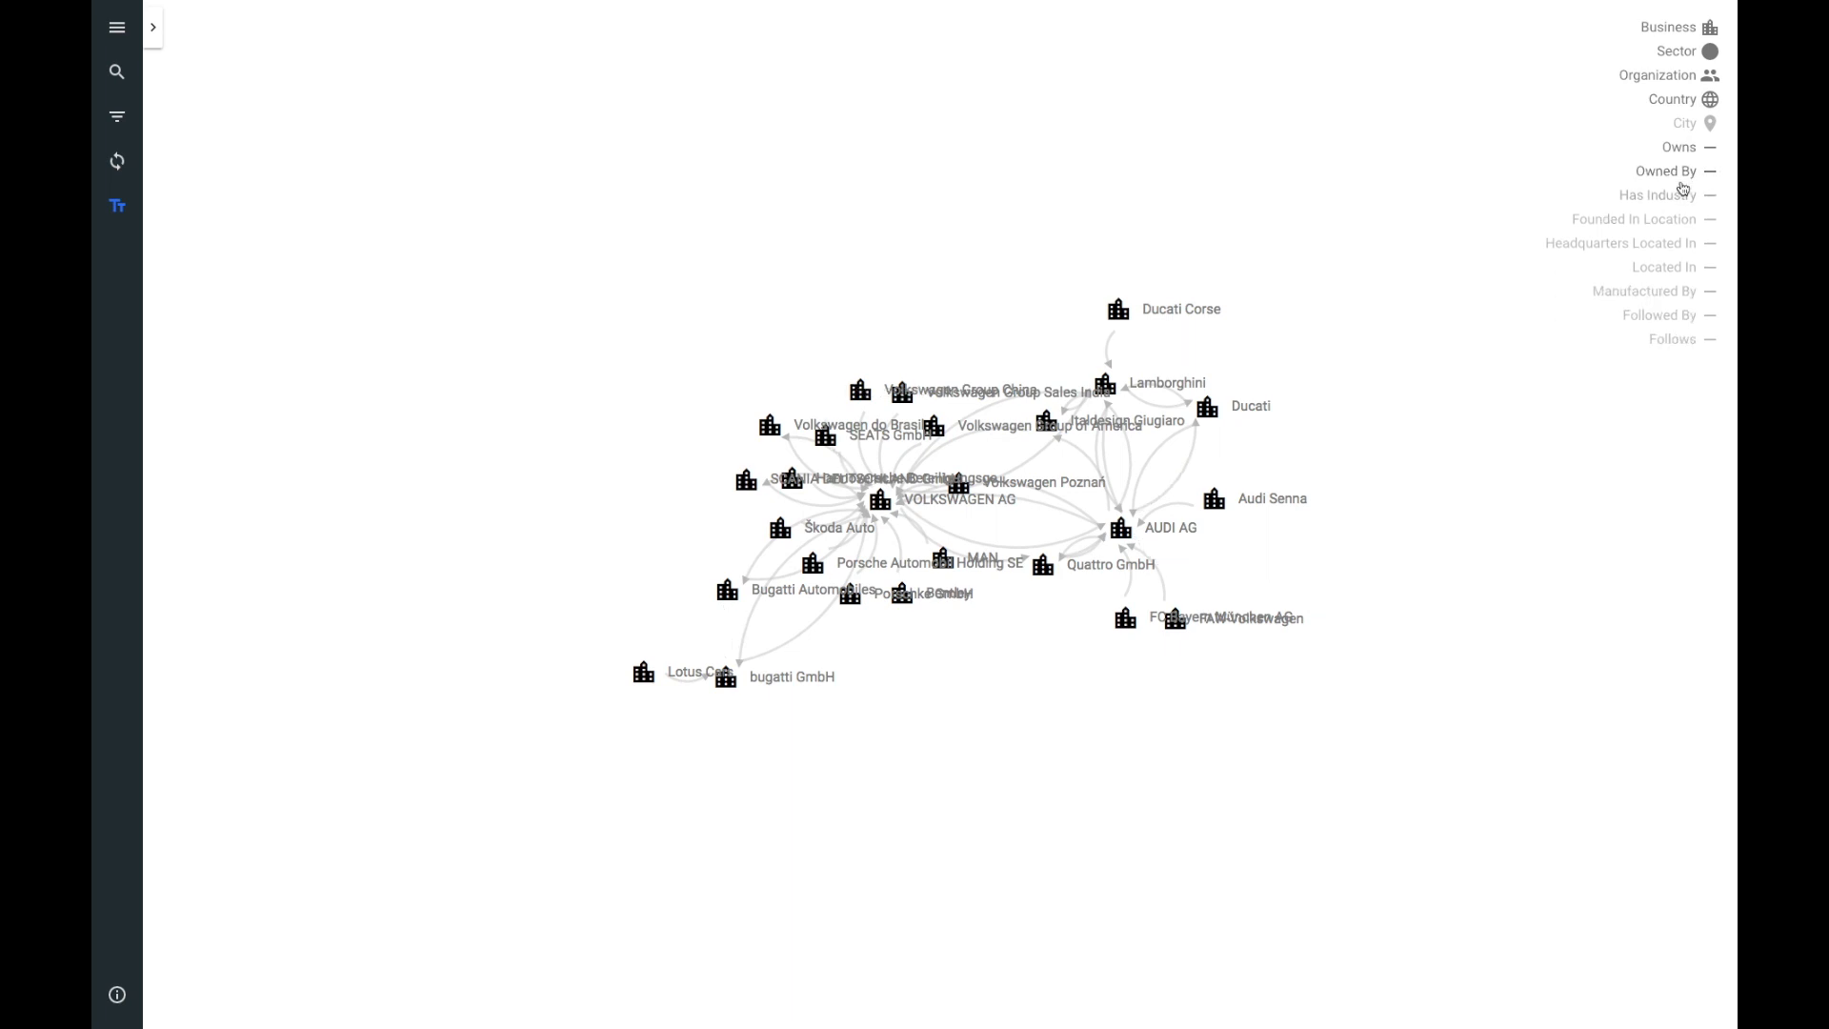
pyautogui.click(1682, 169)
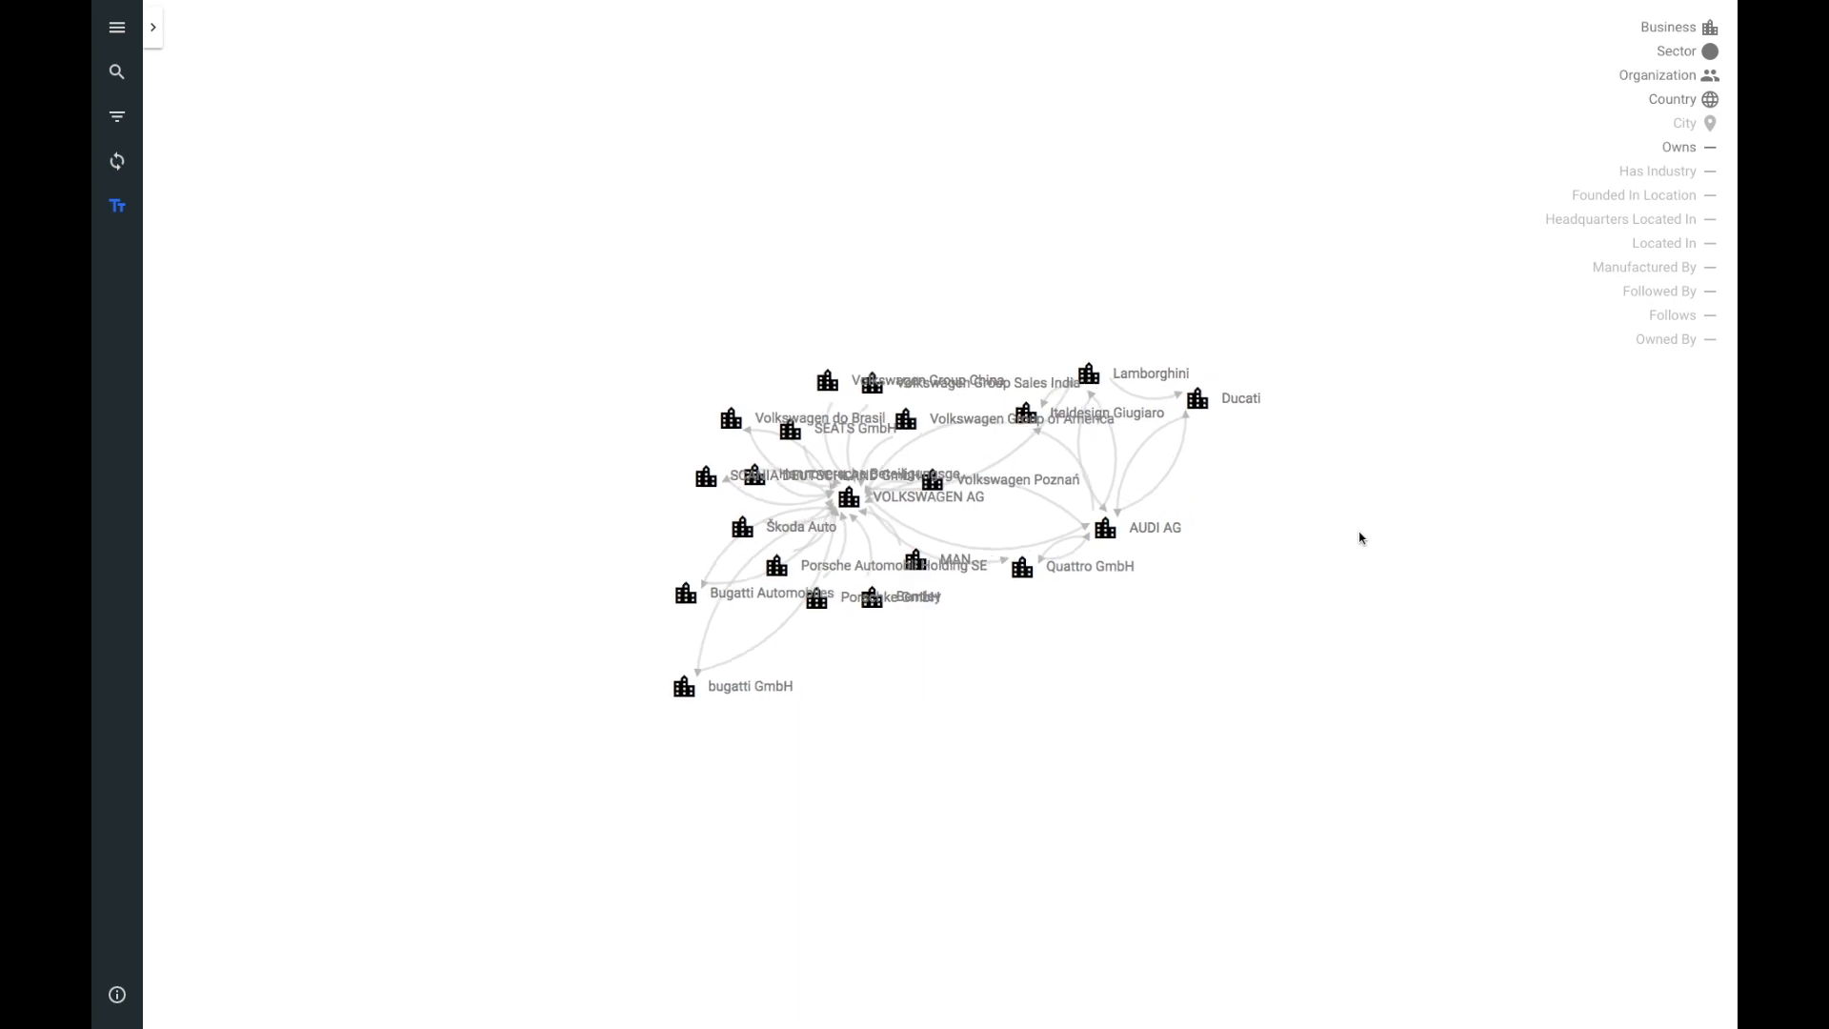
# Step: Inspect the owns links from Volkswagen Group of America to VOLKSWAGEN AG and from VOLKSWAGEN AG to AUDI AG
pyautogui.moveTo(1204, 695); pyautogui.dragTo(1426, 703)
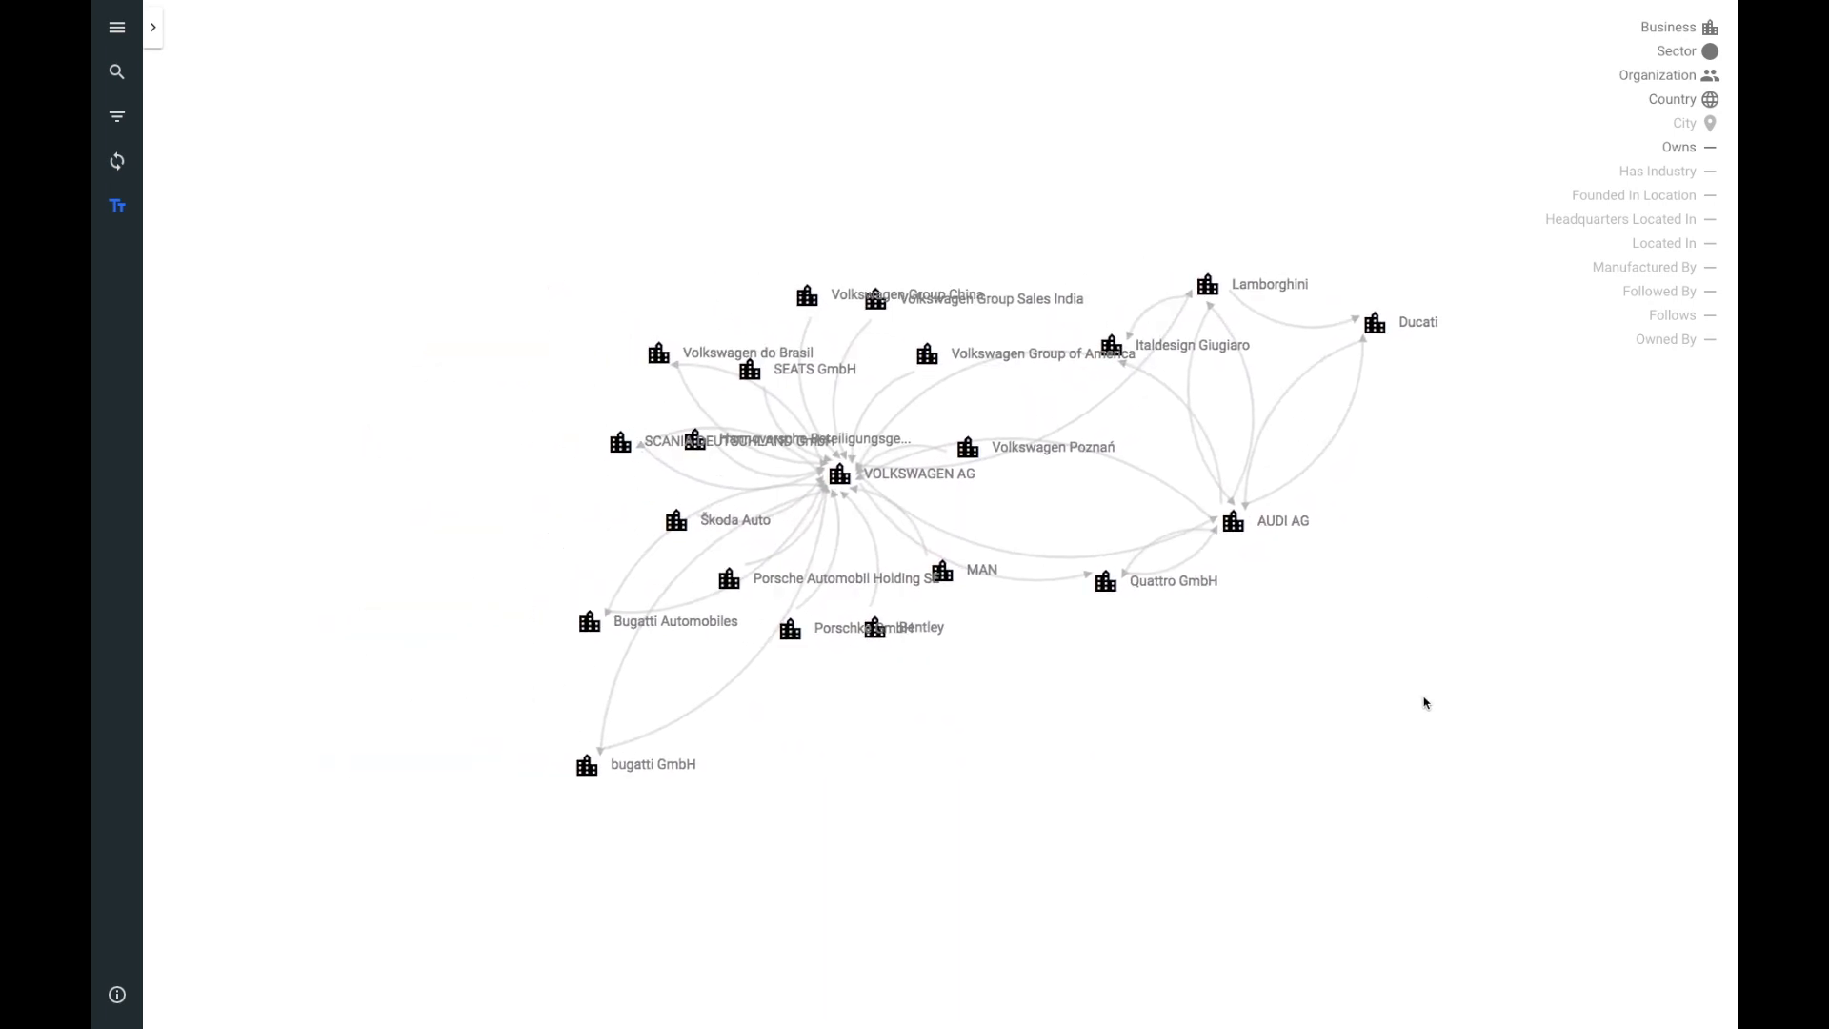
pyautogui.click(875, 408)
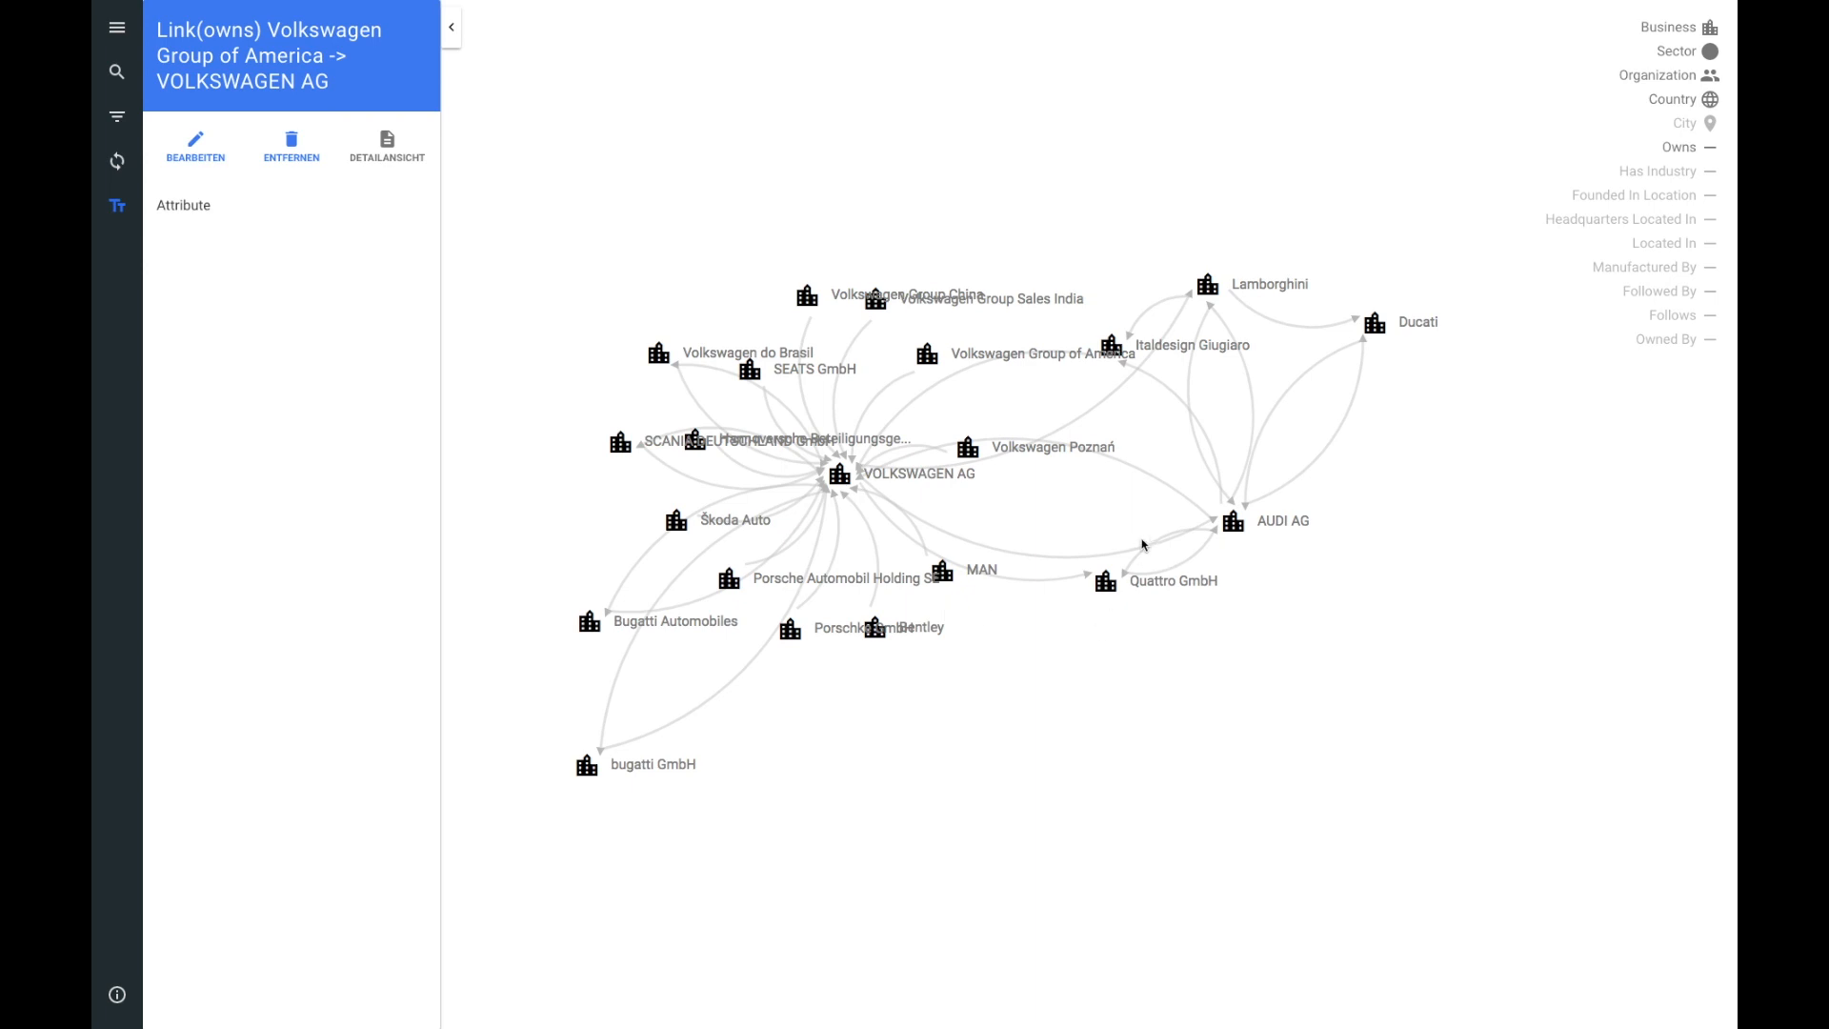
pyautogui.click(1092, 562)
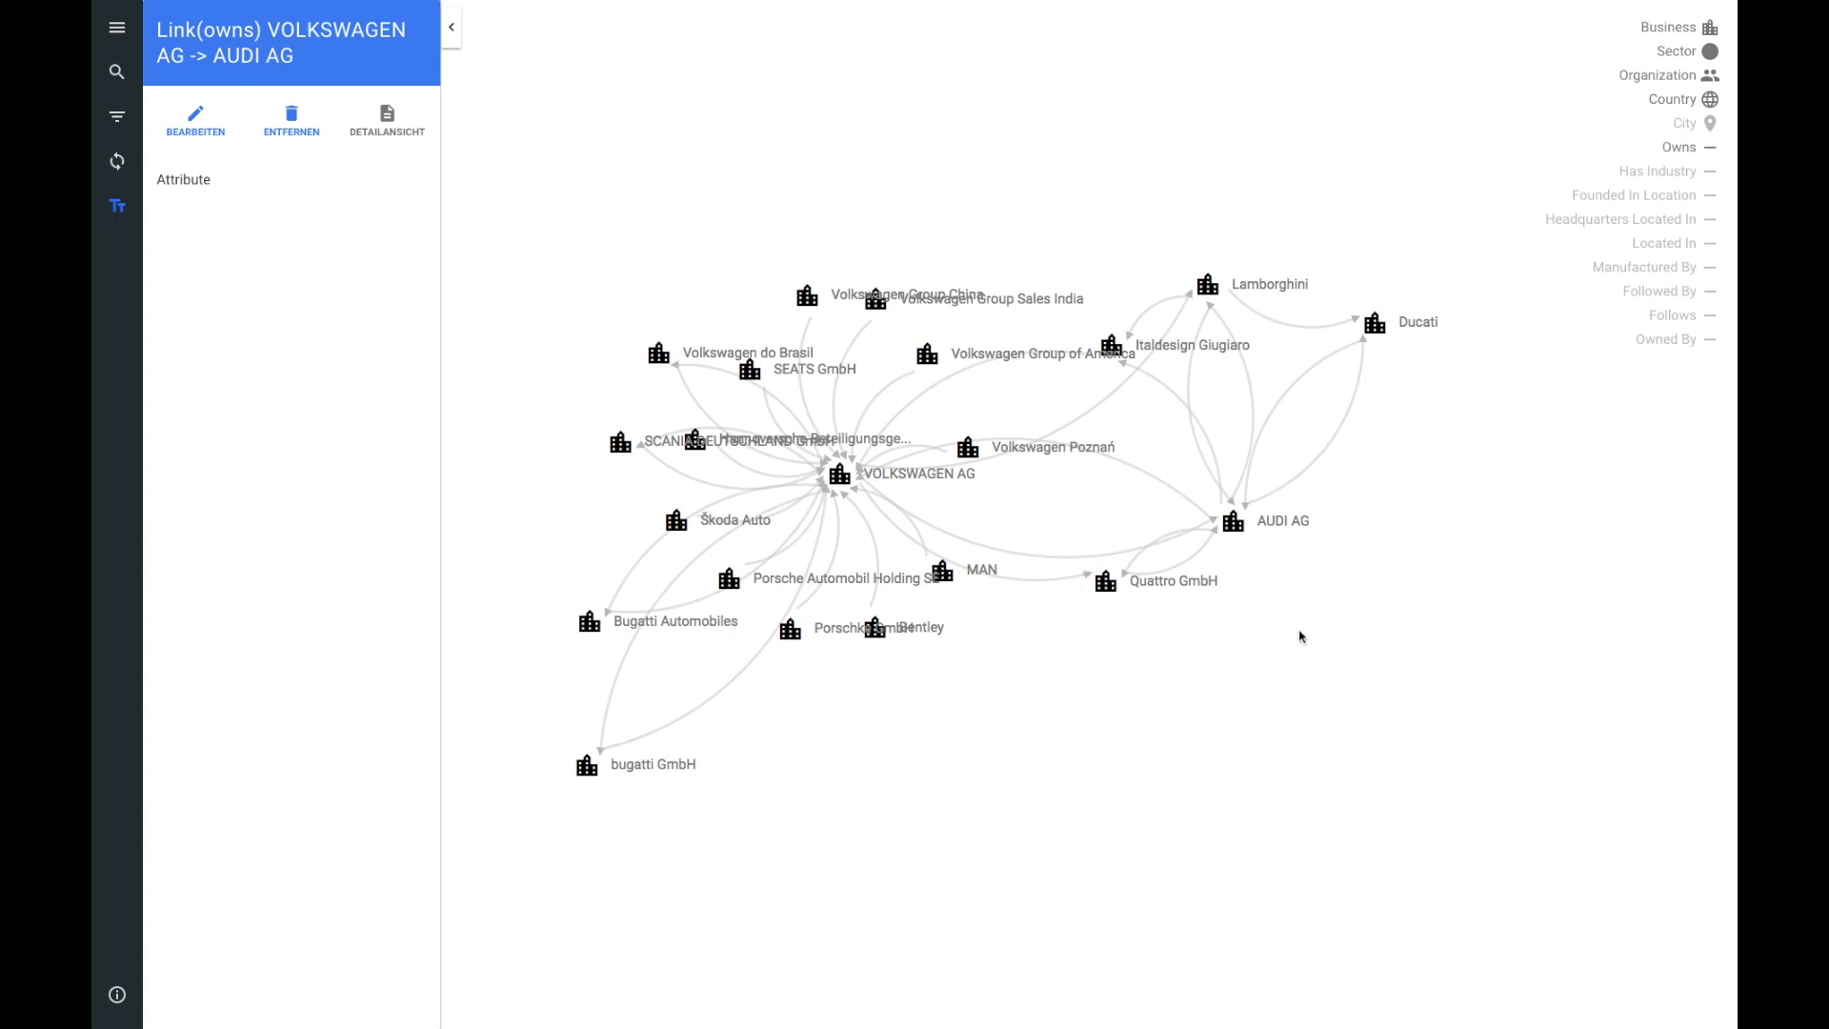
# Step: Re-enable all hidden edge types and City nodes in the graph legend
pyautogui.click(1660, 344)
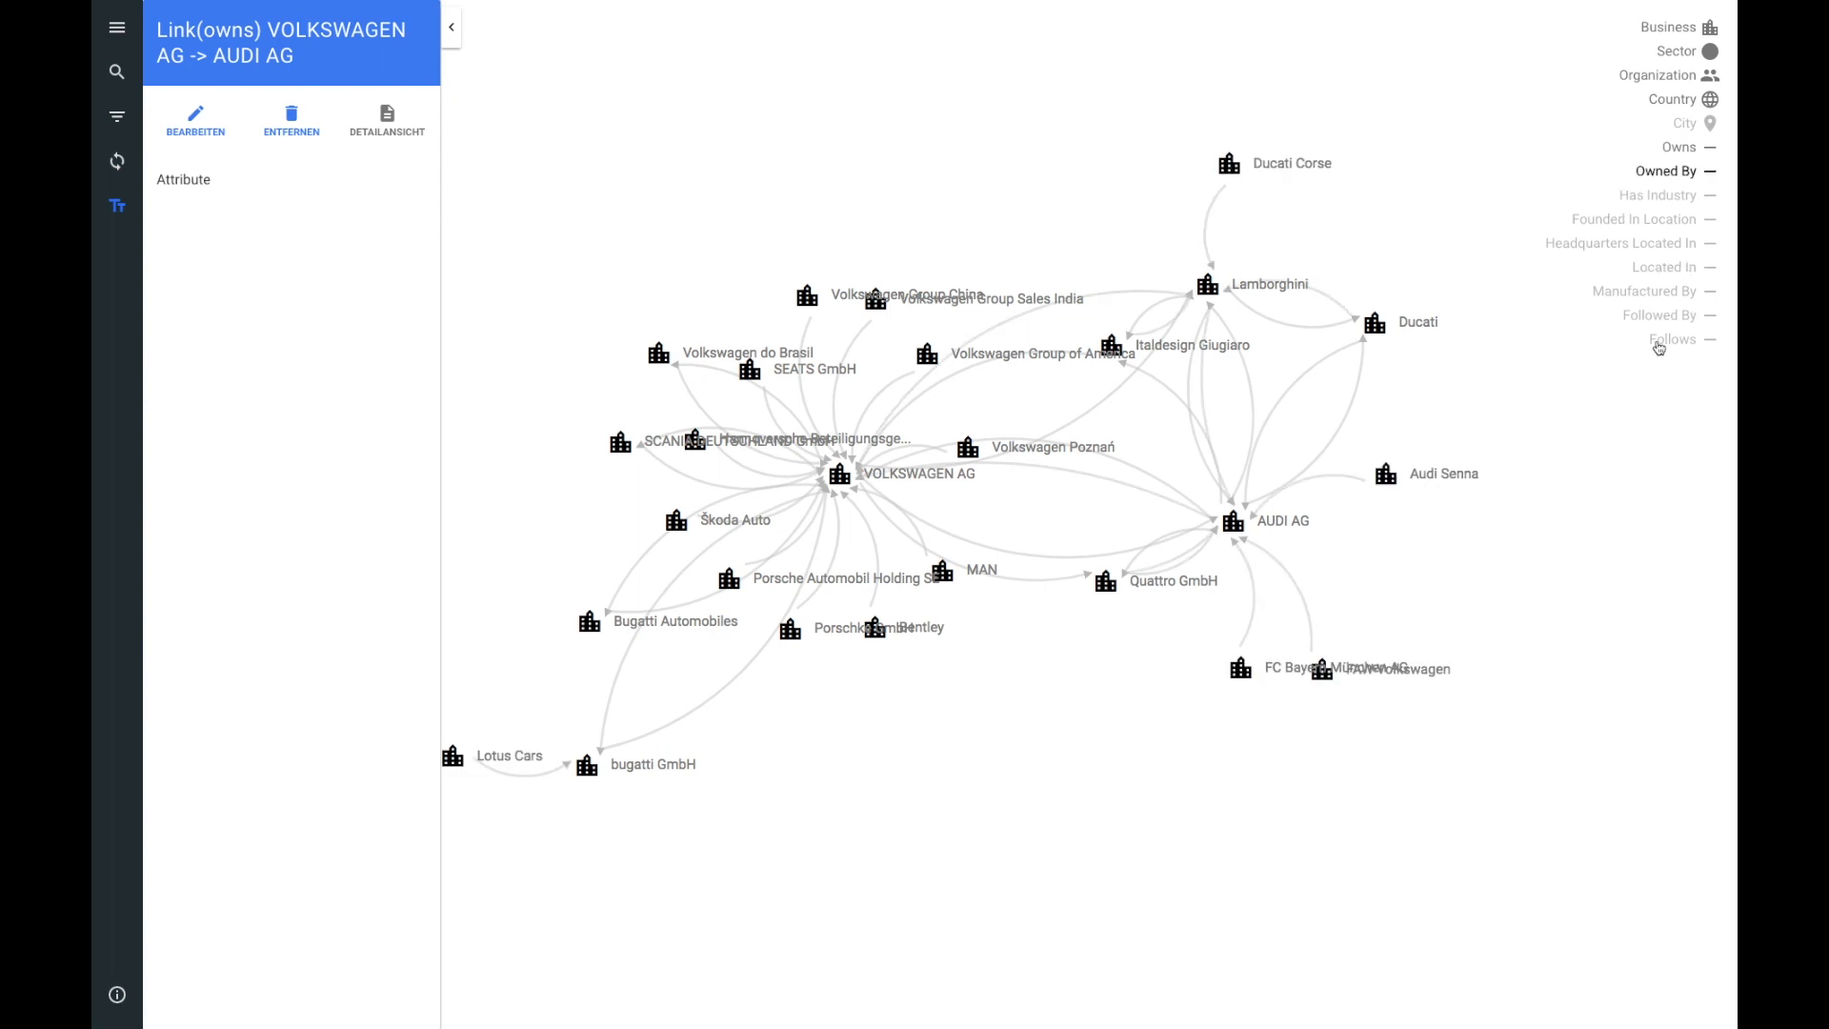
pyautogui.click(1660, 345)
pyautogui.click(1660, 344)
pyautogui.click(1660, 345)
pyautogui.click(1660, 345)
pyautogui.click(1660, 345)
pyautogui.click(1659, 345)
pyautogui.click(1660, 345)
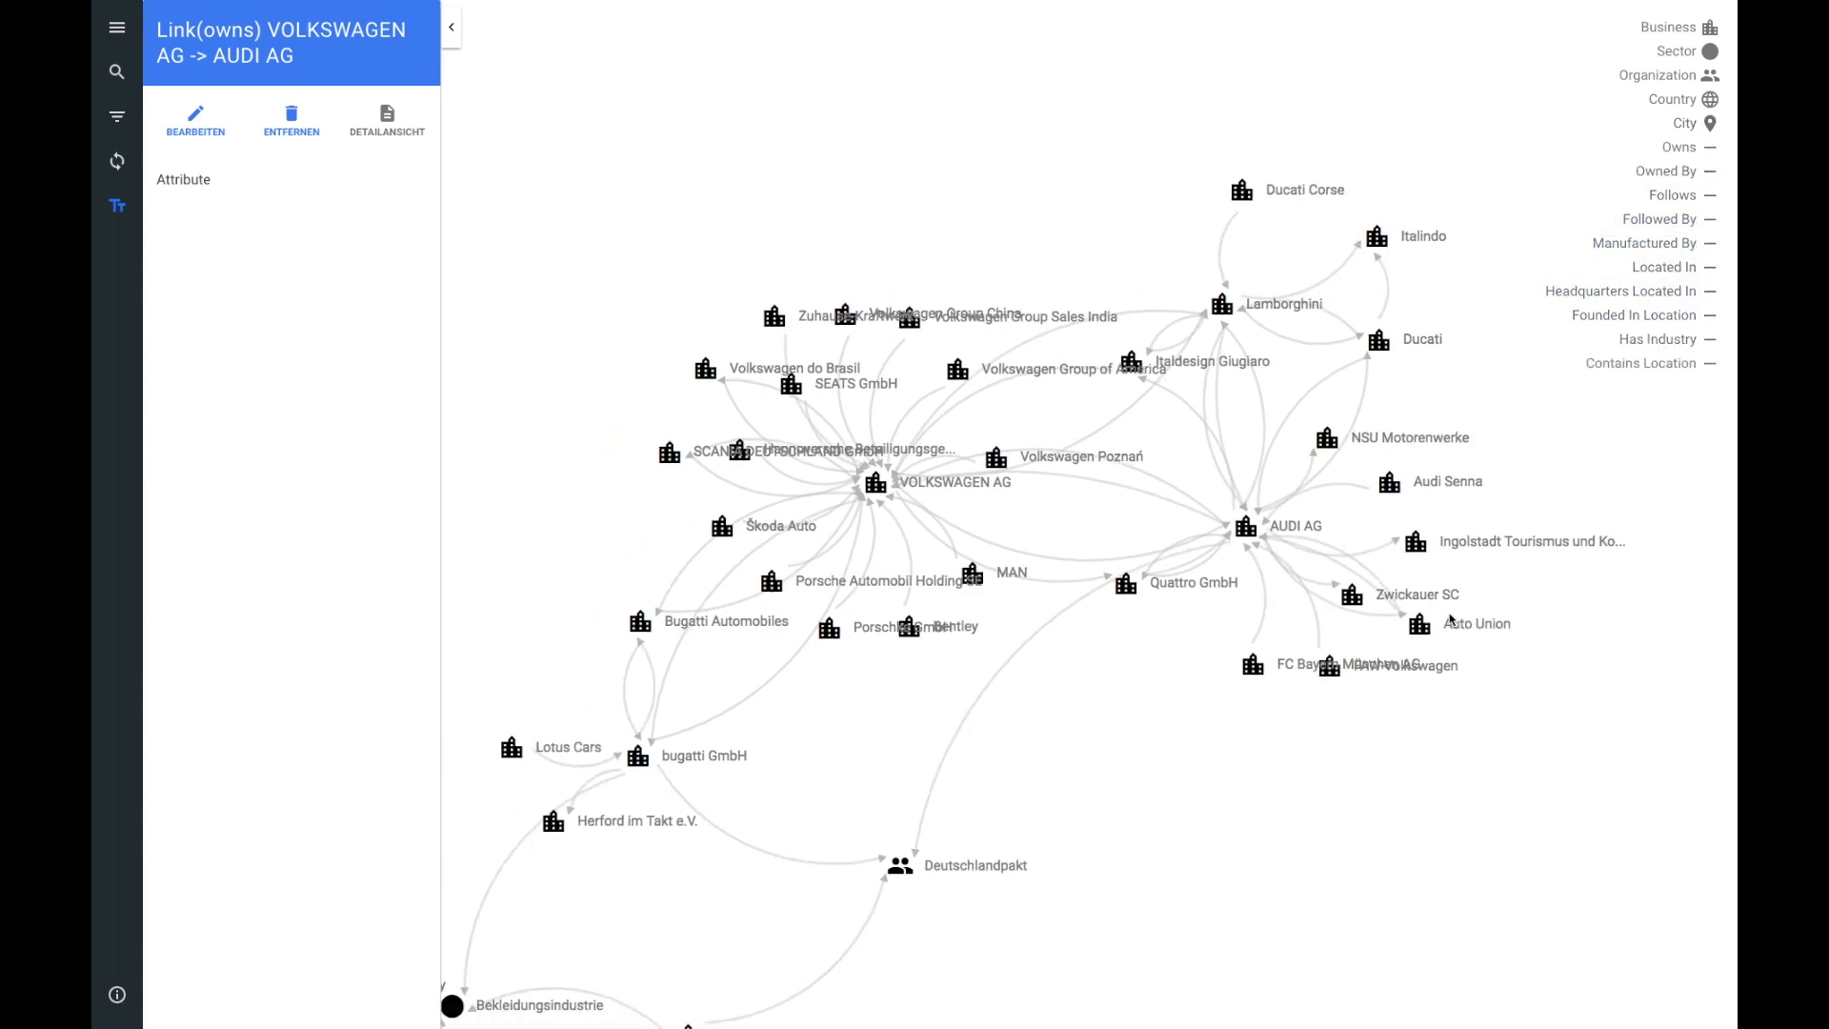
pyautogui.moveTo(1296, 700); pyautogui.dragTo(1229, 633)
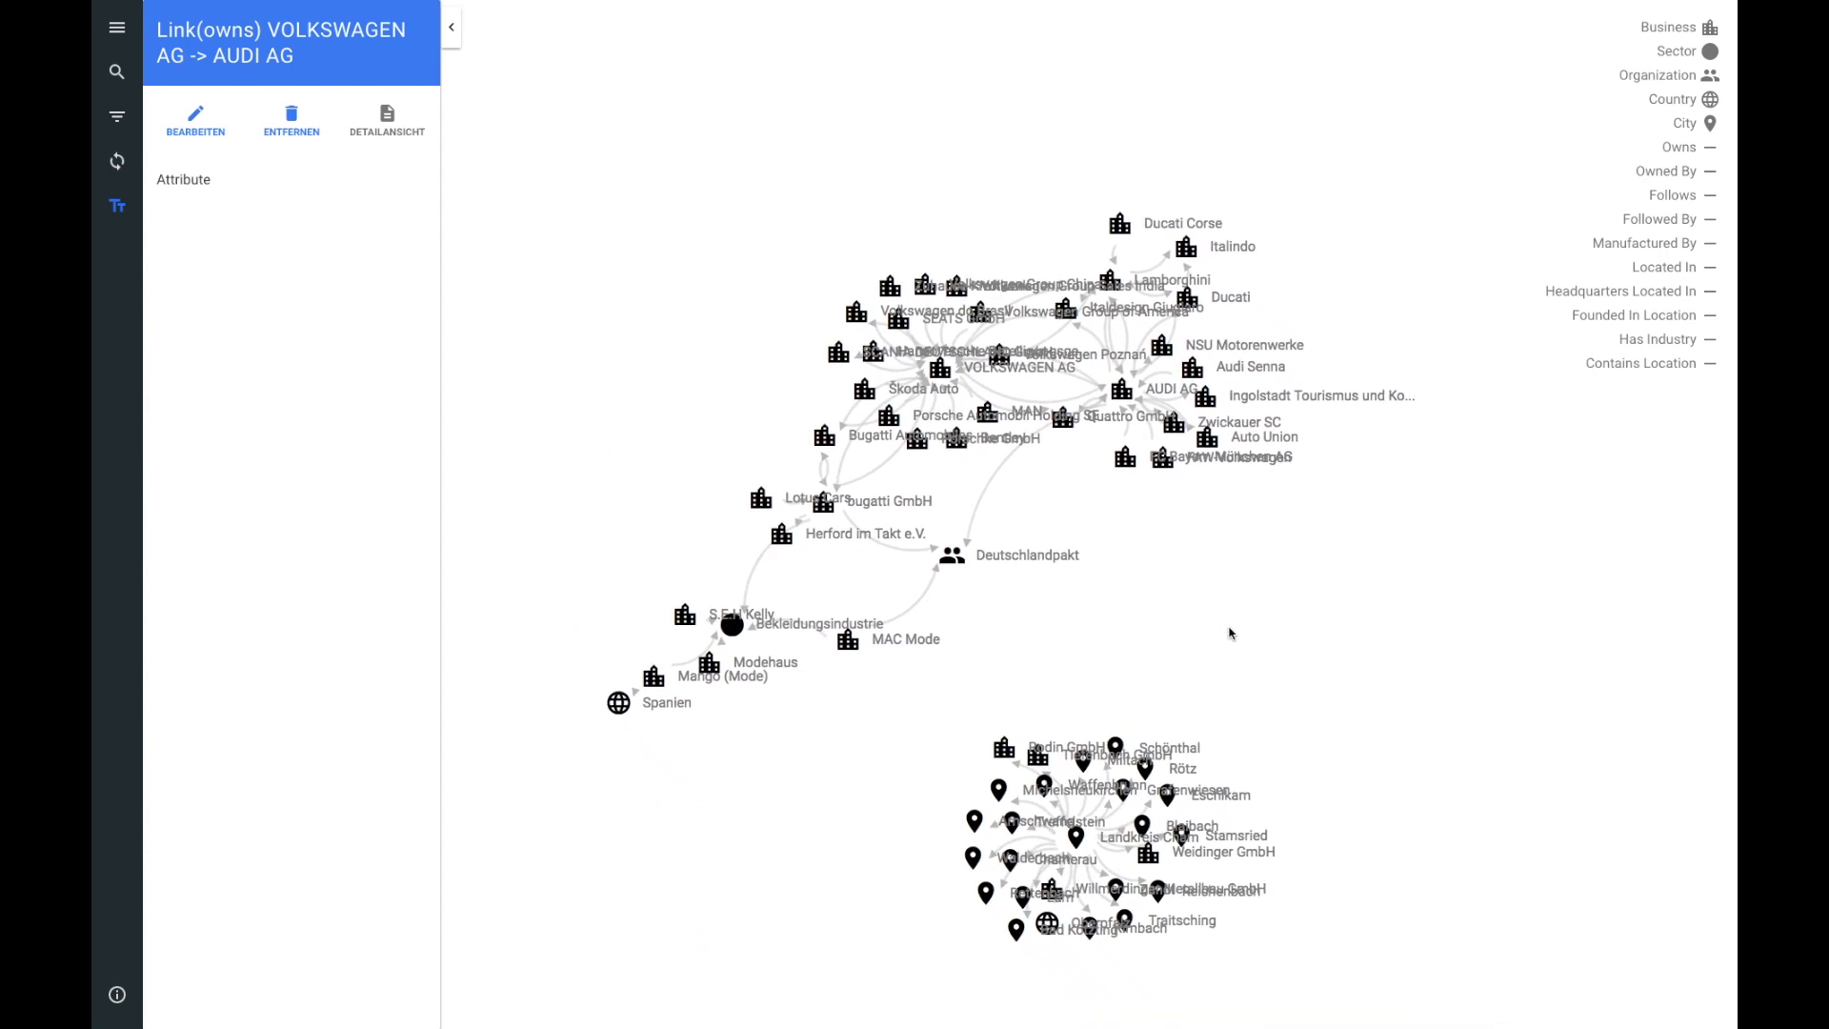